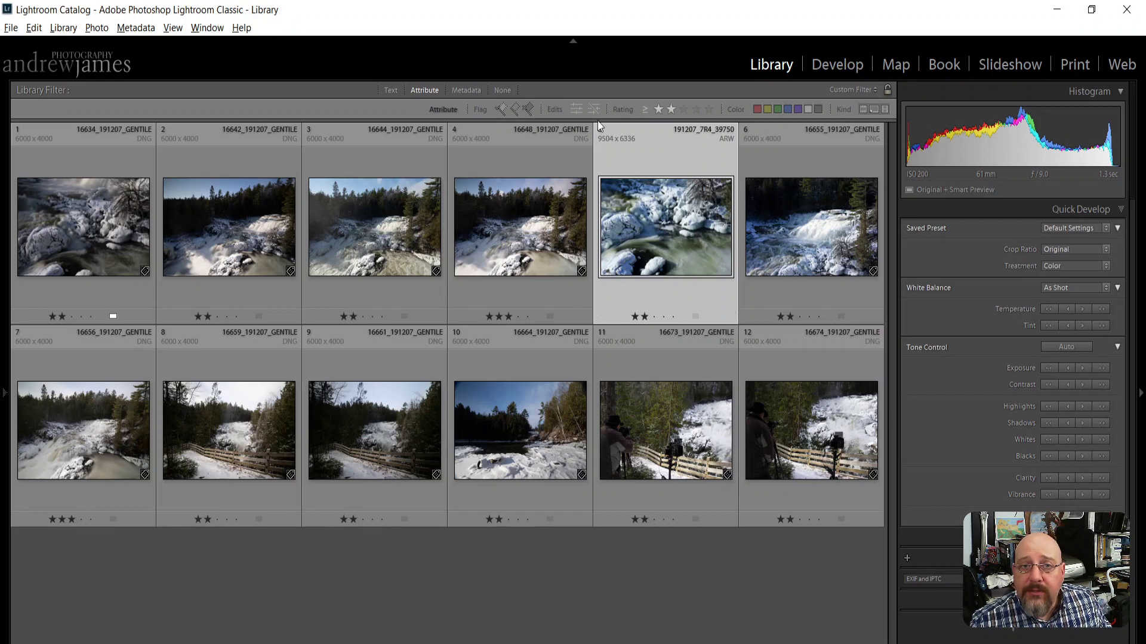
- Switch the attribute filter off to view the whole shoot and restore the two-star rating filter
{"action": "left_click", "coordinate": [424, 93]}
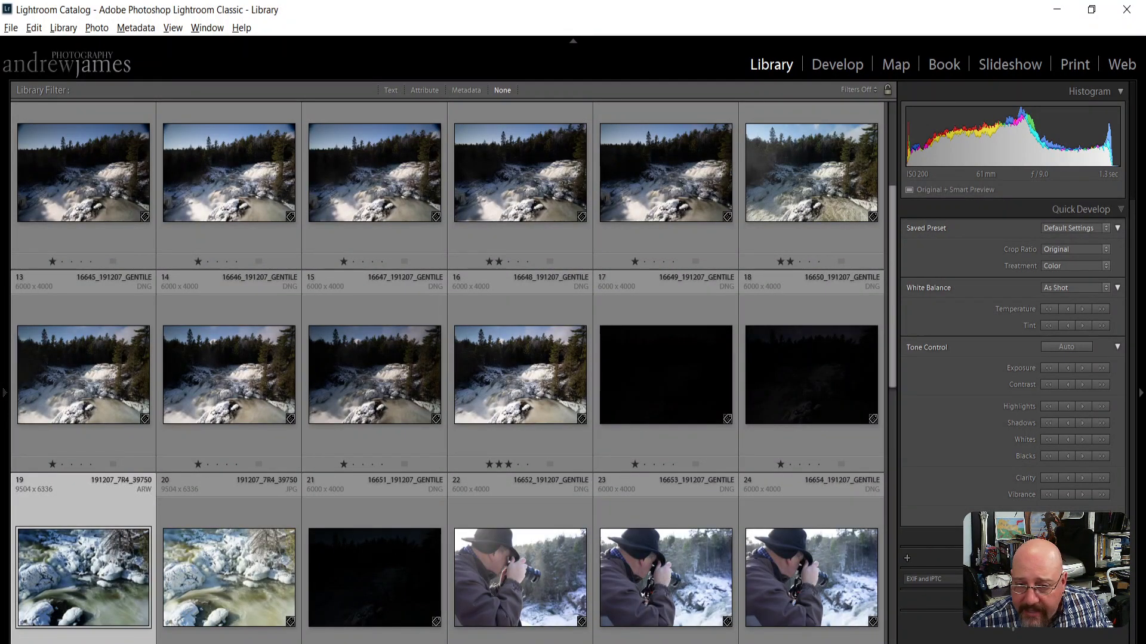
{"action": "key", "text": "F6"}
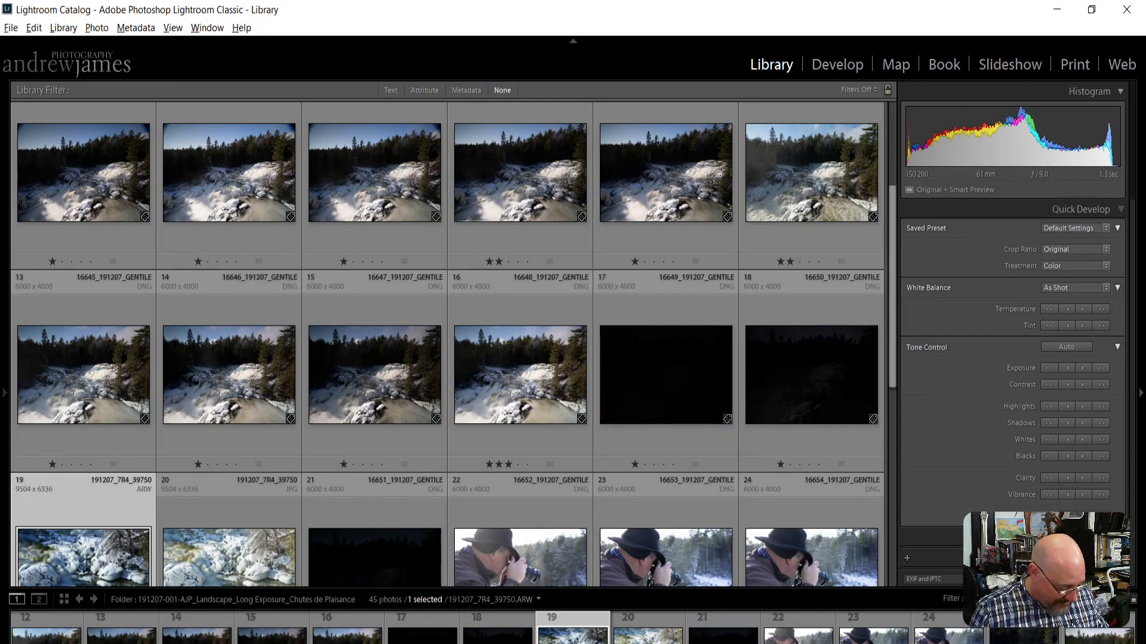
{"action": "key", "text": "F6"}
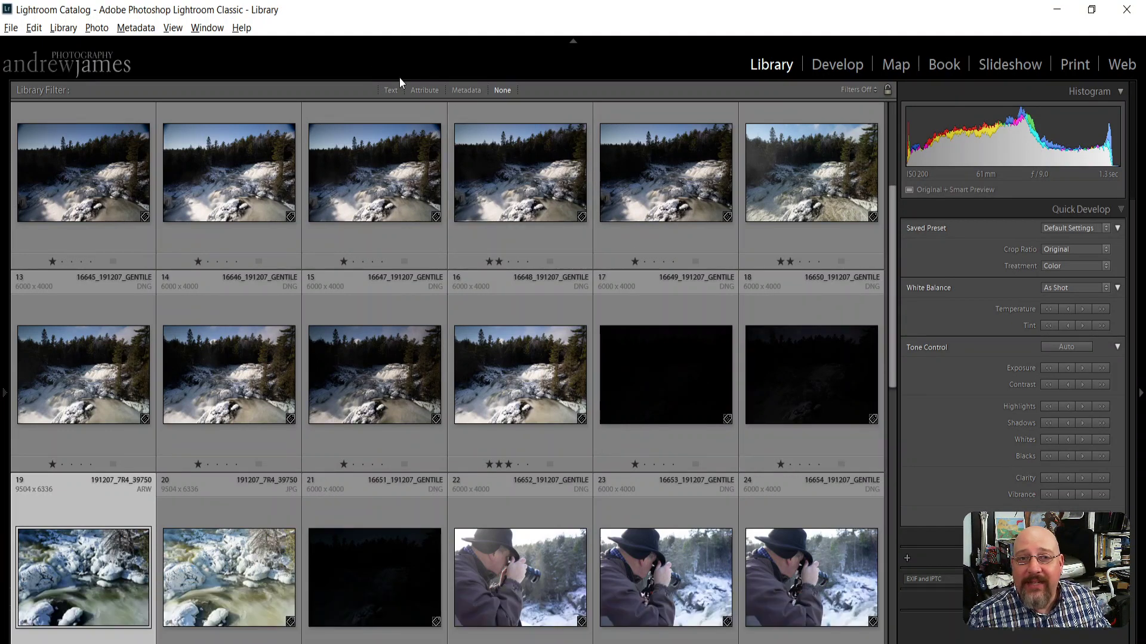
{"action": "left_click", "coordinate": [423, 90]}
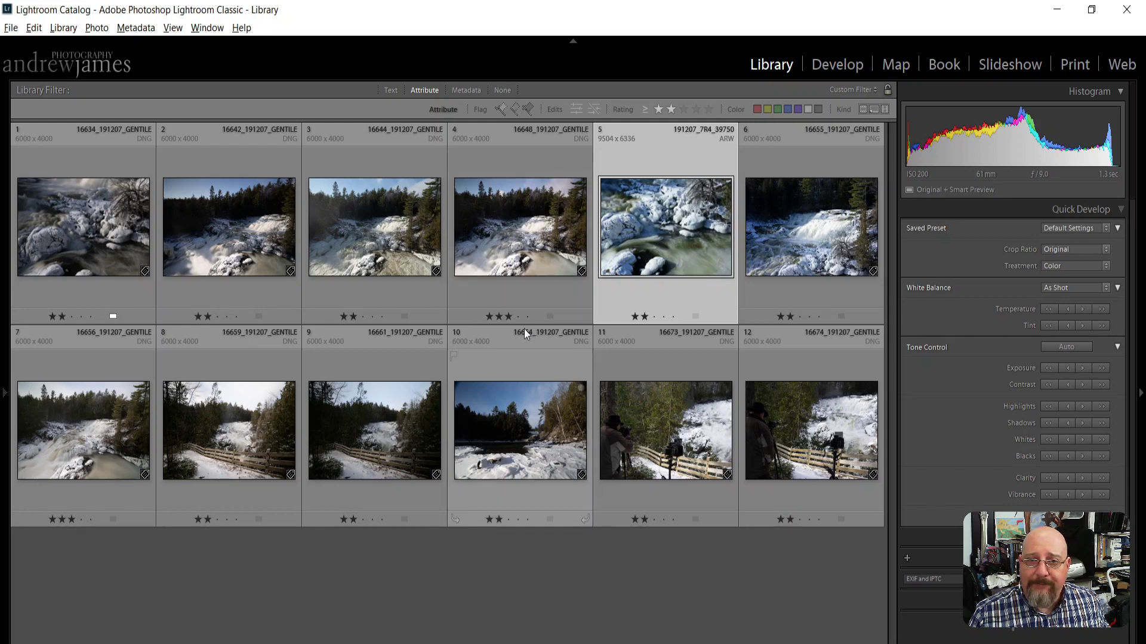
- View the three-star waterfall photo 16656 enlarged and return to the thumbnail grid
{"action": "left_click", "coordinate": [517, 274]}
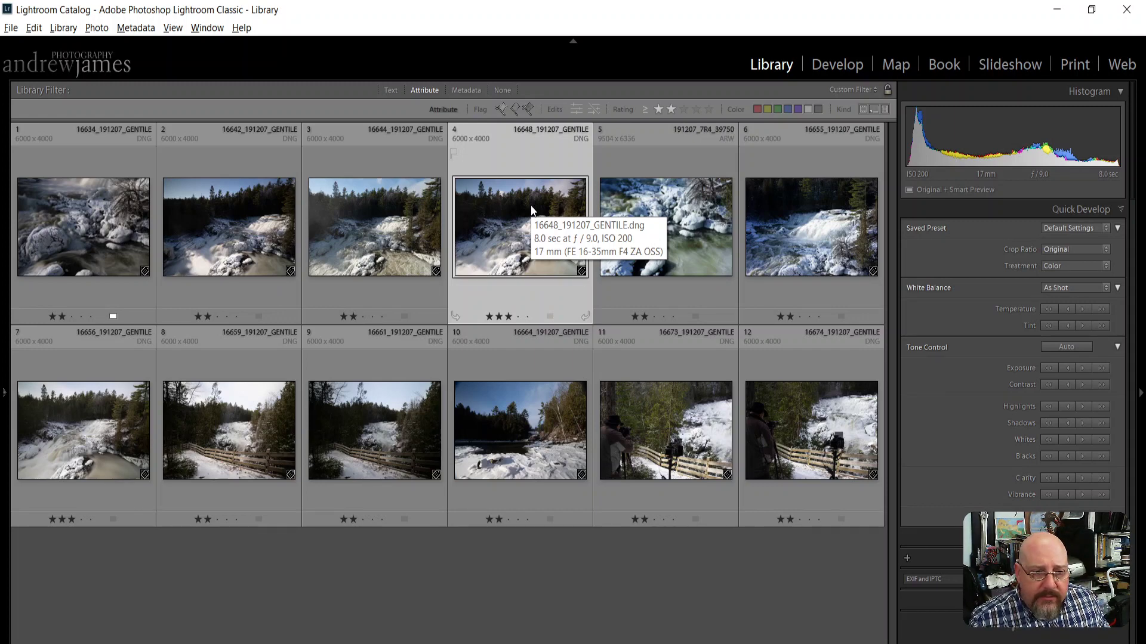
{"action": "left_click", "coordinate": [92, 450]}
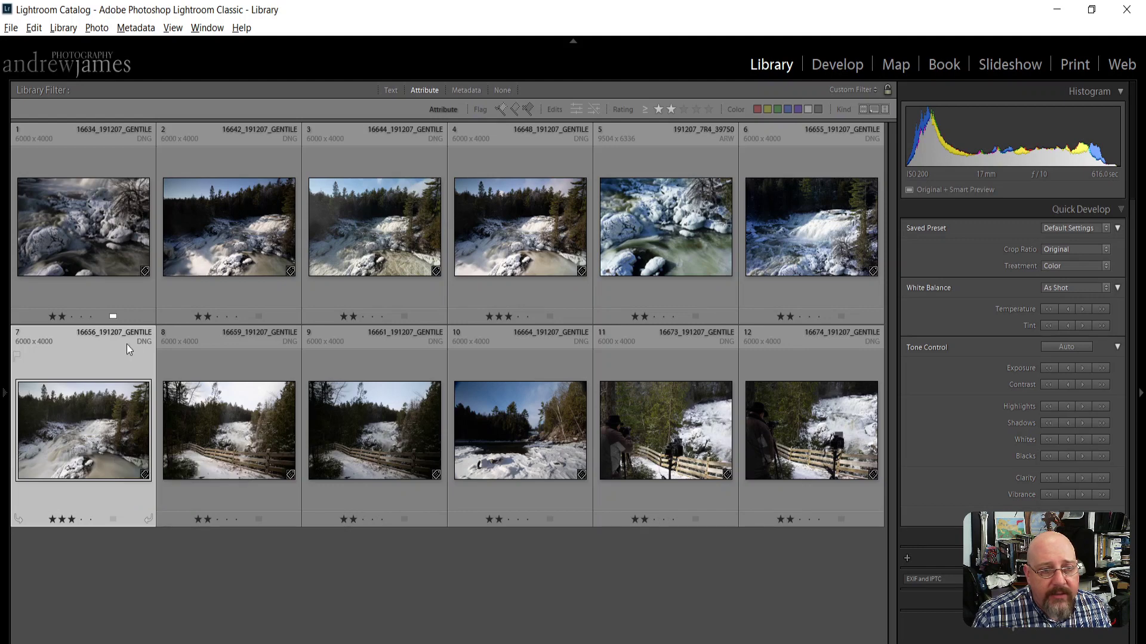
{"action": "double_click", "coordinate": [65, 462]}
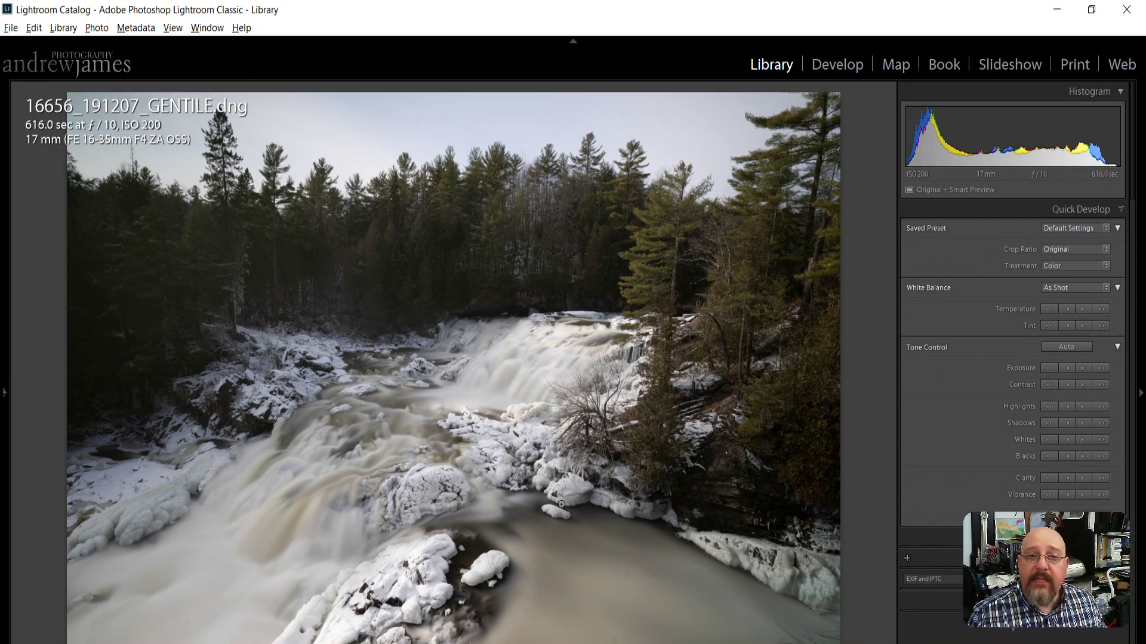
{"action": "key", "text": "g"}
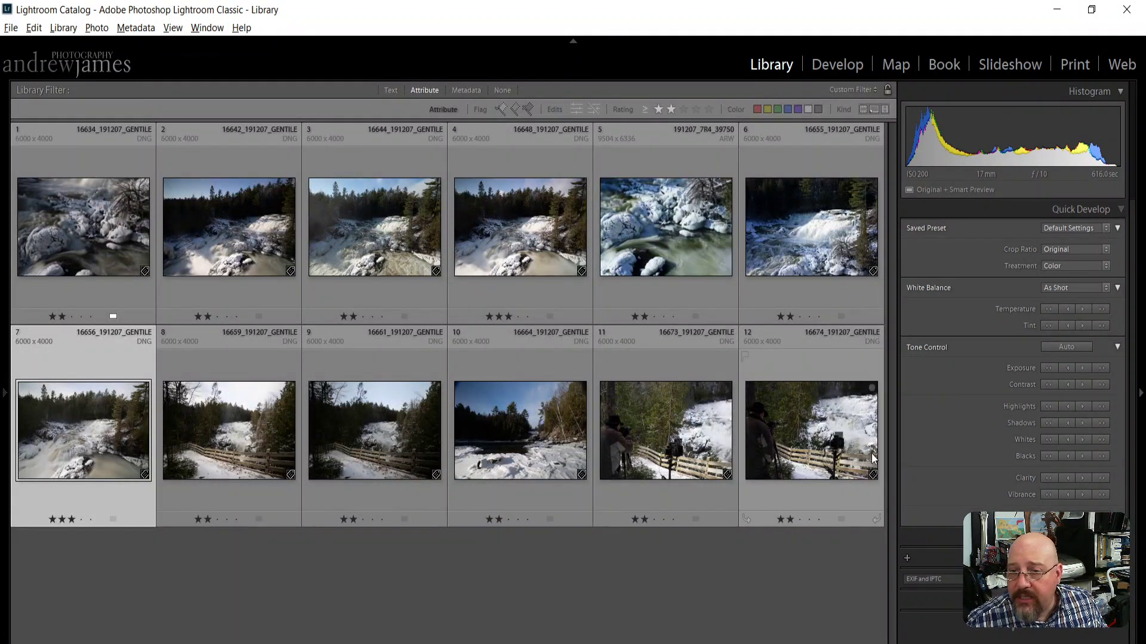
- Turn off the rating filter and look through the thumbnails of the whole shoot
{"action": "left_click", "coordinate": [673, 462]}
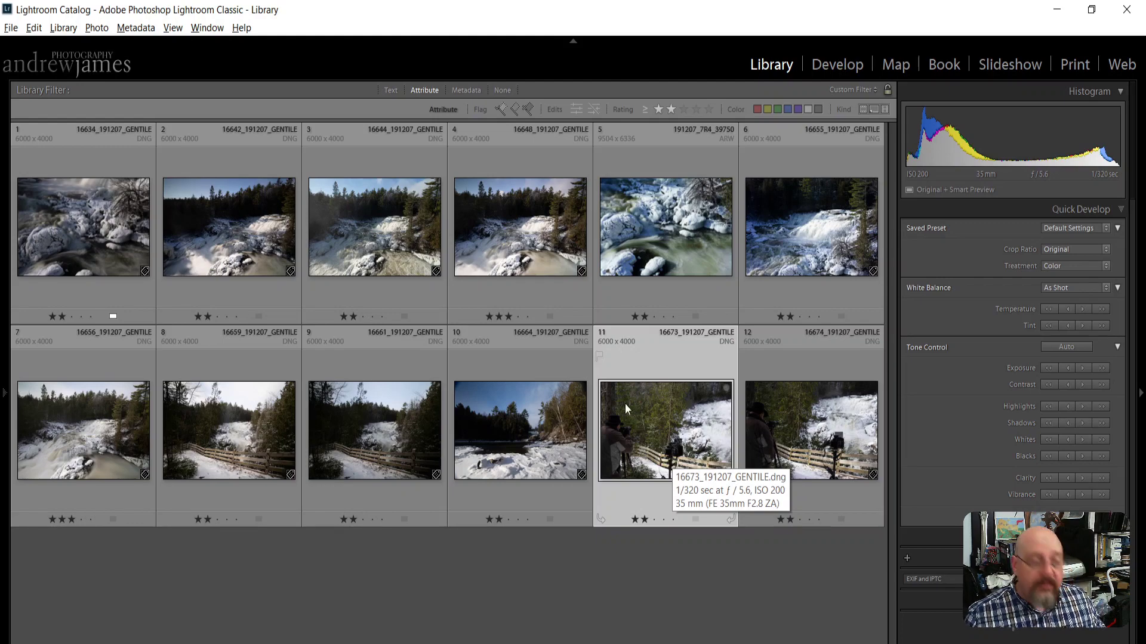
{"action": "left_click", "coordinate": [420, 92]}
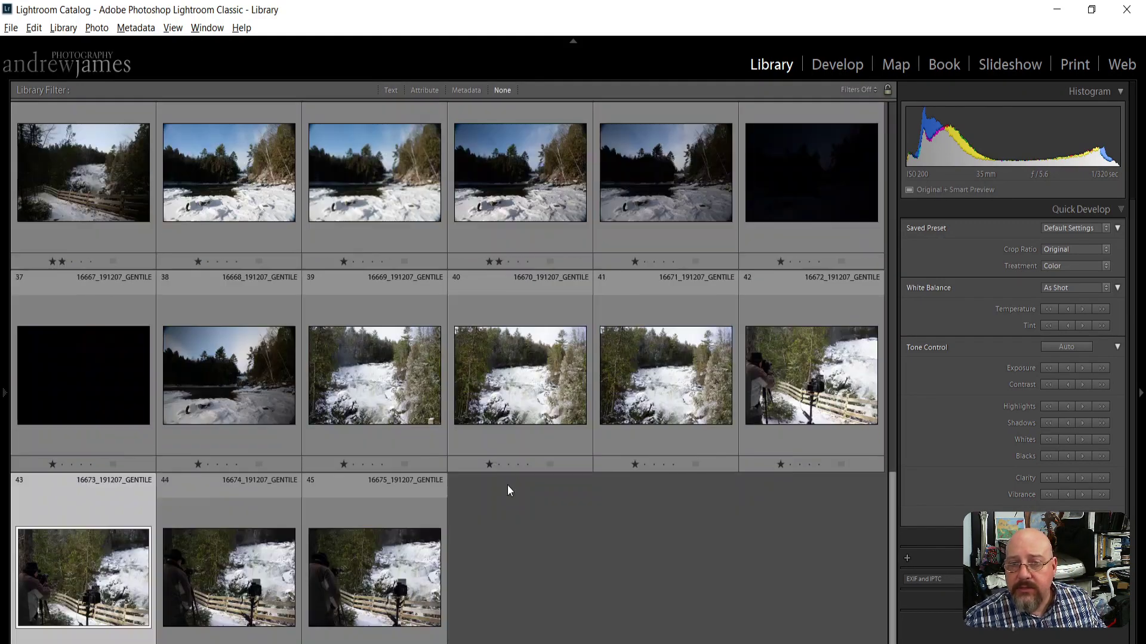
{"action": "scroll", "coordinate": [528, 481], "scroll_direction": "up", "scroll_amount": 10}
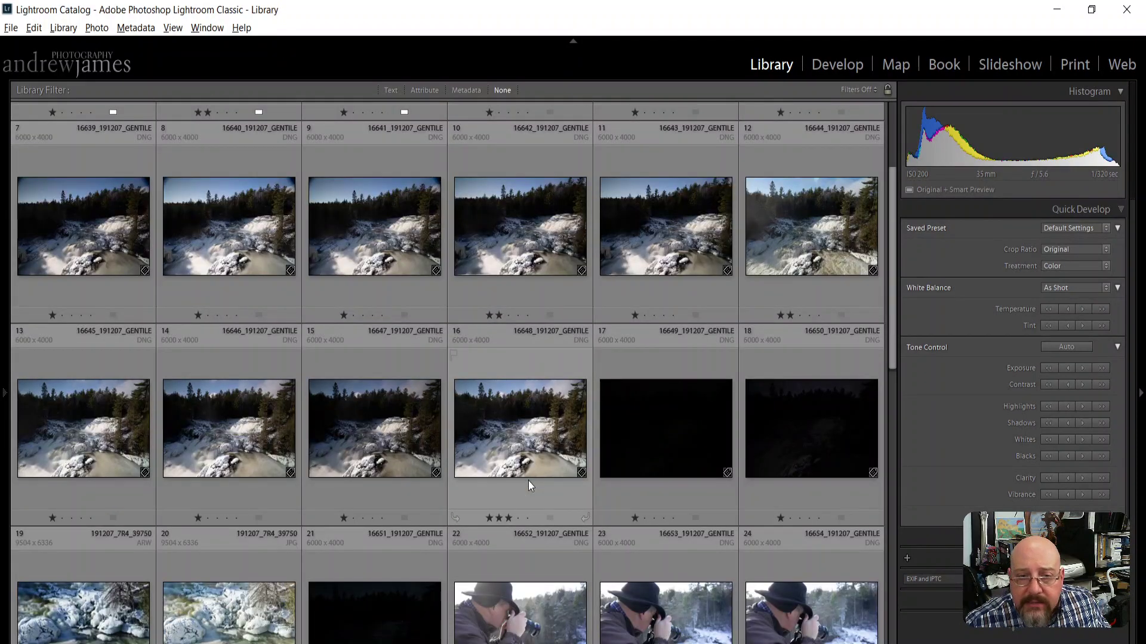
{"action": "scroll", "coordinate": [528, 481], "scroll_direction": "up", "scroll_amount": 2}
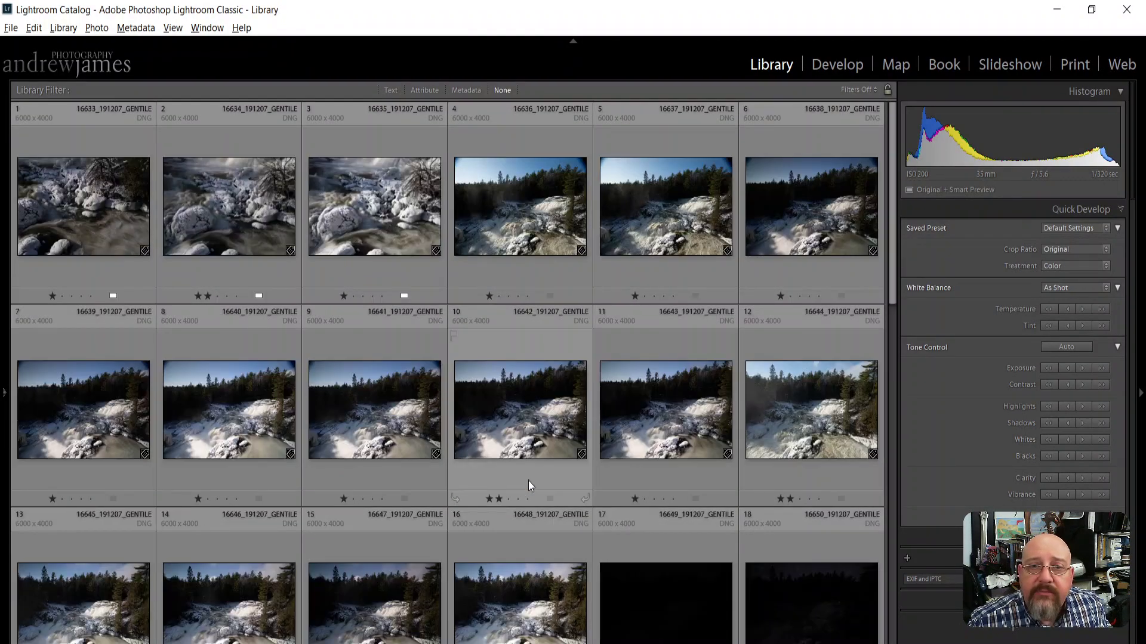
{"action": "scroll", "coordinate": [528, 481], "scroll_direction": "down", "scroll_amount": 4}
{"action": "scroll", "coordinate": [528, 481], "scroll_direction": "down", "scroll_amount": 1}
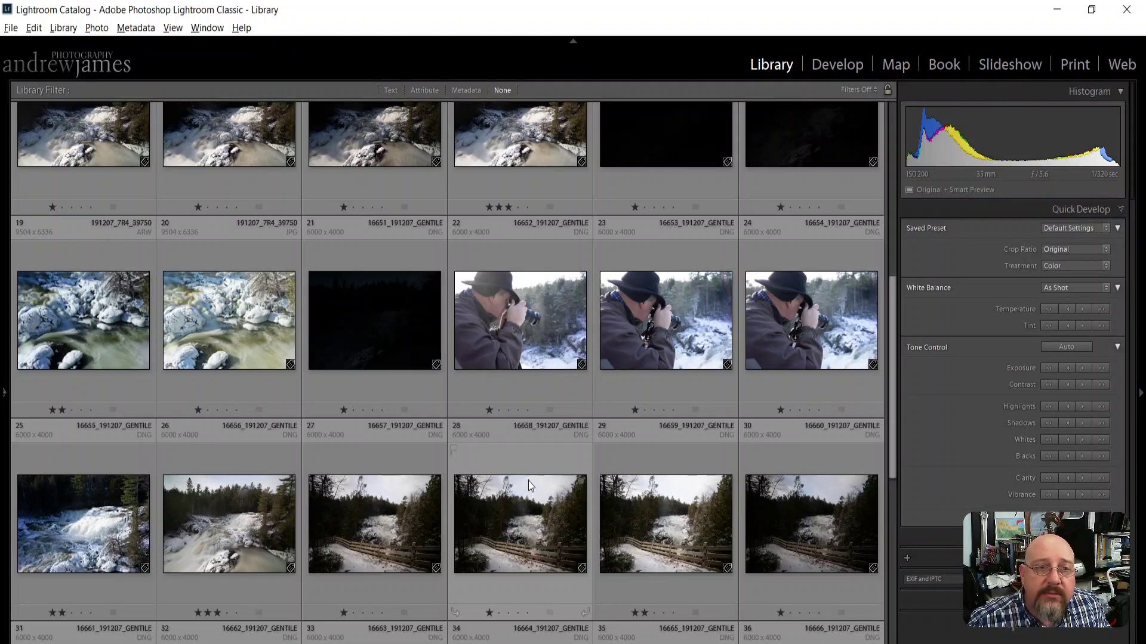
{"action": "scroll", "coordinate": [528, 481], "scroll_direction": "down", "scroll_amount": 4}
{"action": "scroll", "coordinate": [528, 481], "scroll_direction": "down", "scroll_amount": 1}
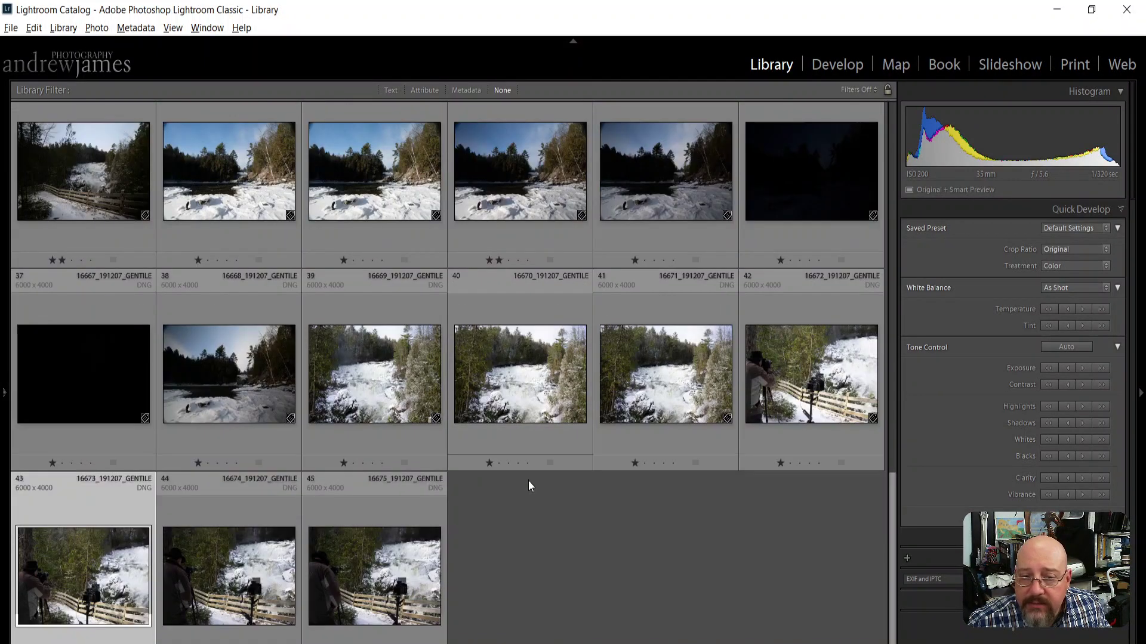
- View photo 16672 of the photographer and tripod by the fence enlarged and return to the grid
{"action": "left_click", "coordinate": [823, 399]}
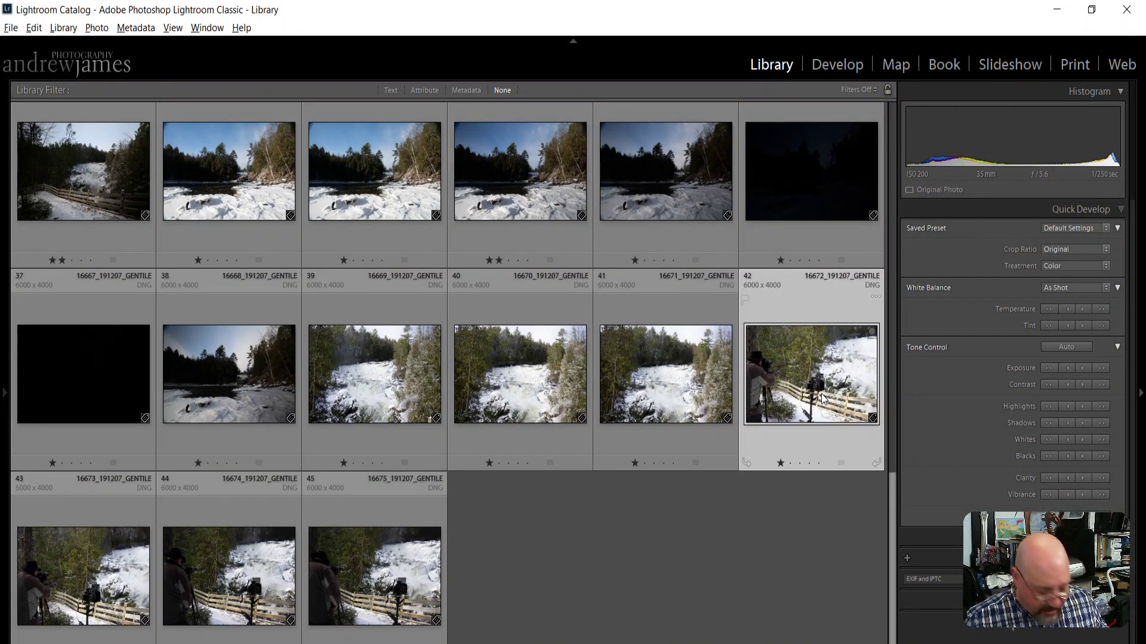
{"action": "double_click", "coordinate": [823, 399]}
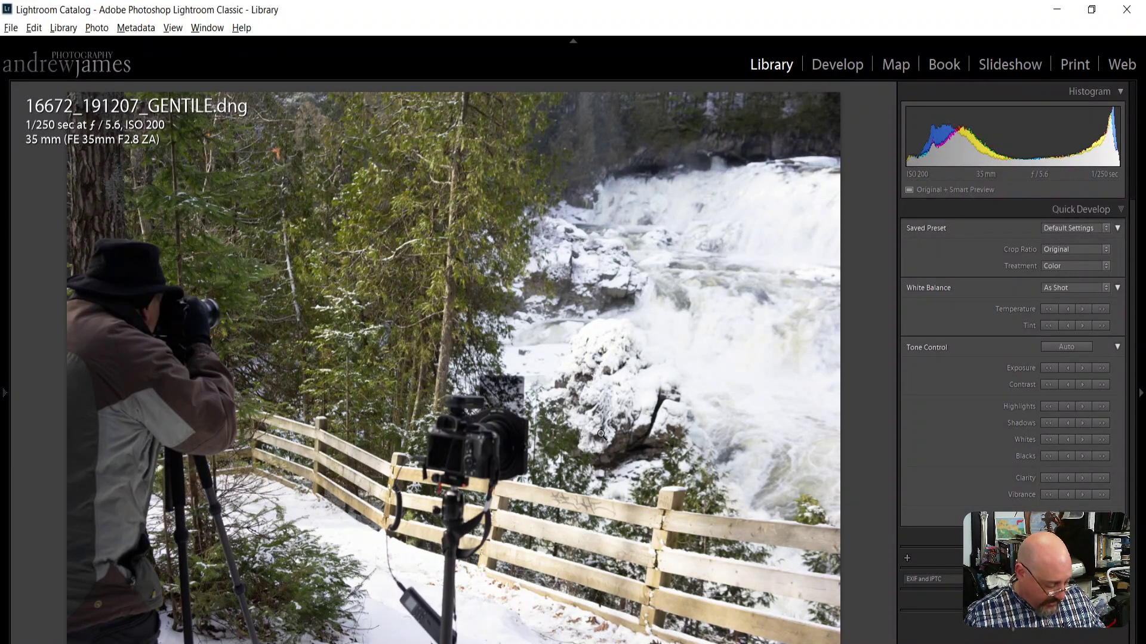
{"action": "key", "text": "g"}
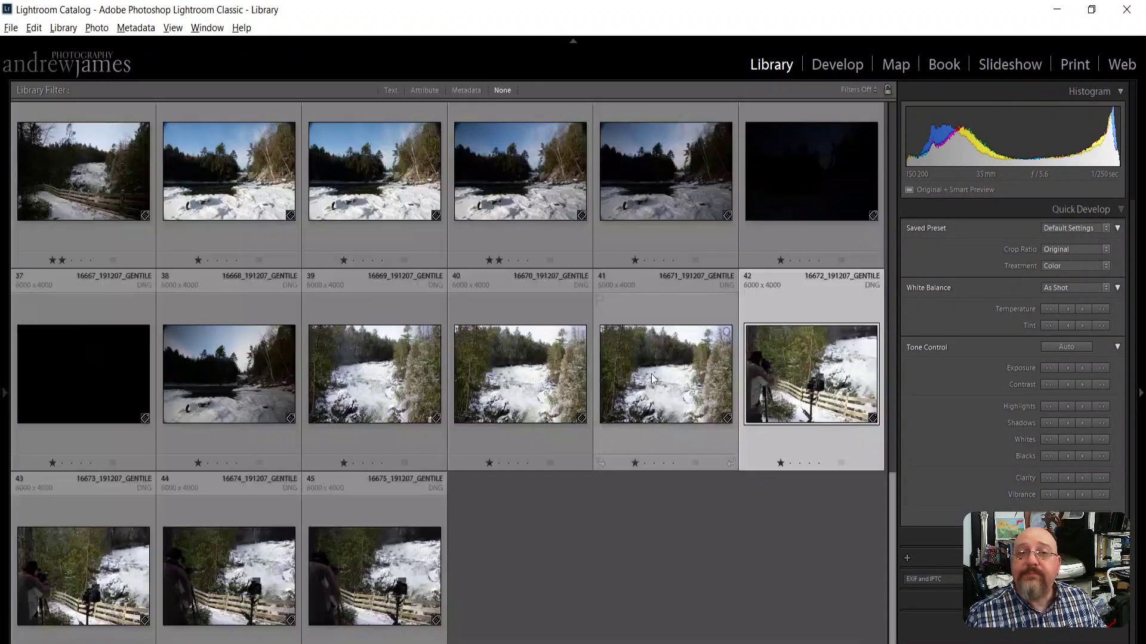
- Reapply the two-star rating filter and open photo 16656 for editing in the Develop module
{"action": "left_click", "coordinate": [420, 89]}
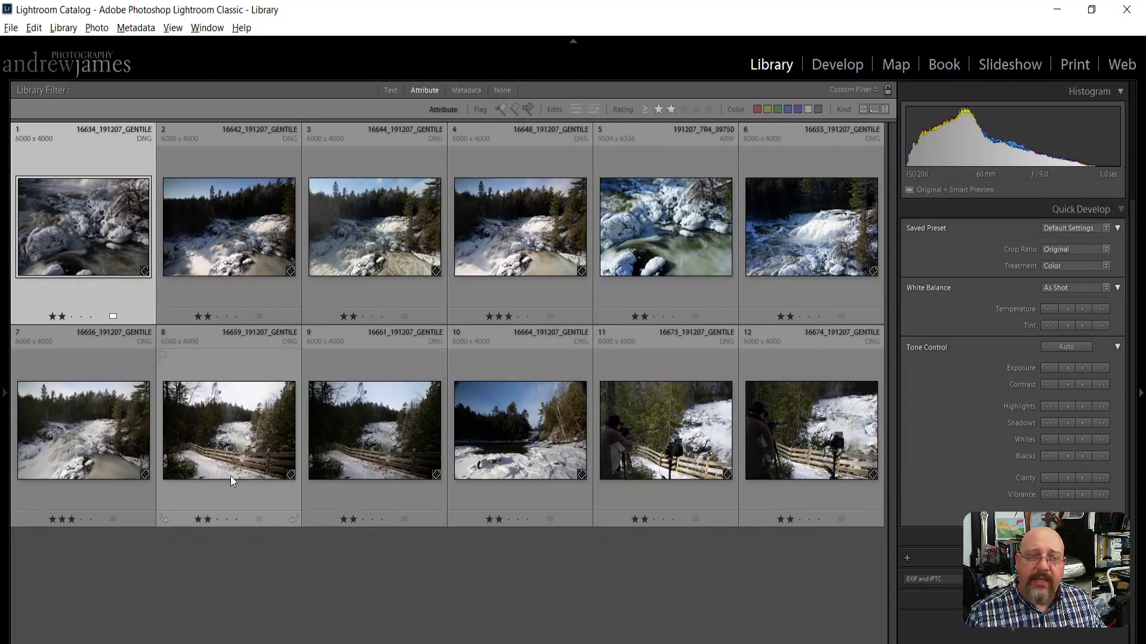
{"action": "left_click", "coordinate": [114, 460]}
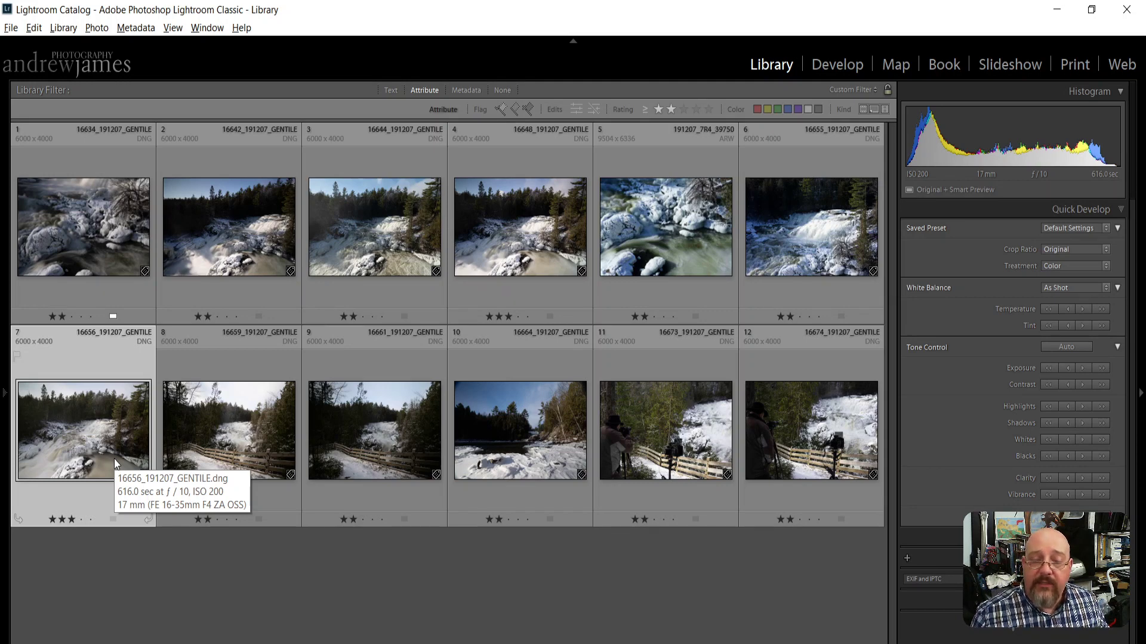
{"action": "key", "text": "d"}
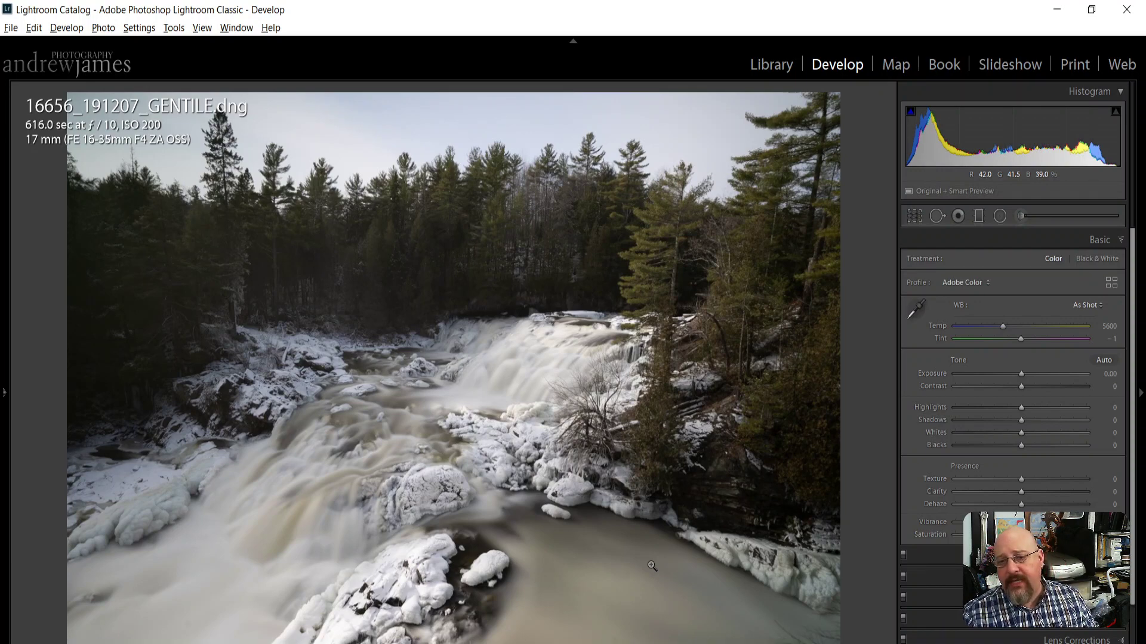
- Inspect the branches in the photo's lower-right corner and crop in from that side, keeping the Original aspect ratio
{"action": "left_click", "coordinate": [807, 642]}
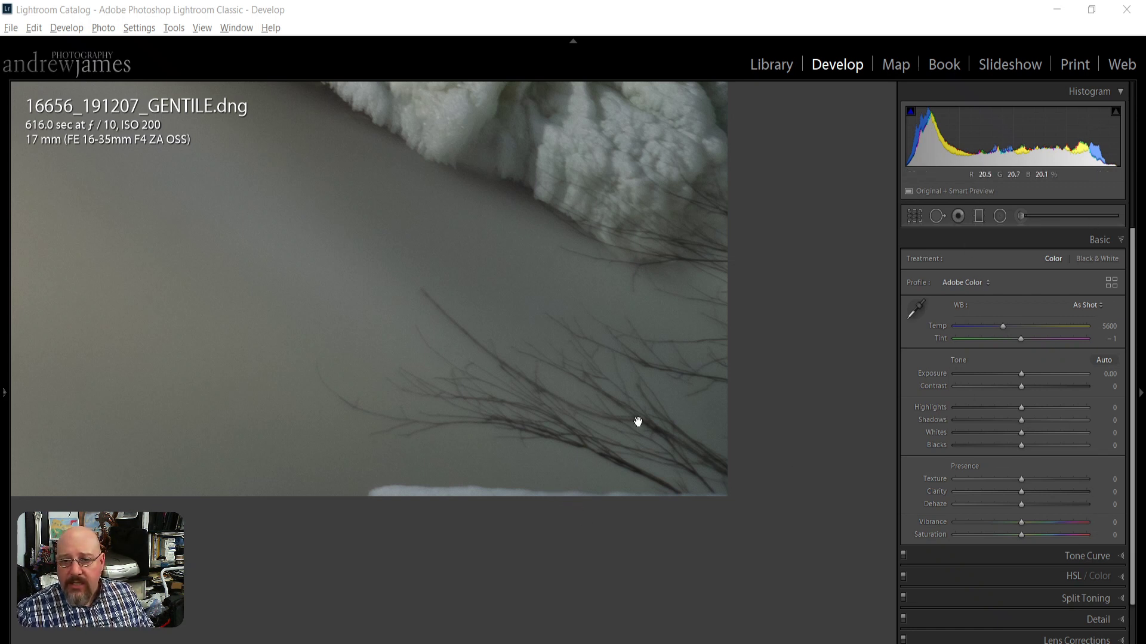
{"action": "left_click", "coordinate": [597, 397]}
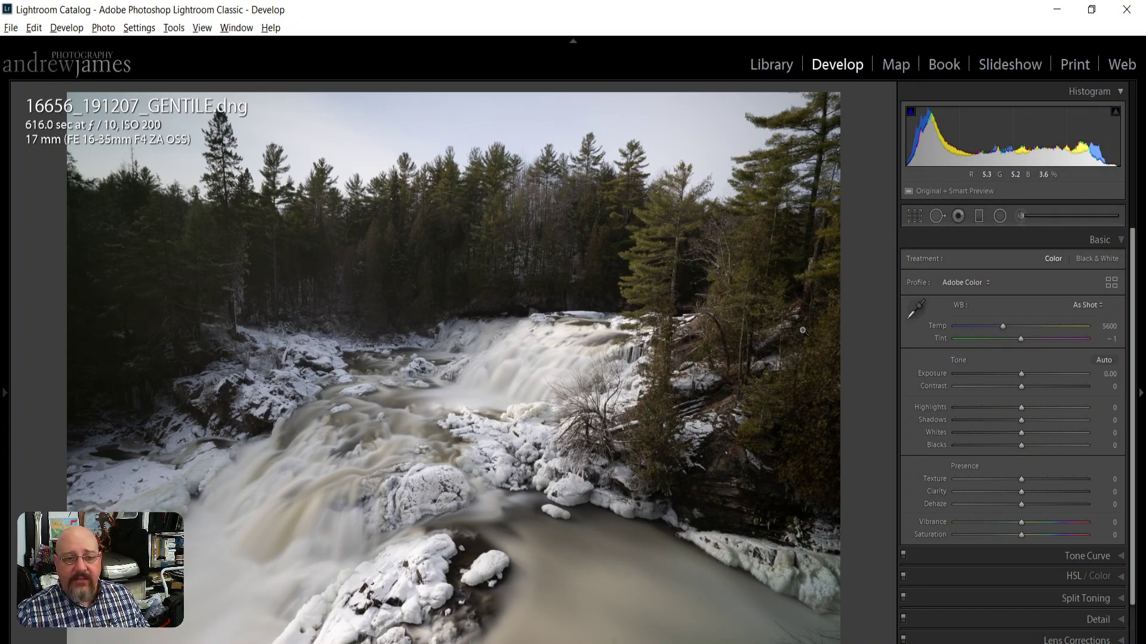
{"action": "key", "text": "r"}
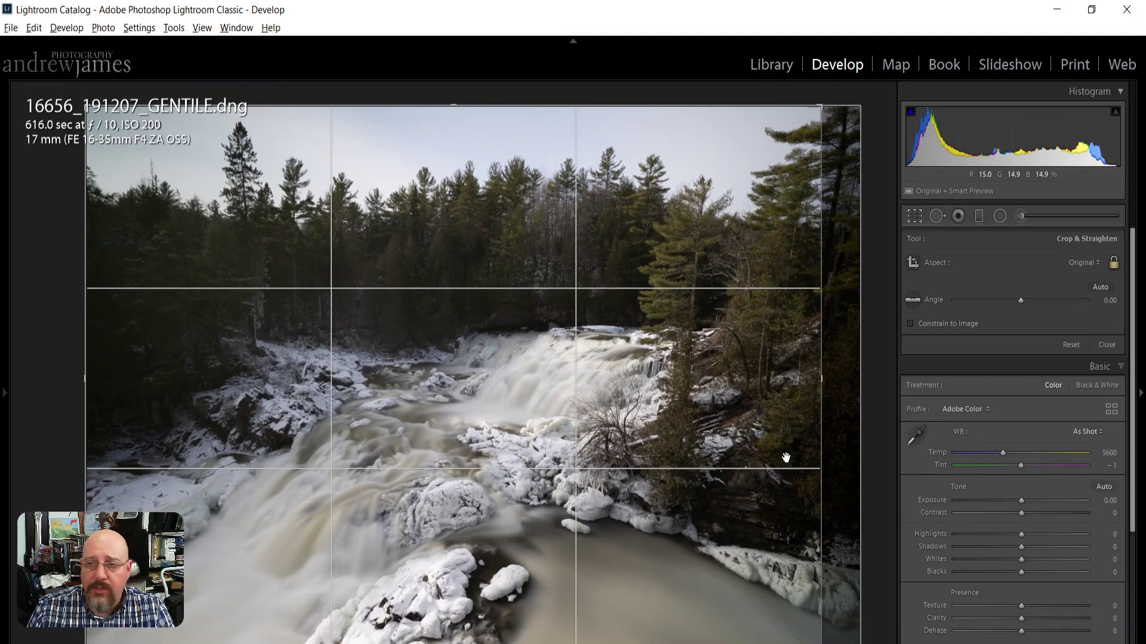
{"action": "left_click", "coordinate": [1080, 263]}
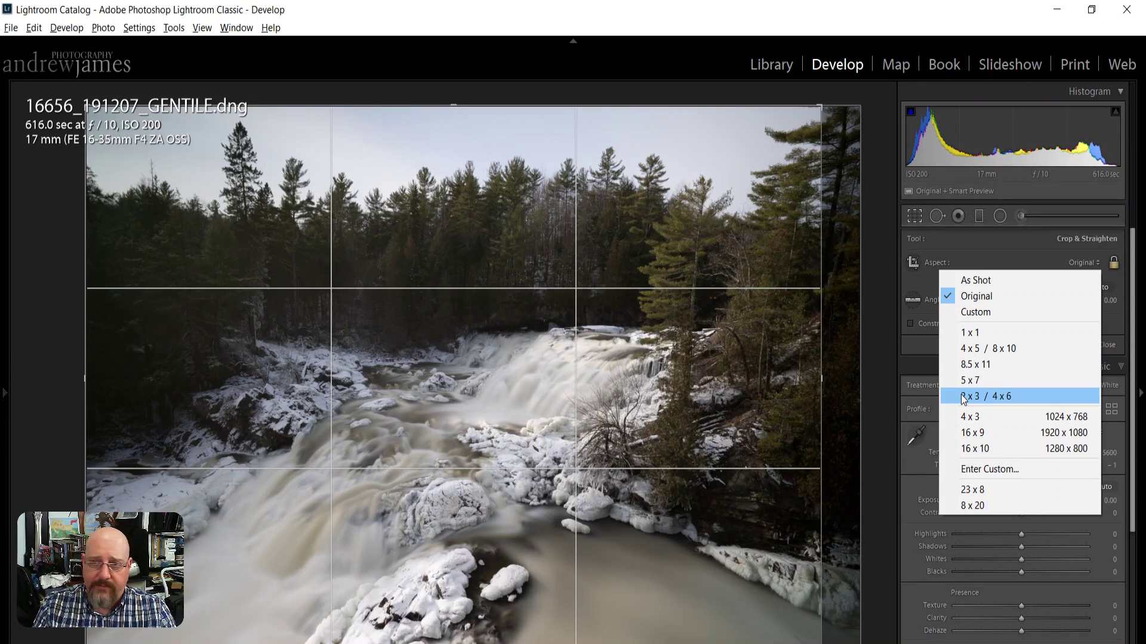
{"action": "left_click", "coordinate": [877, 381]}
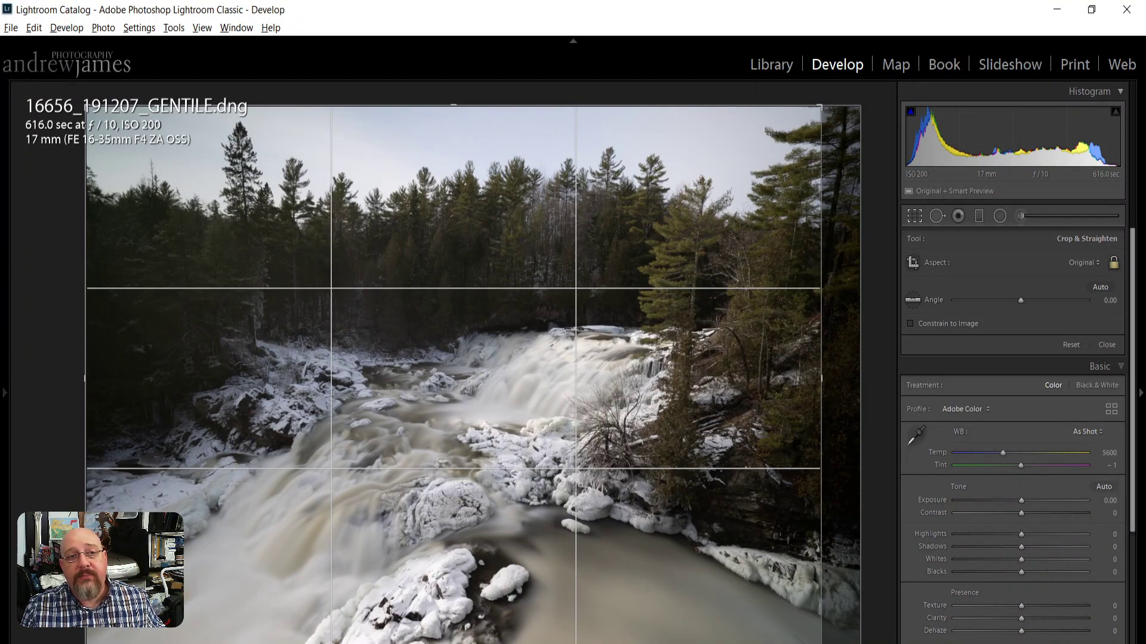
- Create a virtual copy of the cropped photo and check its lower-right corner for remaining branches
{"action": "key", "text": "ctrl+apostrophe"}
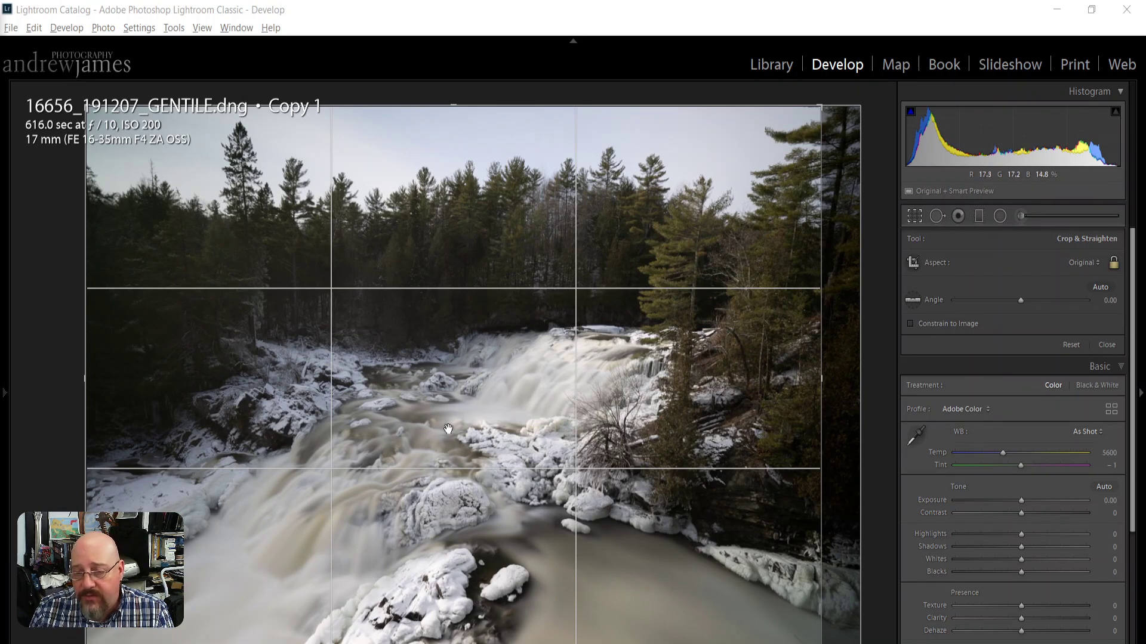
{"action": "key", "text": "Return"}
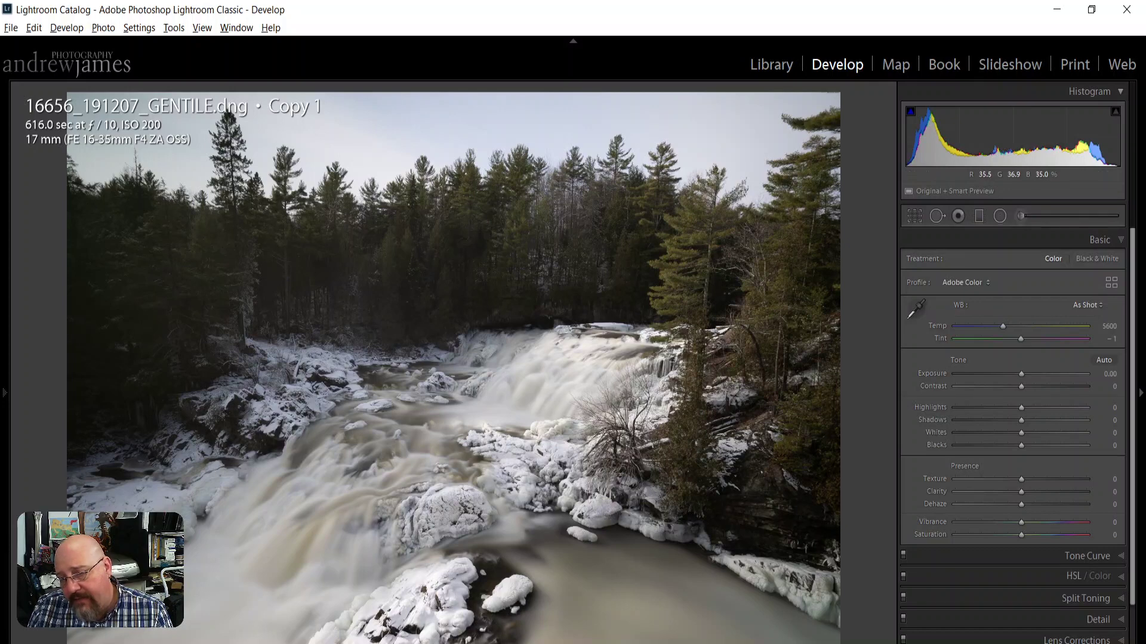
{"action": "left_click", "coordinate": [589, 513]}
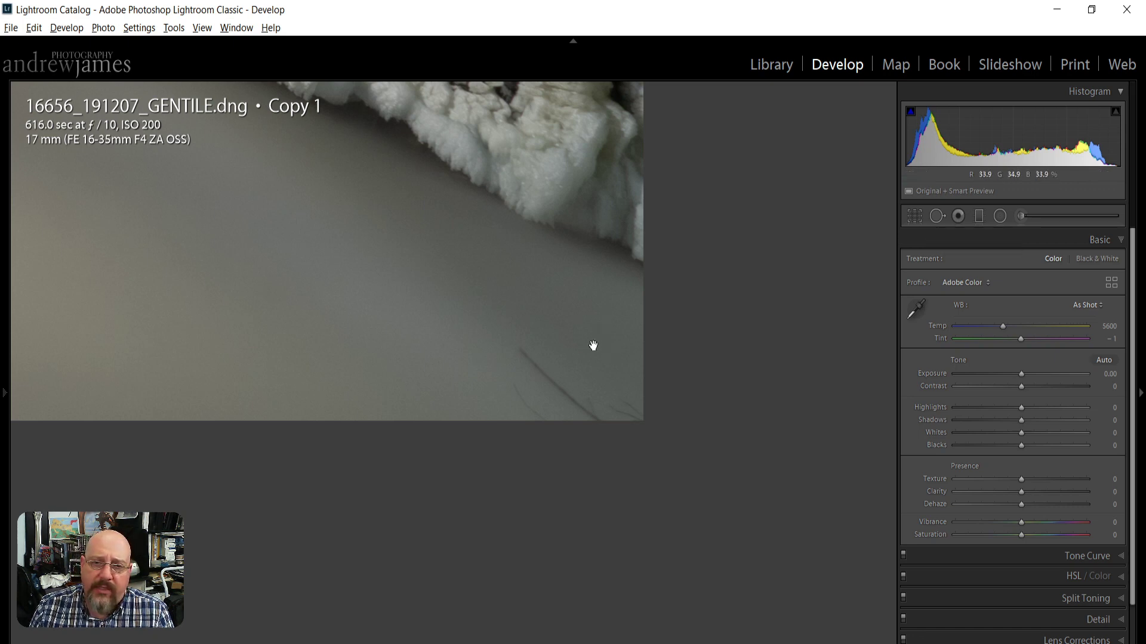
{"action": "left_click", "coordinate": [474, 308]}
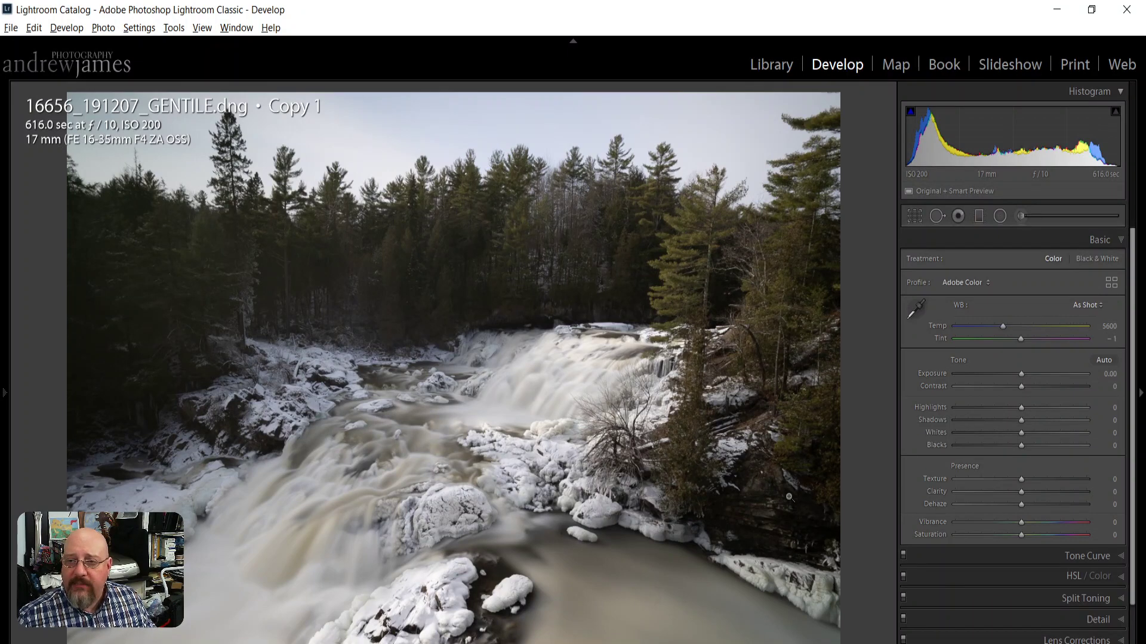
- Apply Auto tone to the virtual copy and reduce Shadows to +22
{"action": "left_click", "coordinate": [1103, 360]}
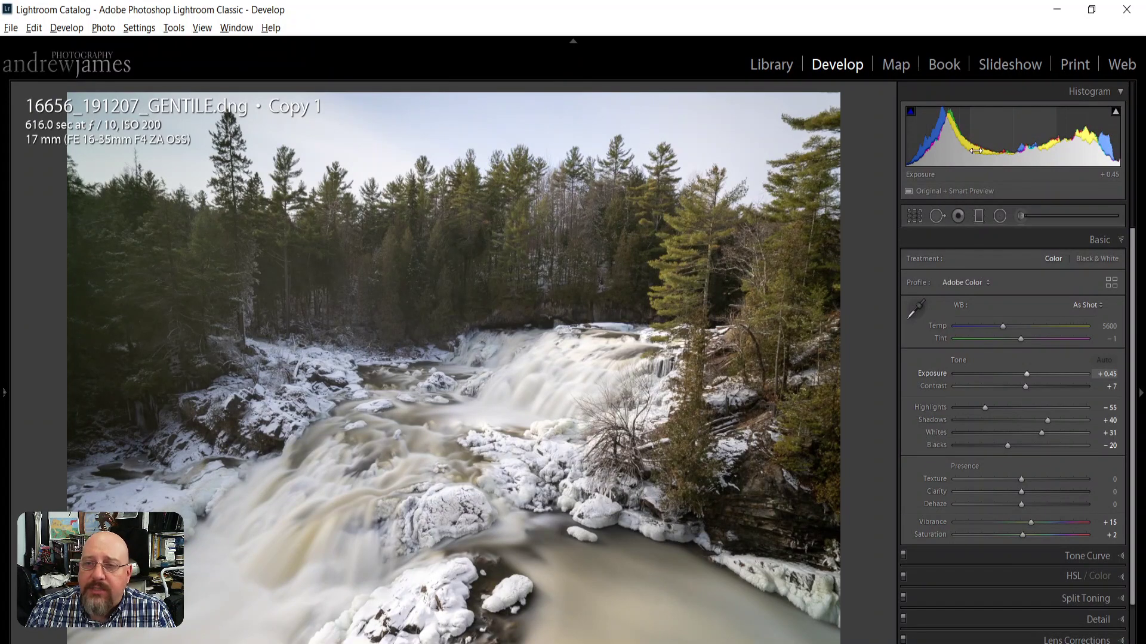
{"action": "key", "text": "minus"}
{"action": "key", "text": "minus"}
{"action": "key", "text": "minus"}
{"action": "key", "text": "minus"}
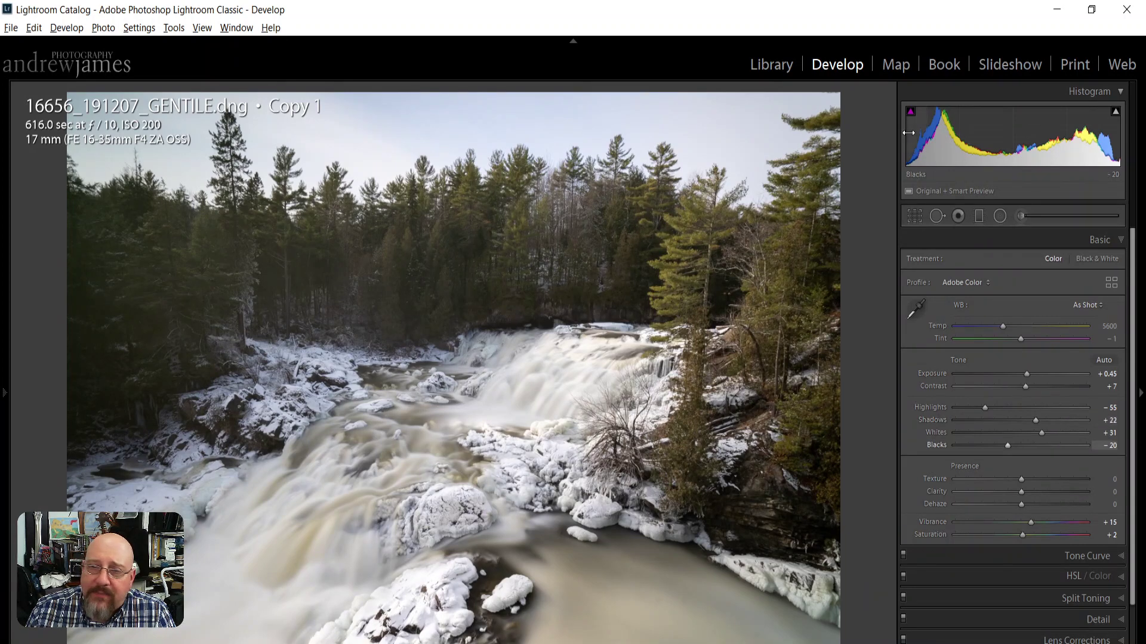
- Set Blacks to -31 and Whites to +20 on the virtual copy
{"action": "left_click_drag", "start_coordinate": [952, 129], "coordinate": [940, 128]}
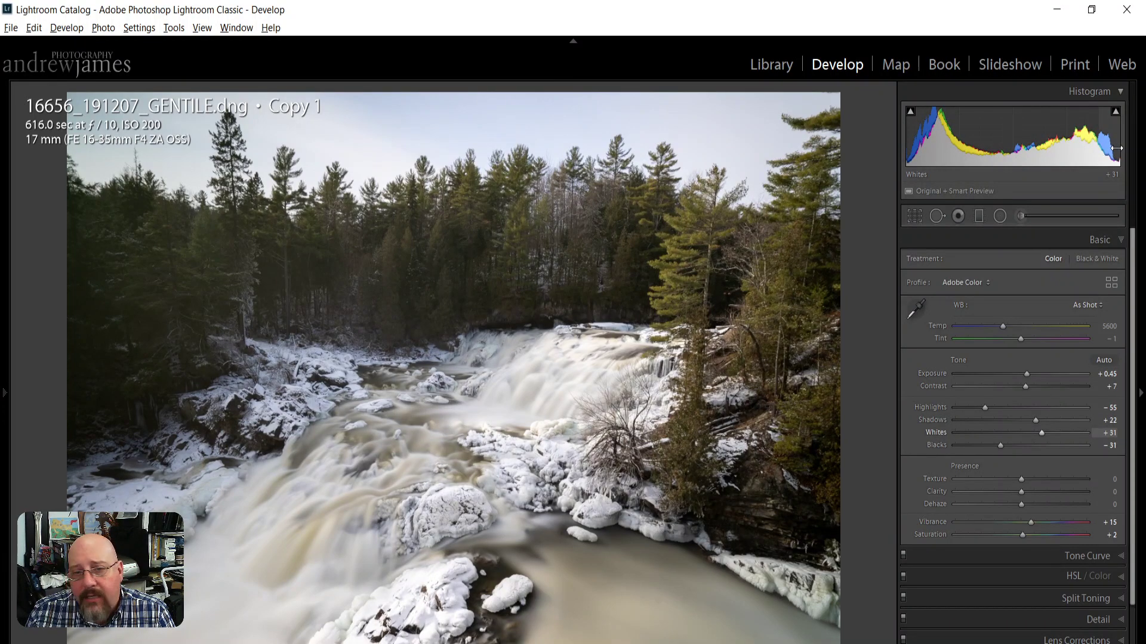
{"action": "key", "text": "minus"}
{"action": "key", "text": "minus"}
{"action": "key", "text": "minus"}
{"action": "key", "text": "plus"}
{"action": "key", "text": "plus"}
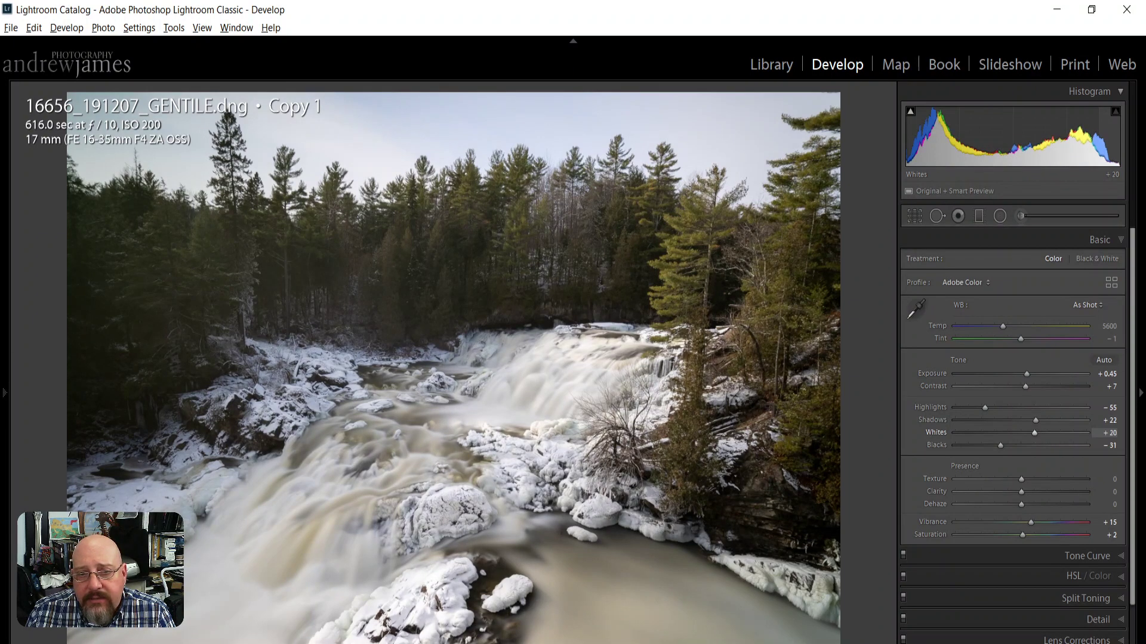
- Examine the highlight detail in the upper waterfall and the icy rocks beneath it at close range
{"action": "left_click", "coordinate": [547, 385]}
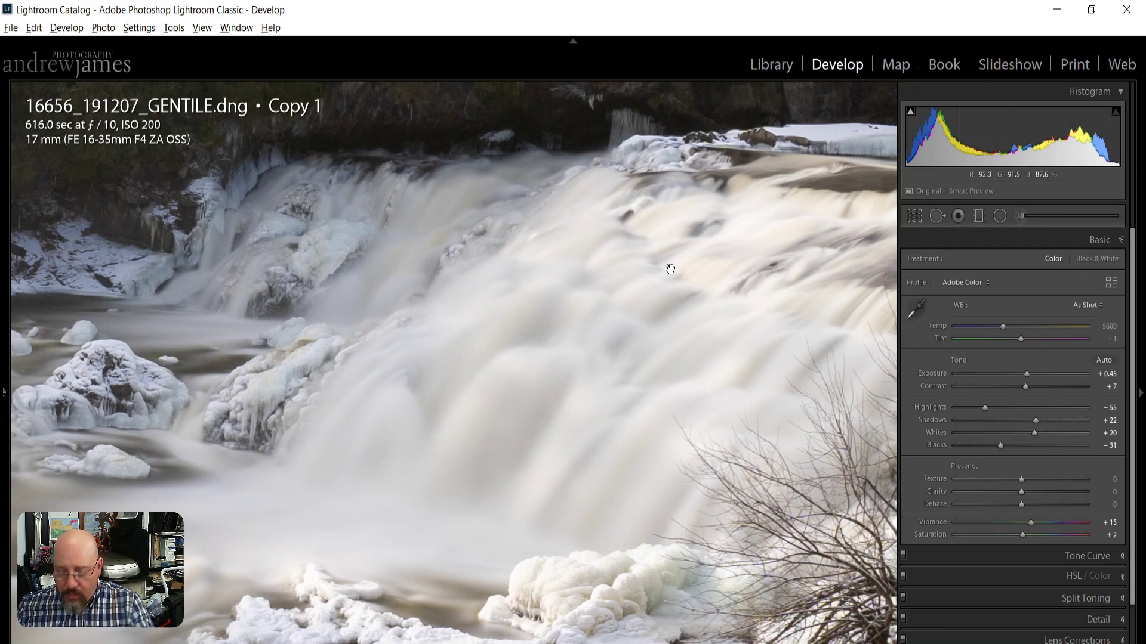
{"action": "left_click_drag", "start_coordinate": [670, 269], "coordinate": [634, 85]}
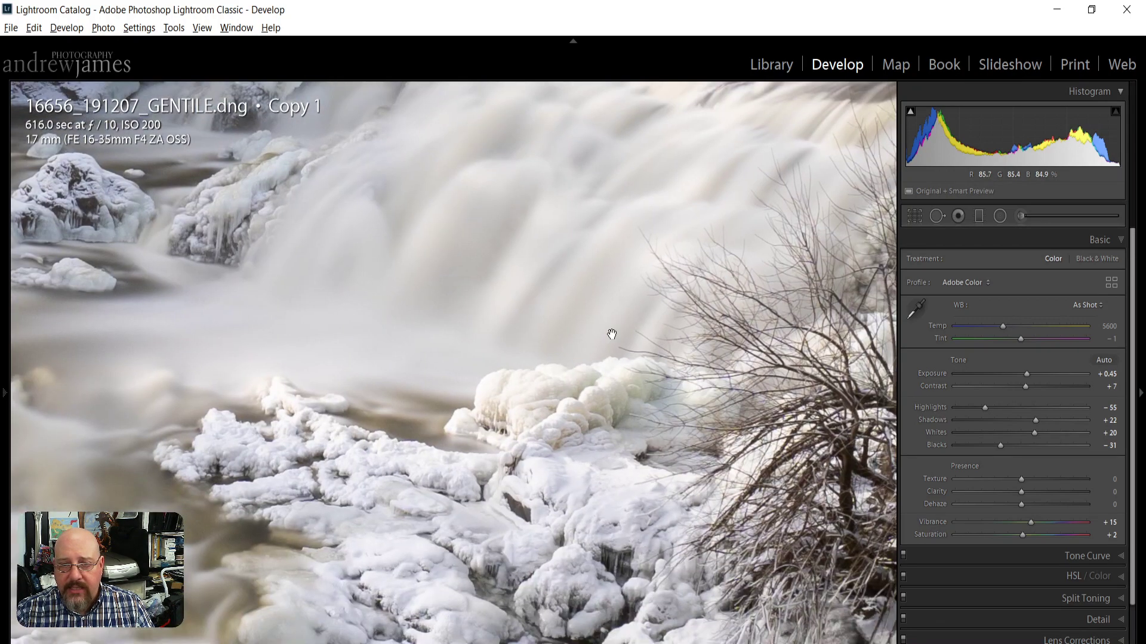
{"action": "left_click", "coordinate": [492, 438]}
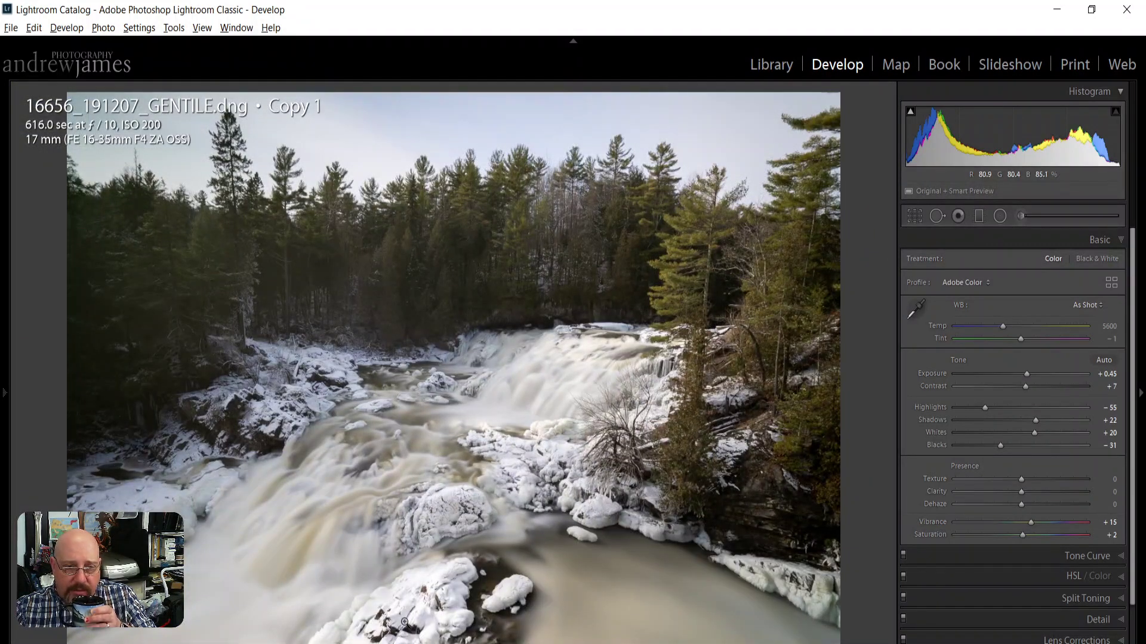
- Raise Whites to +39 and turn on the clipping warning to check the foreground snow for blown highlights
{"action": "left_click", "coordinate": [448, 538]}
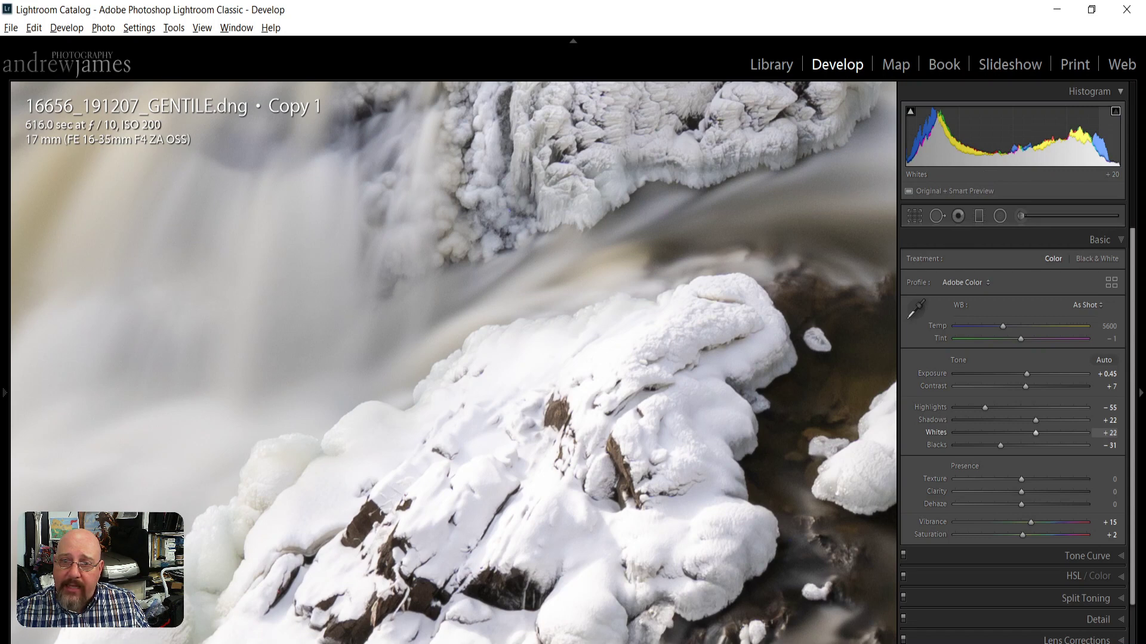
{"action": "left_click_drag", "start_coordinate": [1108, 142], "coordinate": [1118, 142]}
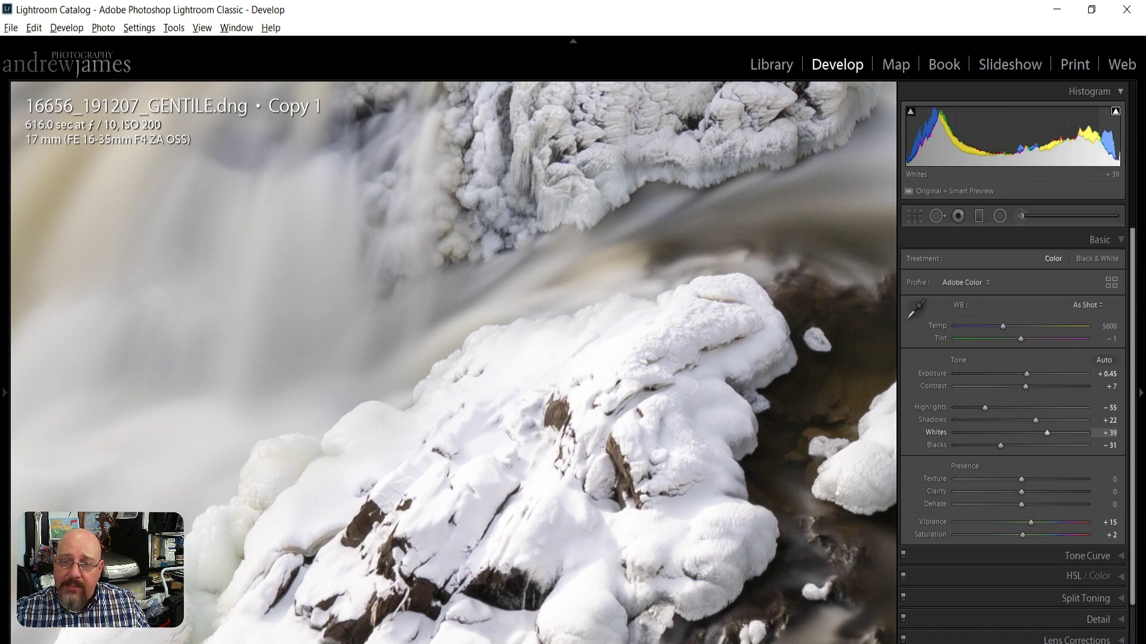
{"action": "key", "text": "j"}
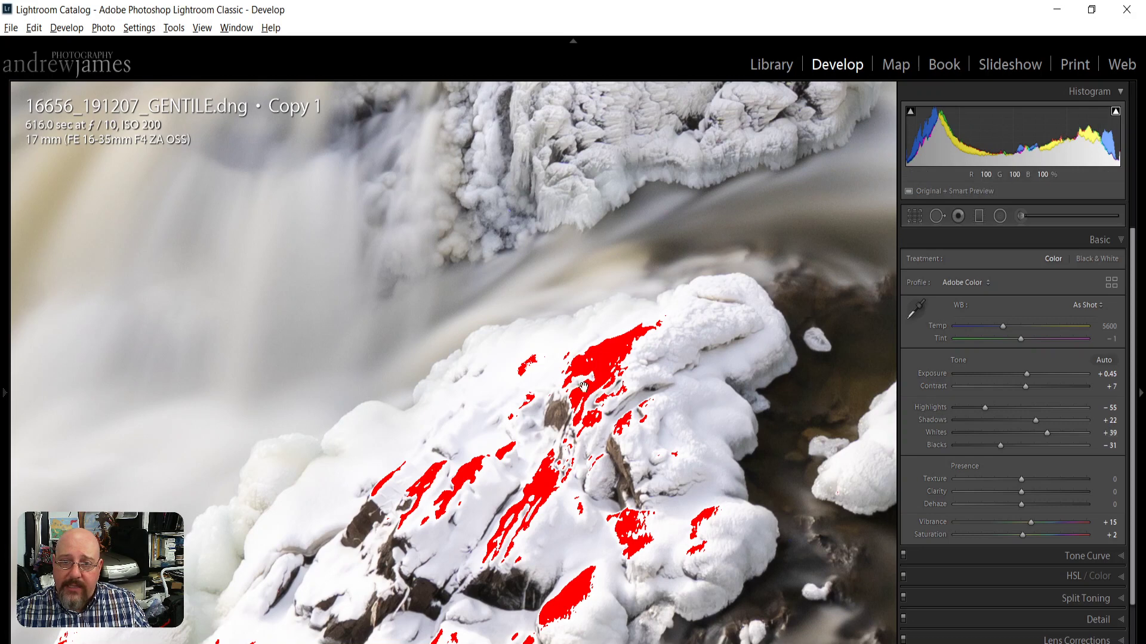
{"action": "left_click", "coordinate": [525, 513]}
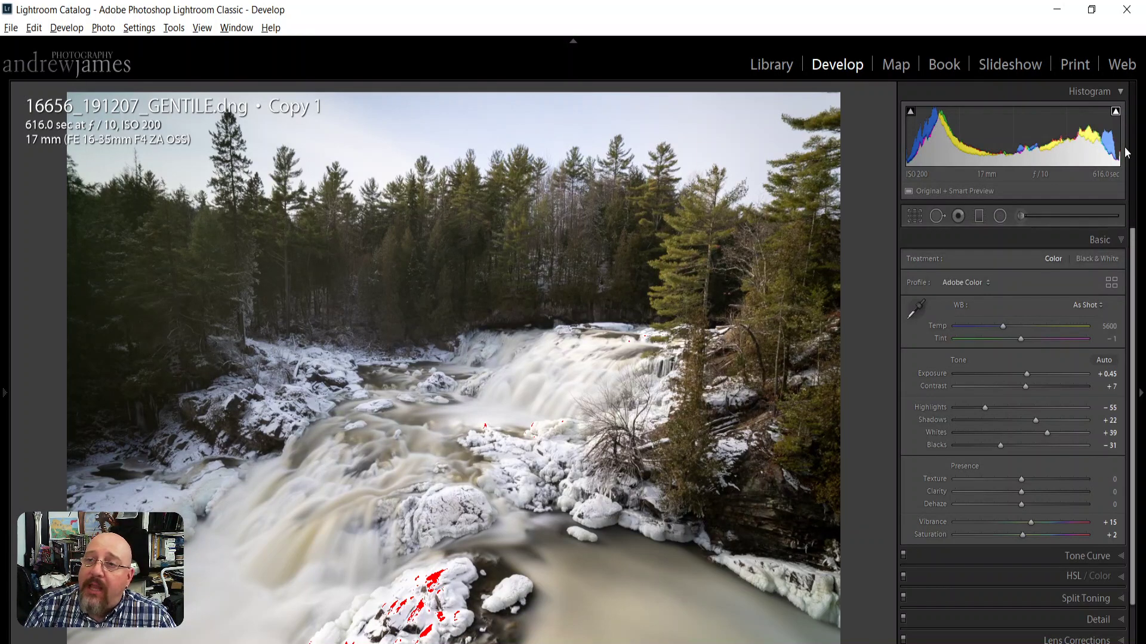
- Lower Whites to +24, check the foreground snow for clipped spots, and reduce Whites further to +20
{"action": "left_click_drag", "start_coordinate": [1047, 433], "coordinate": [1037, 432]}
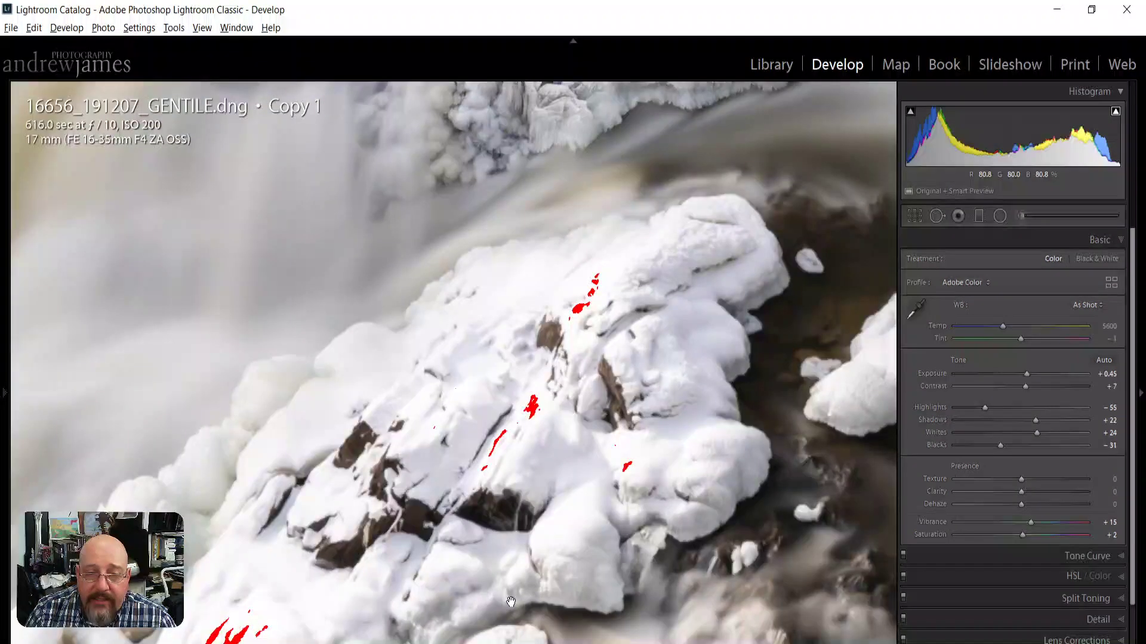
{"action": "left_click", "coordinate": [430, 587]}
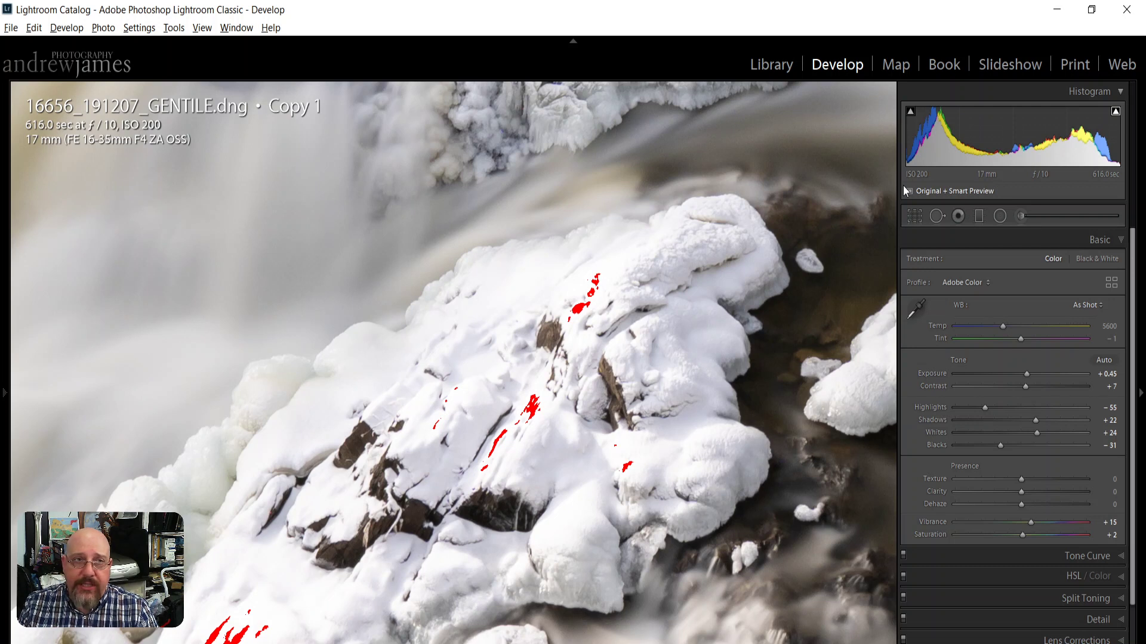
{"action": "mouse_move", "coordinate": [904, 187]}
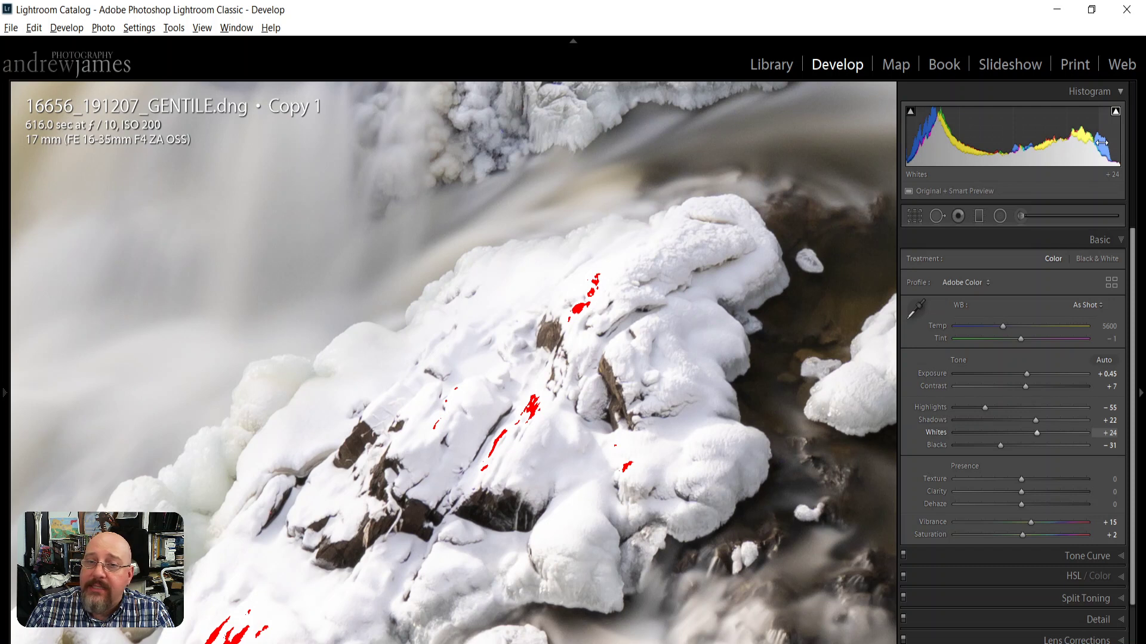
{"action": "left_click_drag", "start_coordinate": [1074, 137], "coordinate": [1068, 138]}
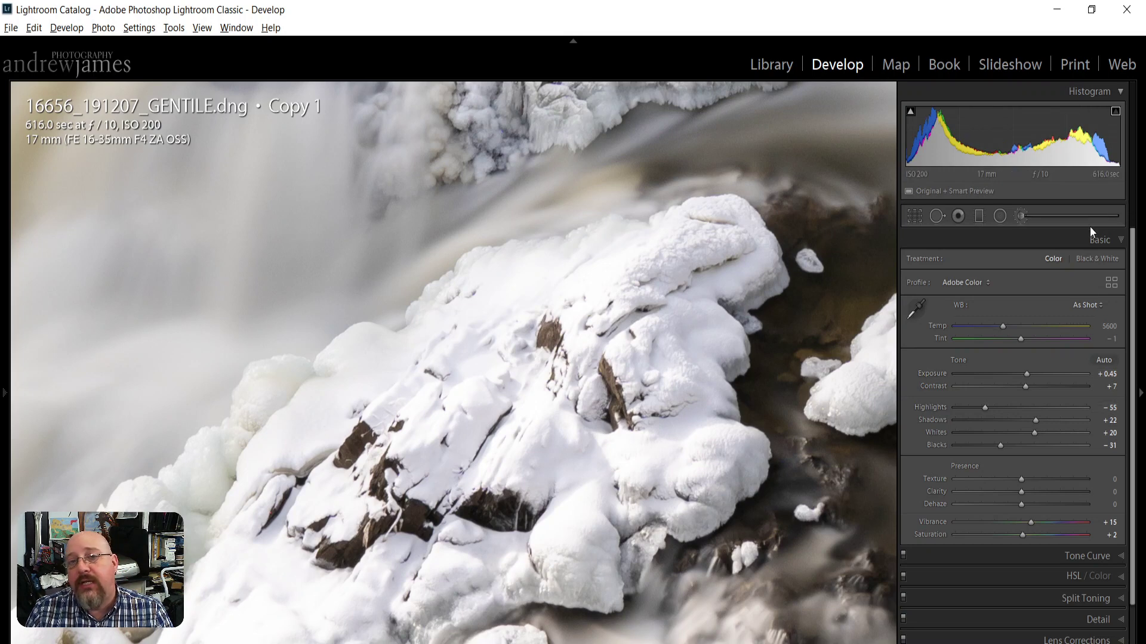
{"action": "left_click", "coordinate": [637, 360]}
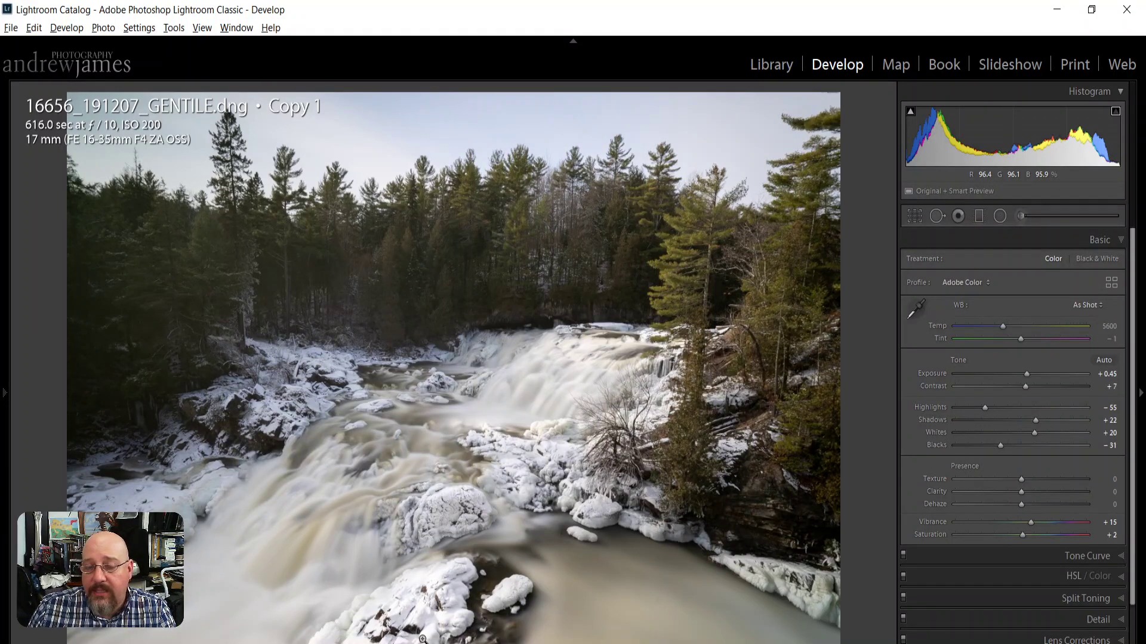
- Create a second virtual copy and set its Whites to -100, checking the snow on the foreground rock
{"action": "key", "text": "ctrl+apostrophe"}
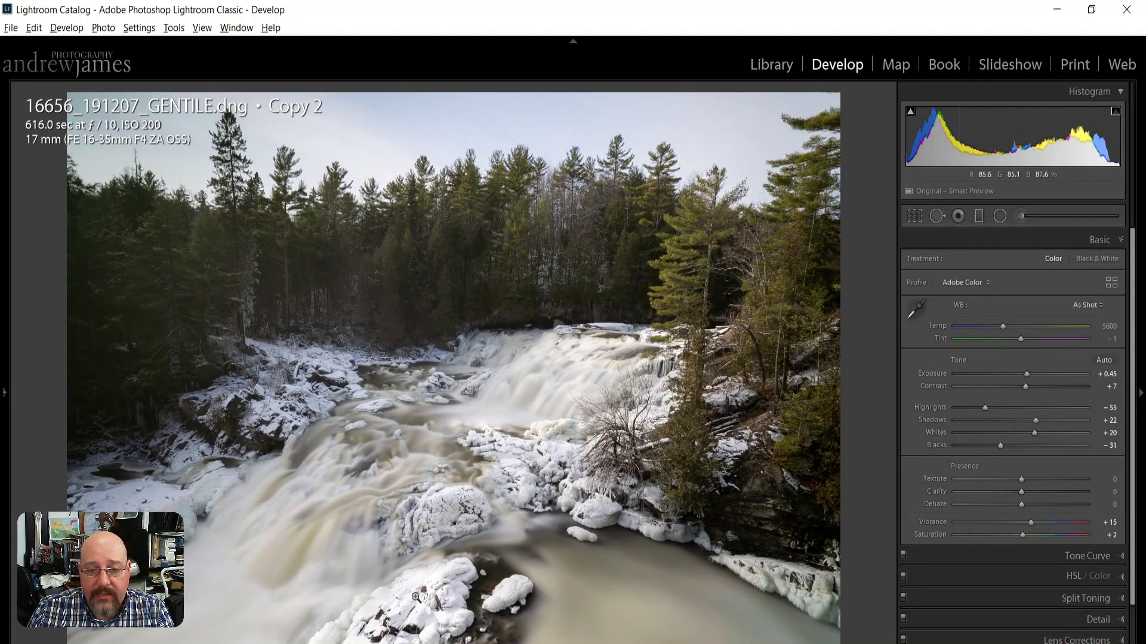
{"action": "left_click", "coordinate": [447, 609]}
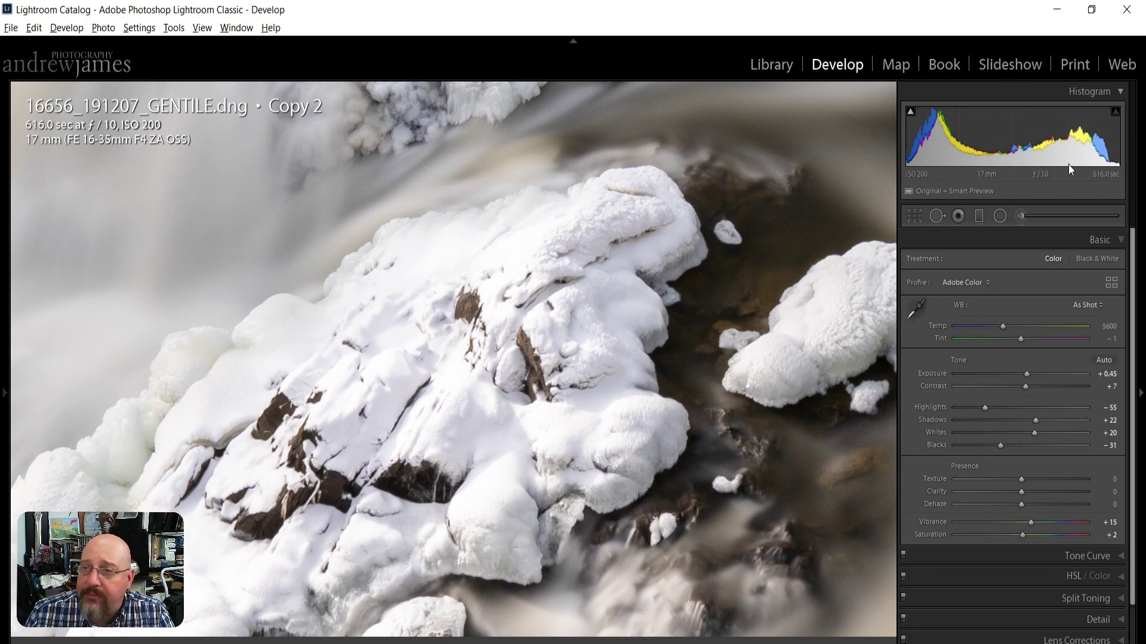
{"action": "left_click_drag", "start_coordinate": [1106, 145], "coordinate": [1051, 145]}
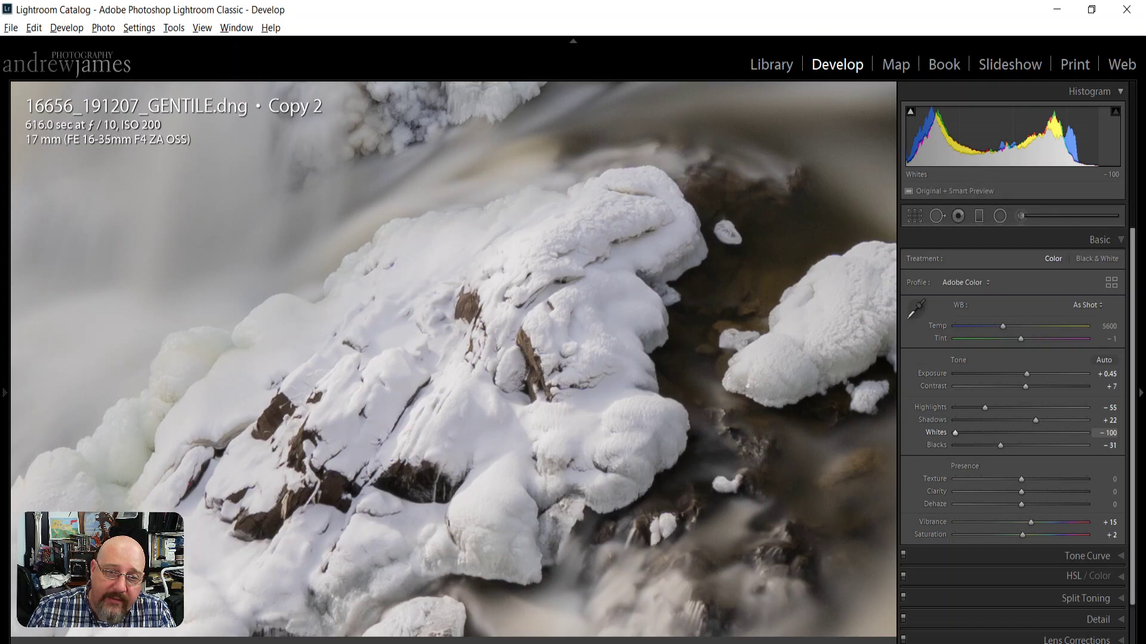
{"action": "left_click", "coordinate": [454, 386]}
{"action": "left_click", "coordinate": [417, 614]}
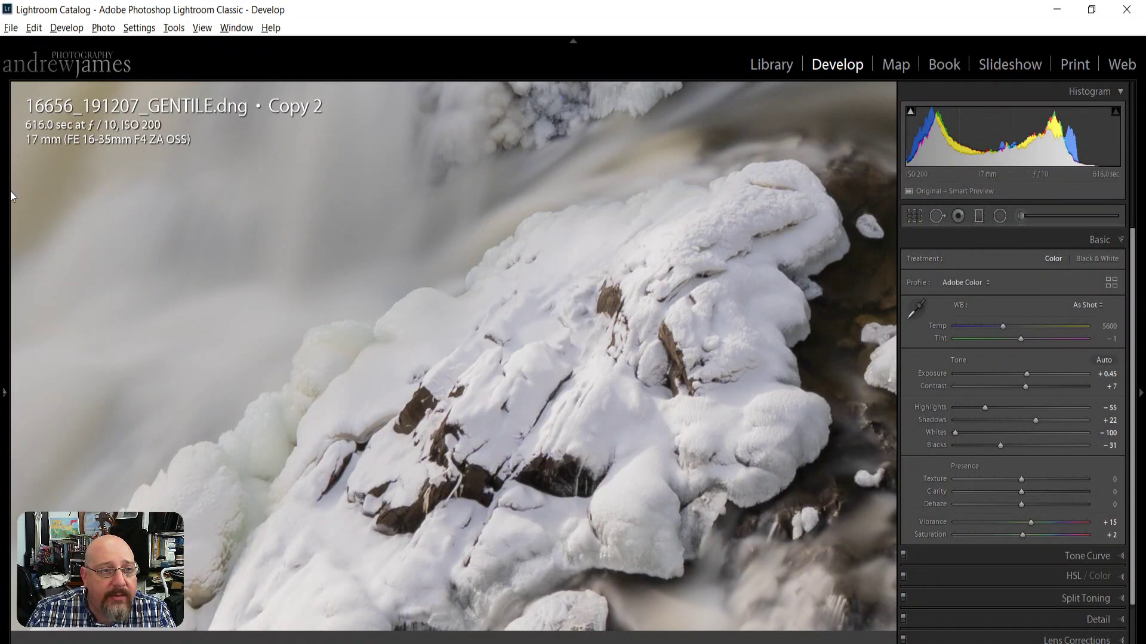
- Set Highlights to -100 and Exposure to -0.03 on the second copy while examining the snow at 2:1
{"action": "mouse_move", "coordinate": [7, 191]}
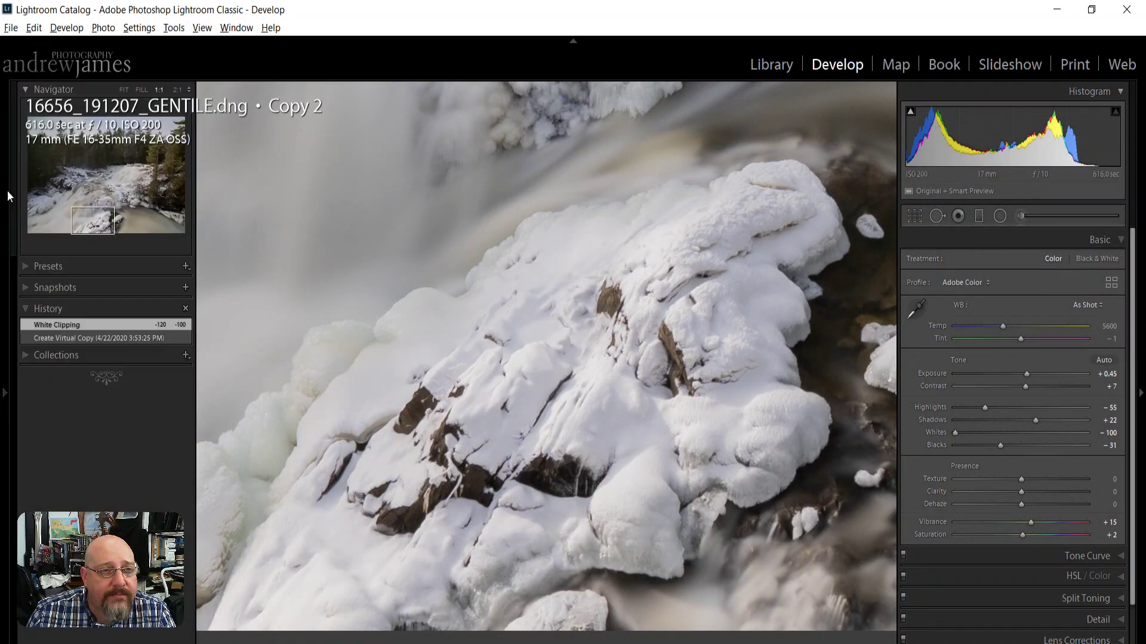
{"action": "left_click", "coordinate": [177, 91]}
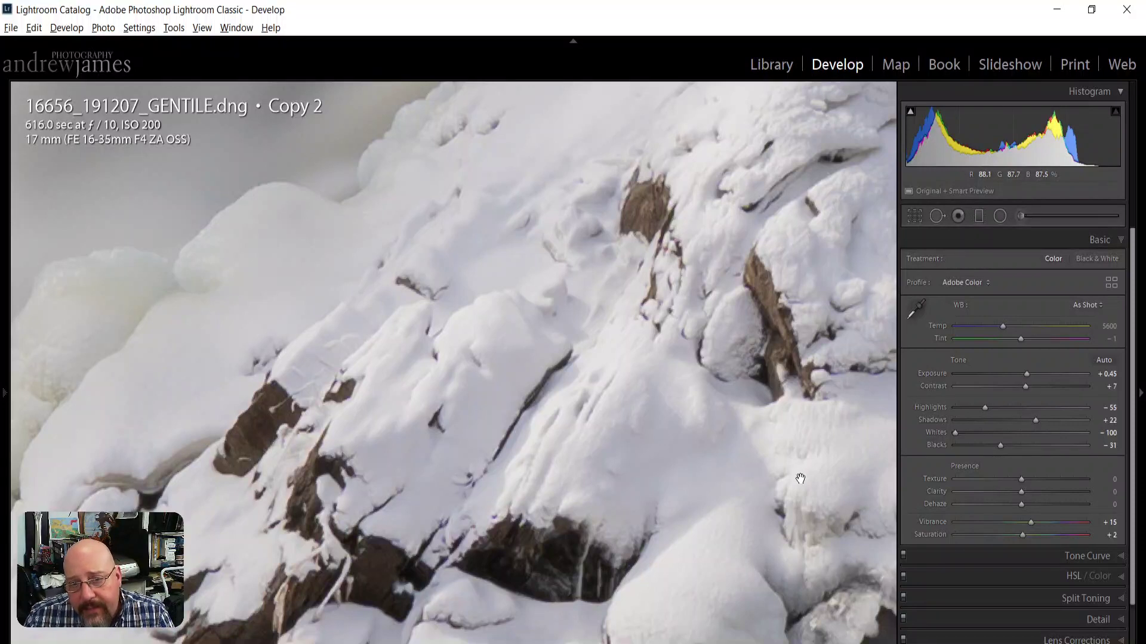
{"action": "left_click_drag", "start_coordinate": [1059, 107], "coordinate": [1054, 108]}
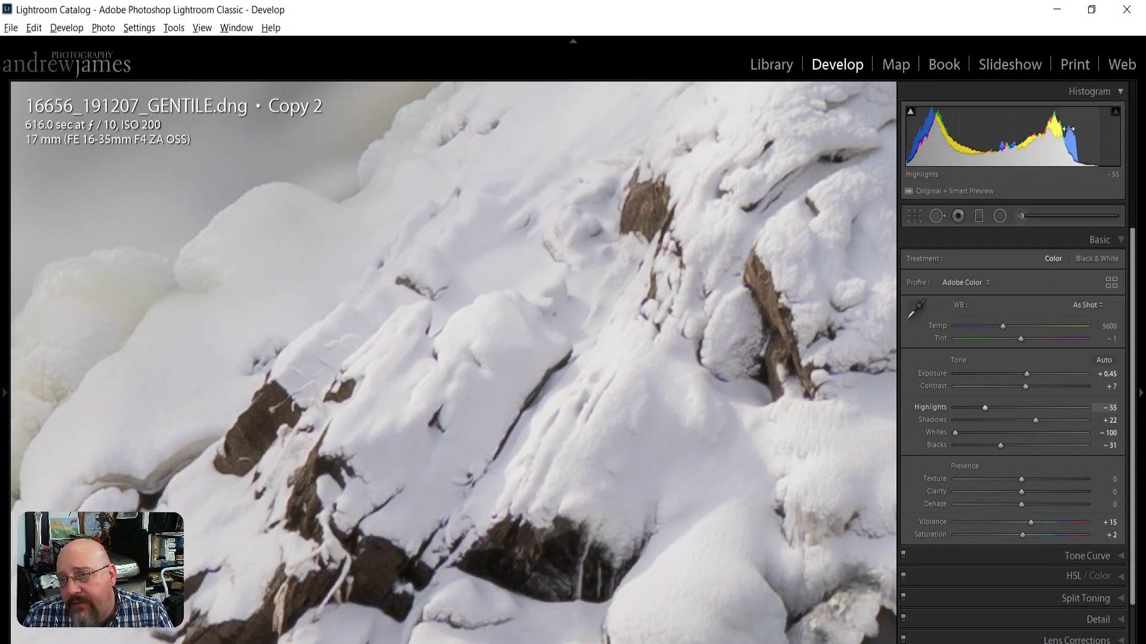
{"action": "left_click_drag", "start_coordinate": [1071, 150], "coordinate": [1032, 153]}
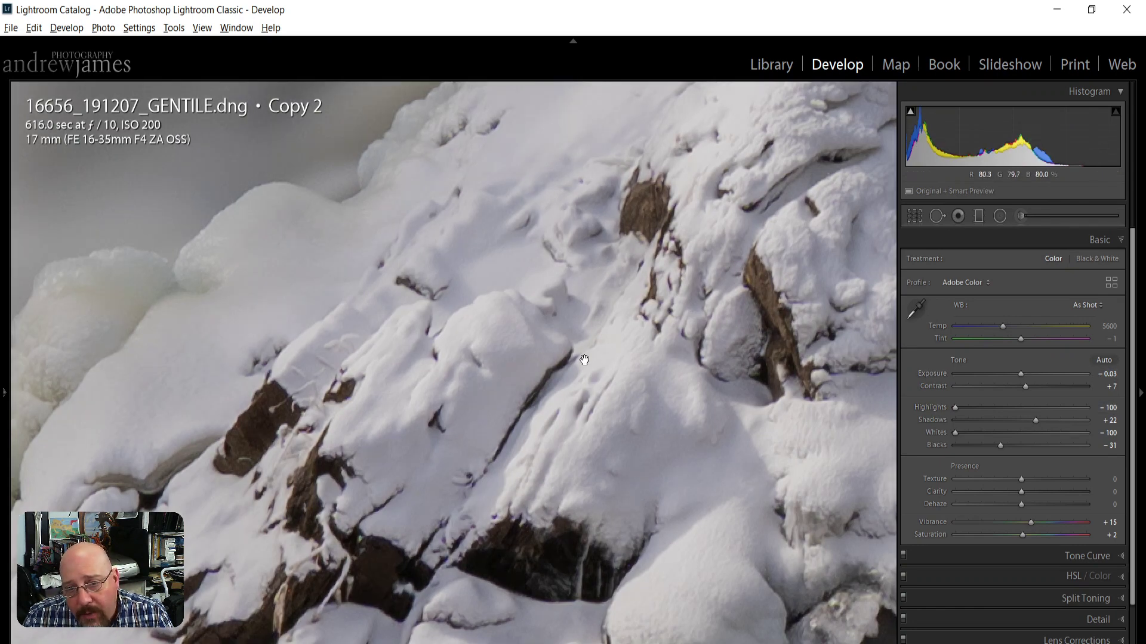
{"action": "left_click", "coordinate": [617, 346]}
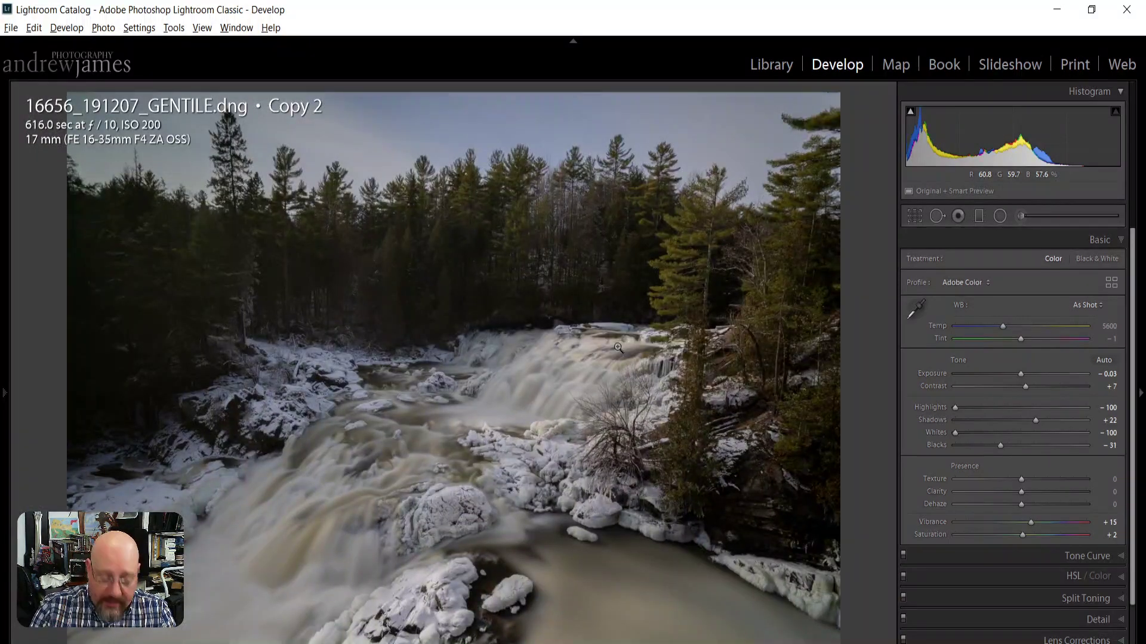
- Compare the darkened second copy with Copy 1 and raise the second copy's Exposure to +0.55
{"action": "key", "text": "Left"}
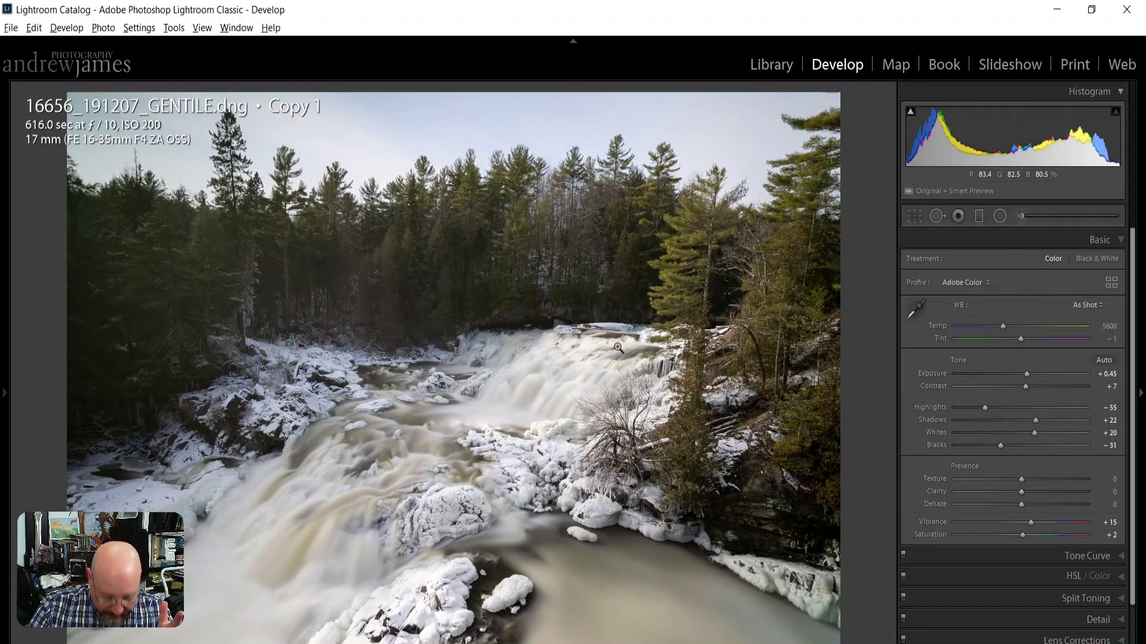
{"action": "key", "text": "Right"}
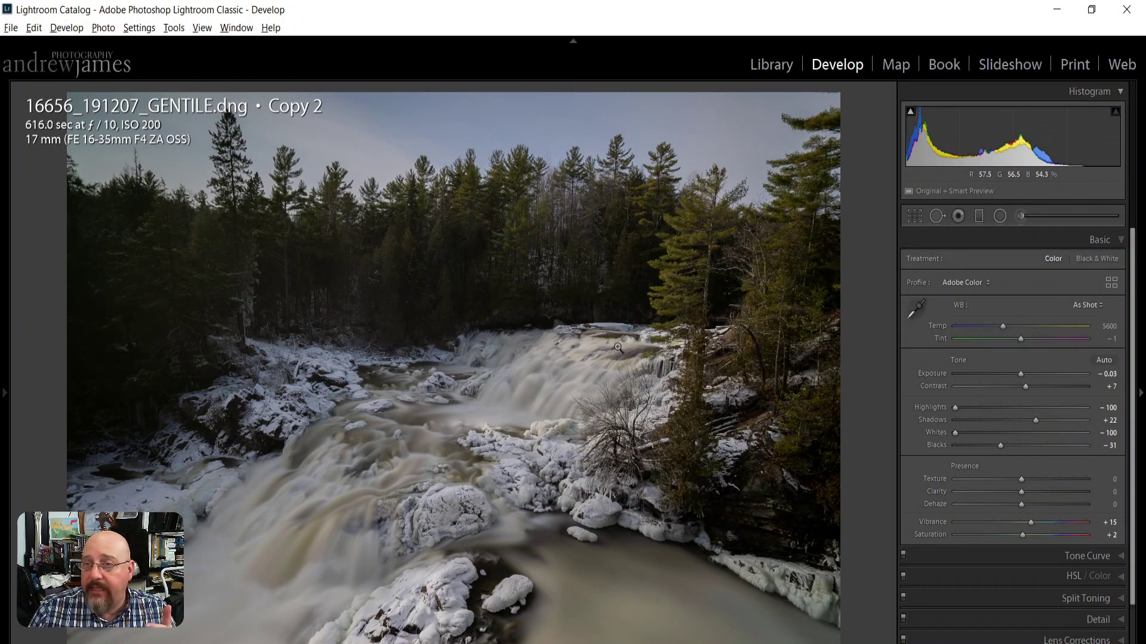
{"action": "left_click_drag", "start_coordinate": [1011, 137], "coordinate": [1044, 137]}
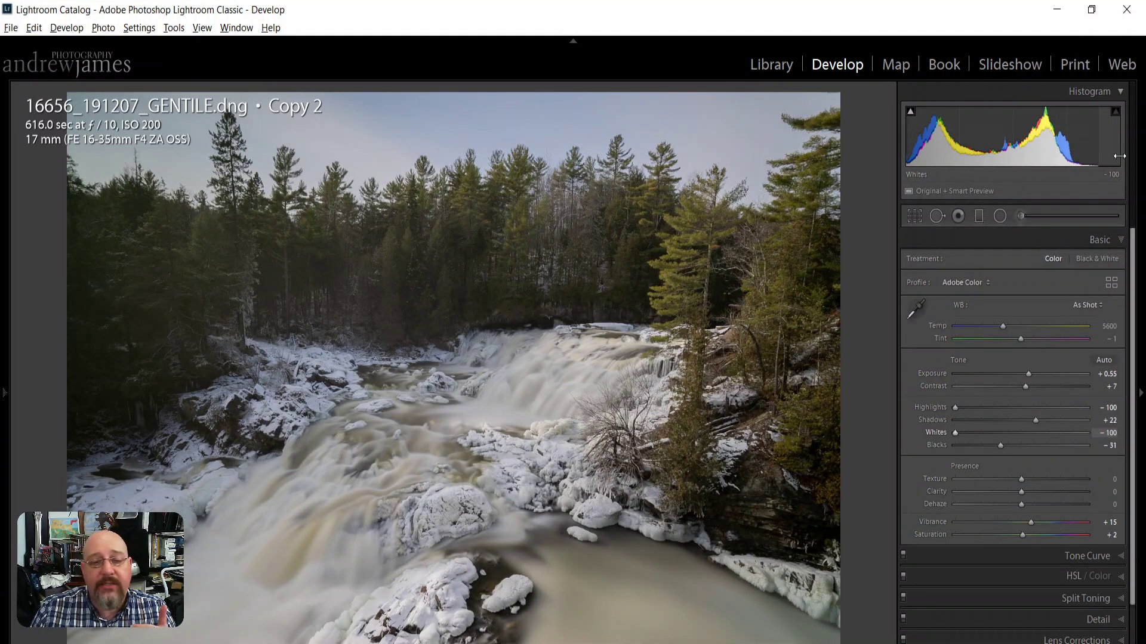
- Compare the foreground snow texture of Copy 2 and Copy 1 at high magnification
{"action": "left_click", "coordinate": [436, 599]}
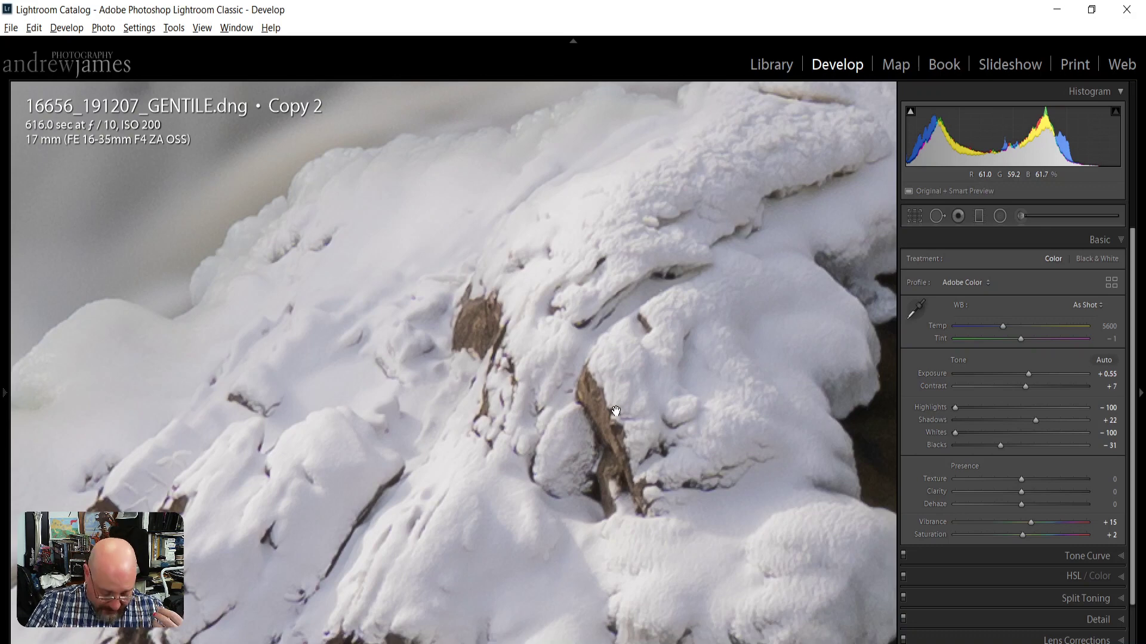
{"action": "key", "text": "Left"}
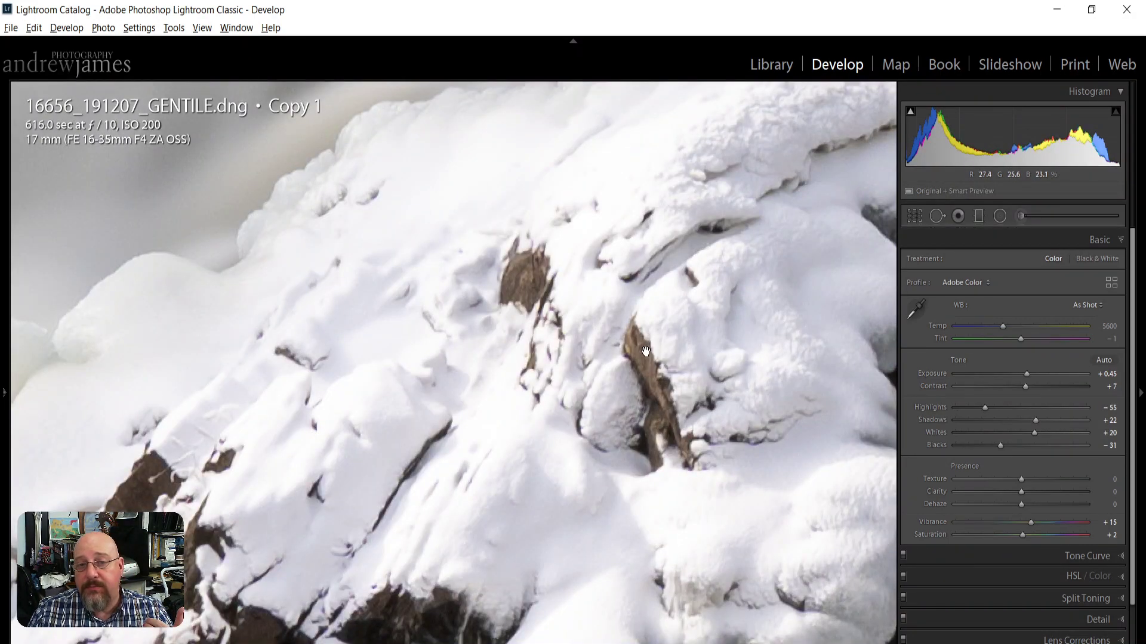
{"action": "left_click", "coordinate": [569, 400]}
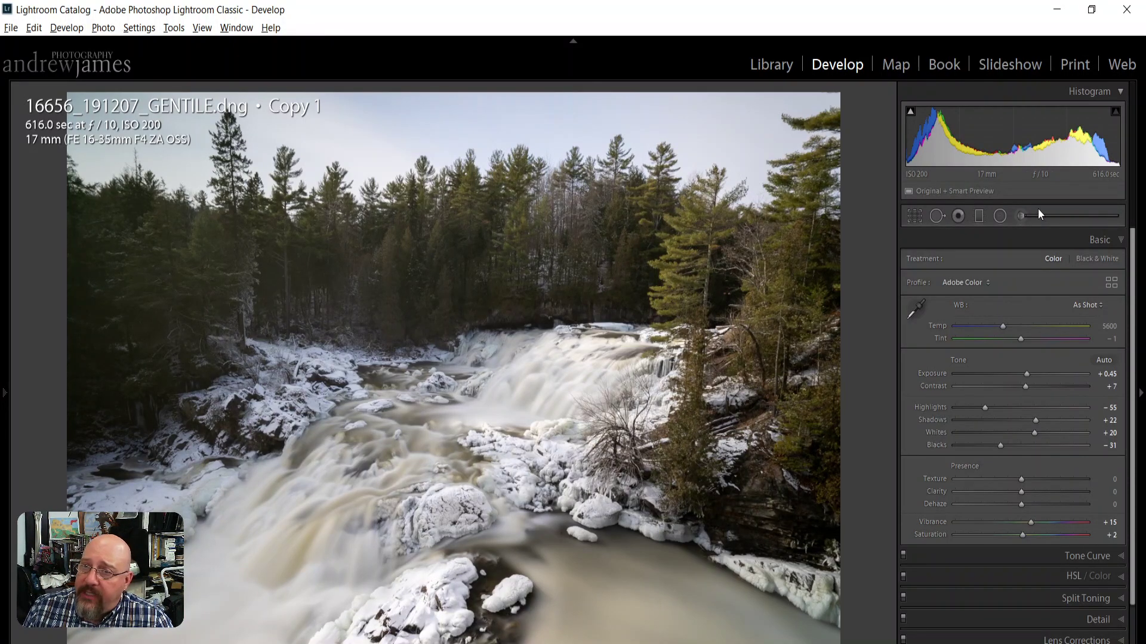
- Show shadow clipping on Copy 1, examine the dark rock ledge along the photo's right edge, and hide the warning
{"action": "mouse_move", "coordinate": [910, 117]}
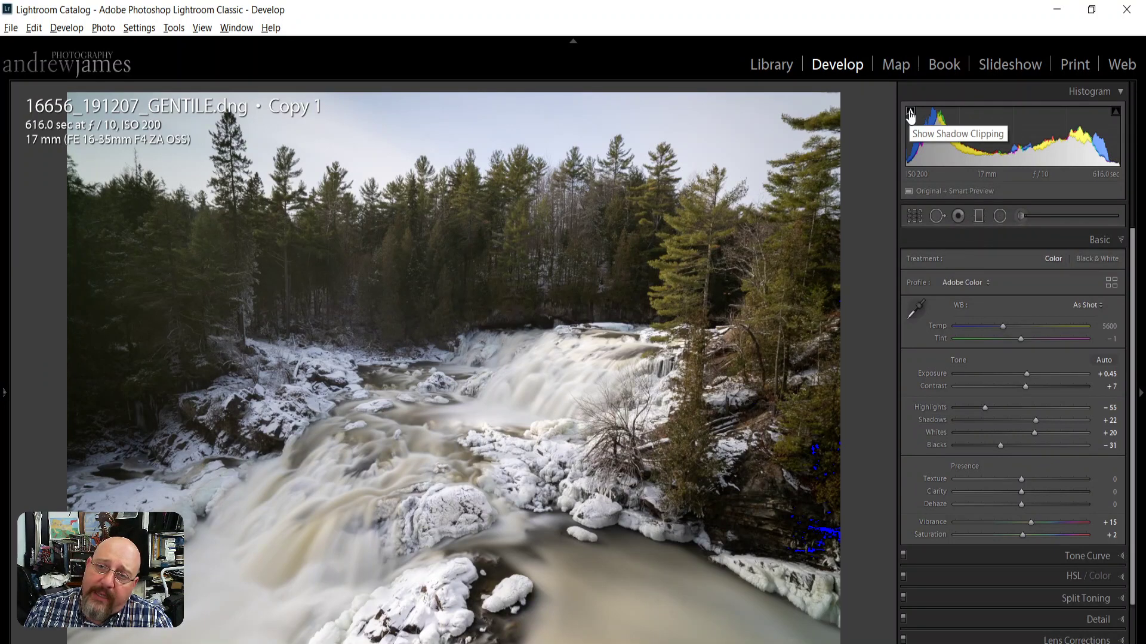
{"action": "left_click", "coordinate": [910, 114]}
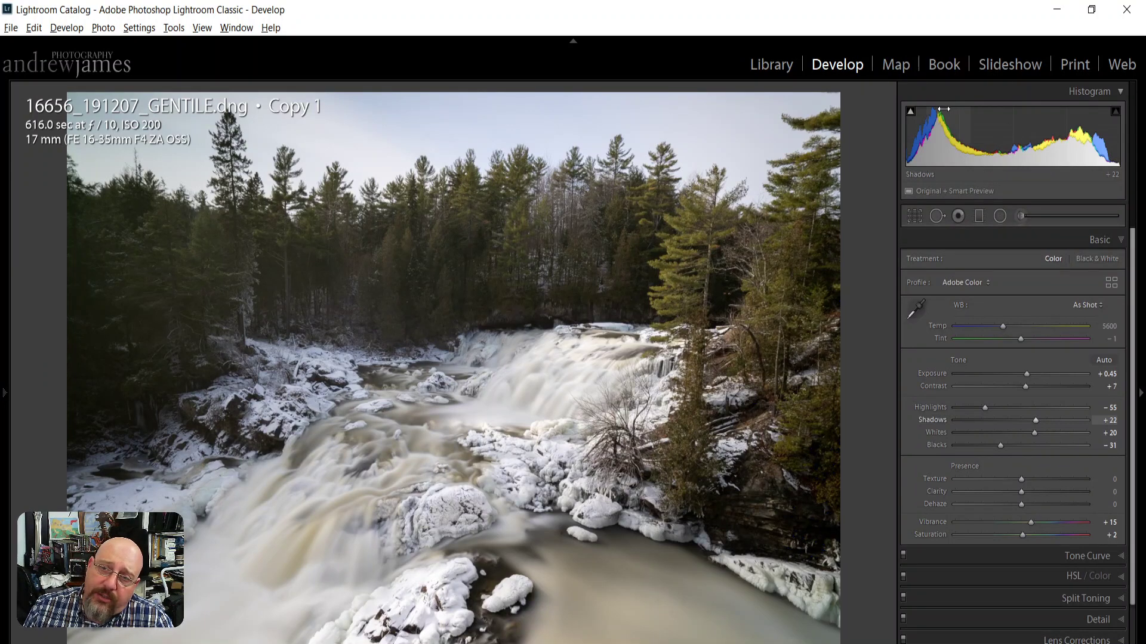
{"action": "left_click", "coordinate": [911, 119]}
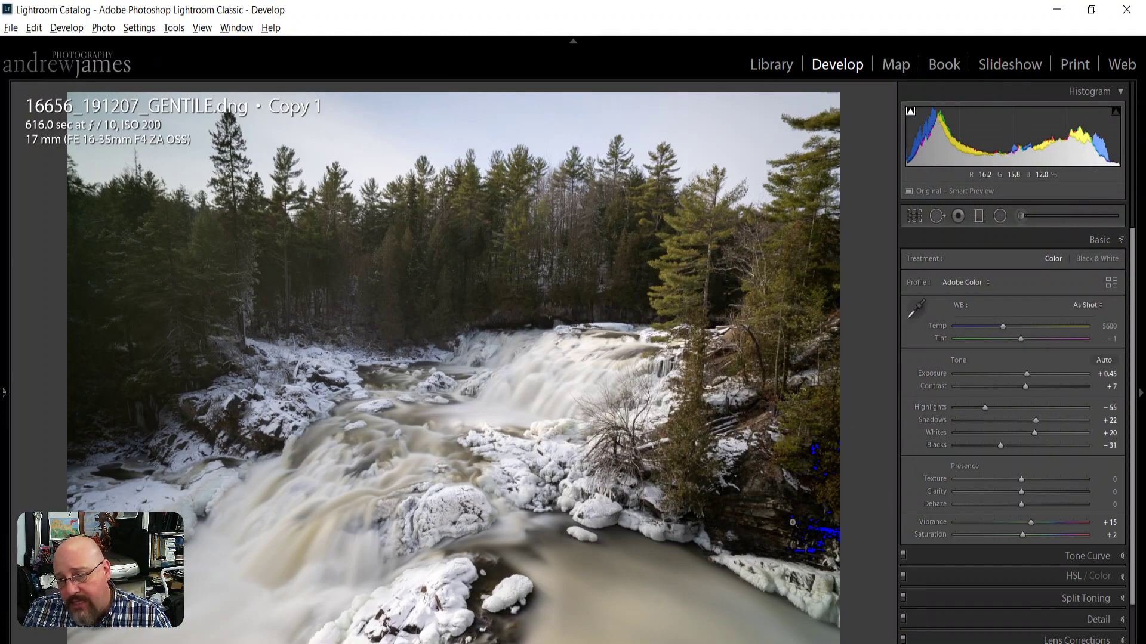
{"action": "left_click", "coordinate": [828, 542]}
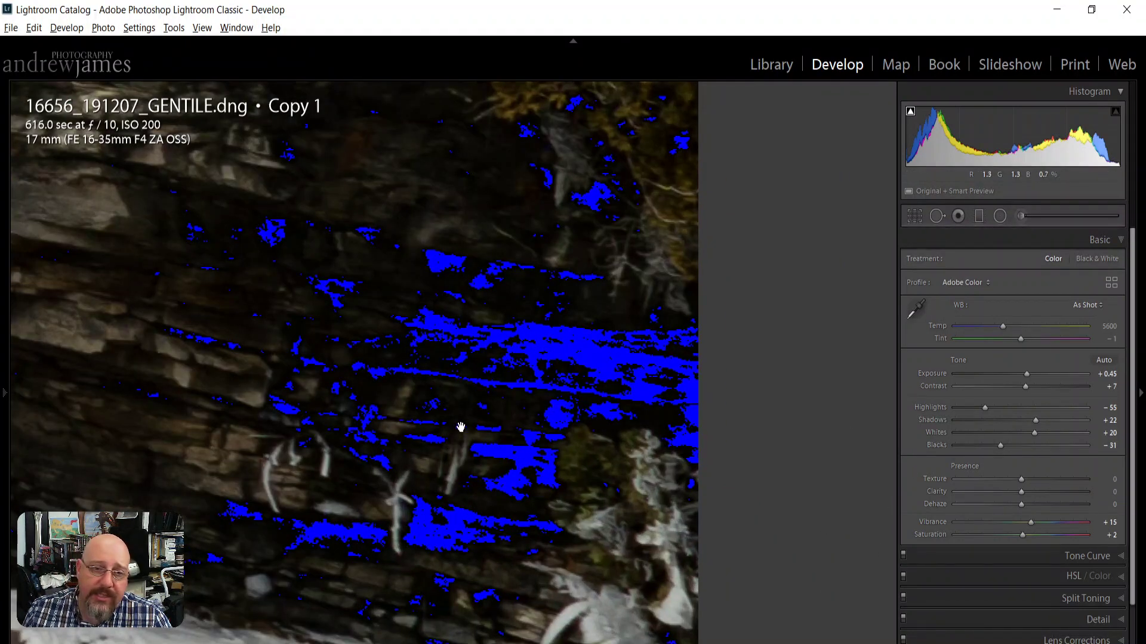
{"action": "left_click", "coordinate": [354, 321]}
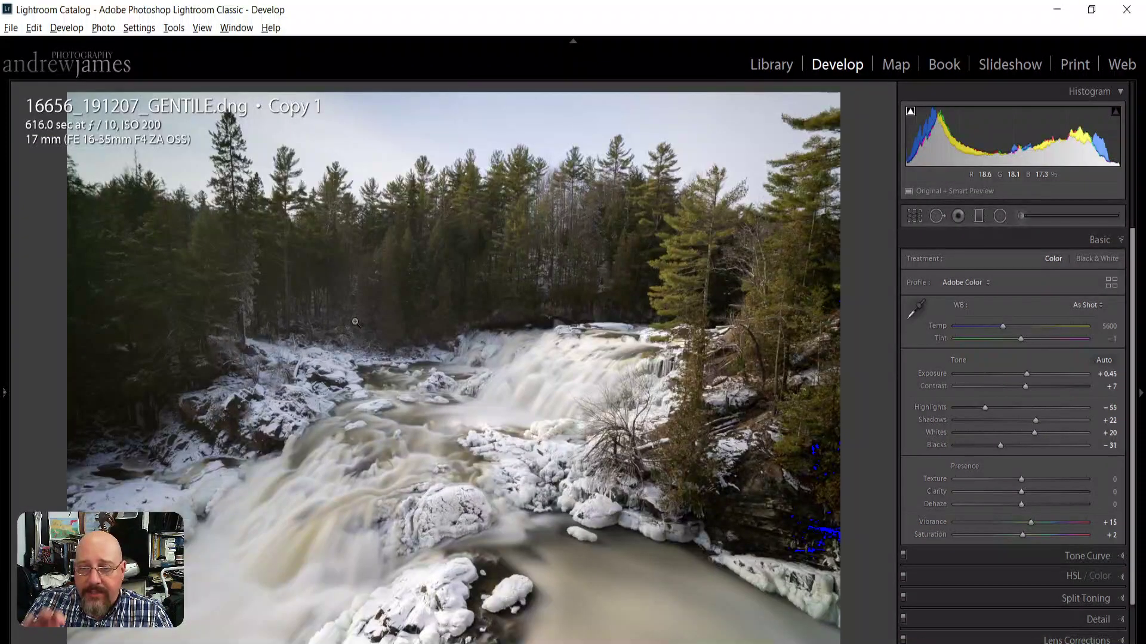
{"action": "left_click", "coordinate": [910, 111]}
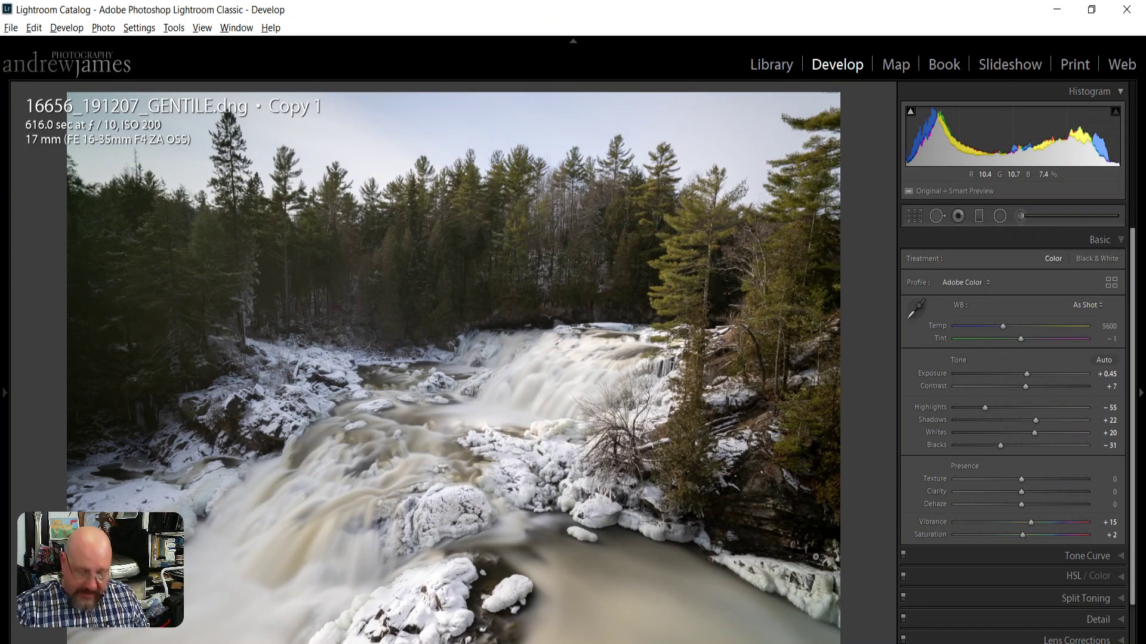
- Reset all Develop settings of the second virtual copy
{"action": "key", "text": "Right"}
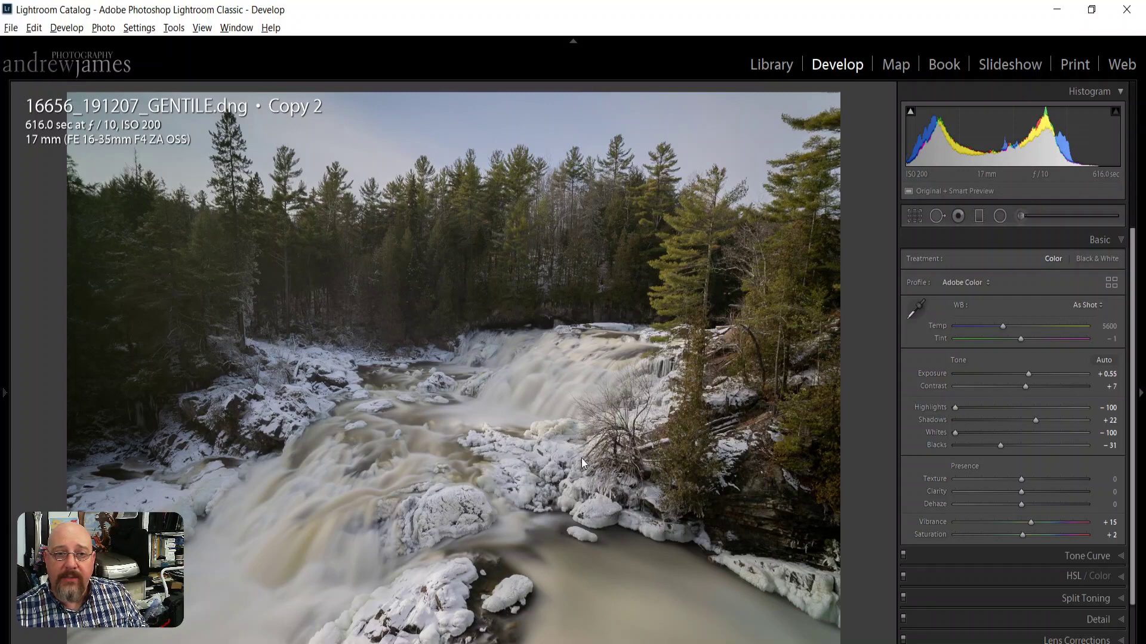
{"action": "key", "text": "ctrl+shift+r"}
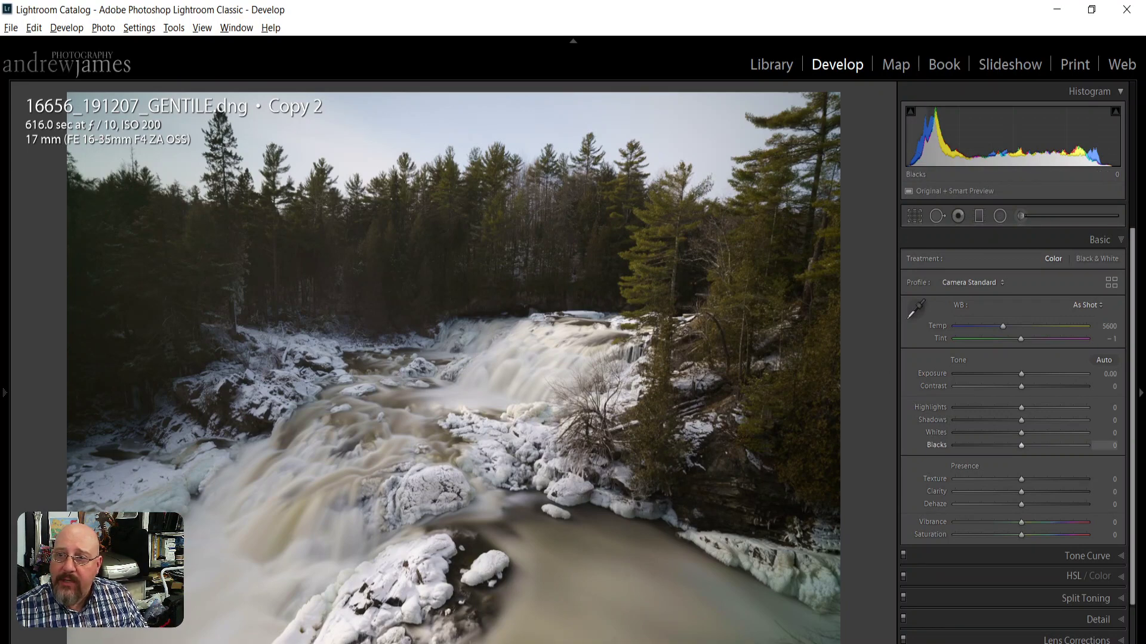
- Set Copy 2's Blacks to −4 and Whites to +42, and compare its tones with Copy 1
{"action": "left_click_drag", "start_coordinate": [922, 137], "coordinate": [918, 137]}
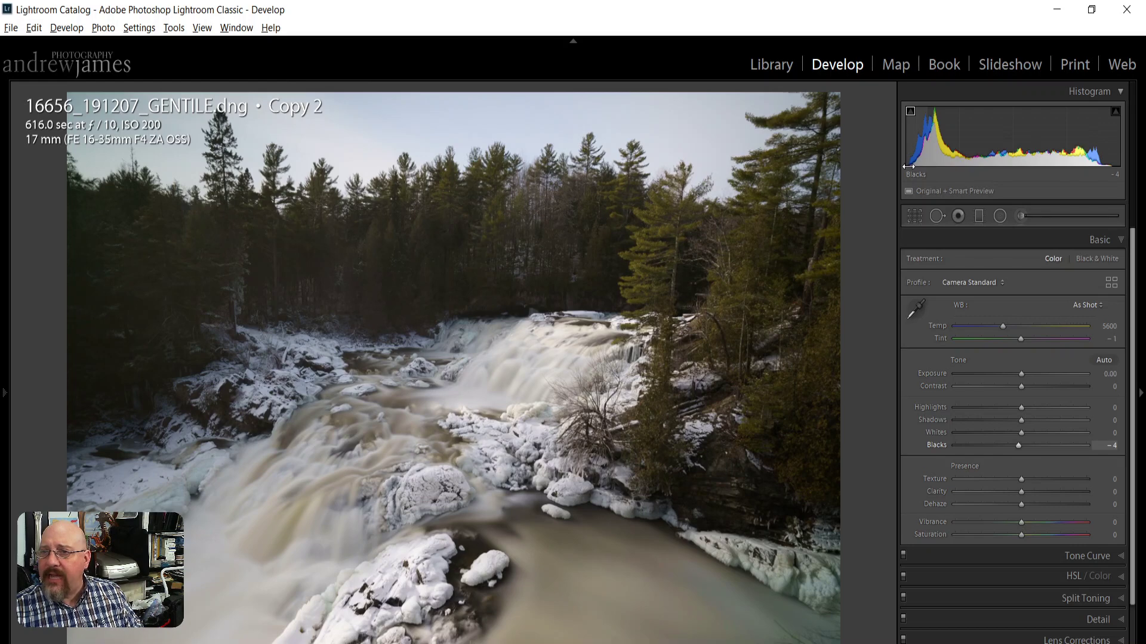
{"action": "left_click_drag", "start_coordinate": [1113, 137], "coordinate": [1145, 136]}
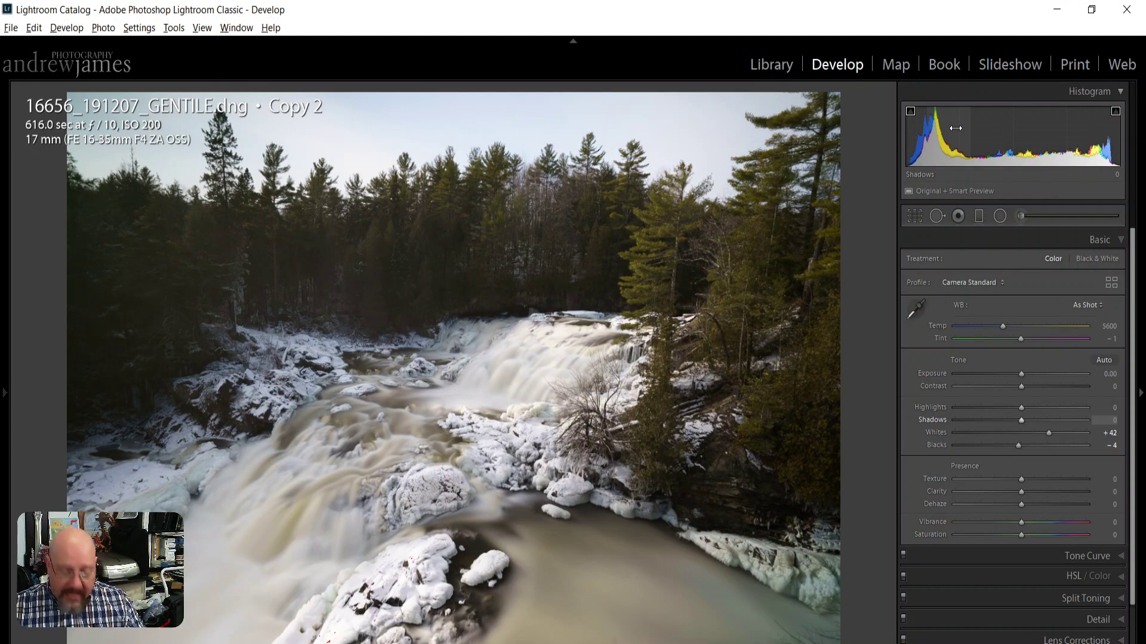
{"action": "key", "text": "Left"}
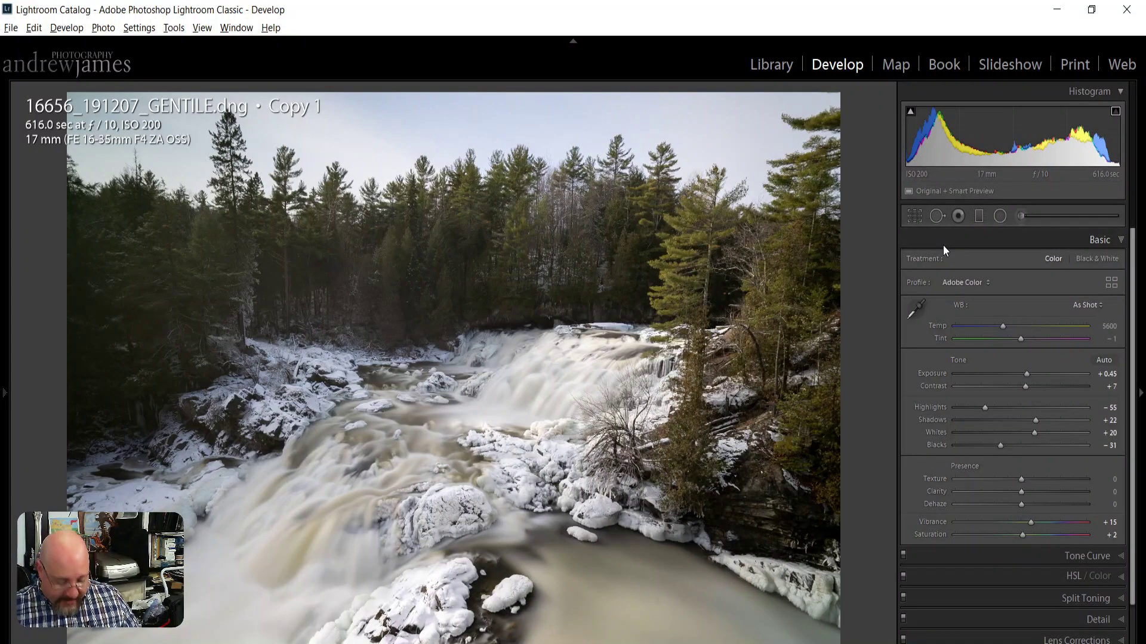
{"action": "key", "text": "Right"}
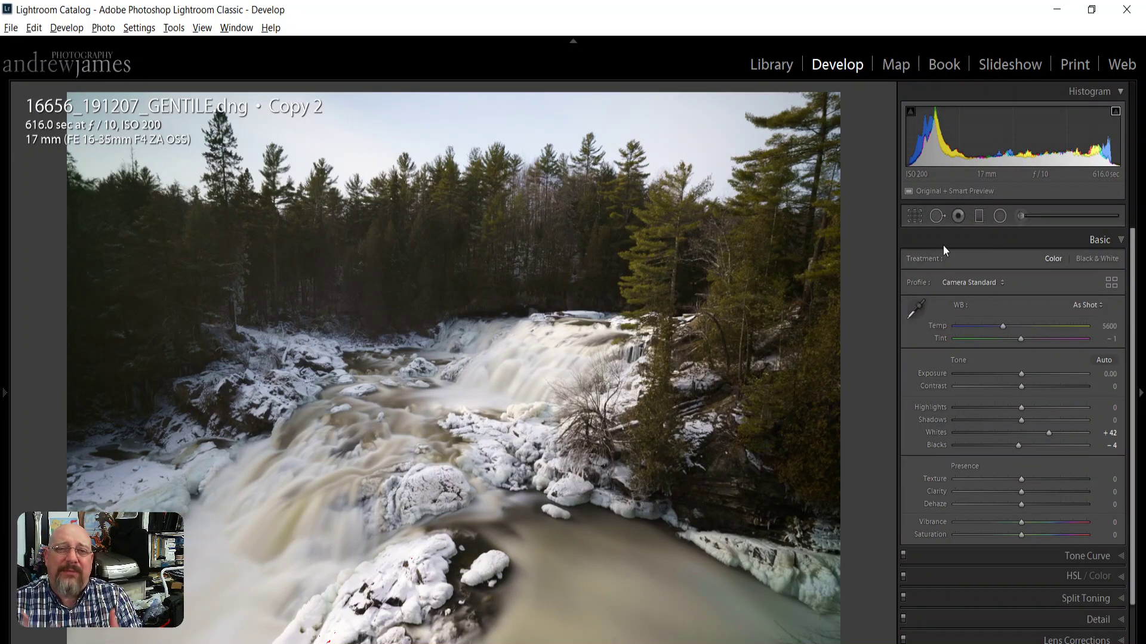
{"action": "key", "text": "Left"}
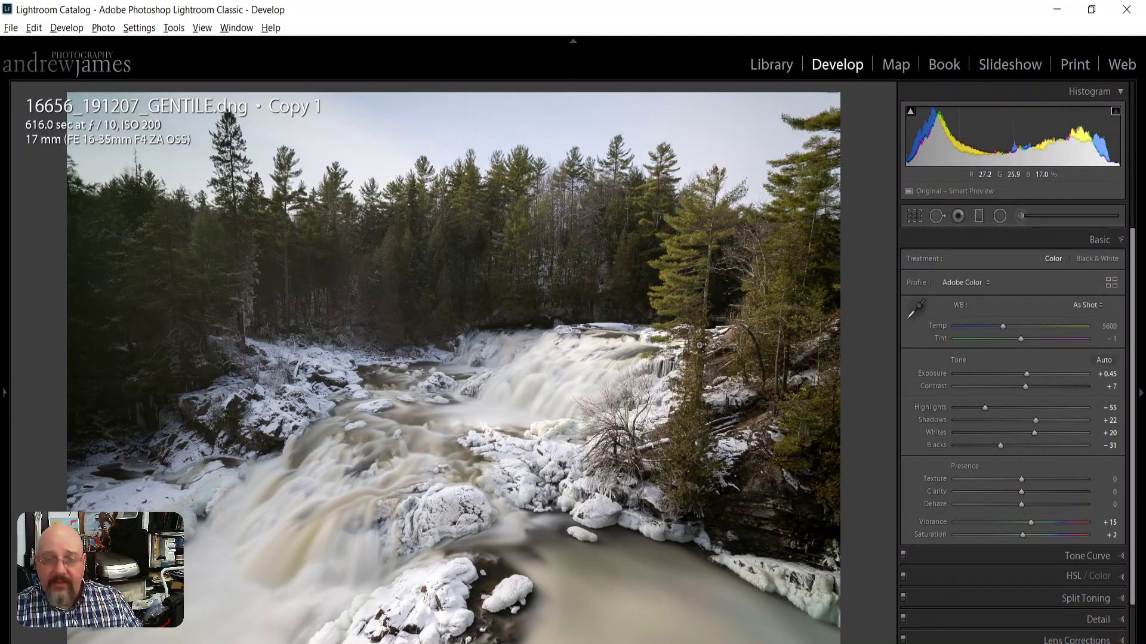
{"action": "key", "text": "Right"}
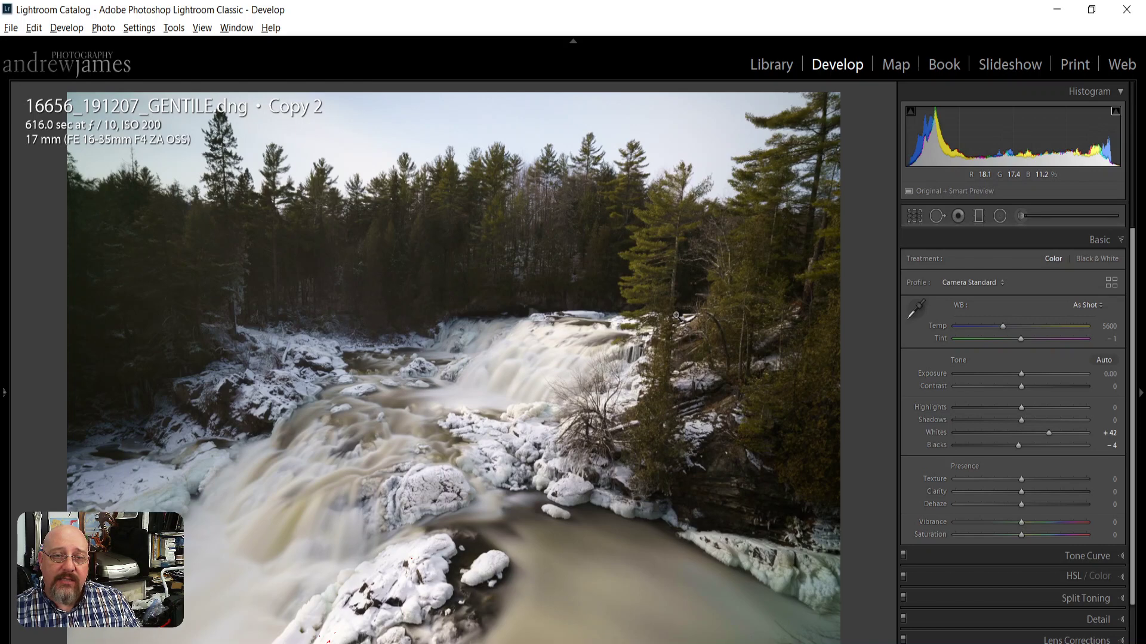
- Switch to Copy 1 and change its profile to Camera Landscape
{"action": "key", "text": "Left"}
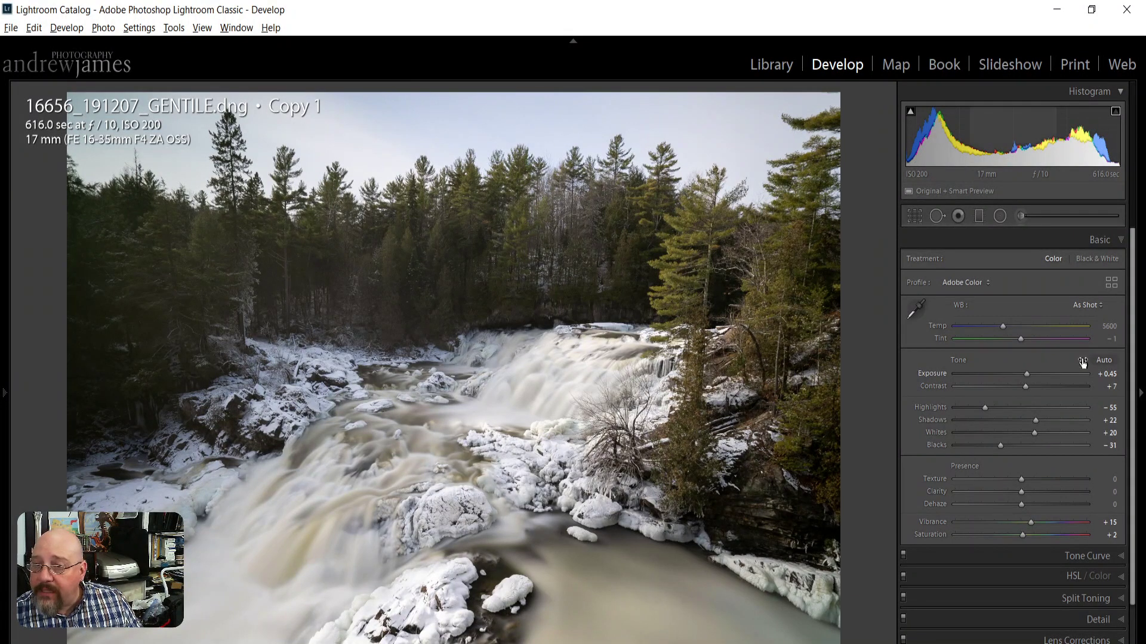
{"action": "left_click", "coordinate": [975, 284]}
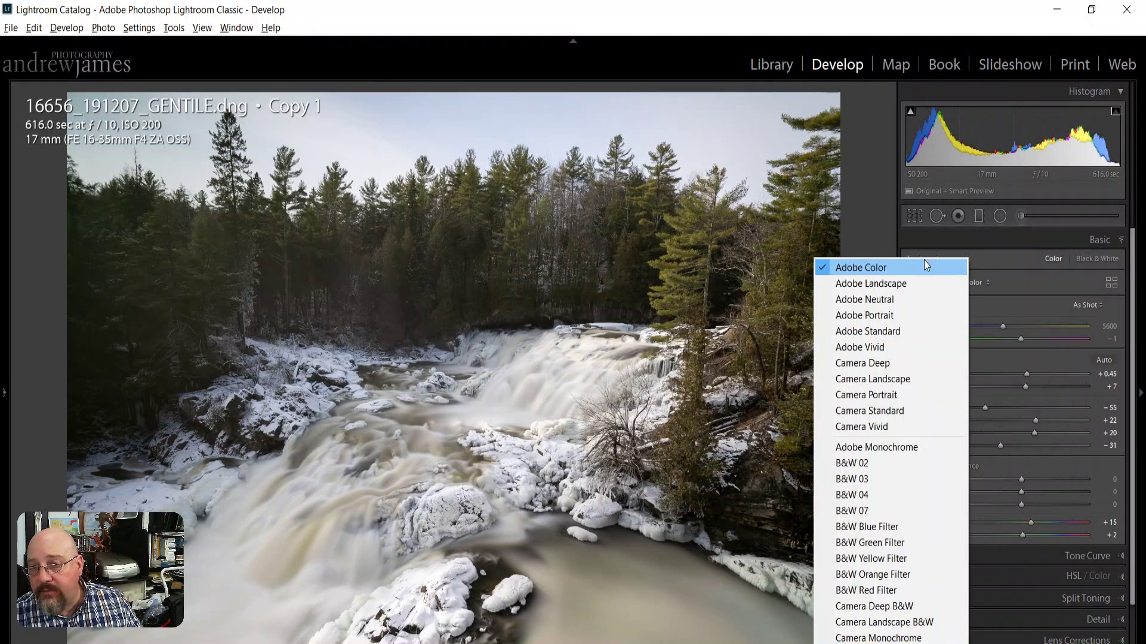
{"action": "left_click", "coordinate": [900, 381]}
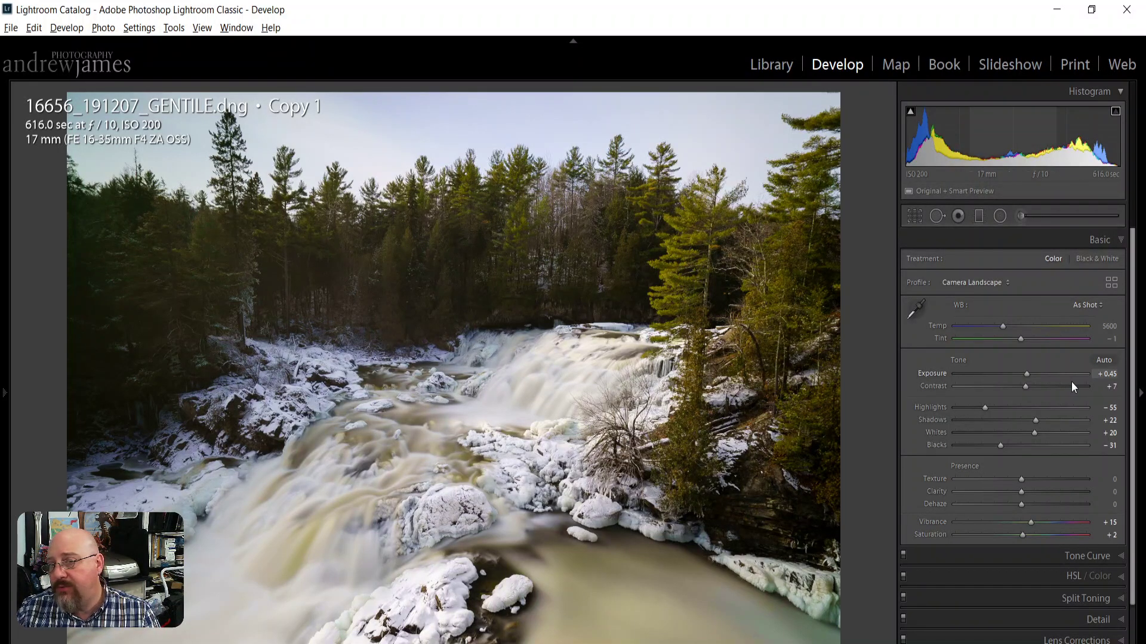
- Try the Daylight and Cloudy white balance presets on Copy 1, along with a custom balance of Temp 6163 and Tint +2
{"action": "left_click", "coordinate": [1081, 305]}
{"action": "left_click", "coordinate": [1054, 357]}
{"action": "left_click", "coordinate": [1085, 304]}
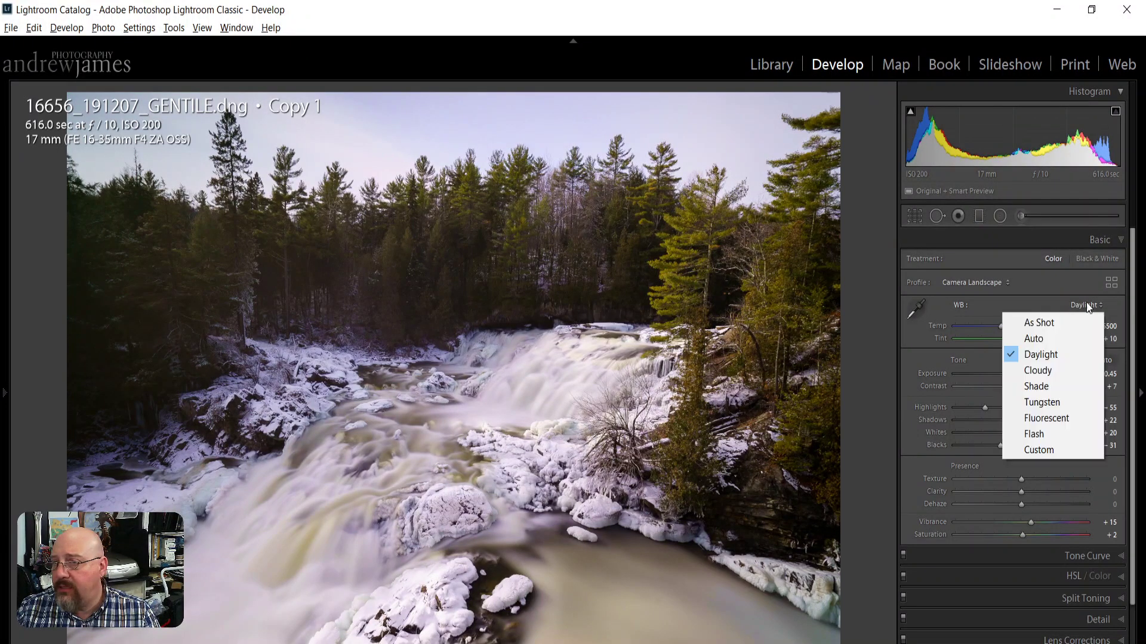
{"action": "left_click", "coordinate": [1065, 377]}
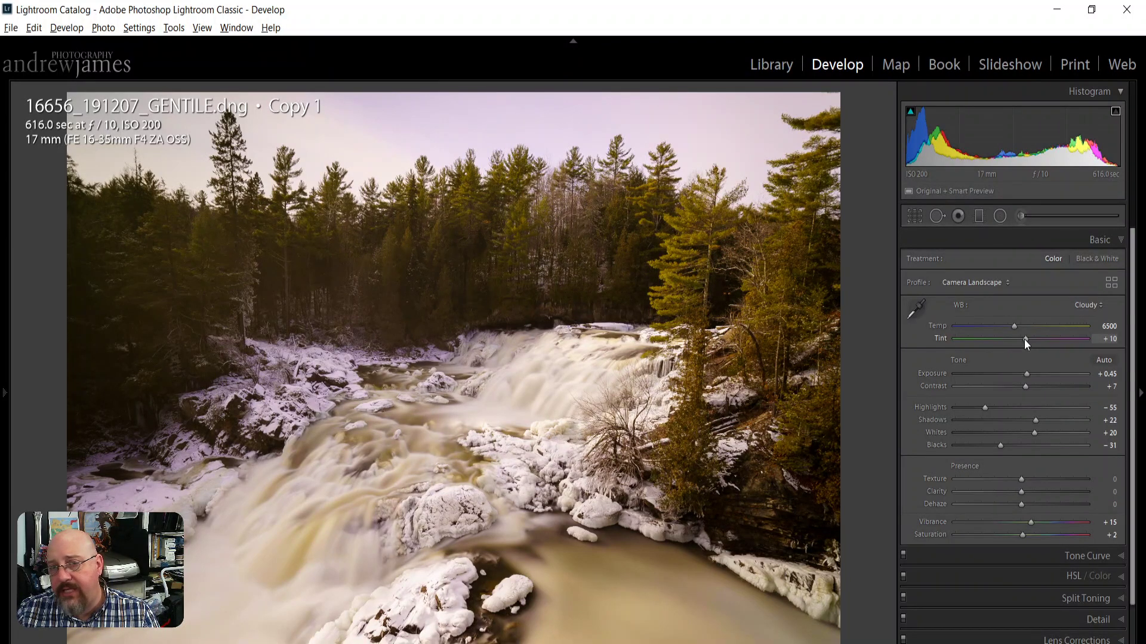
{"action": "left_click_drag", "start_coordinate": [1024, 339], "coordinate": [1015, 343]}
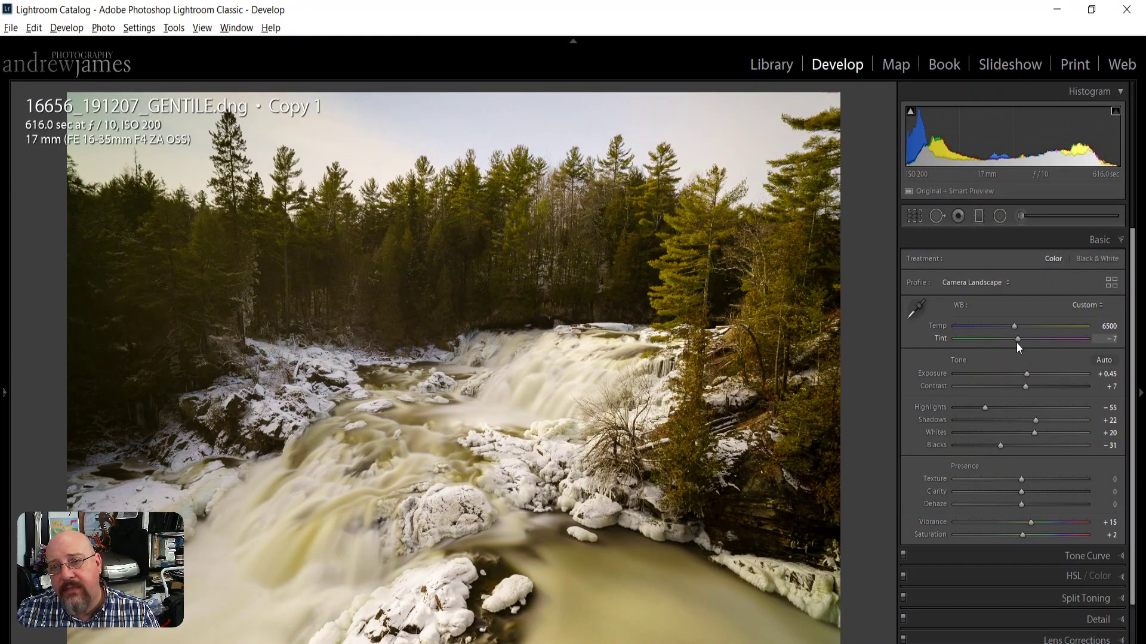
{"action": "left_click_drag", "start_coordinate": [1015, 332], "coordinate": [1022, 338]}
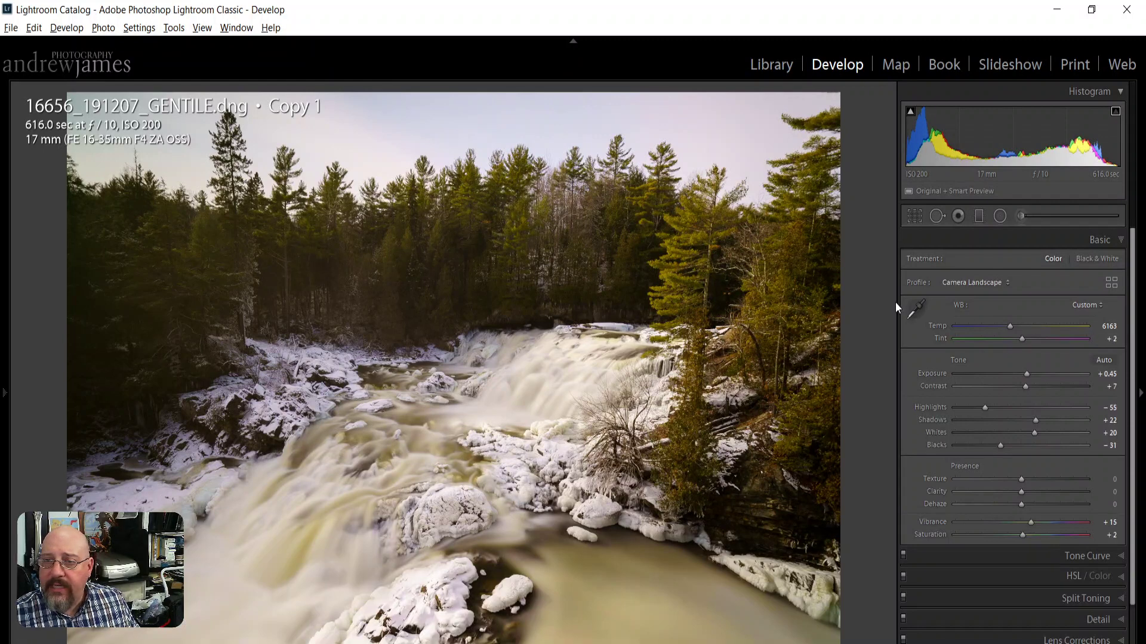
{"action": "left_click", "coordinate": [1086, 306]}
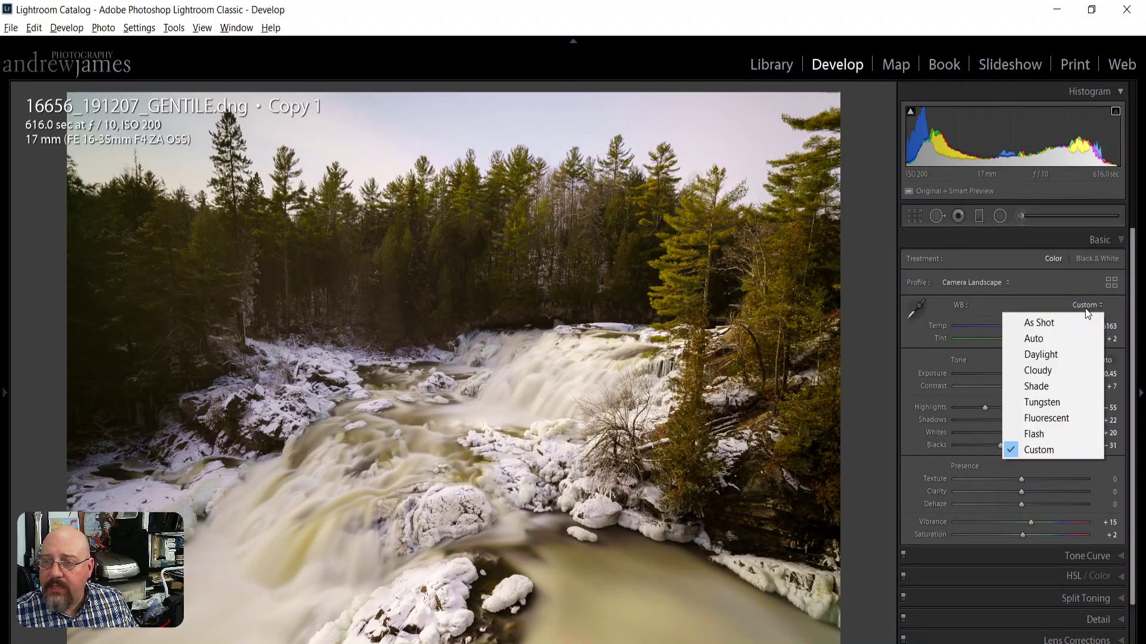
{"action": "left_click", "coordinate": [1043, 371]}
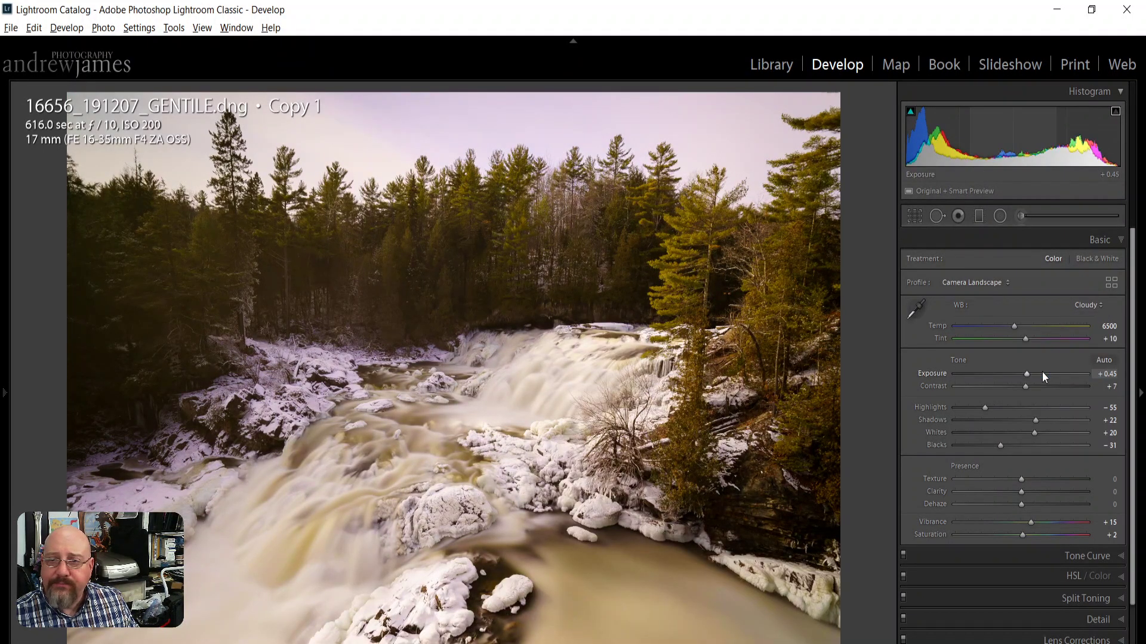
- Set a custom white balance by sampling the snow below the bare bush as the neutral target
{"action": "left_click", "coordinate": [915, 309]}
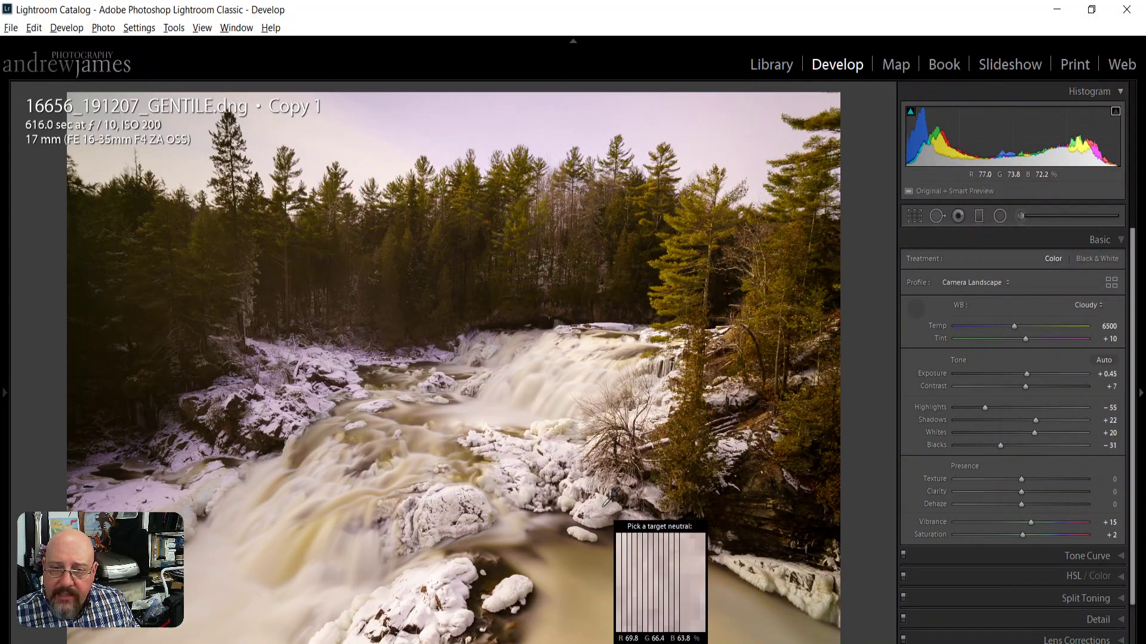
{"action": "left_click", "coordinate": [602, 506]}
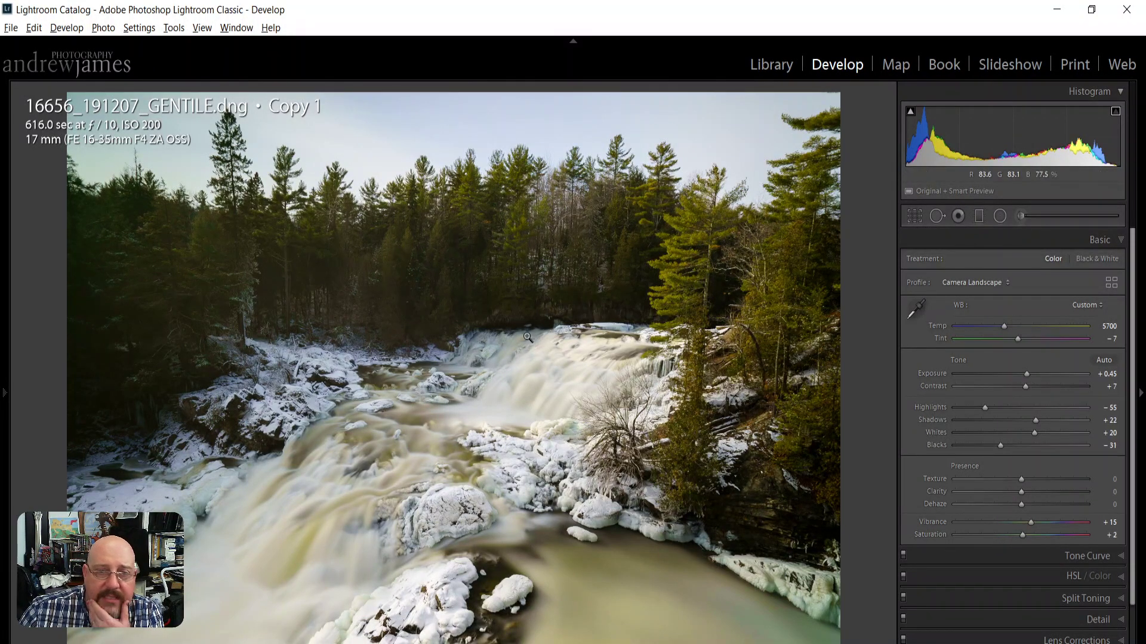
- Set Copy 1's Texture to +18 and Clarity to +7, judging the effect on the dark trees at 1:1
{"action": "left_click", "coordinate": [459, 431]}
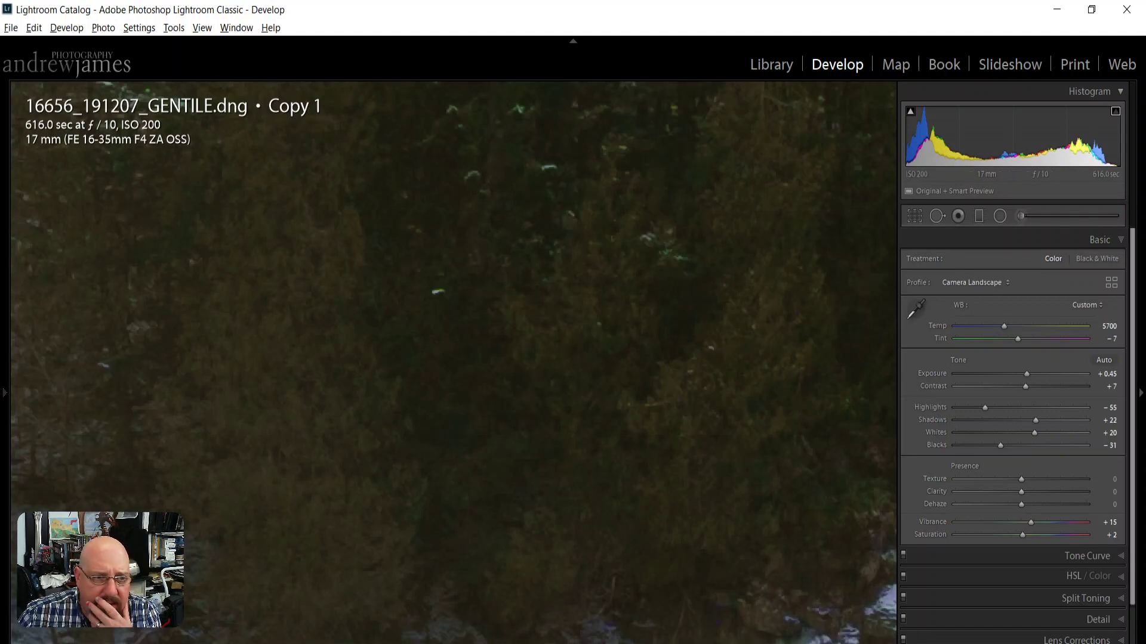
{"action": "mouse_move", "coordinate": [6, 349]}
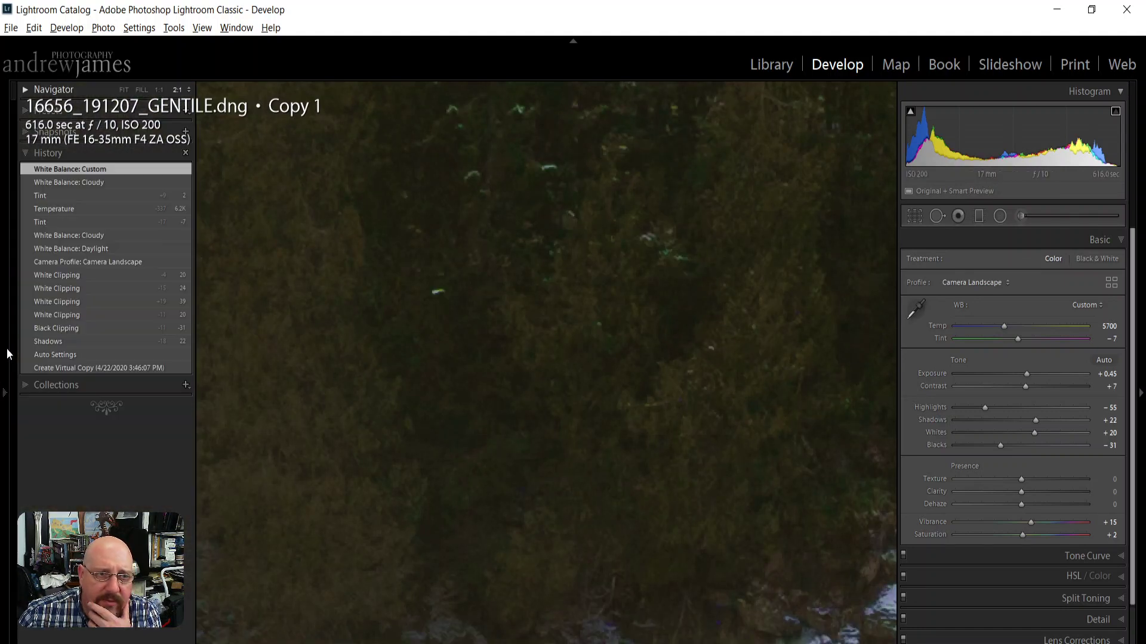
{"action": "left_click", "coordinate": [141, 90]}
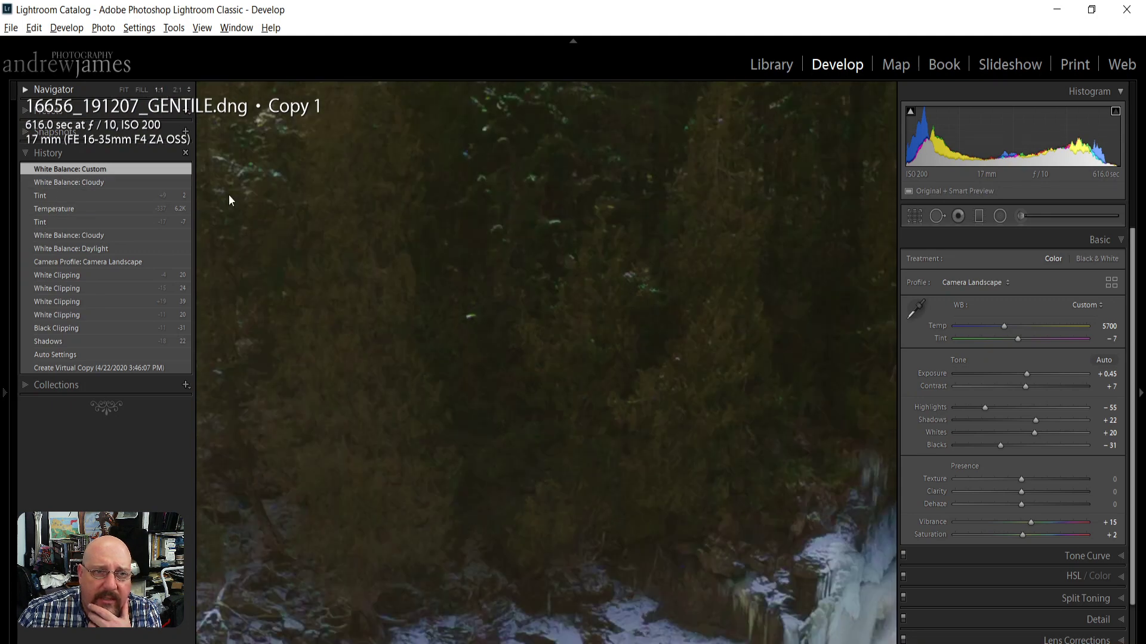
{"action": "left_click", "coordinate": [614, 504]}
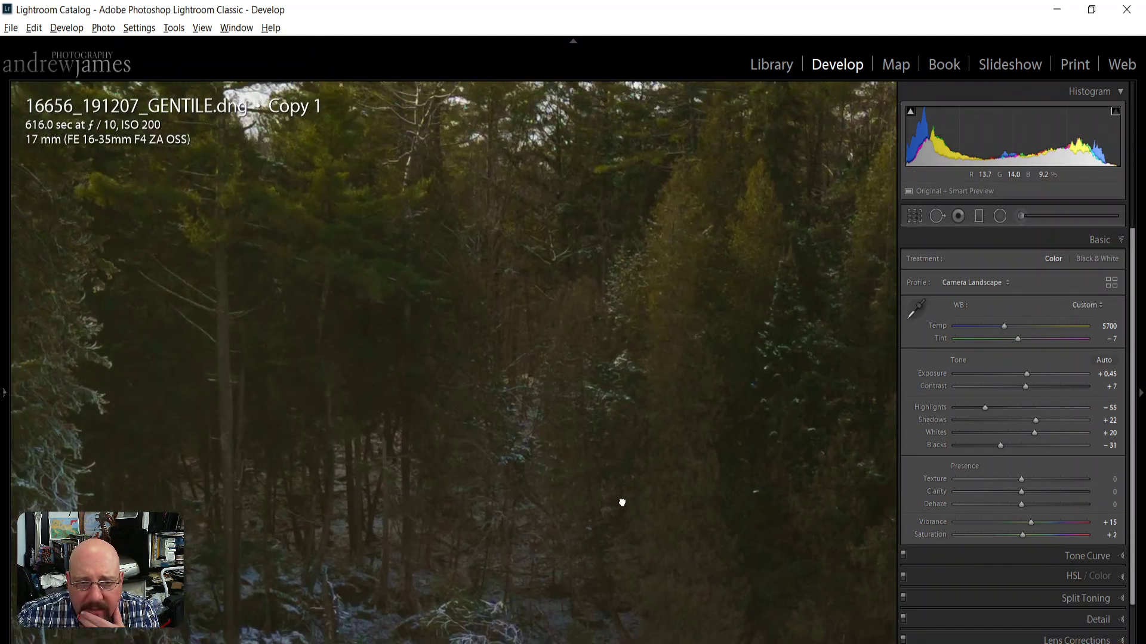
{"action": "left_click_drag", "start_coordinate": [460, 345], "coordinate": [757, 453]}
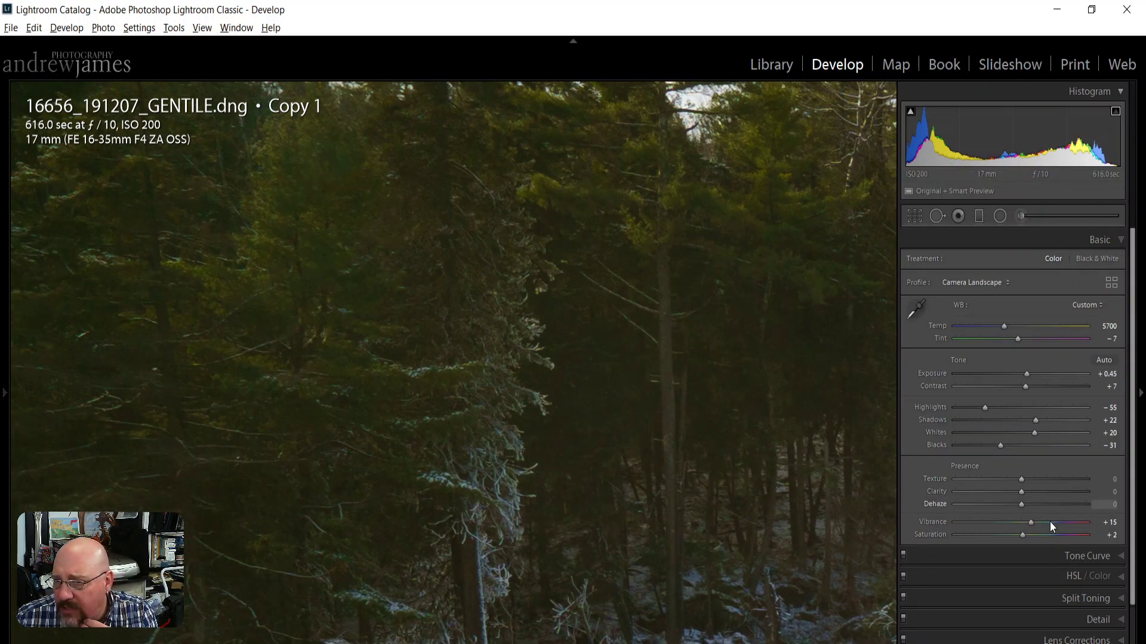
{"action": "left_click_drag", "start_coordinate": [1021, 480], "coordinate": [1029, 479]}
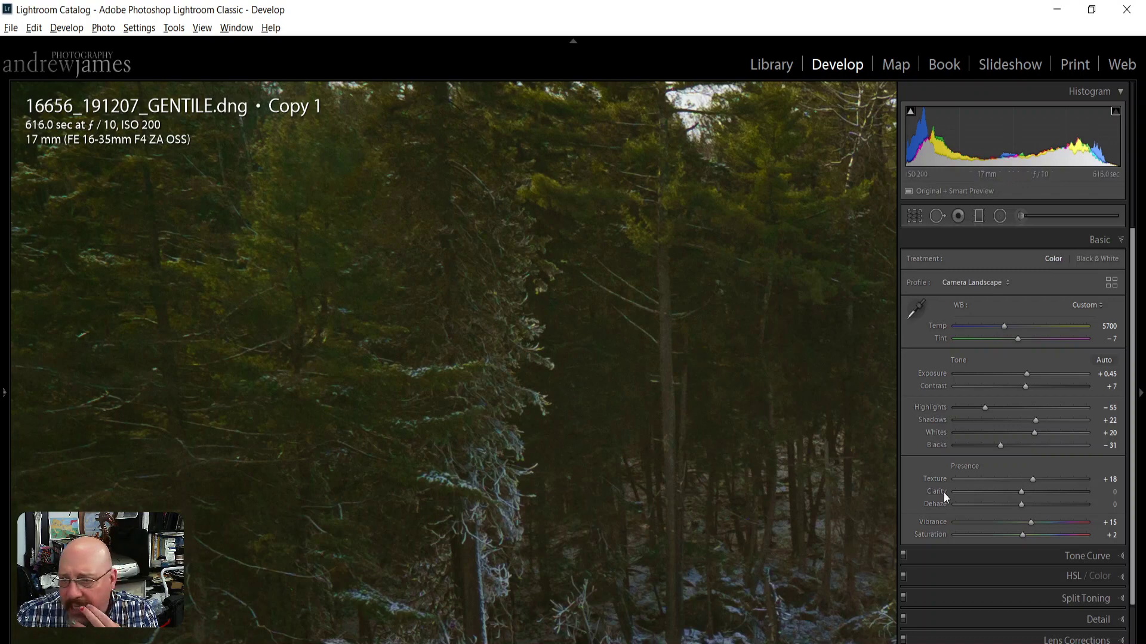
{"action": "left_click_drag", "start_coordinate": [1020, 492], "coordinate": [1024, 495]}
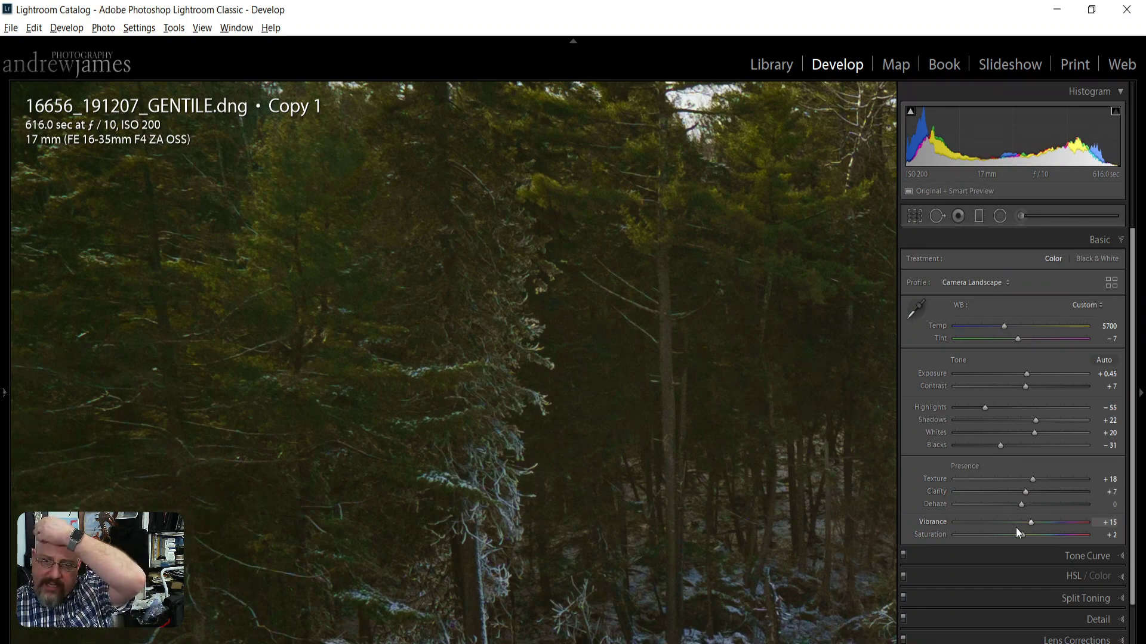
{"action": "left_click", "coordinate": [402, 370]}
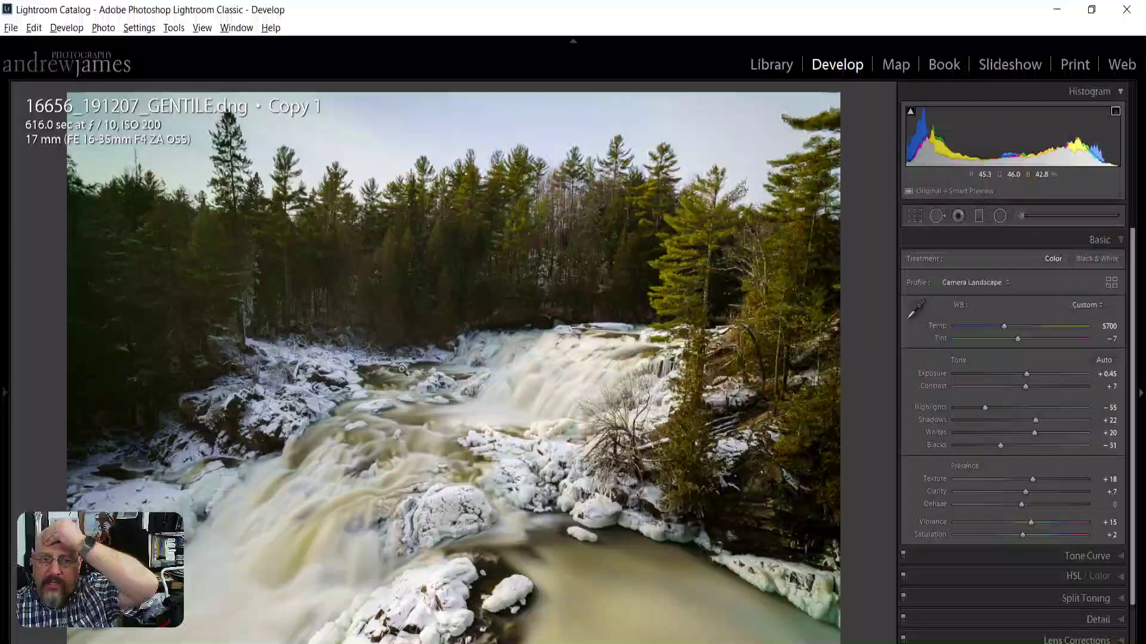
- Examine the snow-covered rocks, bare bush, icy far bank and blurred waterfall of Copy 1 at 1:1
{"action": "left_click", "coordinate": [503, 503]}
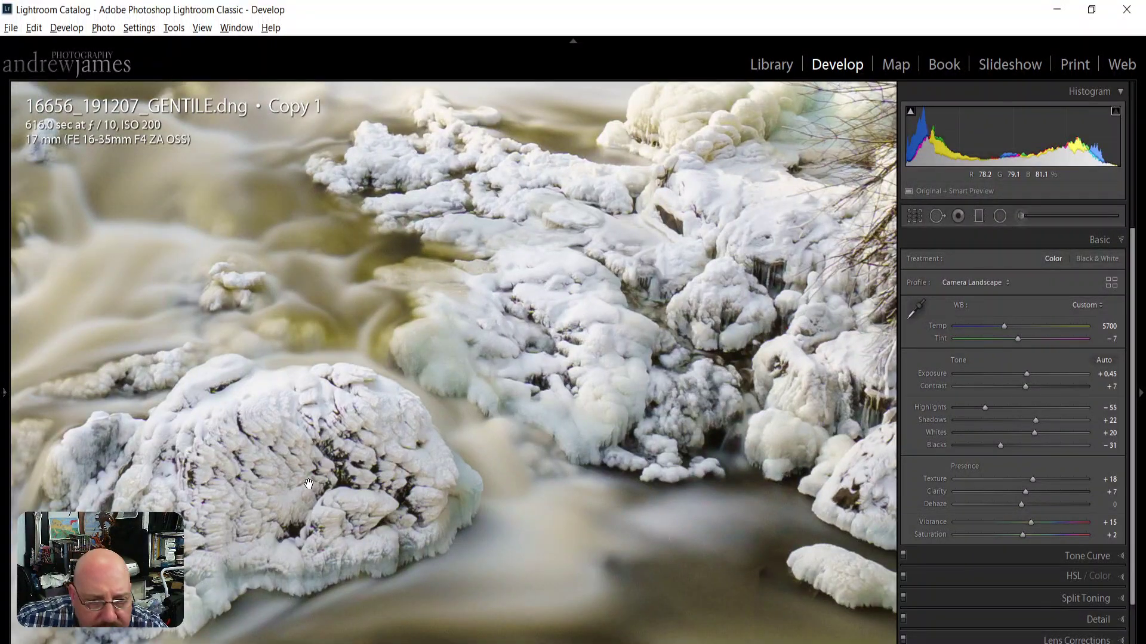
{"action": "left_click_drag", "start_coordinate": [390, 440], "coordinate": [253, 454]}
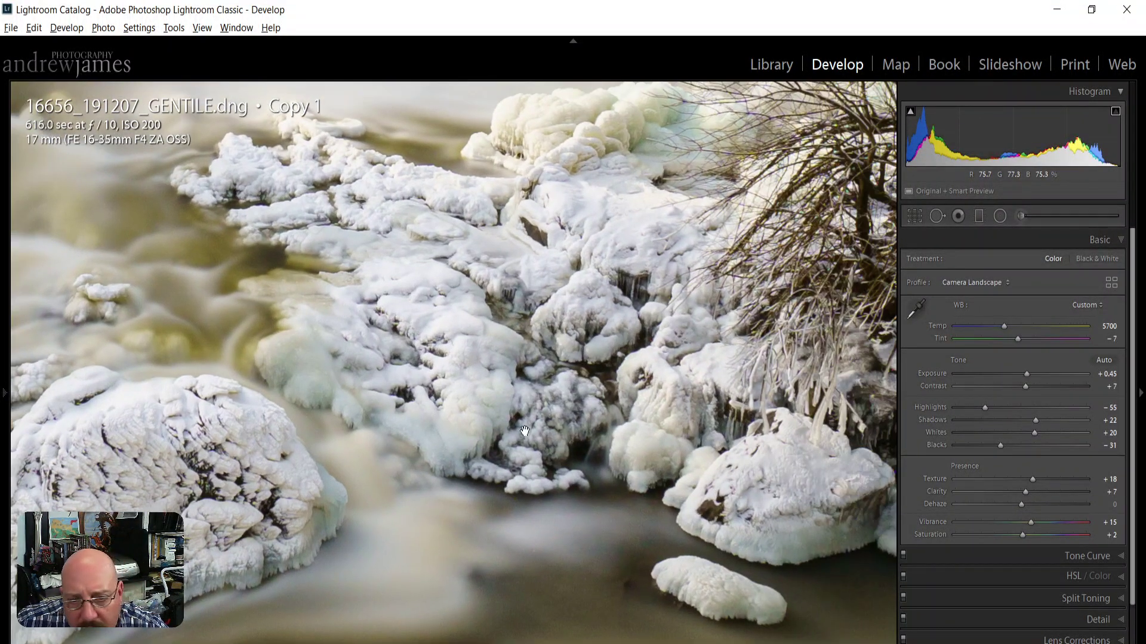
{"action": "left_click_drag", "start_coordinate": [509, 431], "coordinate": [187, 383]}
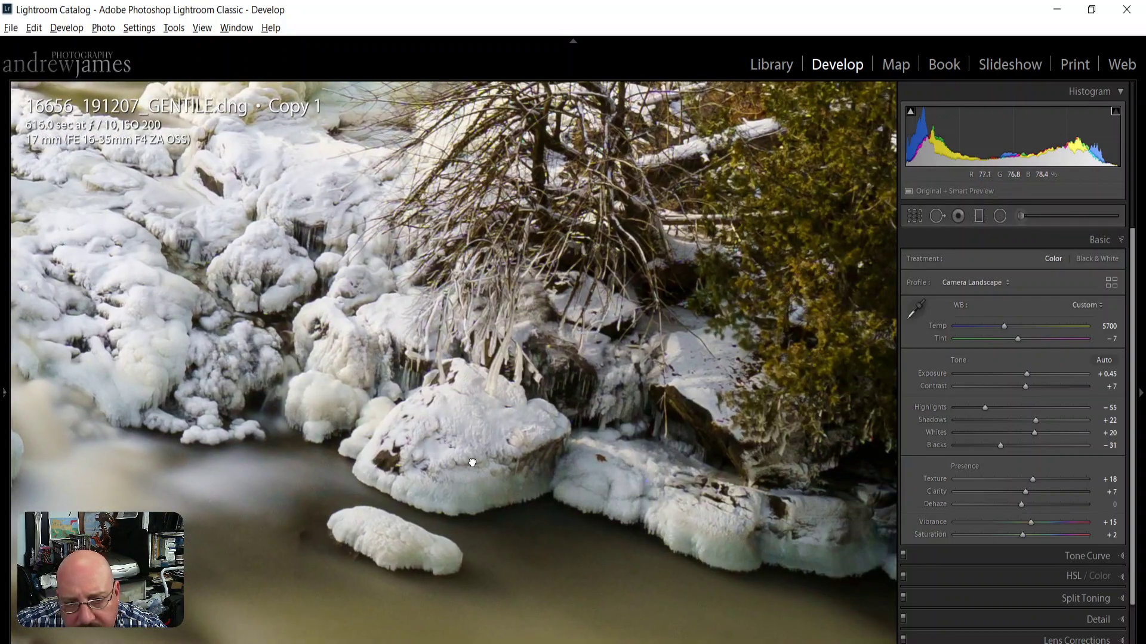
{"action": "left_click_drag", "start_coordinate": [472, 463], "coordinate": [458, 593]}
{"action": "left_click_drag", "start_coordinate": [473, 412], "coordinate": [549, 560]}
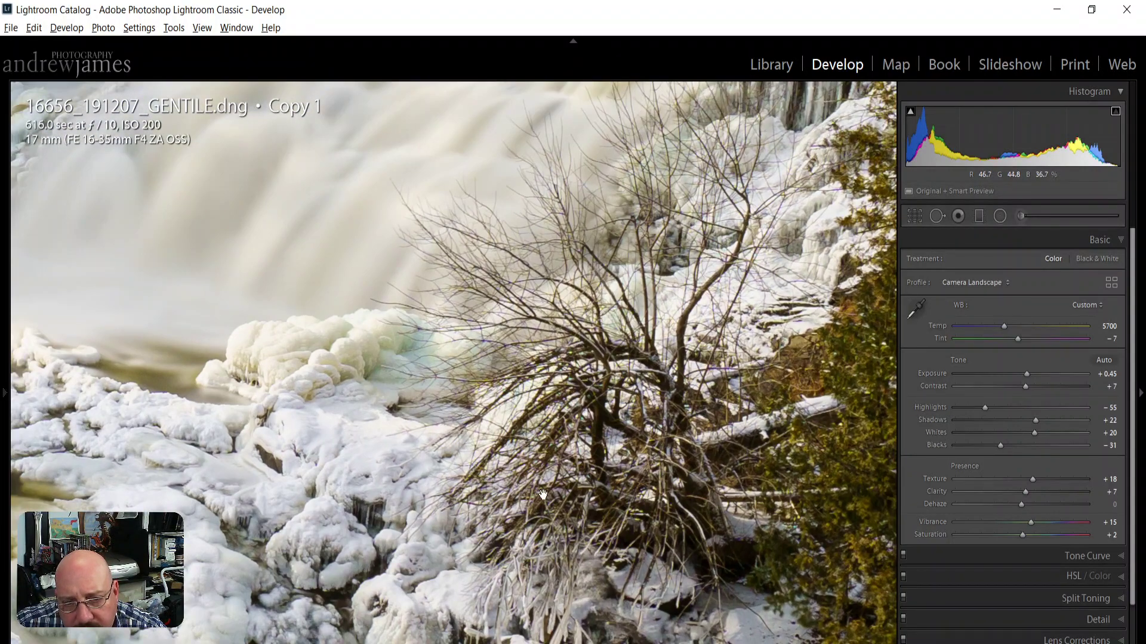
{"action": "left_click_drag", "start_coordinate": [498, 454], "coordinate": [648, 484]}
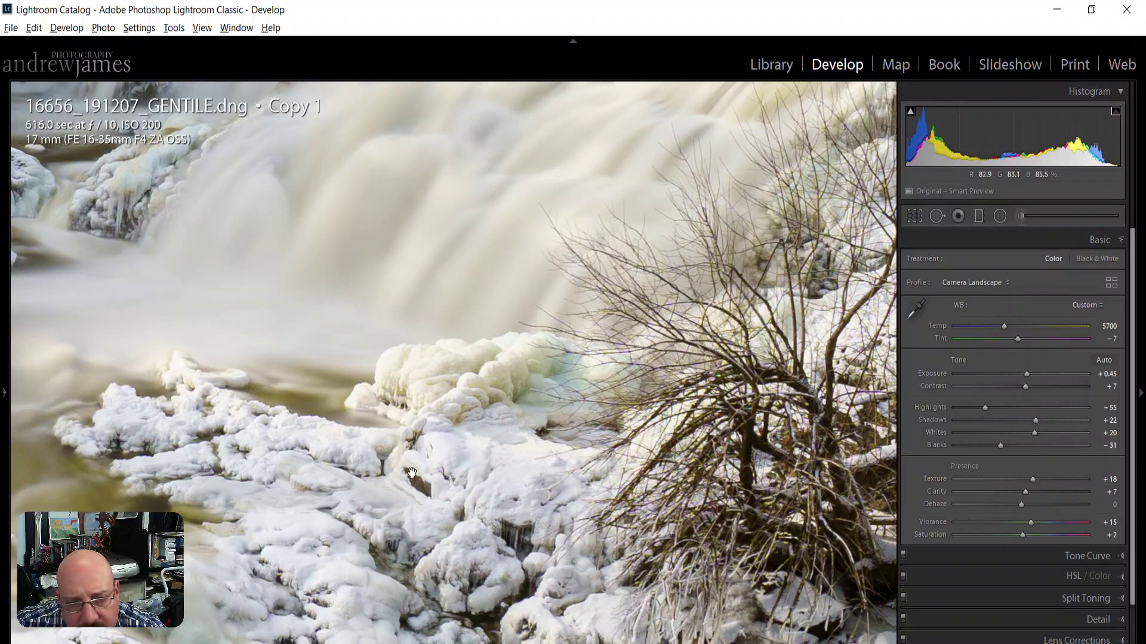
{"action": "left_click_drag", "start_coordinate": [378, 463], "coordinate": [598, 447]}
{"action": "left_click_drag", "start_coordinate": [367, 286], "coordinate": [598, 558]}
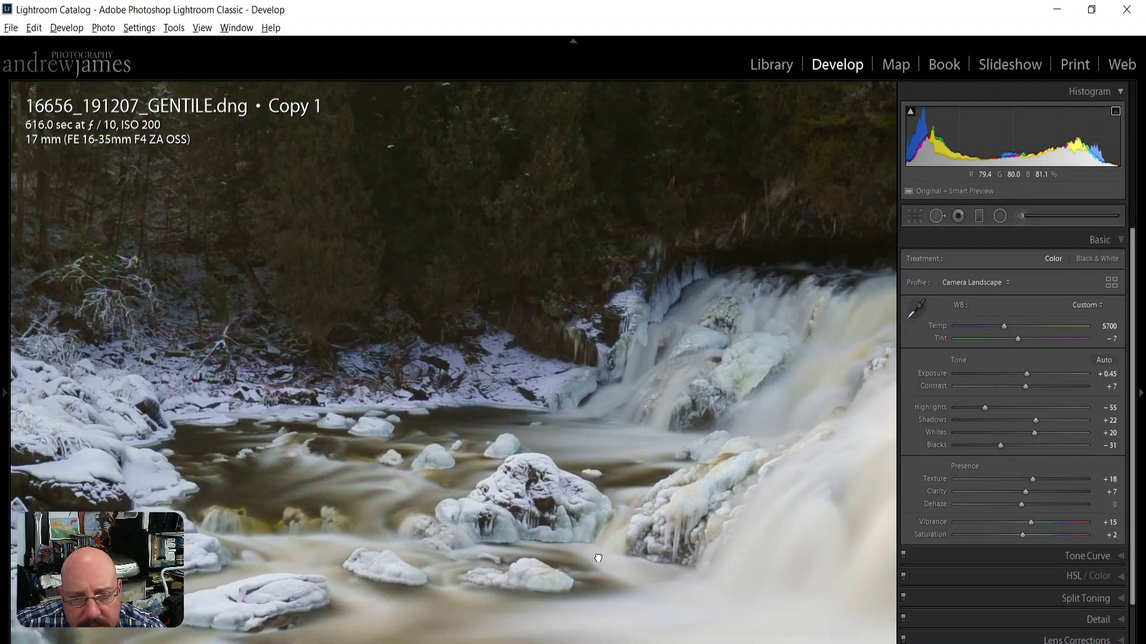
{"action": "left_click_drag", "start_coordinate": [816, 568], "coordinate": [530, 416]}
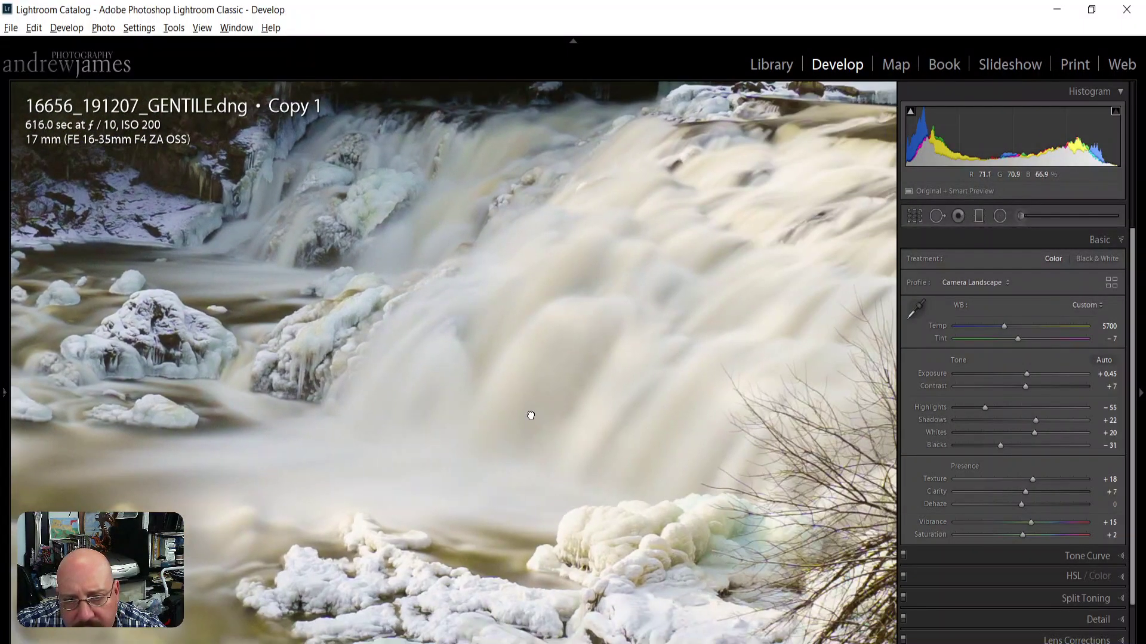
{"action": "left_click", "coordinate": [531, 416]}
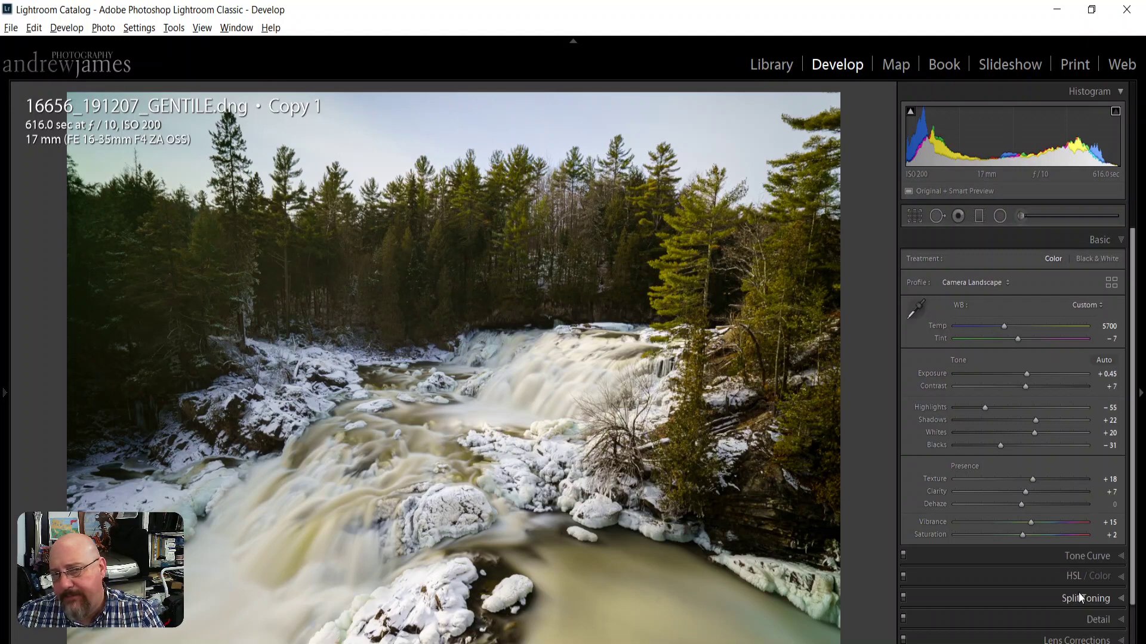
- Bring up Copy 1's sharpening and noise reduction settings in Develop and view the snowy rocks beside the blurred water at 1:1
{"action": "left_click", "coordinate": [1093, 623]}
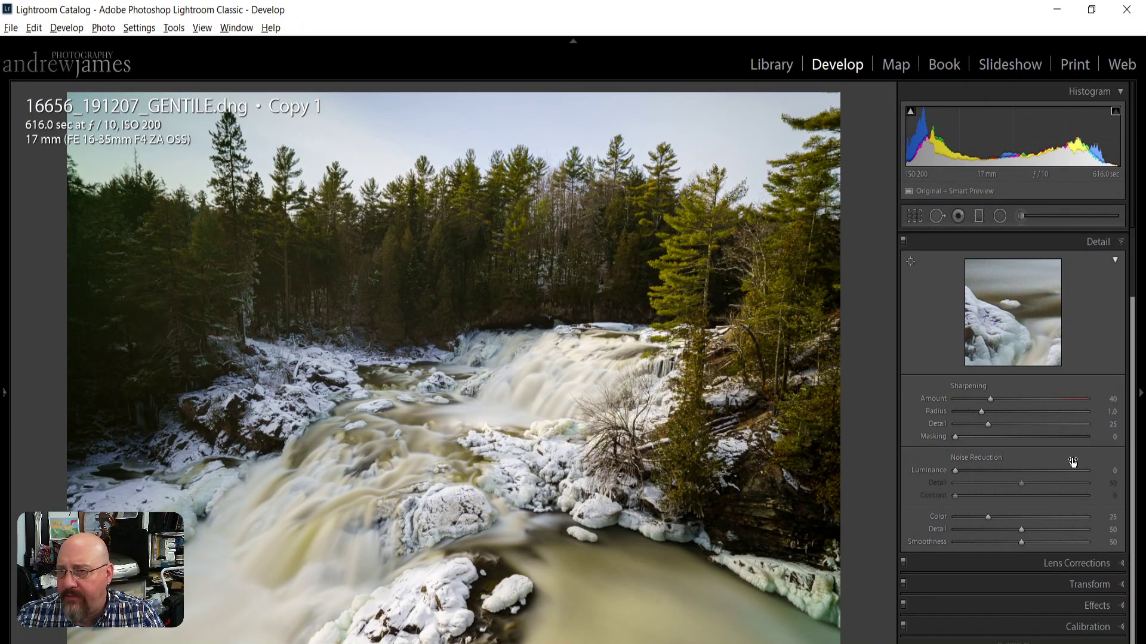
{"action": "scroll", "coordinate": [1082, 407], "scroll_direction": "up", "scroll_amount": 2}
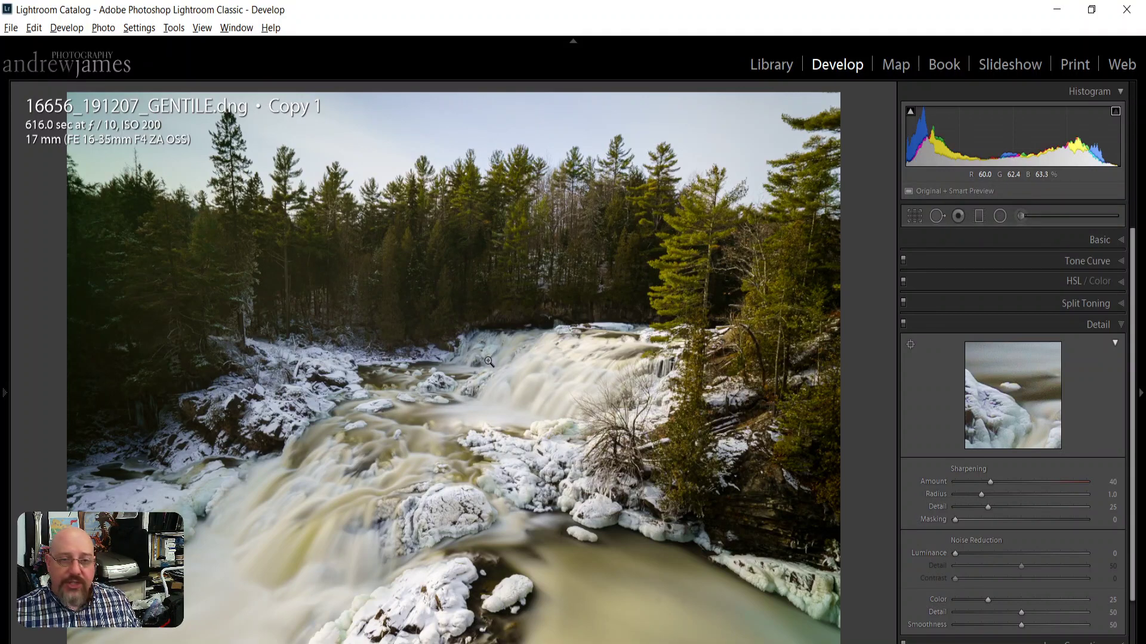
{"action": "key", "text": "g"}
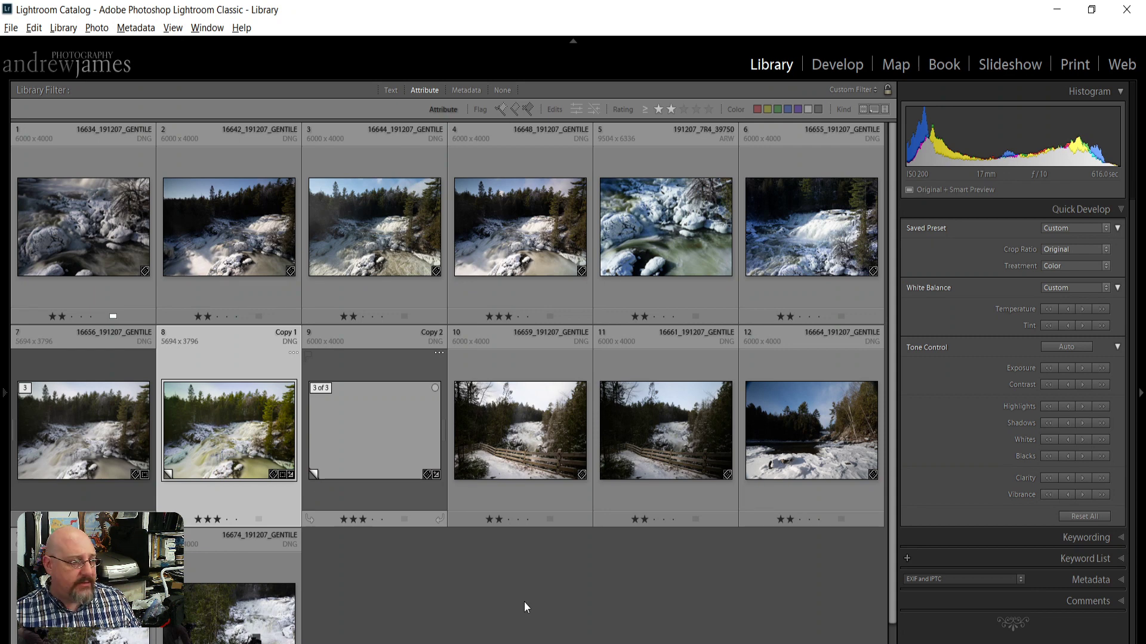
{"action": "double_click", "coordinate": [273, 467]}
{"action": "key", "text": "f"}
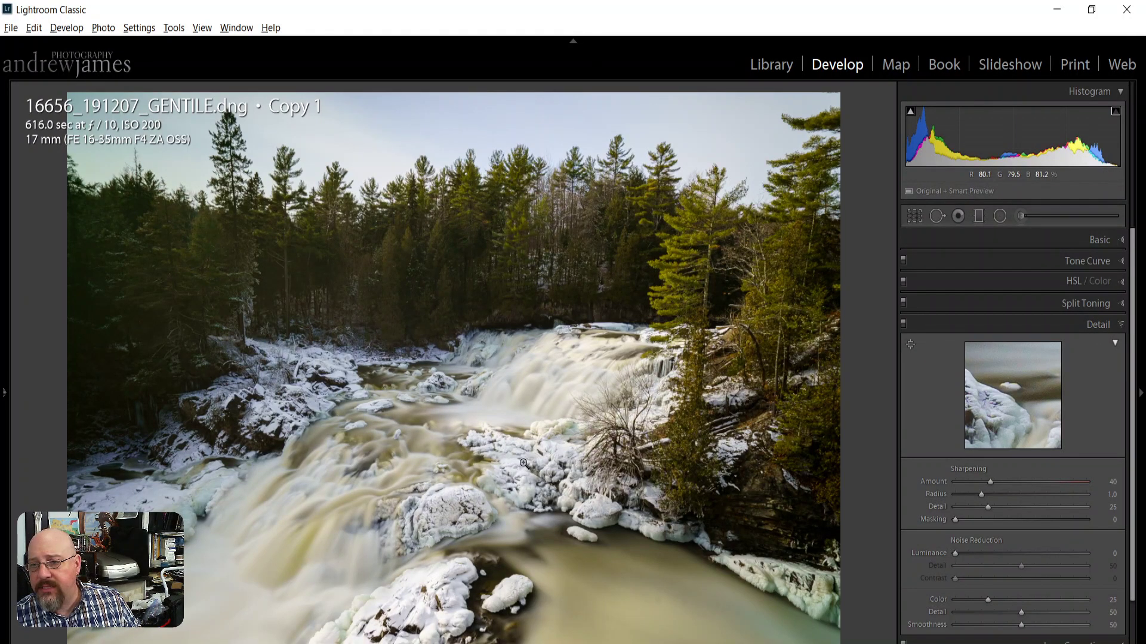
{"action": "left_click", "coordinate": [502, 439]}
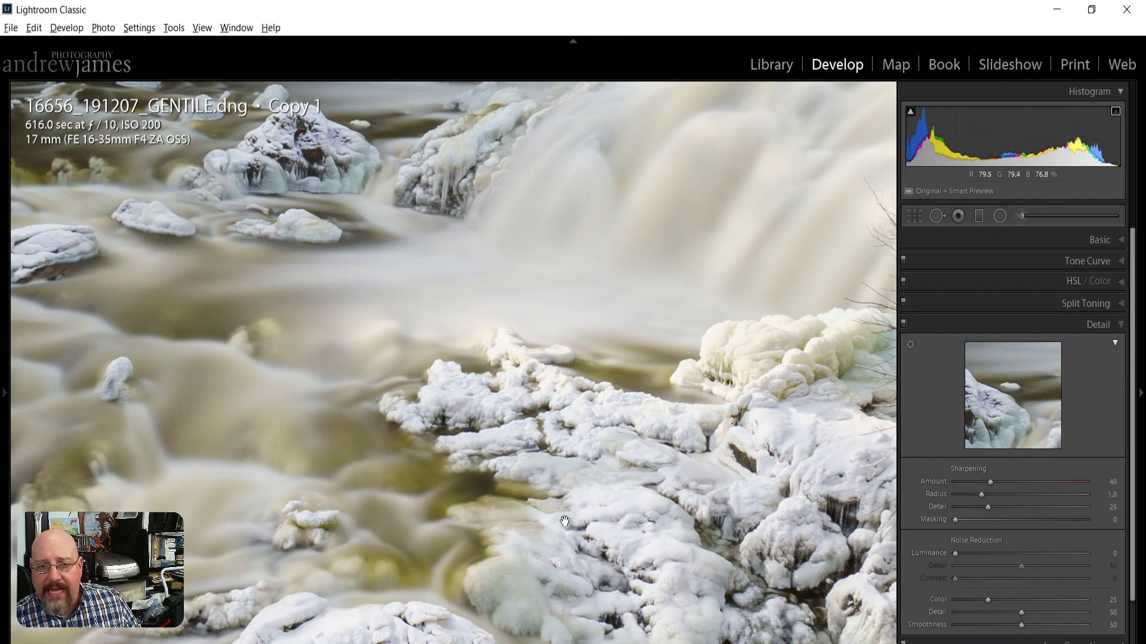
{"action": "left_click_drag", "start_coordinate": [801, 495], "coordinate": [801, 410]}
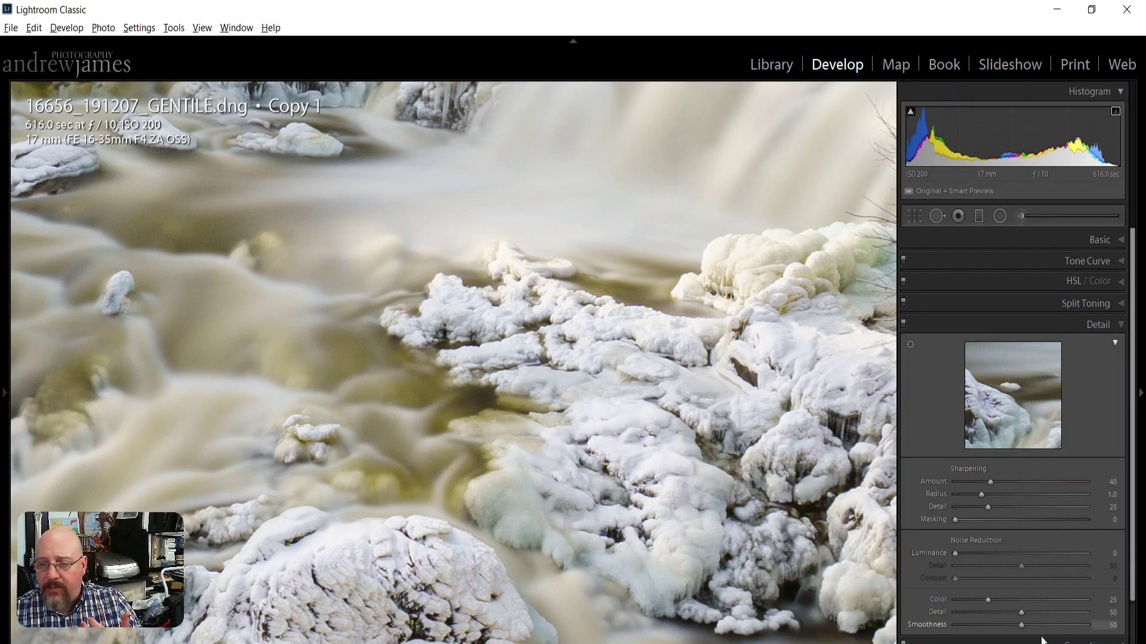
- Show Copy 1's Basic adjustments and consult the list of Develop module keyboard shortcuts
{"action": "left_click", "coordinate": [1119, 242]}
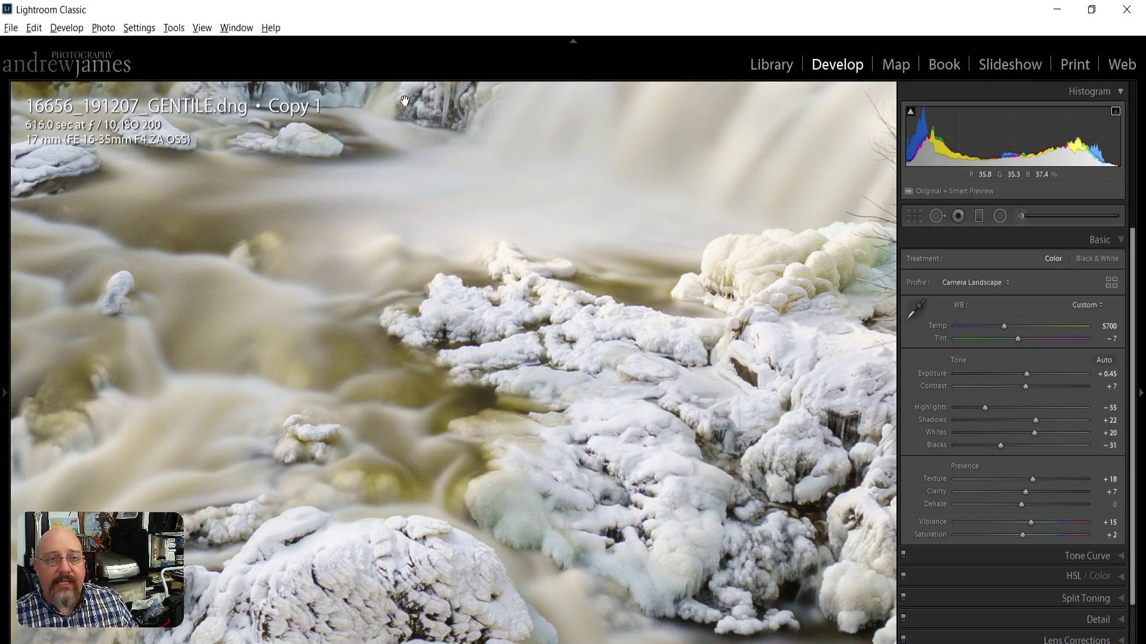
{"action": "left_click", "coordinate": [270, 28]}
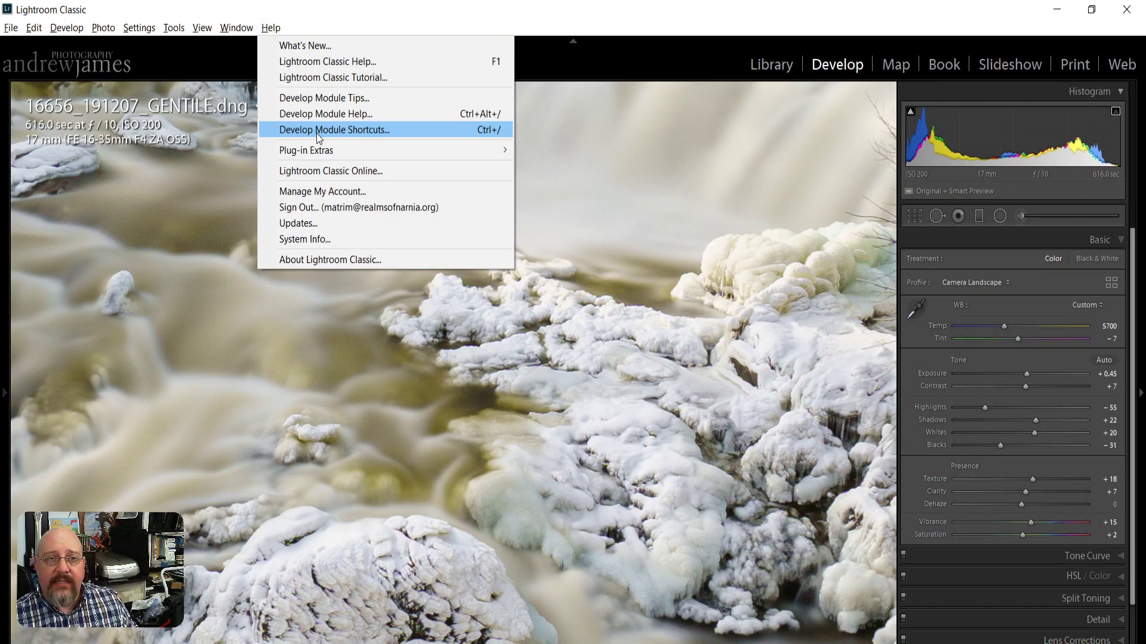
{"action": "key", "text": "Escape"}
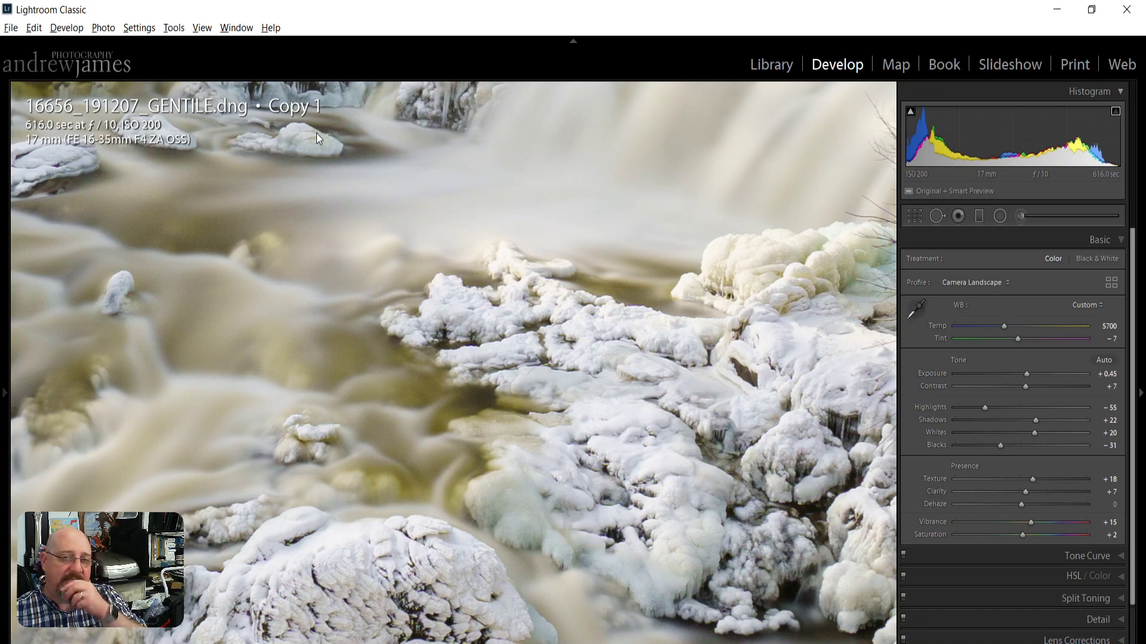
{"action": "key", "text": "ctrl+slash"}
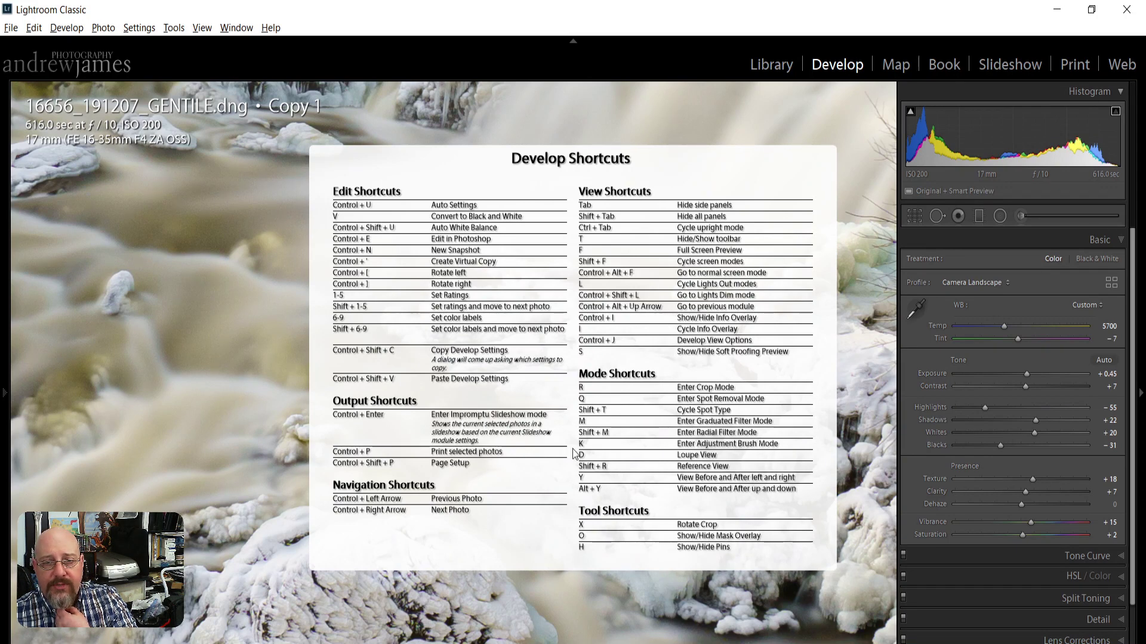
{"action": "left_click", "coordinate": [598, 382]}
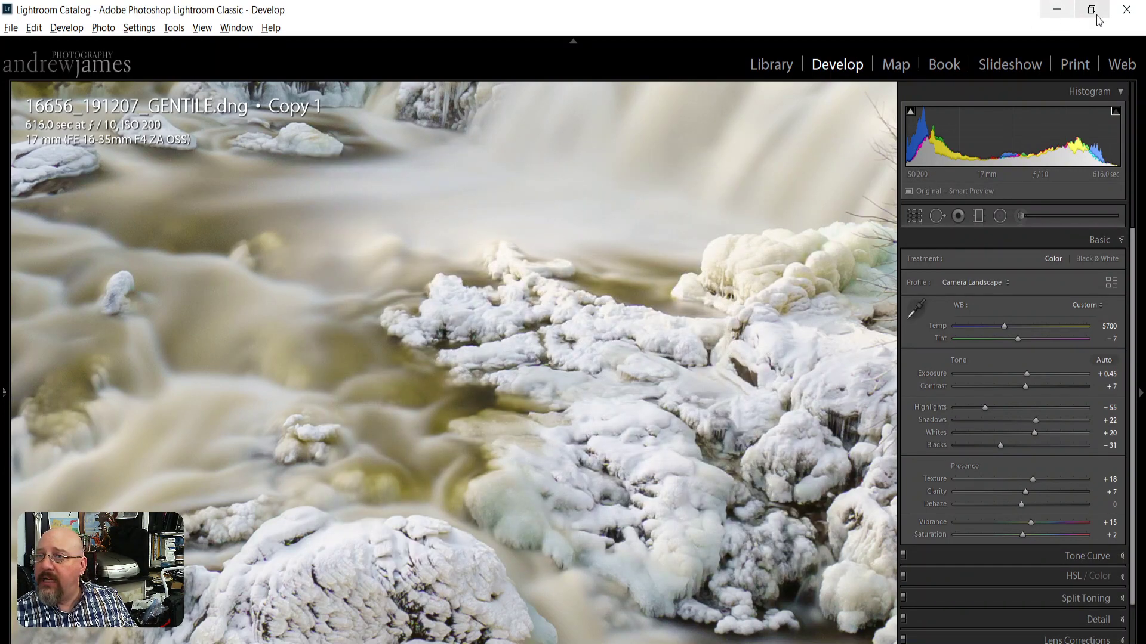
- Consult the Library module's keyboard shortcut list, and return to Copy 1's Detail settings in Develop
{"action": "left_click", "coordinate": [779, 67]}
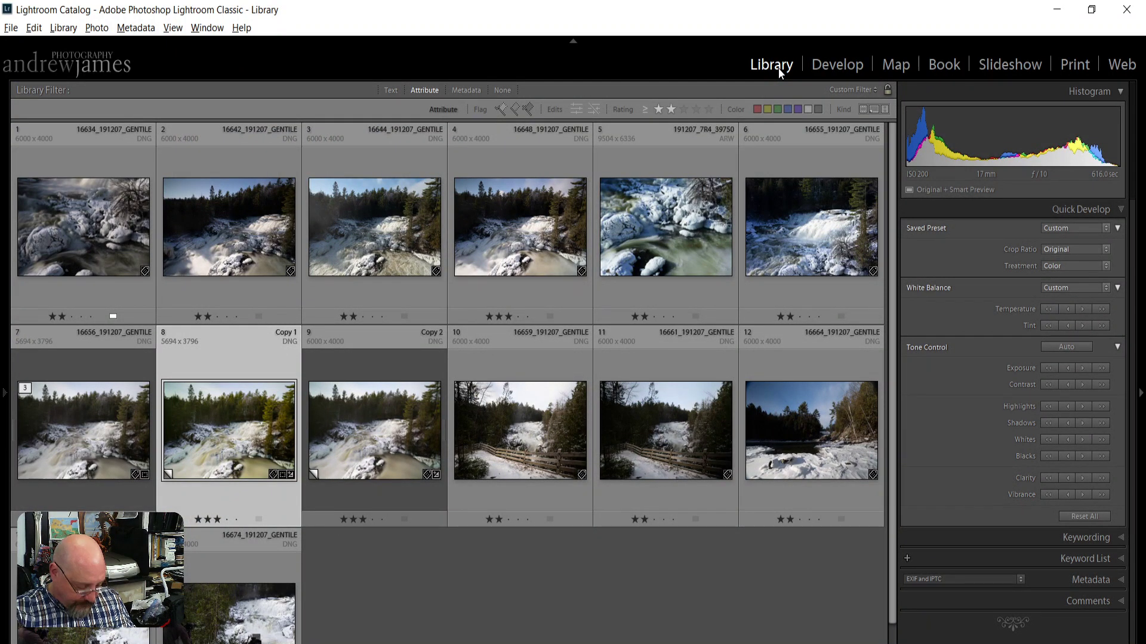
{"action": "key", "text": "ctrl+slash"}
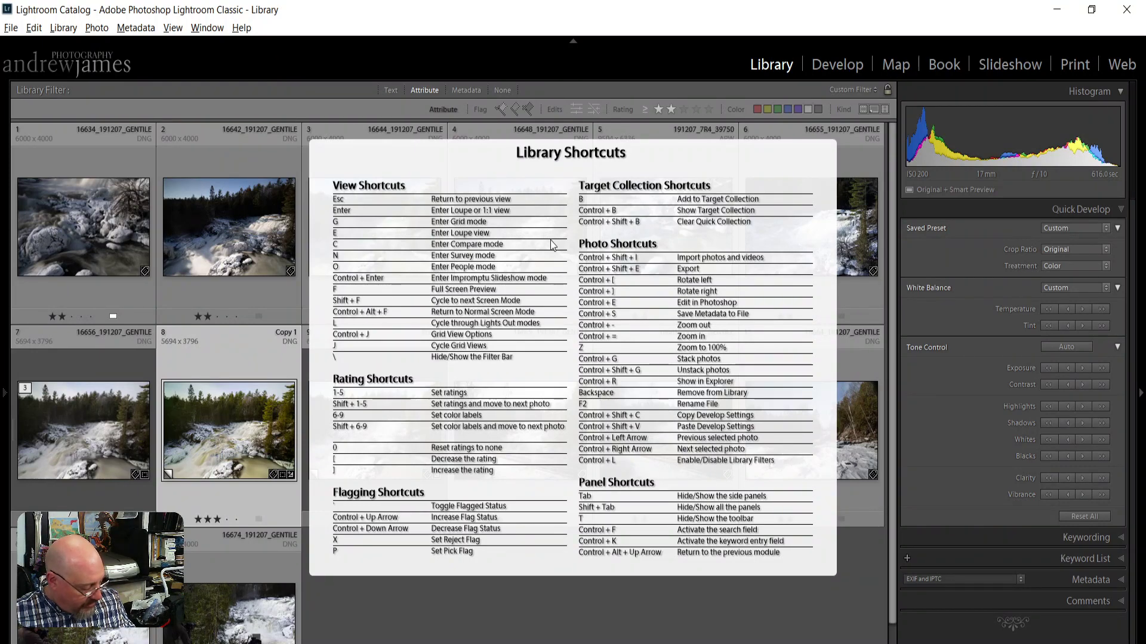
{"action": "left_click", "coordinate": [564, 334]}
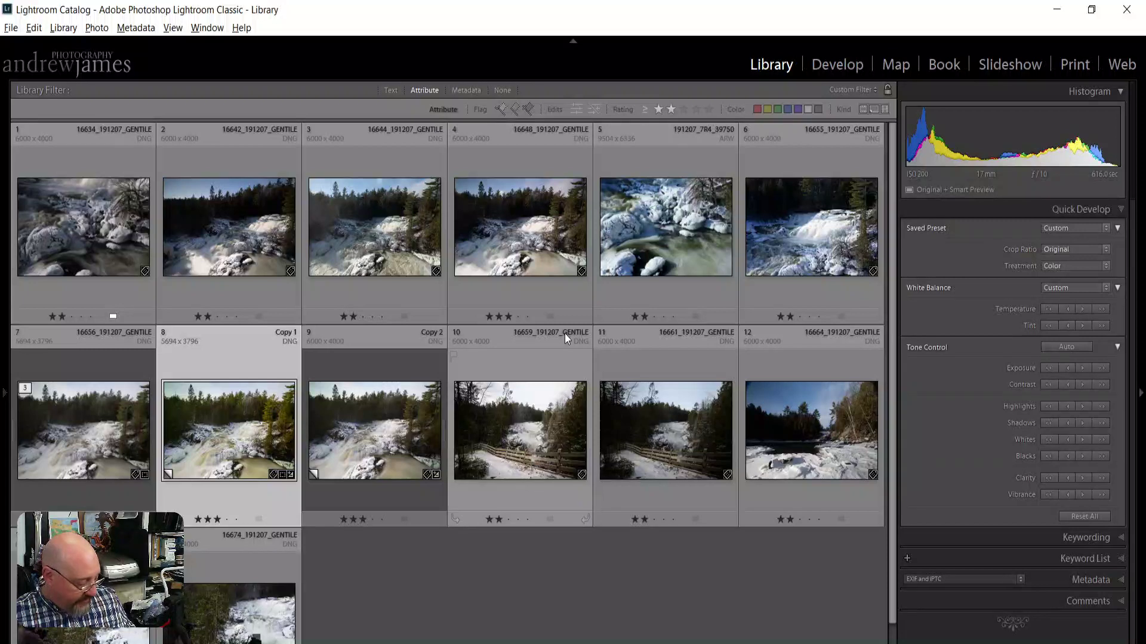
{"action": "key", "text": "d"}
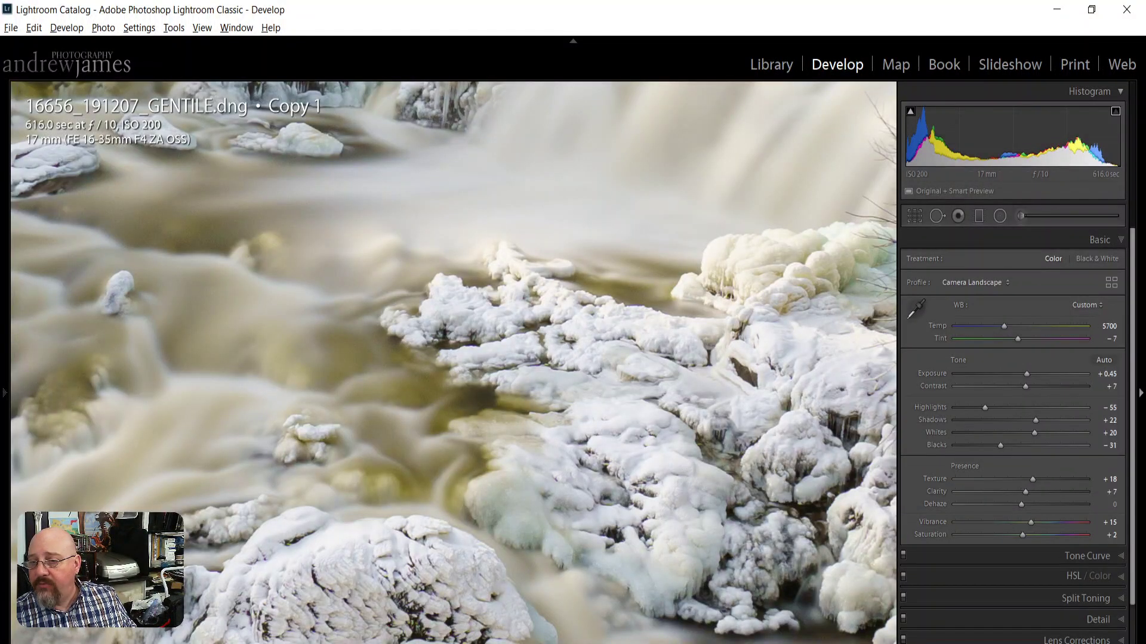
{"action": "key", "text": "ctrl+5"}
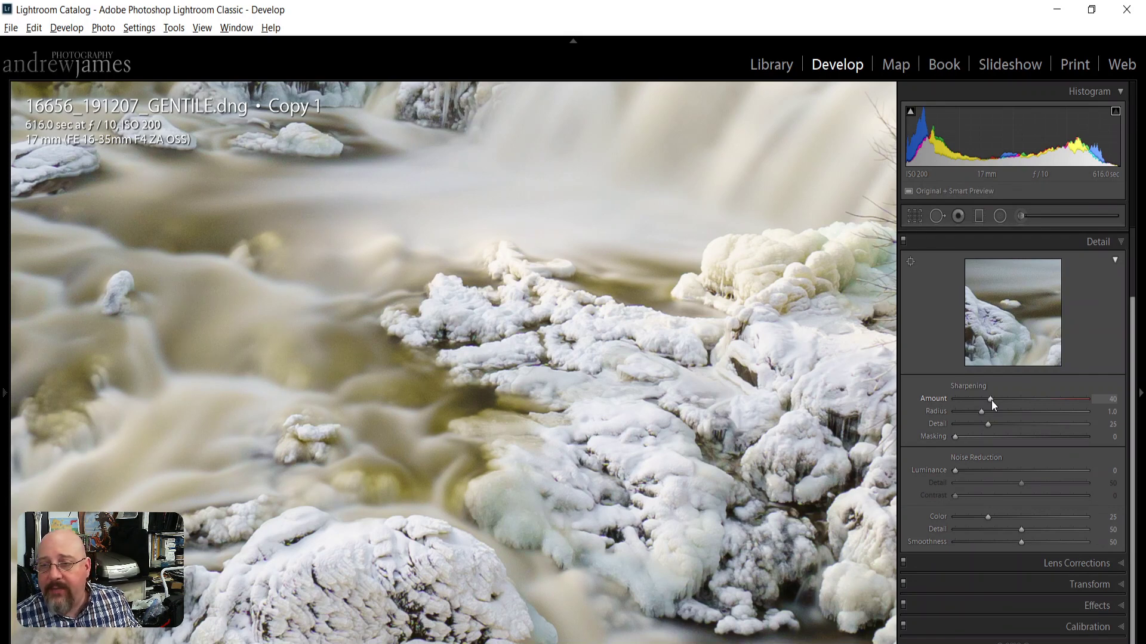
- Try a sharpening Amount of 150 on Copy 1, using the grayscale preview to judge the effect
{"action": "key", "text": "alt"}
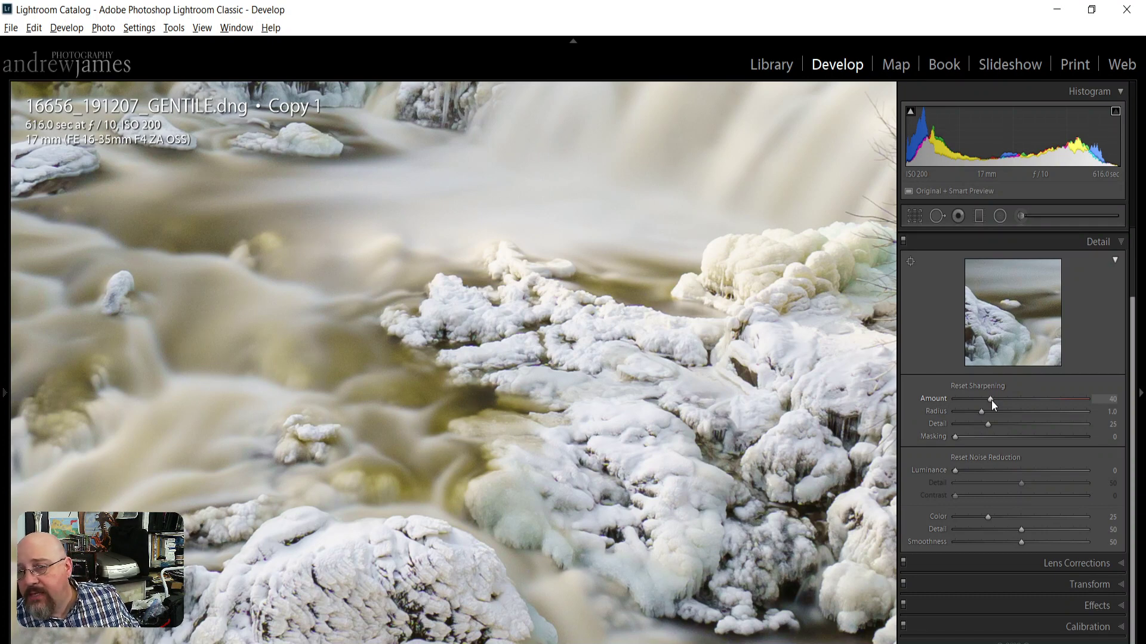
{"action": "left_click", "coordinate": [991, 400], "text": "alt"}
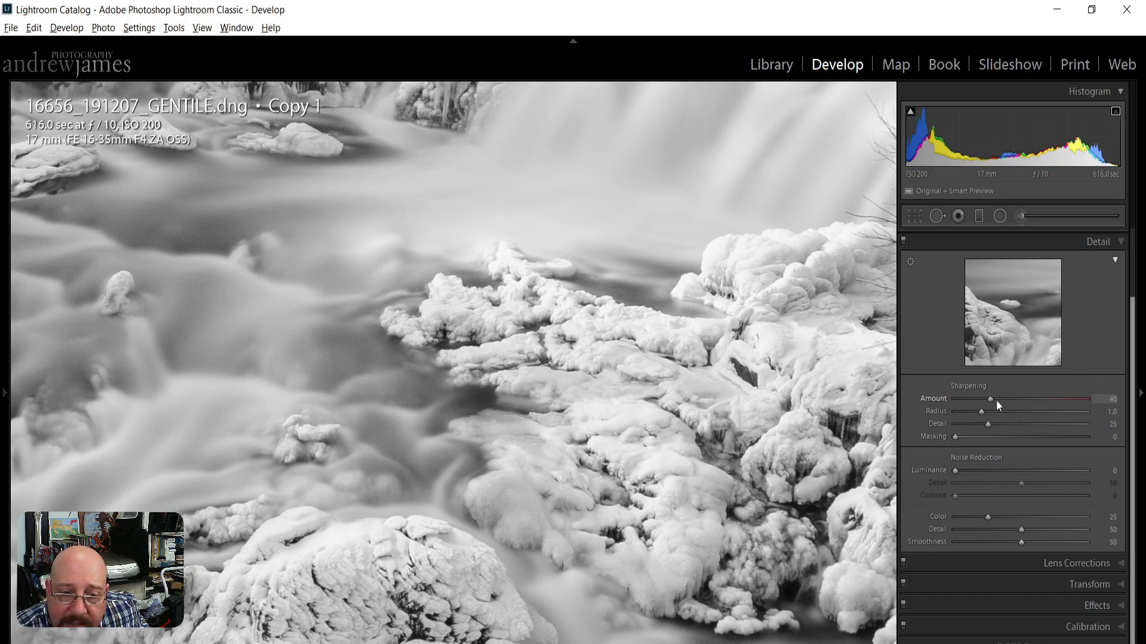
{"action": "left_click_drag", "start_coordinate": [997, 400], "coordinate": [1118, 413]}
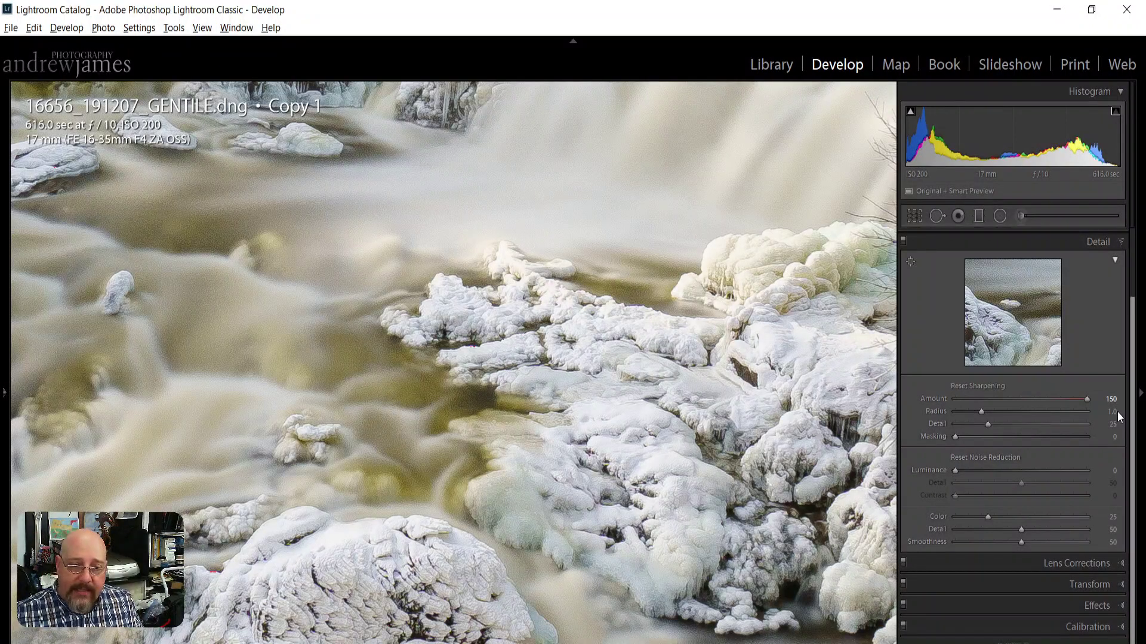
{"action": "left_click", "coordinate": [1089, 398], "text": "alt"}
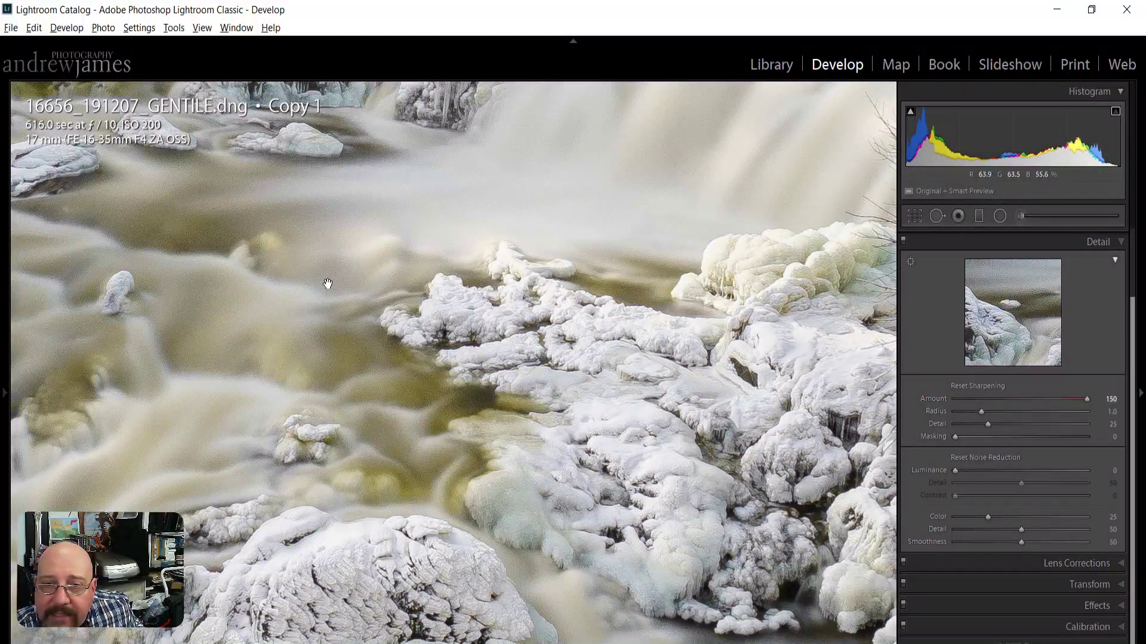
- Set Copy 1's sharpening Amount to 50, judging the snowy rocks and smooth water in a closer grayscale preview
{"action": "mouse_move", "coordinate": [6, 227]}
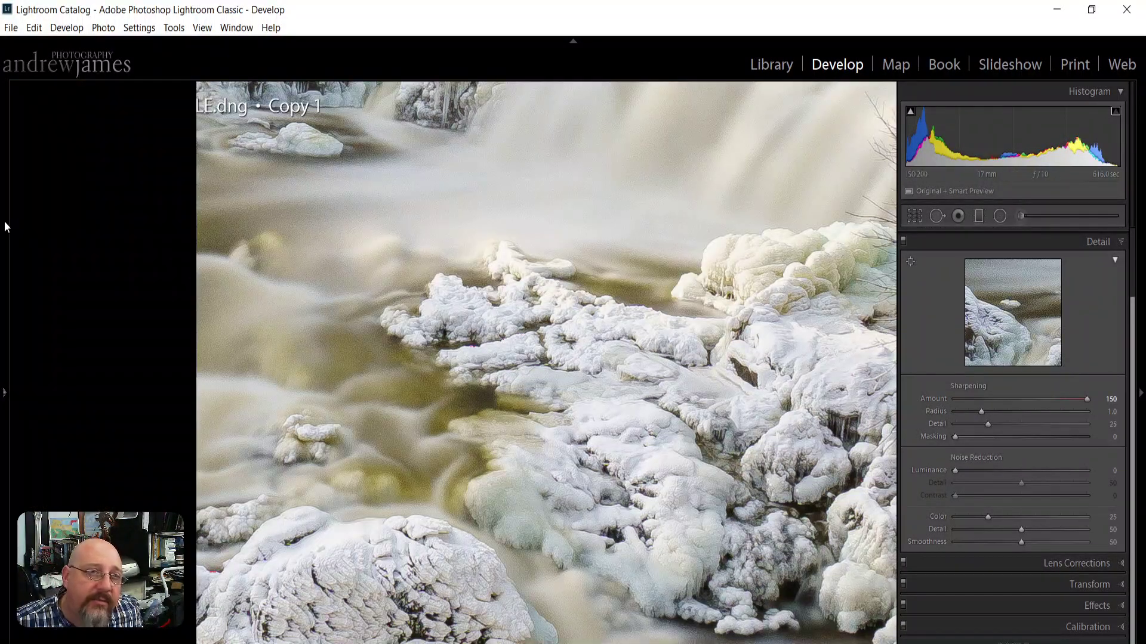
{"action": "left_click", "coordinate": [176, 90]}
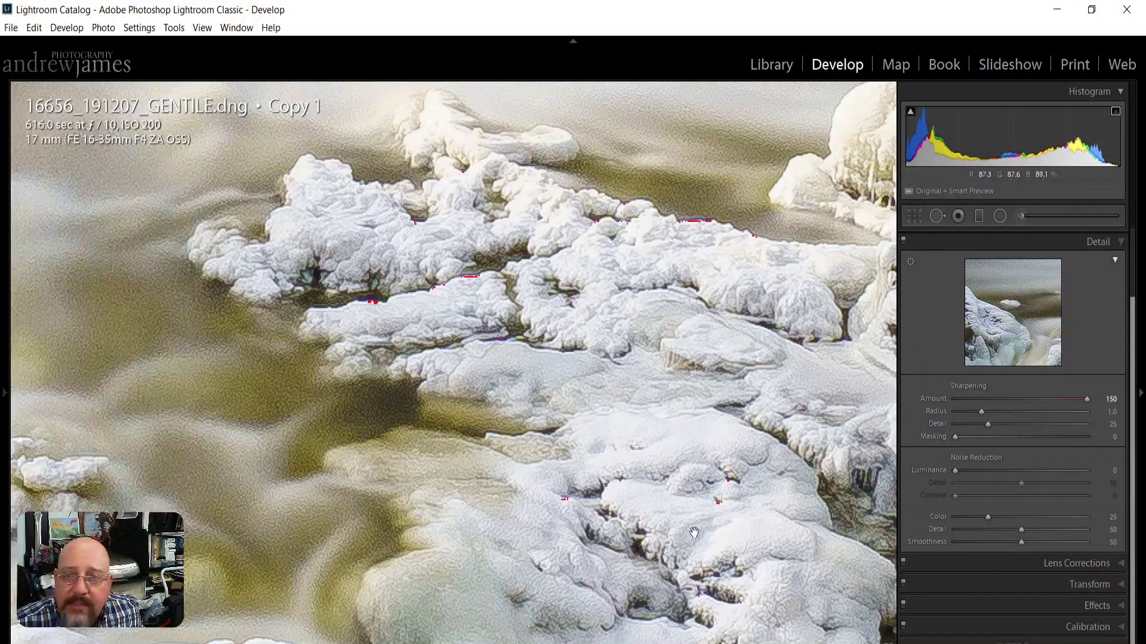
{"action": "key", "text": "alt"}
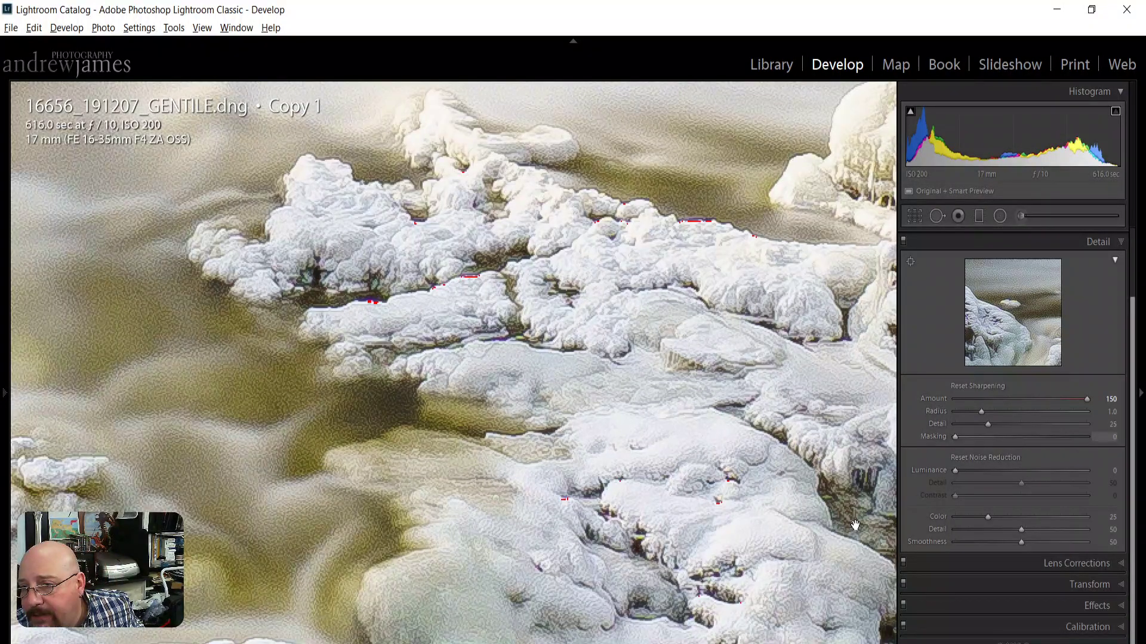
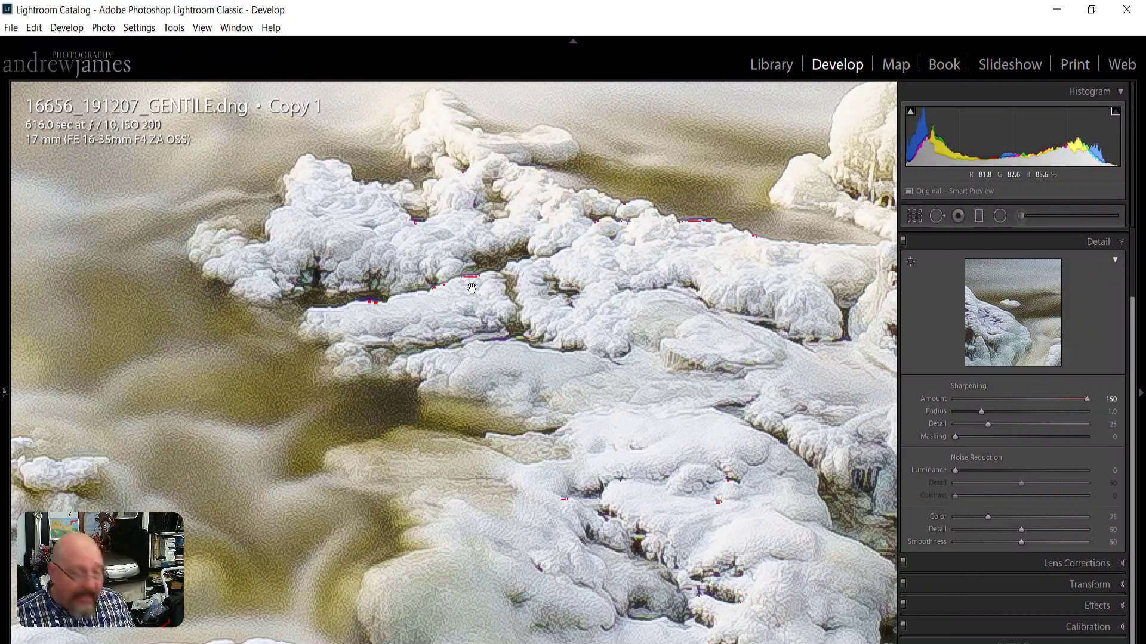
{"action": "key", "text": "alt"}
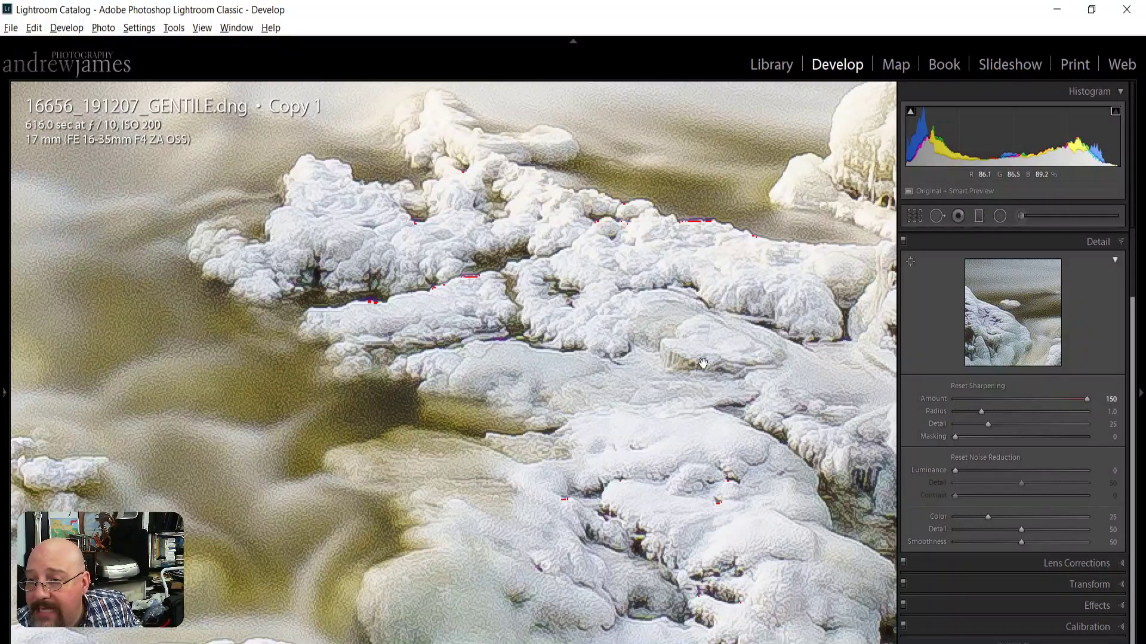
{"action": "left_click_drag", "start_coordinate": [1087, 399], "coordinate": [1088, 399]}
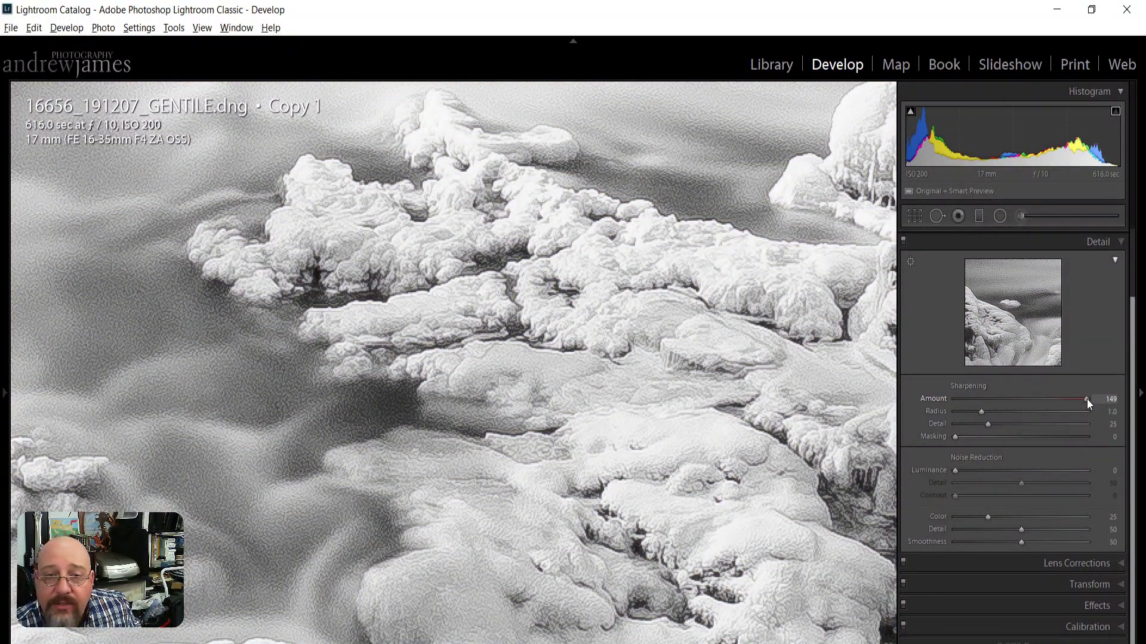
{"action": "left_click_drag", "start_coordinate": [1086, 398], "coordinate": [1087, 399]}
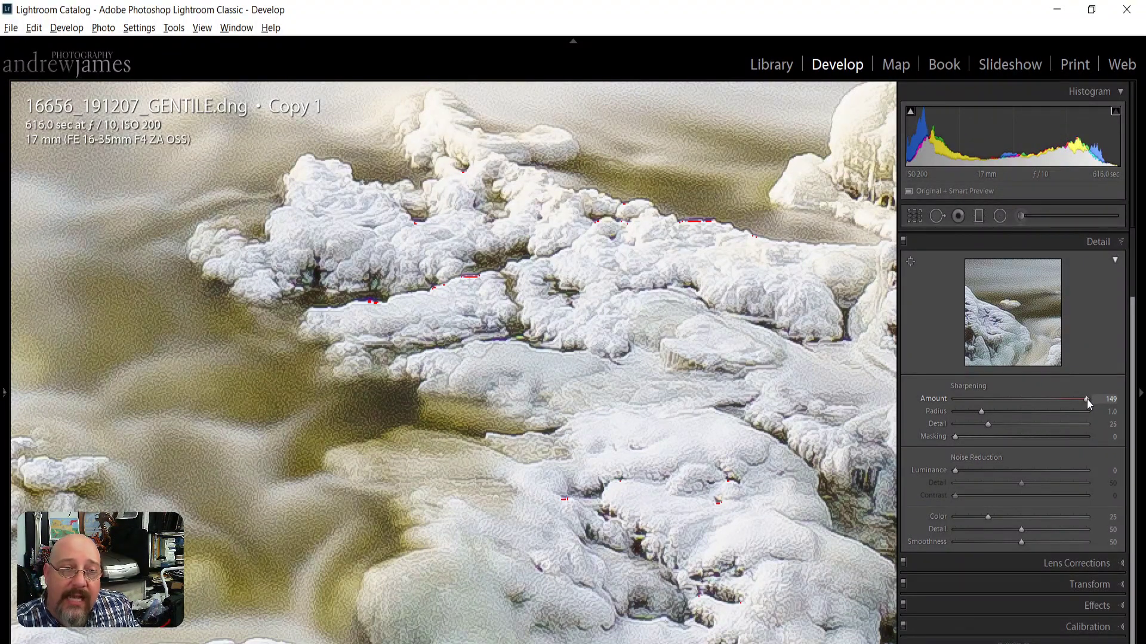
{"action": "left_click_drag", "start_coordinate": [1086, 398], "coordinate": [1086, 399]}
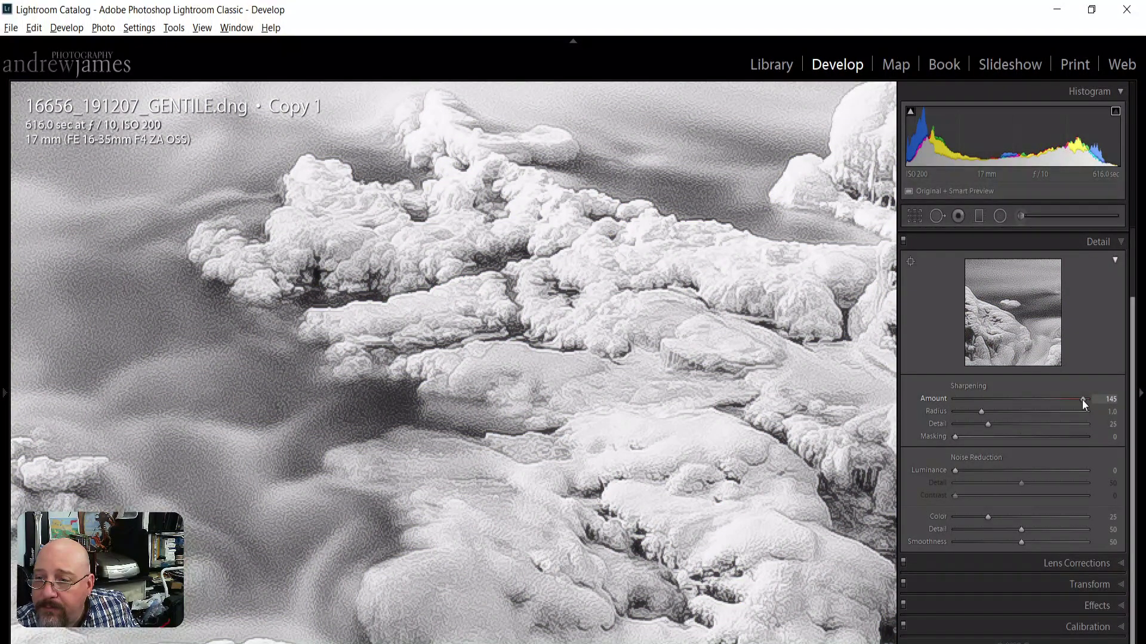
{"action": "left_click_drag", "start_coordinate": [1015, 399], "coordinate": [994, 398]}
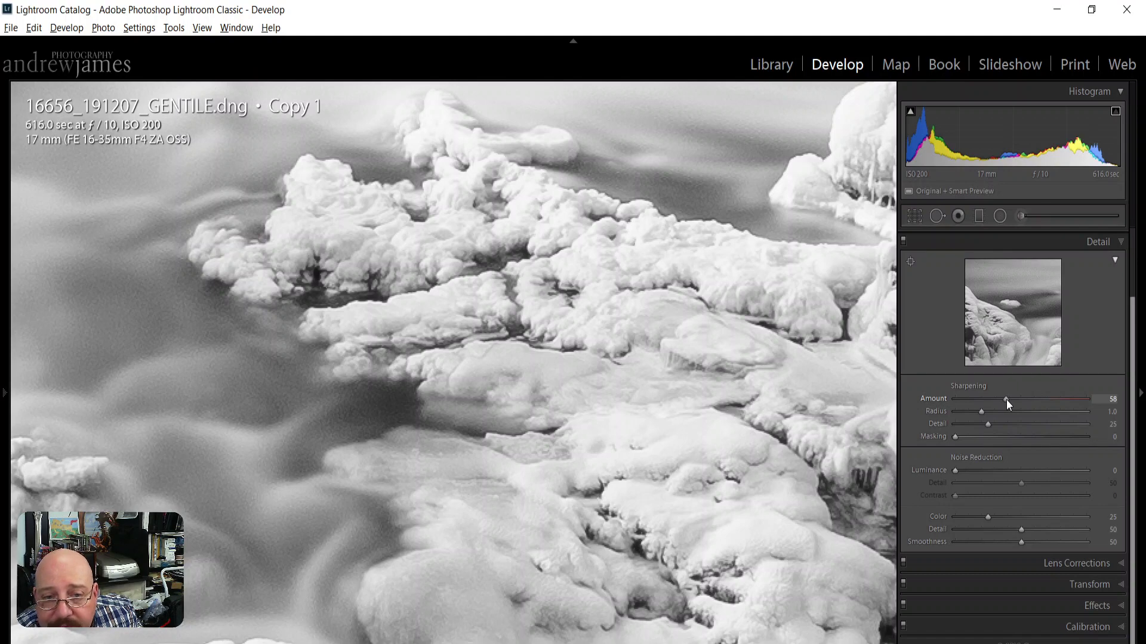
{"action": "left_click_drag", "start_coordinate": [1001, 399], "coordinate": [998, 402]}
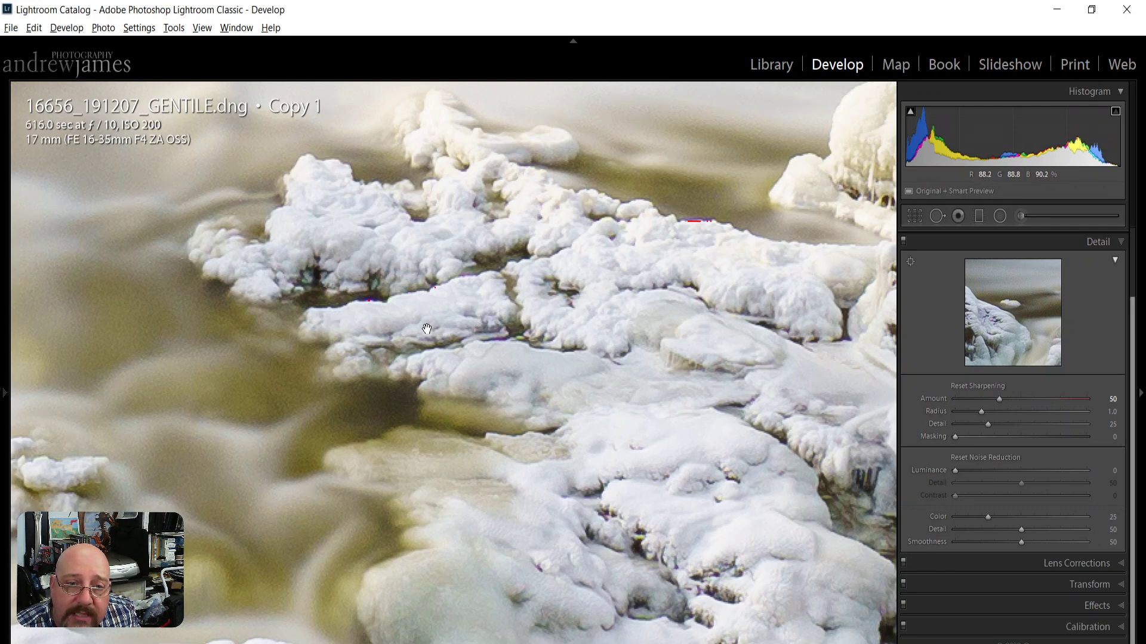
- Refine the sharpening Amount to 46, checking the icy mound and bare bush branches in the grayscale preview
{"action": "left_click_drag", "start_coordinate": [426, 329], "coordinate": [396, 332]}
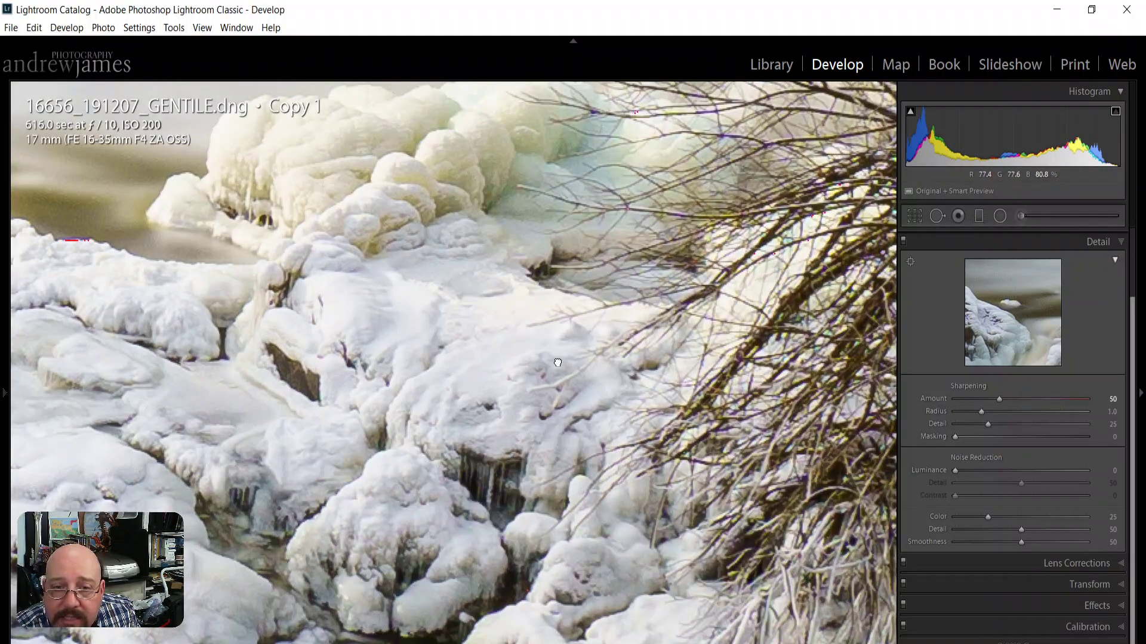
{"action": "left_click_drag", "start_coordinate": [558, 362], "coordinate": [574, 402]}
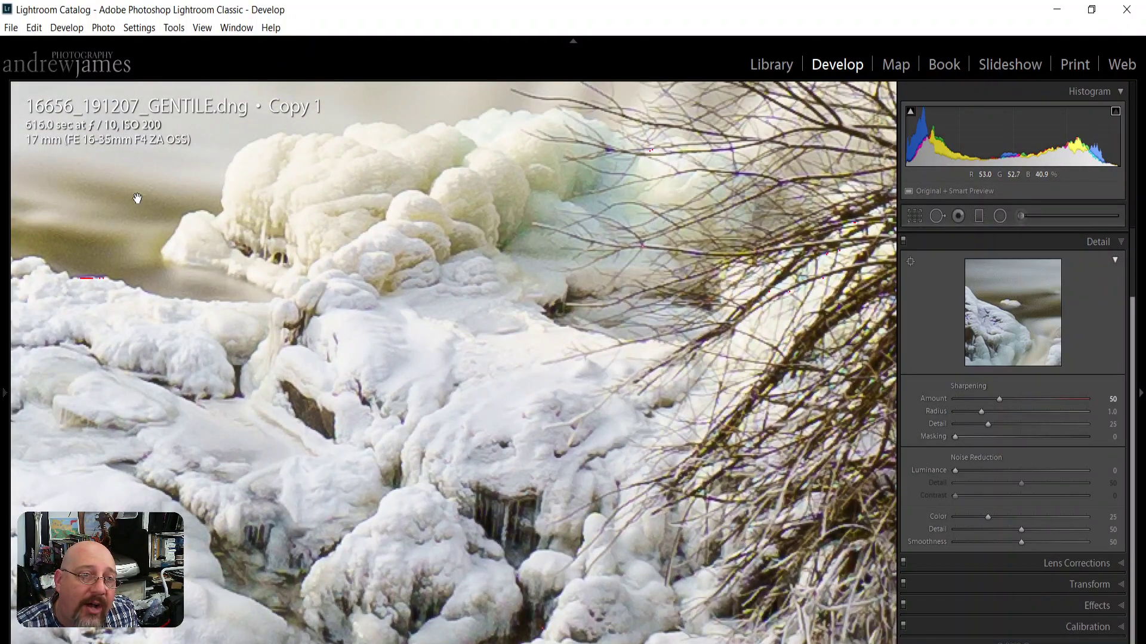
{"action": "key", "text": "alt"}
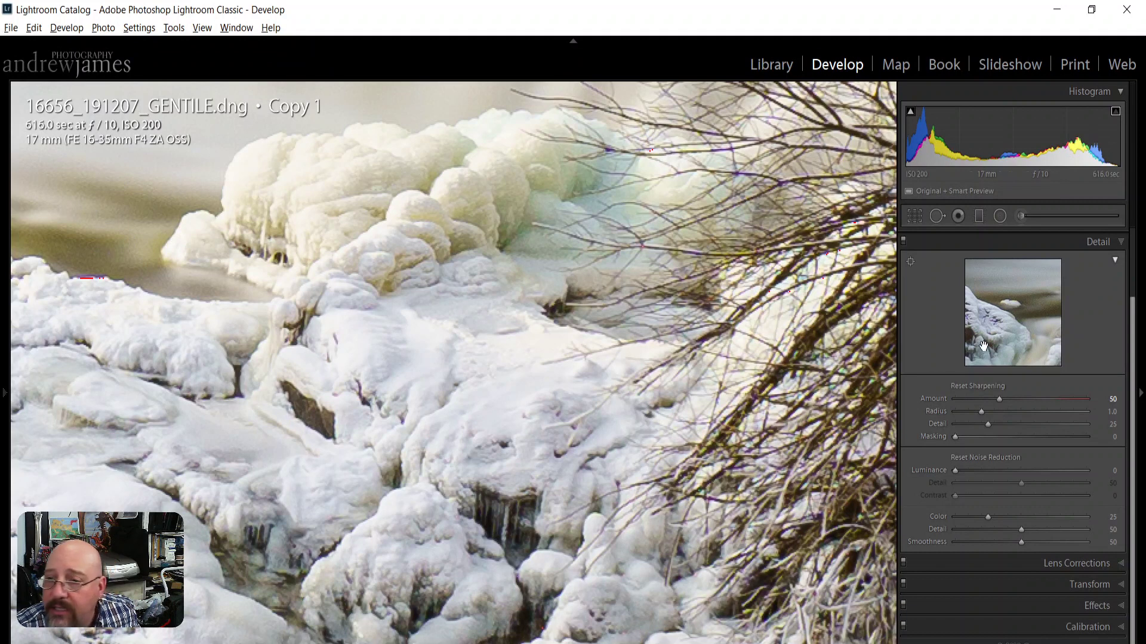
{"action": "left_click", "coordinate": [999, 399], "text": "alt"}
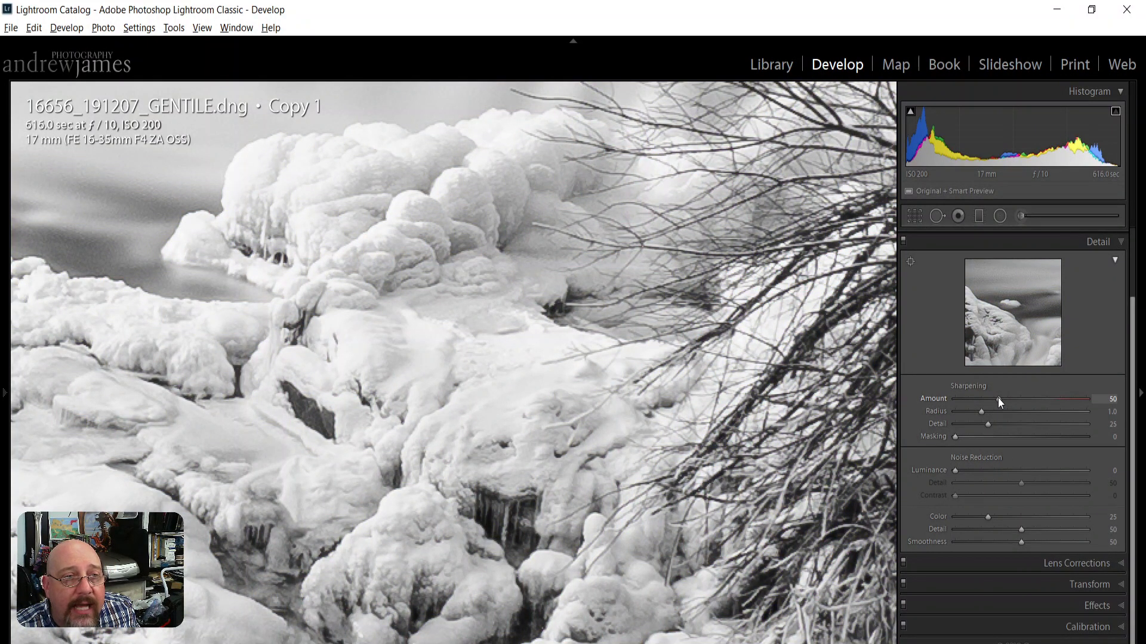
{"action": "left_click_drag", "start_coordinate": [998, 398], "coordinate": [995, 398]}
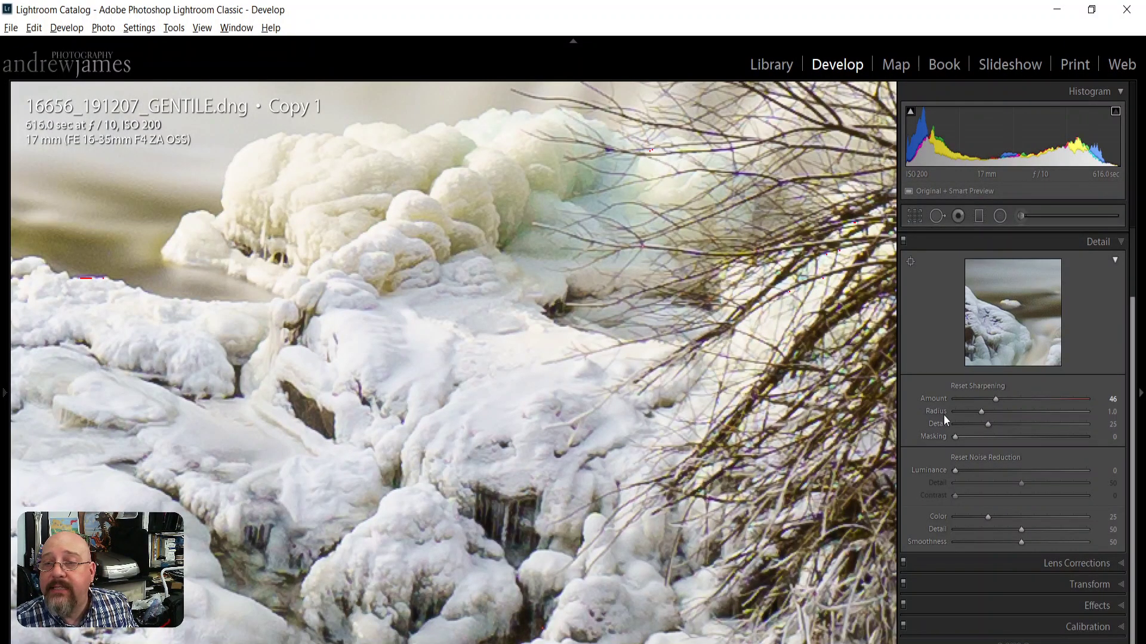
- Try a sharpening Radius of 3.0 on Copy 1, comparing the grayscale preview with the color view
{"action": "left_click", "coordinate": [981, 412], "text": "alt"}
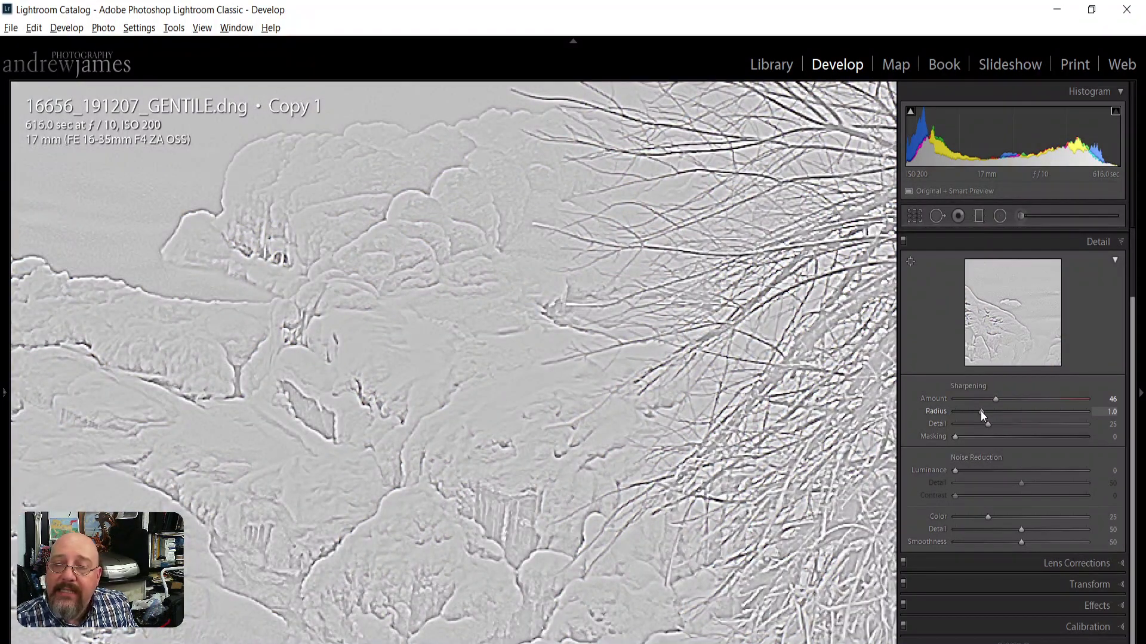
{"action": "left_click_drag", "start_coordinate": [980, 411], "coordinate": [1124, 427]}
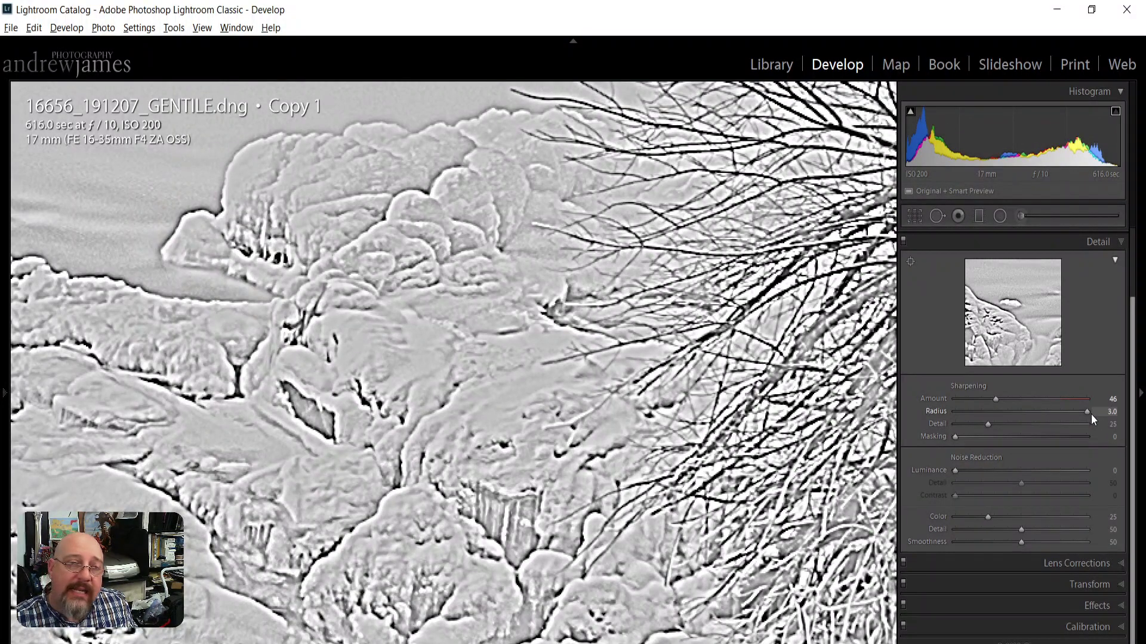
{"action": "left_click_drag", "start_coordinate": [1091, 415], "coordinate": [1091, 414]}
{"action": "key", "text": "alt"}
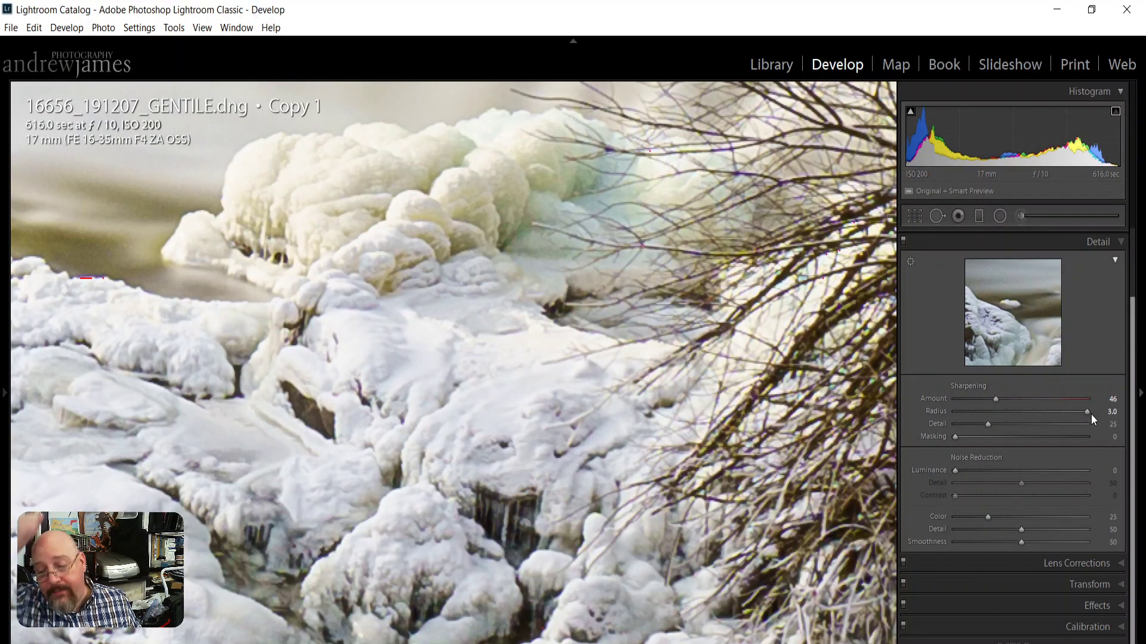
- Set Copy 1's sharpening Radius to 1.6, judging edges of the icy mound and bare branches in grayscale
{"action": "left_click_drag", "start_coordinate": [1087, 411], "coordinate": [1004, 422]}
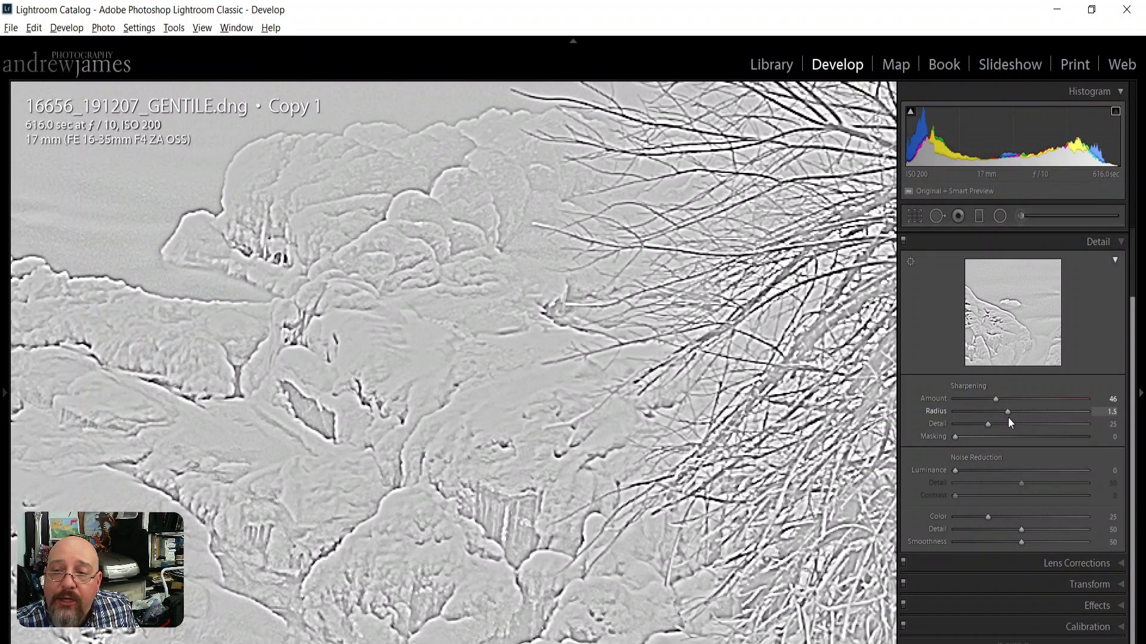
{"action": "left_click_drag", "start_coordinate": [1011, 423], "coordinate": [1014, 423]}
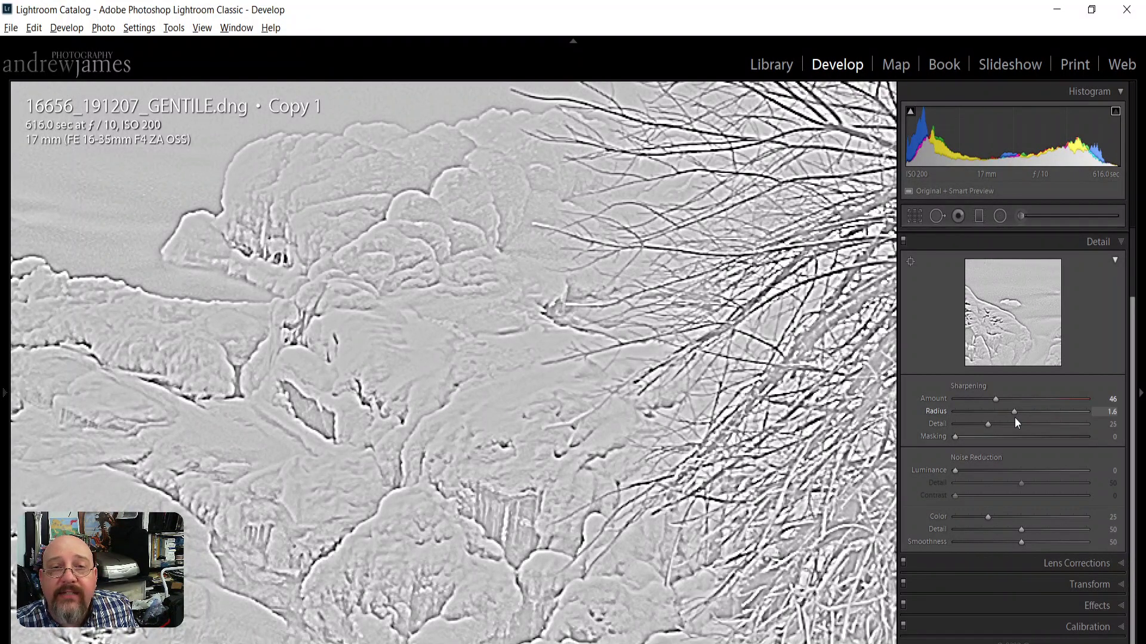
{"action": "left_click_drag", "start_coordinate": [1020, 423], "coordinate": [1010, 421]}
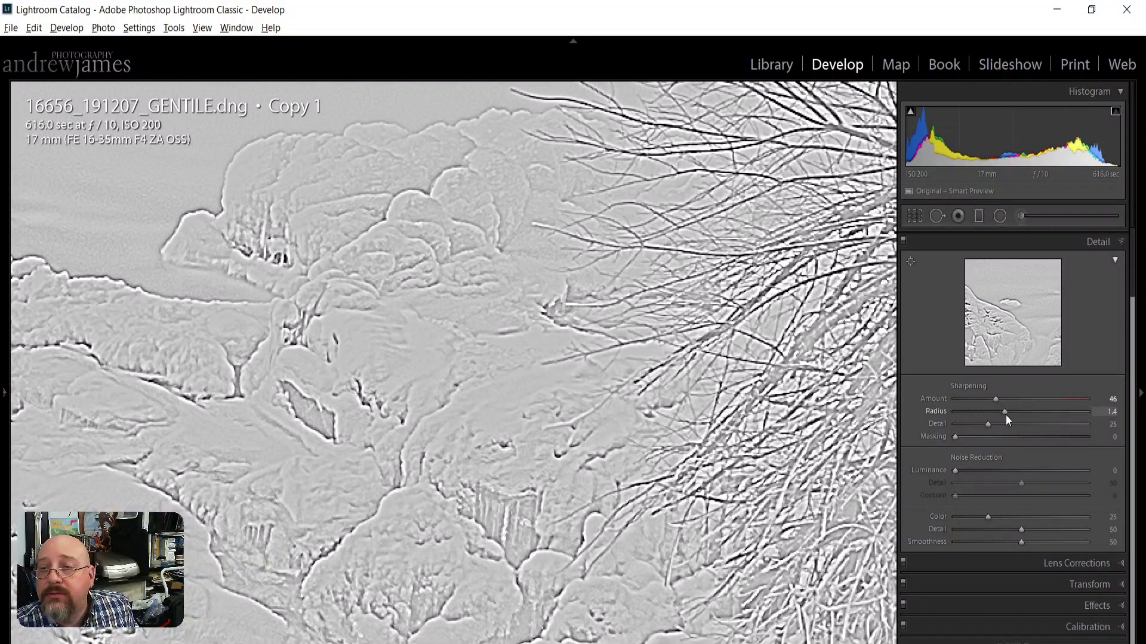
{"action": "left_click_drag", "start_coordinate": [1014, 420], "coordinate": [988, 424]}
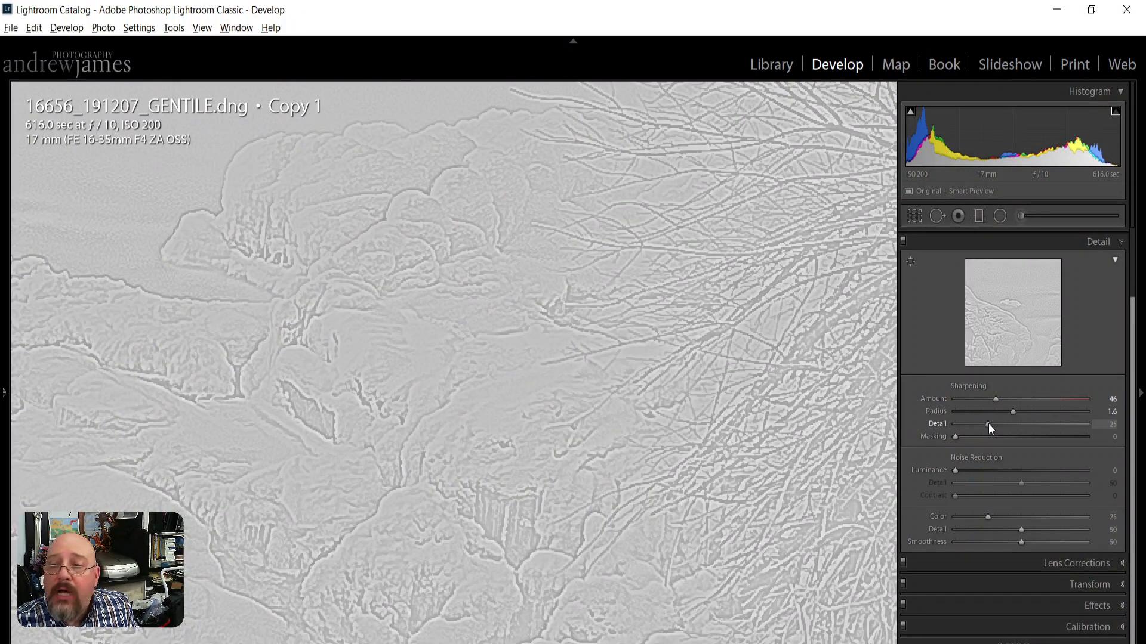
- Try a sharpening Detail of 100 and inspect the snowy riverbank, icy rocks and smooth dark water up close
{"action": "left_click_drag", "start_coordinate": [991, 424], "coordinate": [1103, 425]}
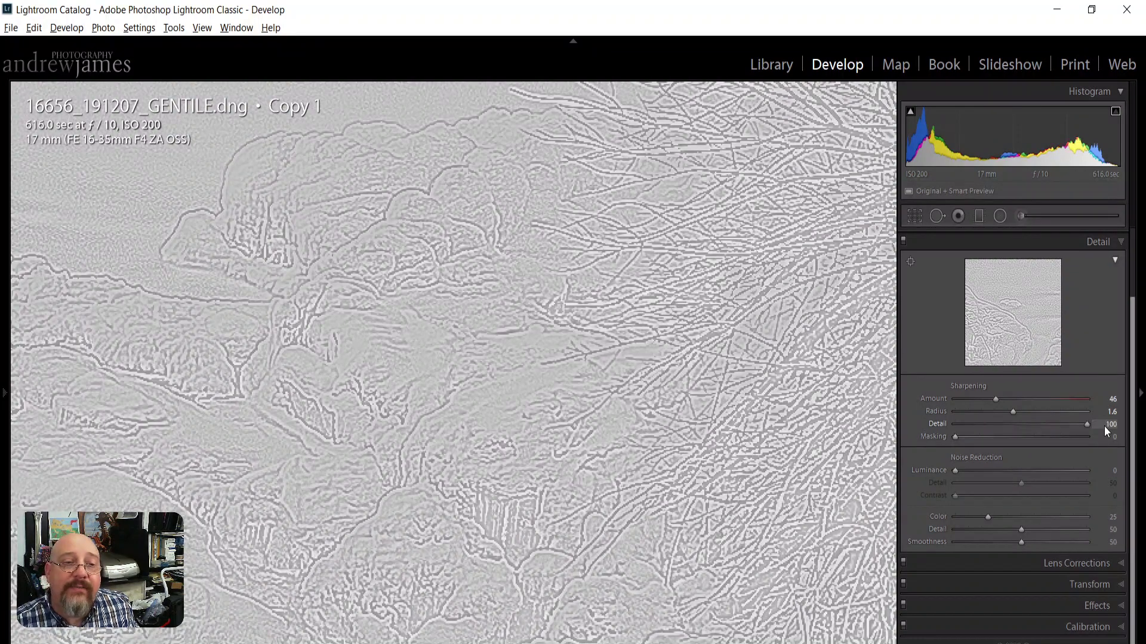
{"action": "left_click_drag", "start_coordinate": [1104, 426], "coordinate": [1104, 427]}
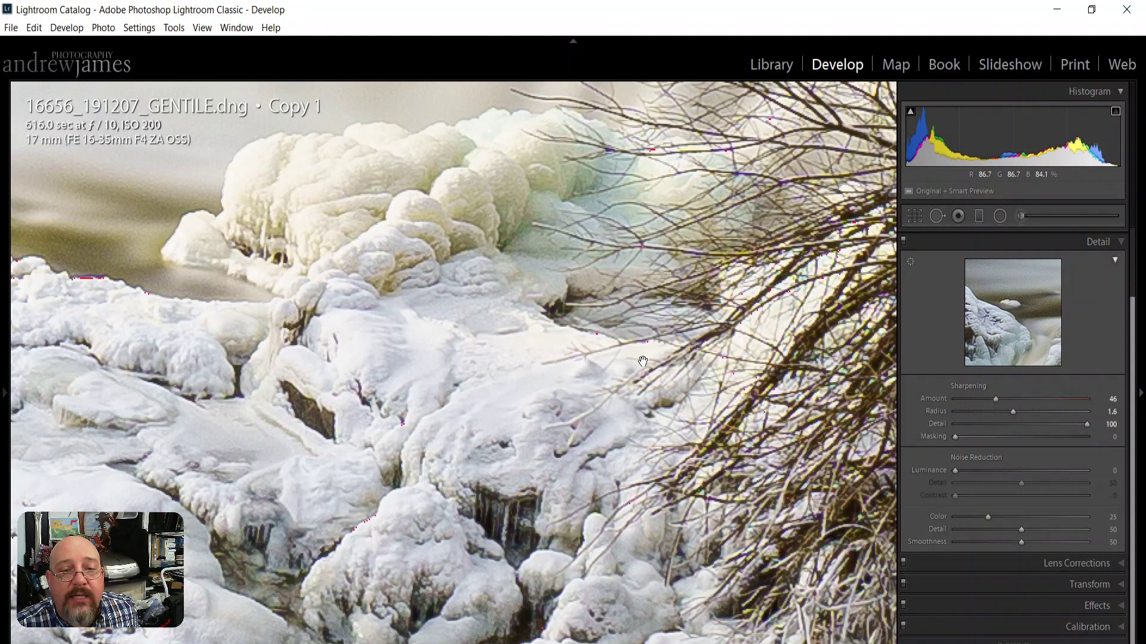
{"action": "left_click_drag", "start_coordinate": [414, 140], "coordinate": [837, 507]}
{"action": "left_click_drag", "start_coordinate": [456, 324], "coordinate": [635, 489]}
{"action": "left_click_drag", "start_coordinate": [455, 426], "coordinate": [649, 475]}
{"action": "left_click_drag", "start_coordinate": [498, 475], "coordinate": [696, 427]}
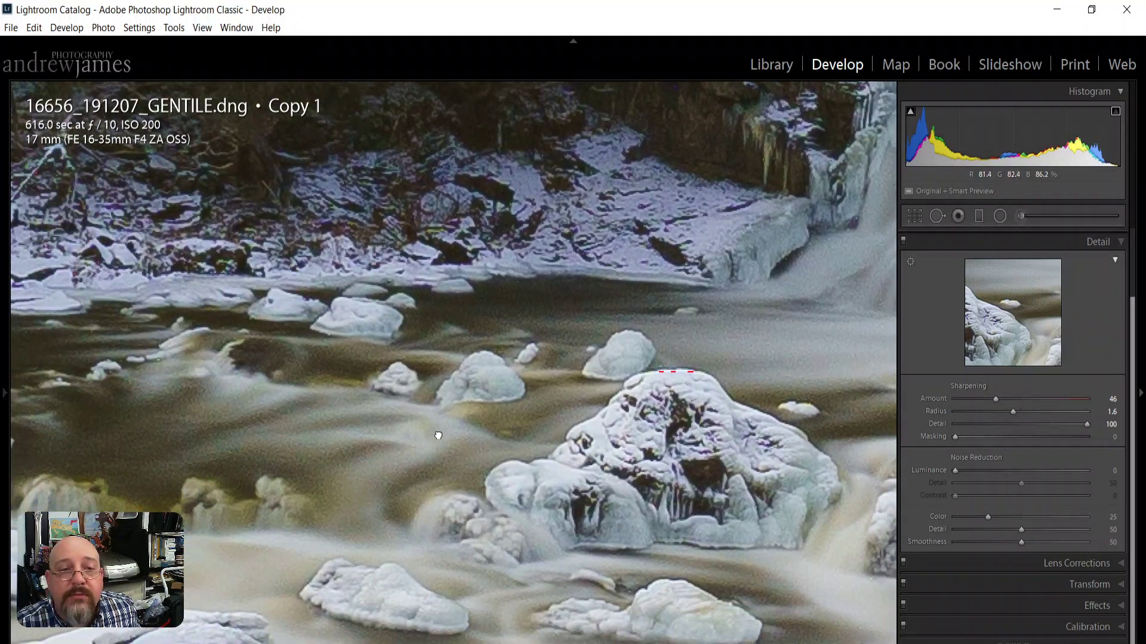
{"action": "left_click_drag", "start_coordinate": [437, 436], "coordinate": [585, 406]}
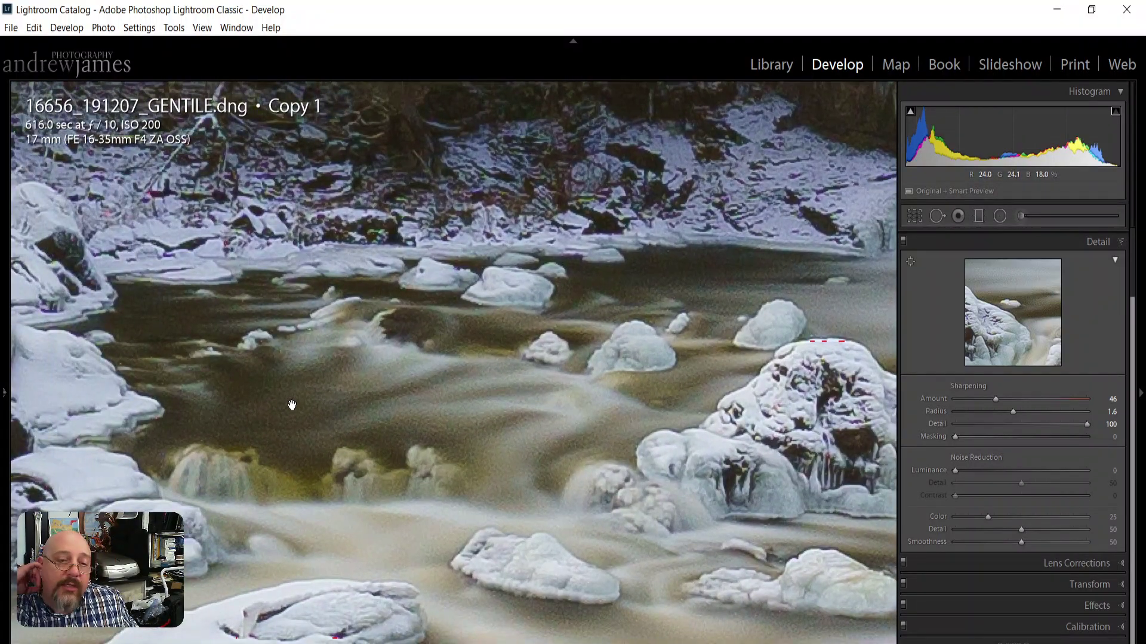
- Set the sharpening Detail to 32, checking the smooth water and icy rocks in the grayscale preview
{"action": "key", "text": "alt"}
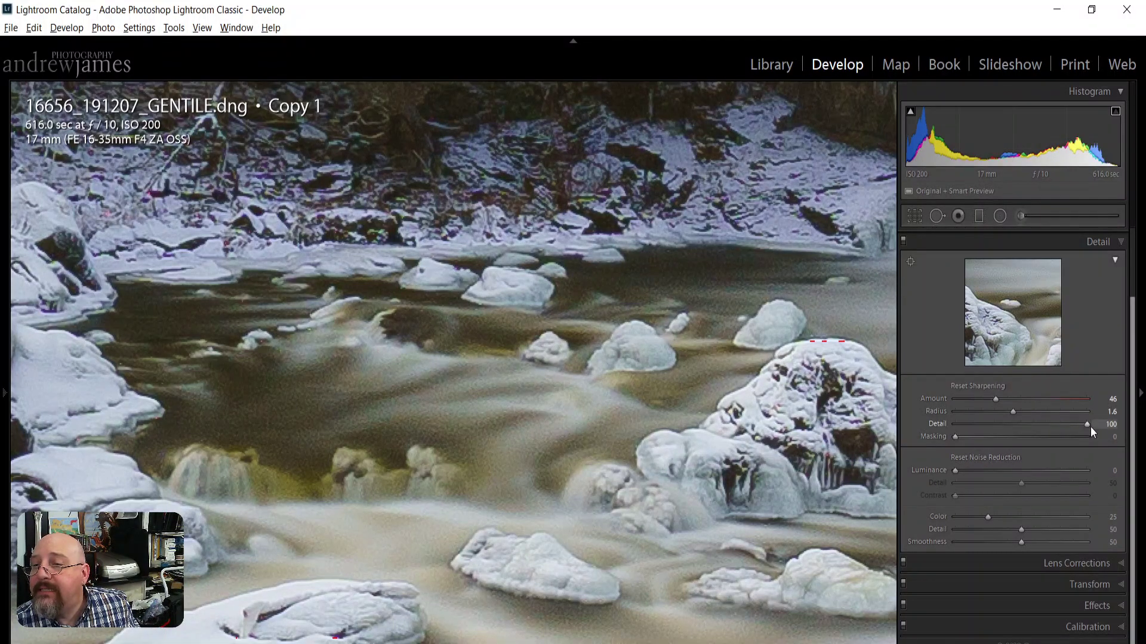
{"action": "left_click_drag", "start_coordinate": [1087, 425], "coordinate": [991, 430]}
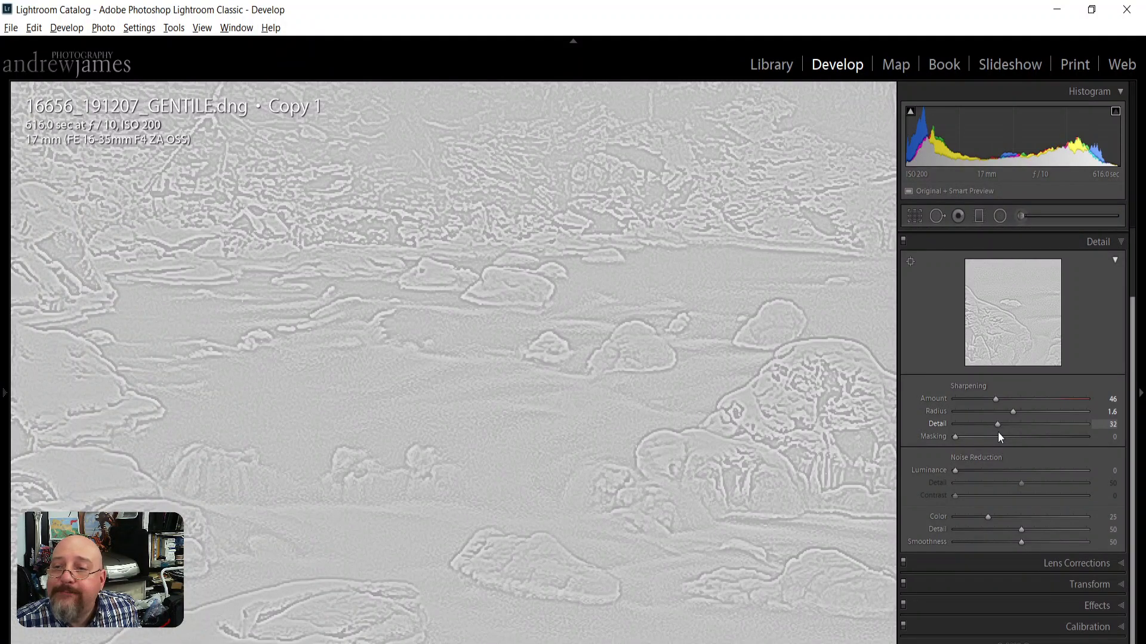
{"action": "left_click_drag", "start_coordinate": [998, 433], "coordinate": [999, 432]}
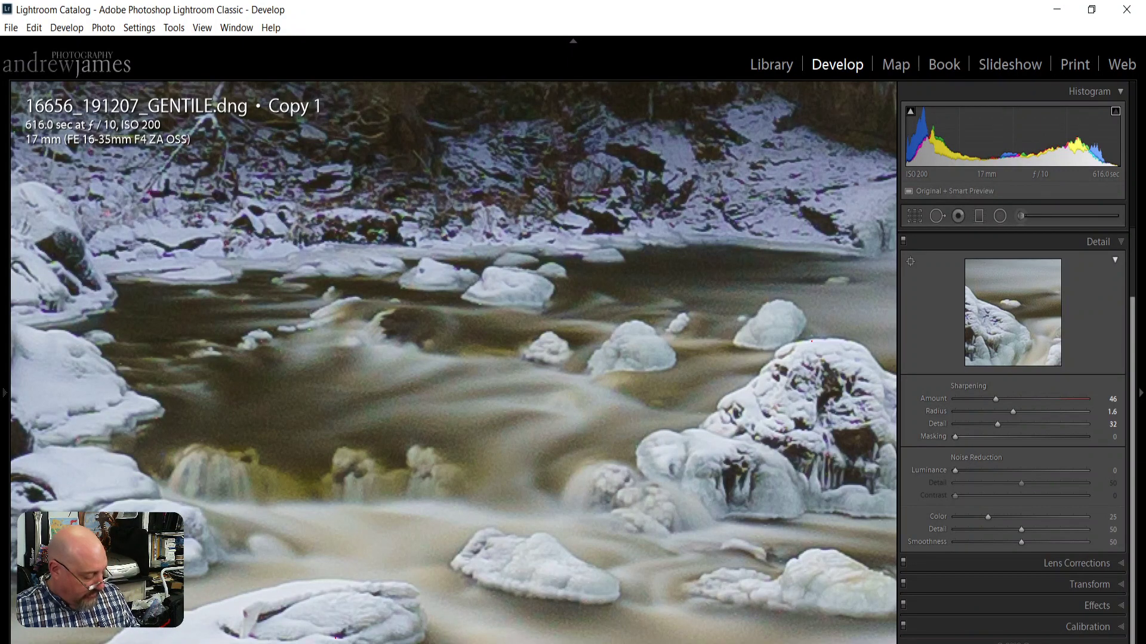
{"action": "key", "text": "alt"}
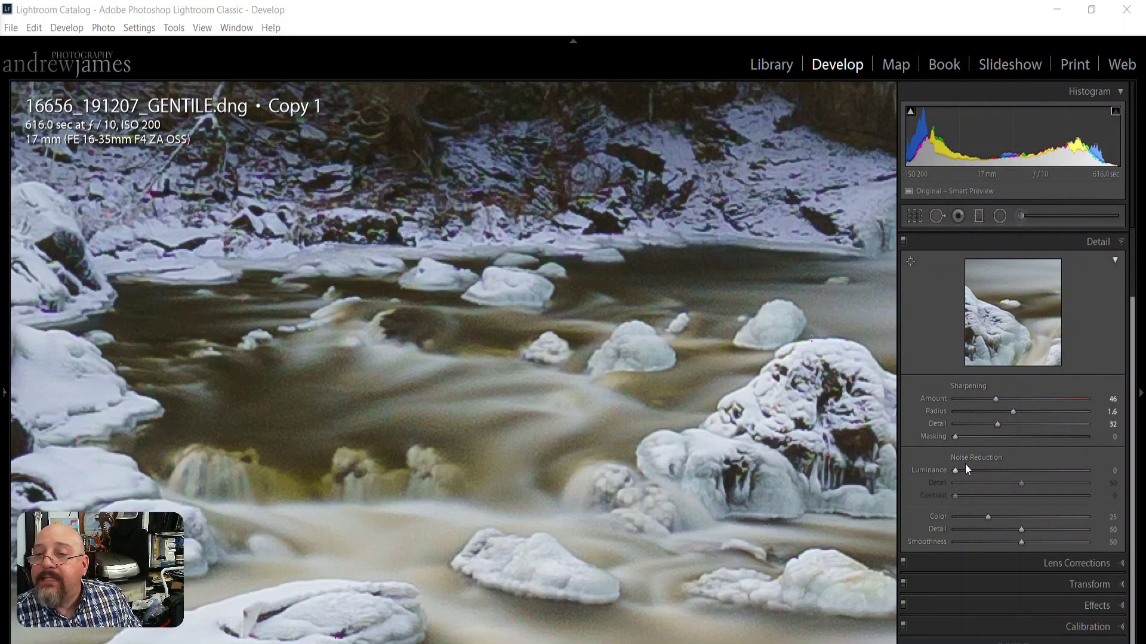
- Set the sharpening Masking to 48, using the black-and-white mask preview of the whole photo
{"action": "left_click", "coordinate": [725, 442]}
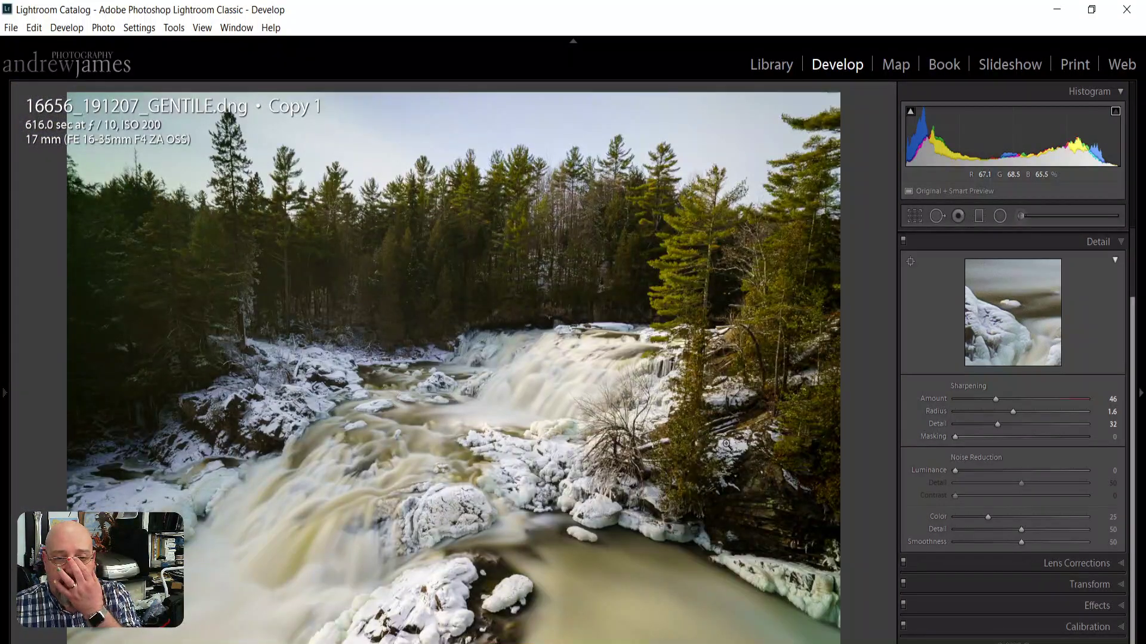
{"action": "key", "text": "alt"}
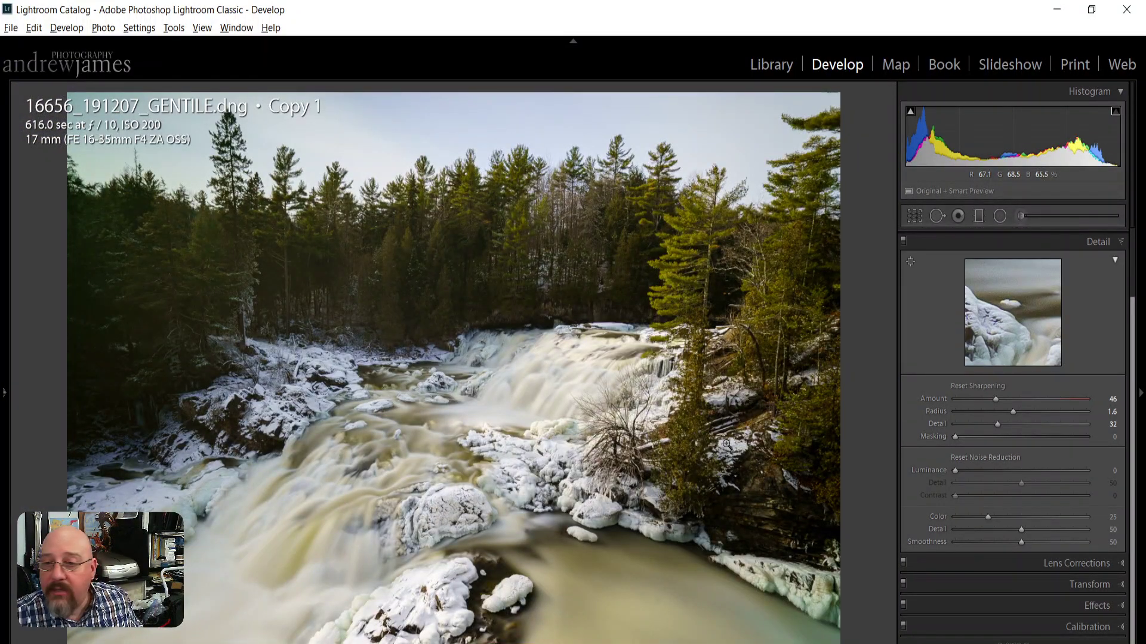
{"action": "left_click", "coordinate": [957, 439], "text": "alt"}
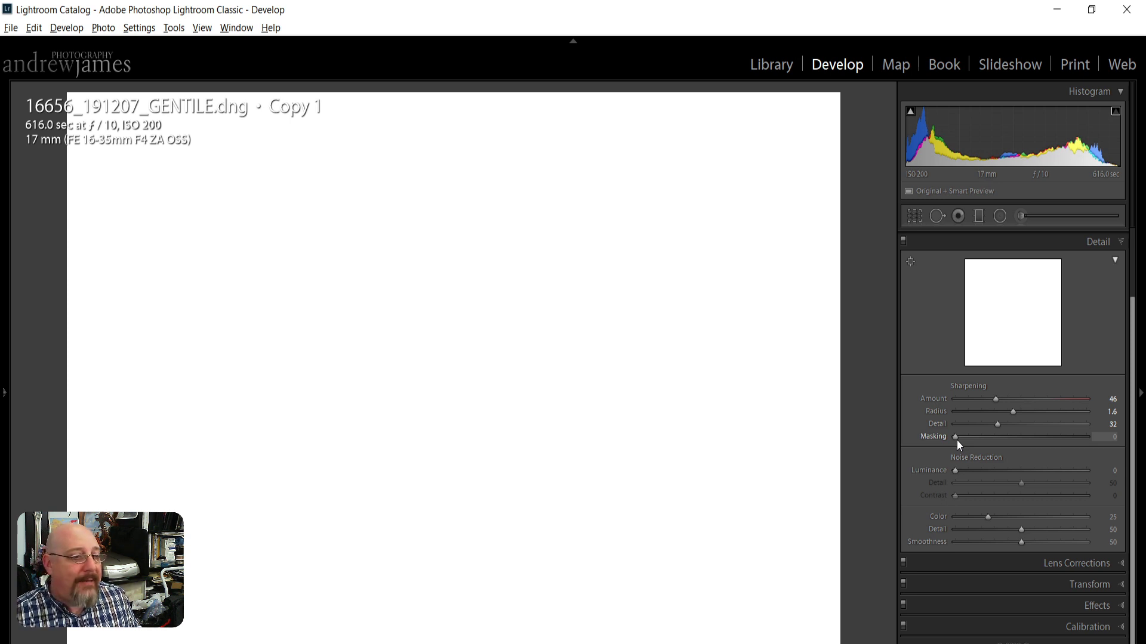
{"action": "left_click_drag", "start_coordinate": [958, 441], "coordinate": [953, 444]}
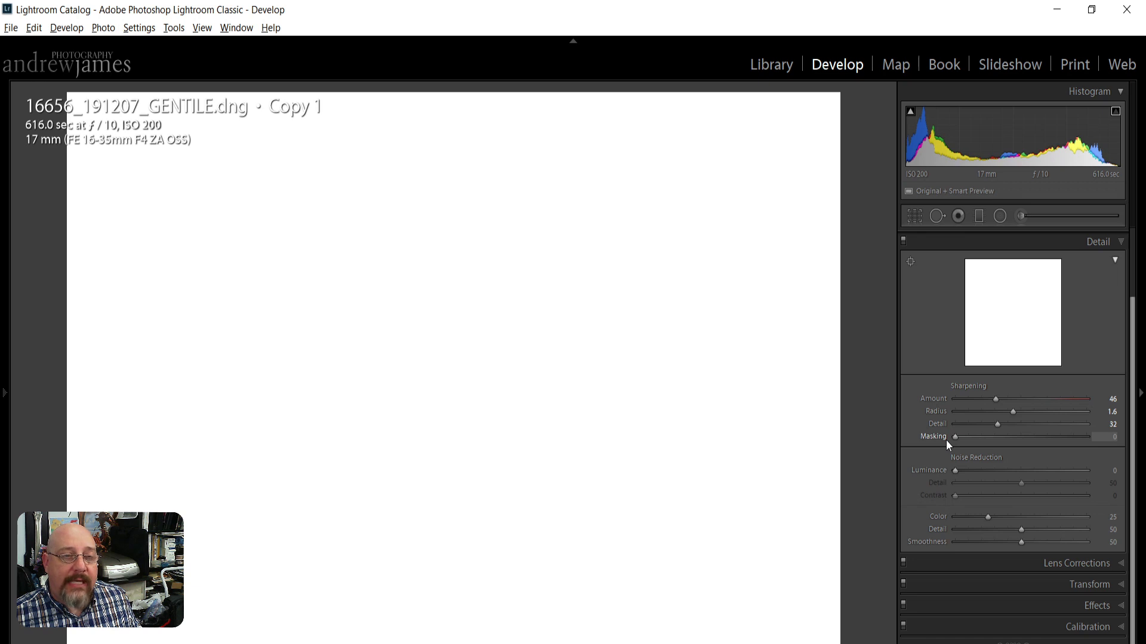
{"action": "left_click_drag", "start_coordinate": [949, 441], "coordinate": [1007, 437]}
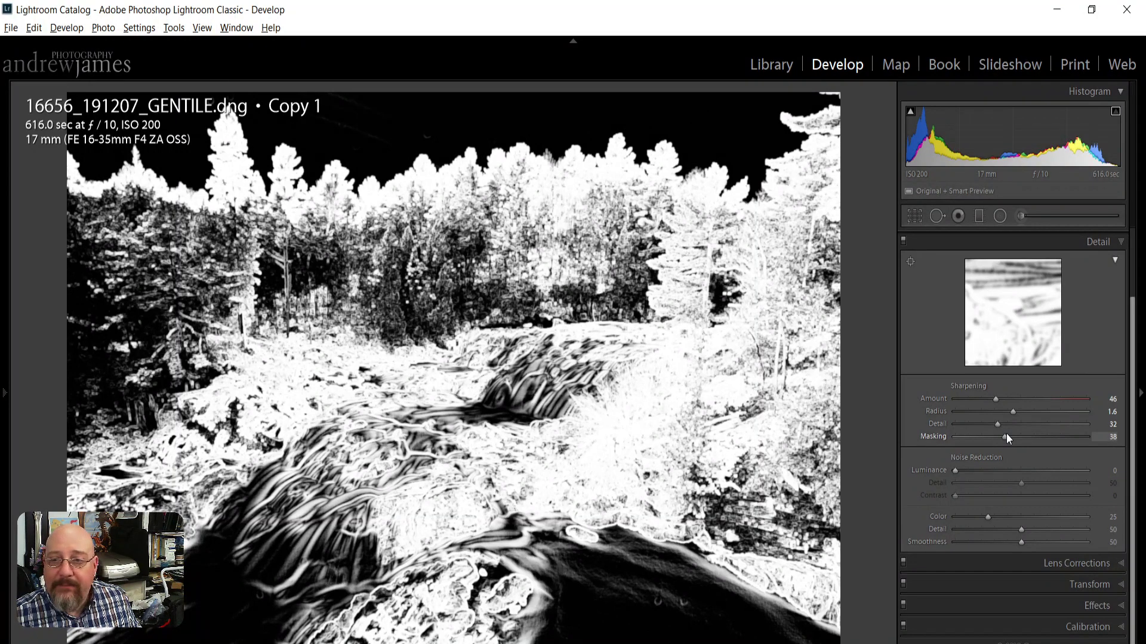
{"action": "left_click_drag", "start_coordinate": [1006, 437], "coordinate": [1019, 437]}
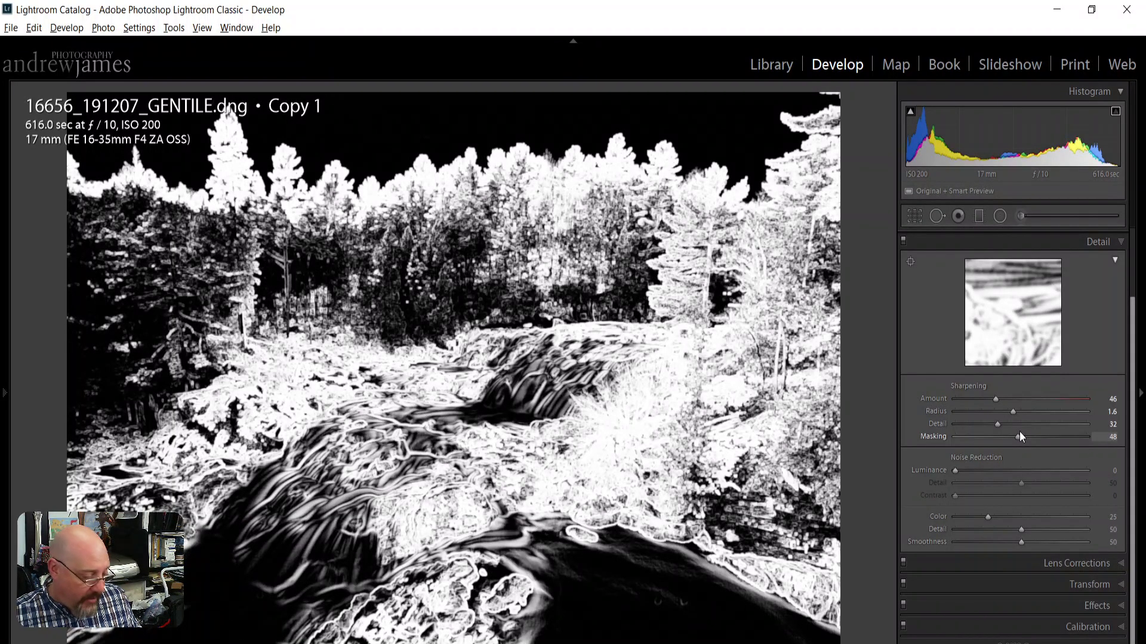
{"action": "left_click_drag", "start_coordinate": [1019, 431], "coordinate": [1020, 431]}
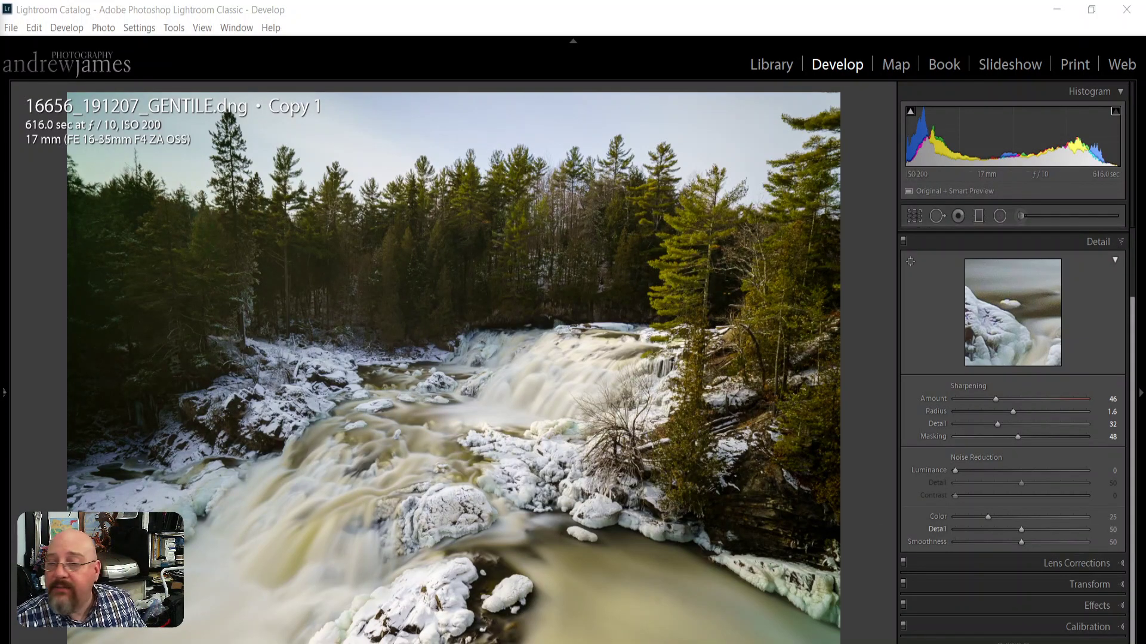
- Raise the sharpening Masking to 62, limiting sharpening to edges in the black-and-white mask preview
{"action": "left_click", "coordinate": [1018, 437], "text": "alt"}
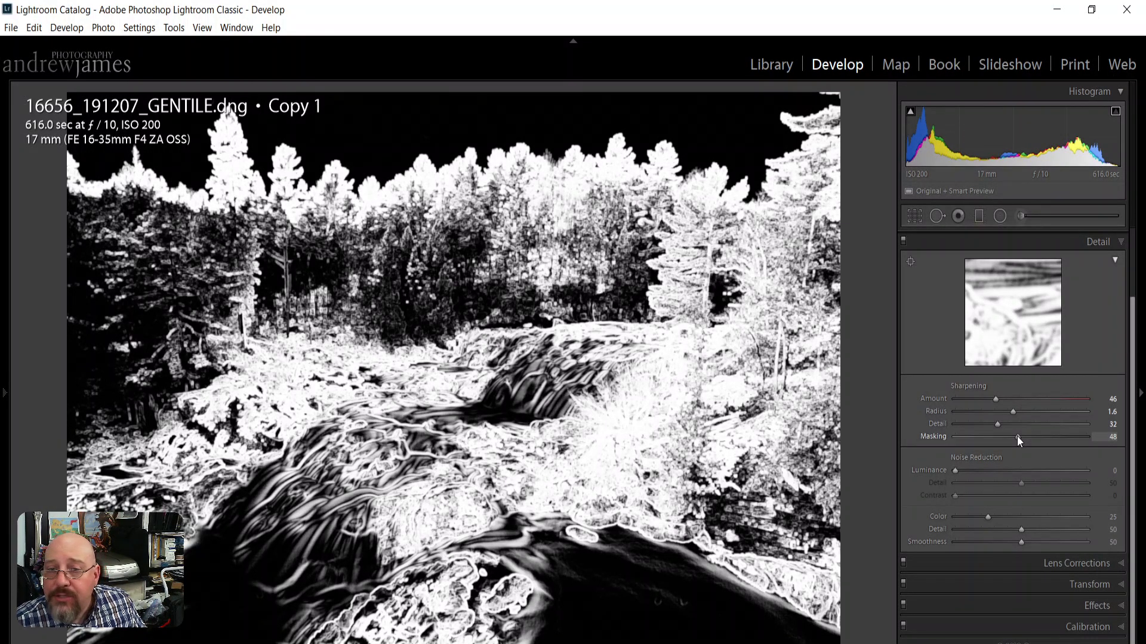
{"action": "left_click_drag", "start_coordinate": [1017, 435], "coordinate": [1033, 435]}
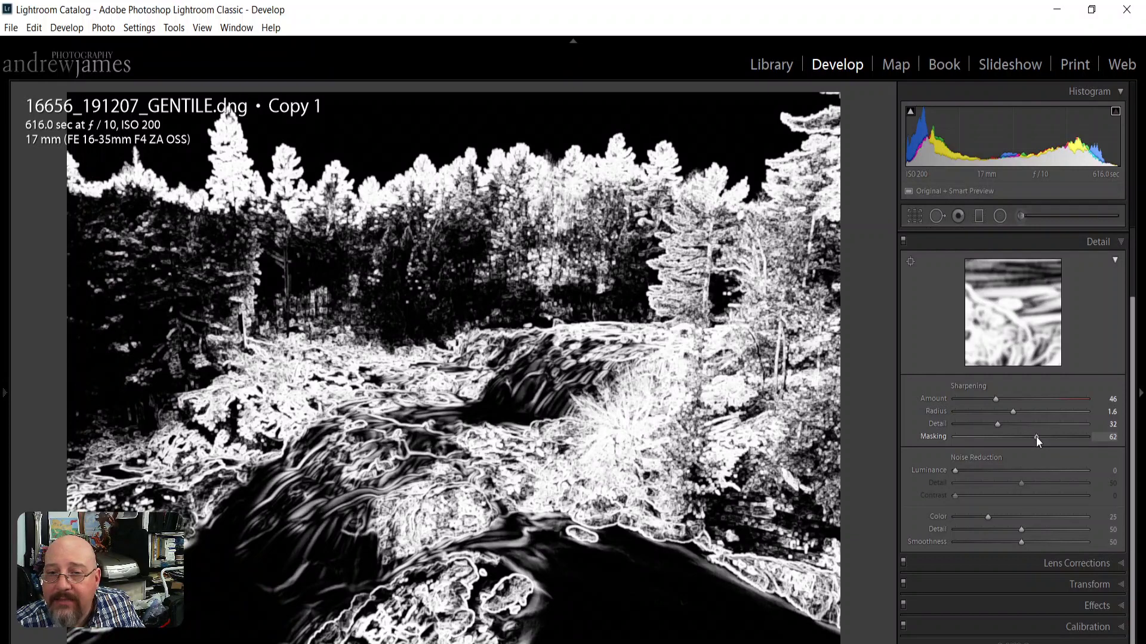
{"action": "left_click_drag", "start_coordinate": [1036, 436], "coordinate": [1036, 437]}
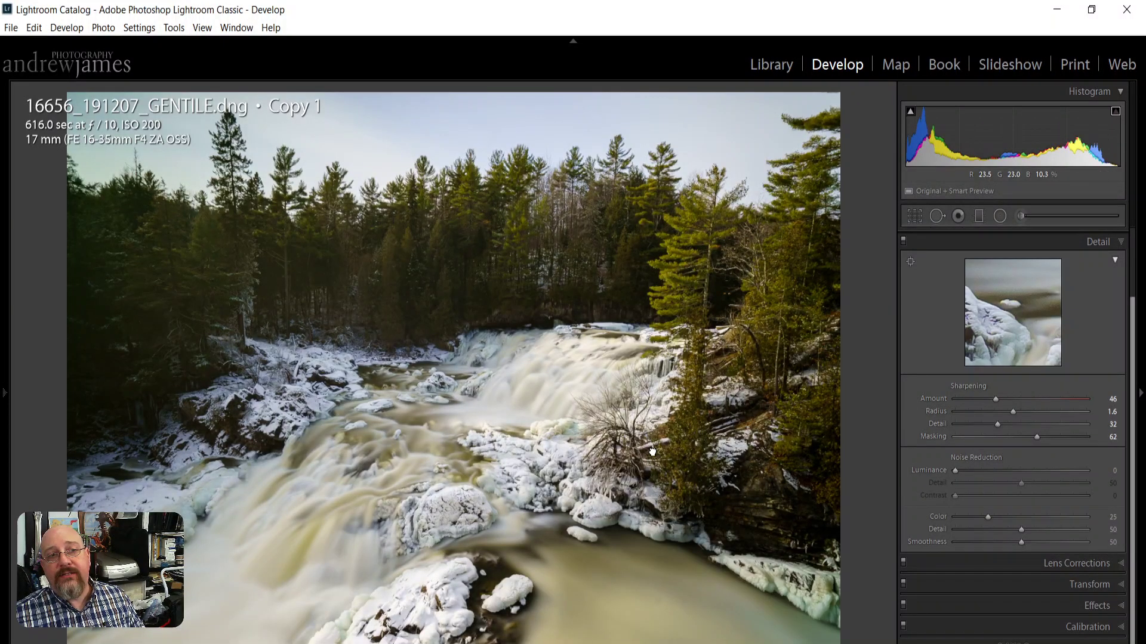
- Examine the sharpened result up close on the bare bush, the flowing water and the ice-covered rock
{"action": "left_click", "coordinate": [707, 400]}
{"action": "left_click_drag", "start_coordinate": [739, 218], "coordinate": [755, 456]}
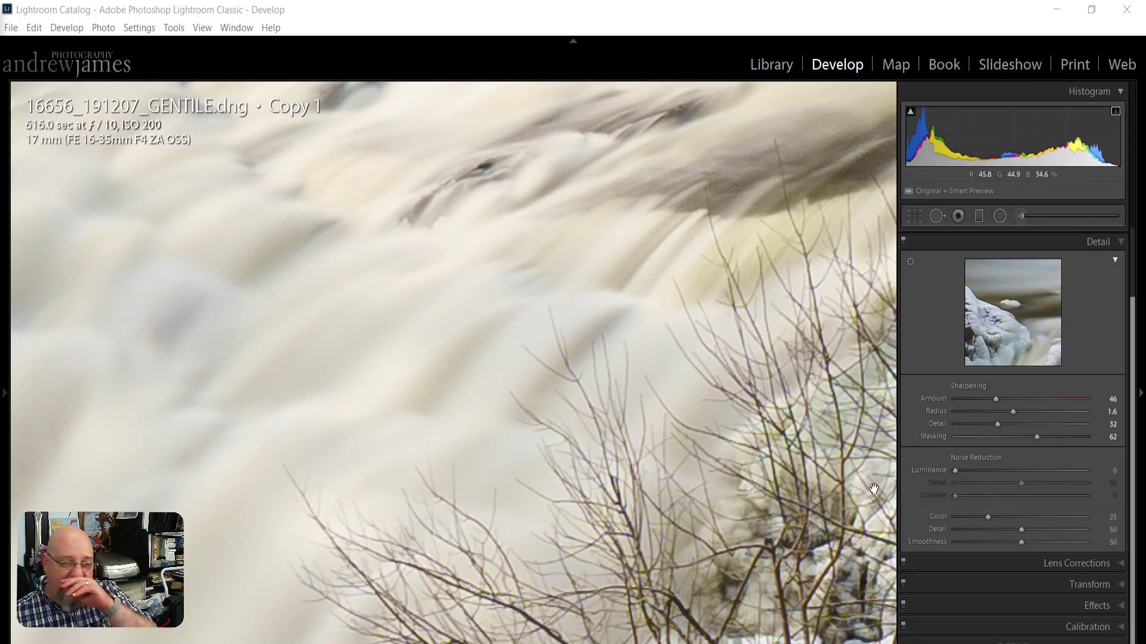
{"action": "left_click", "coordinate": [366, 316]}
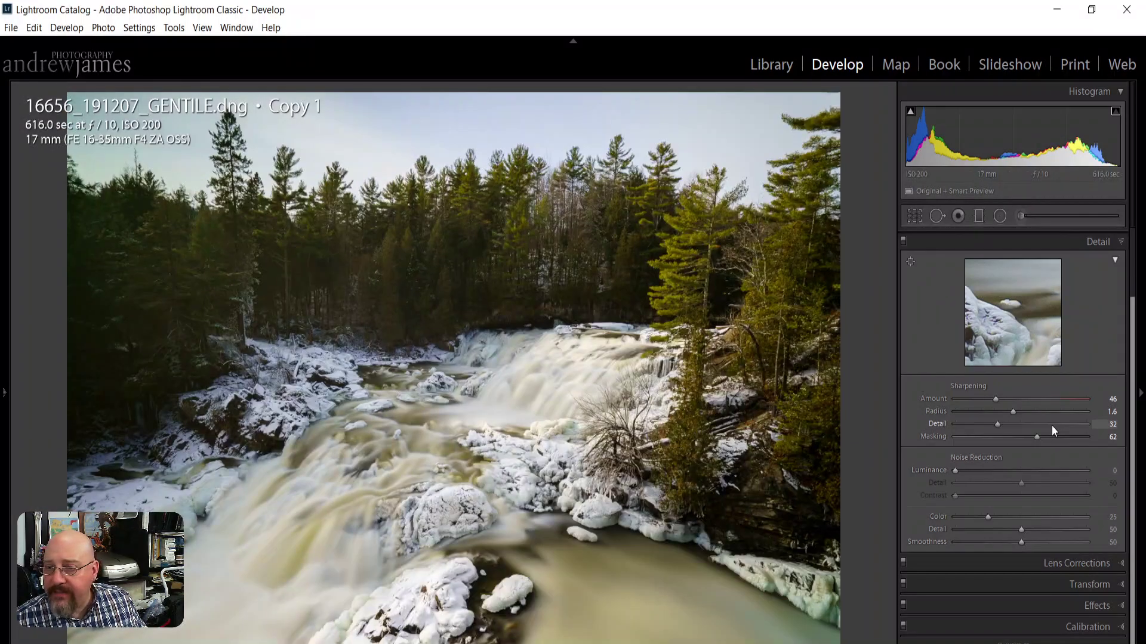
{"action": "key", "text": "alt"}
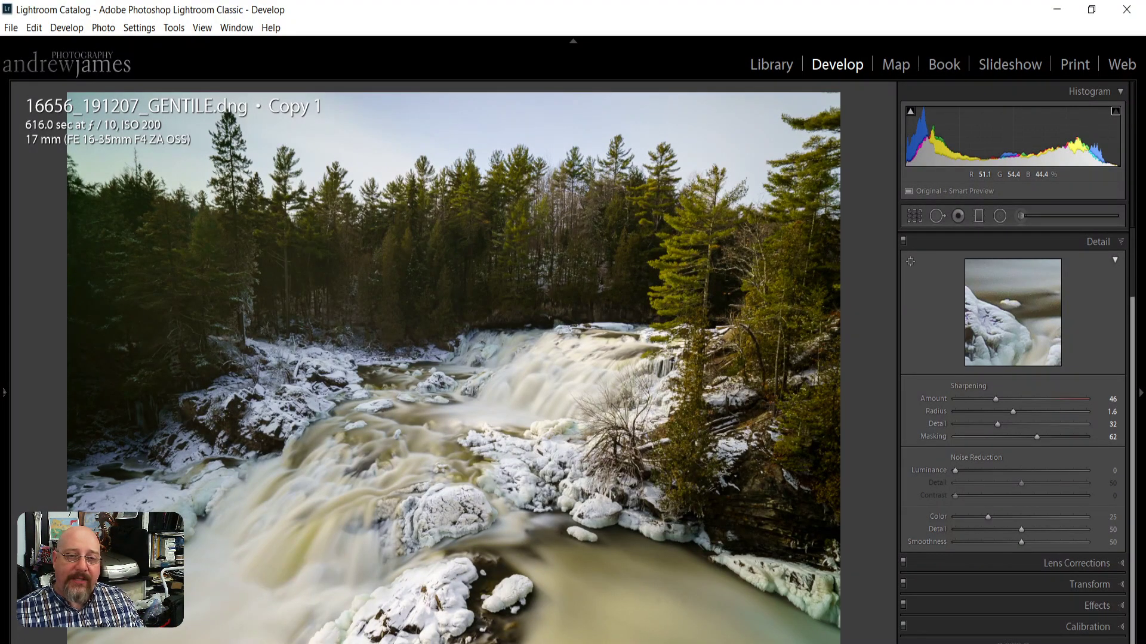
{"action": "left_click", "coordinate": [444, 524]}
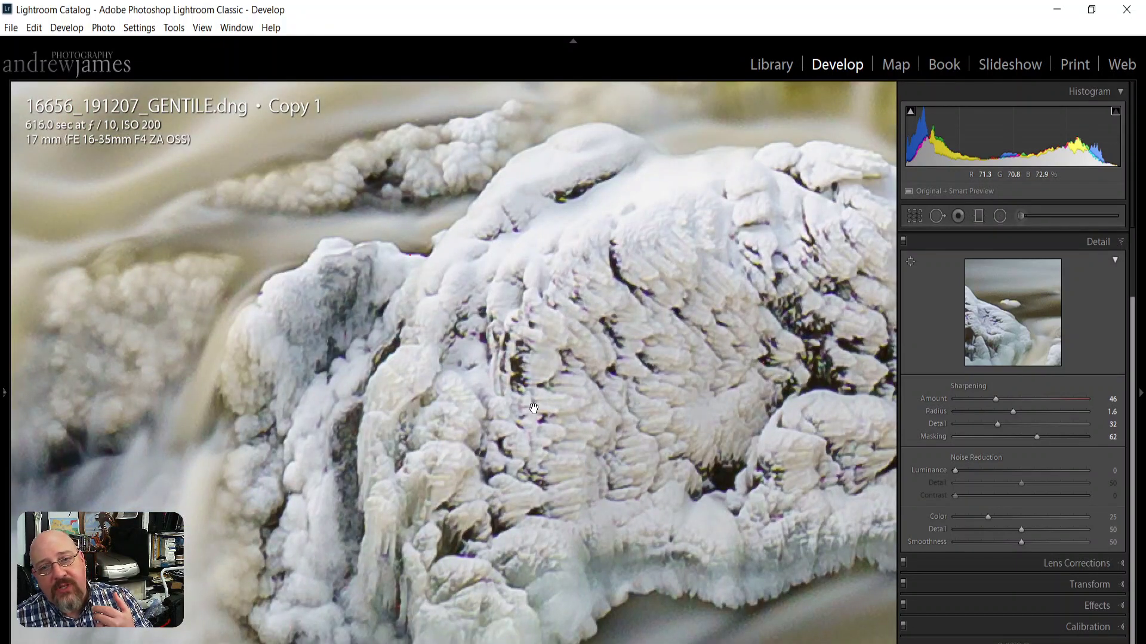
{"action": "left_click", "coordinate": [658, 368]}
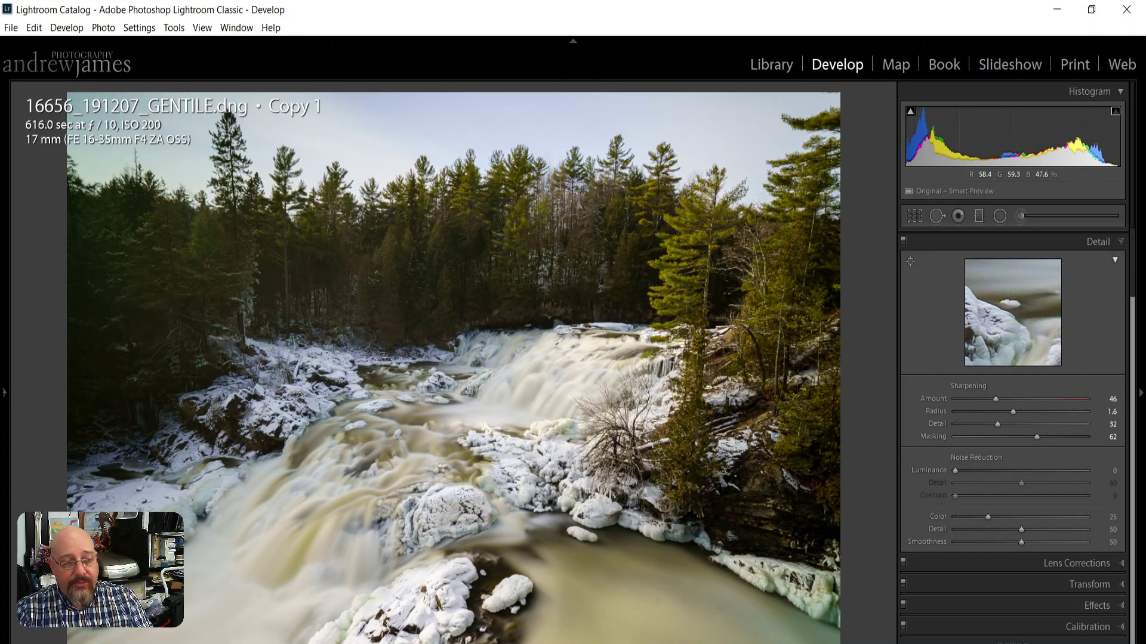
{"action": "key", "text": "g"}
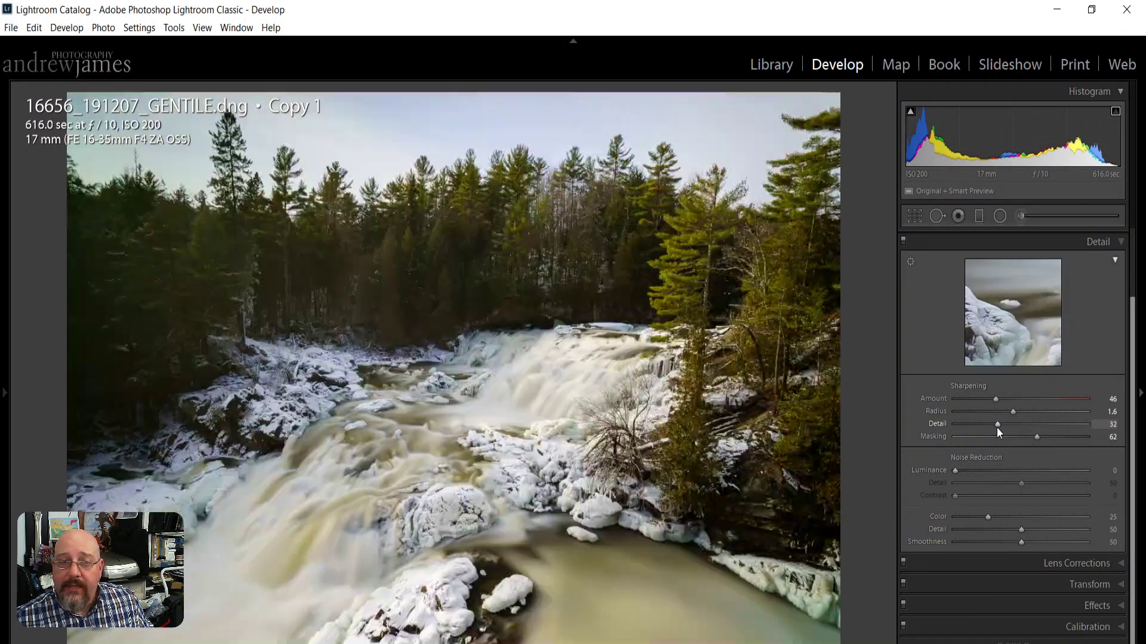
- Review the Detail preview on the whole photo and the Masking preview on a close view of the icy river rocks
{"action": "left_click", "coordinate": [997, 424], "text": "alt"}
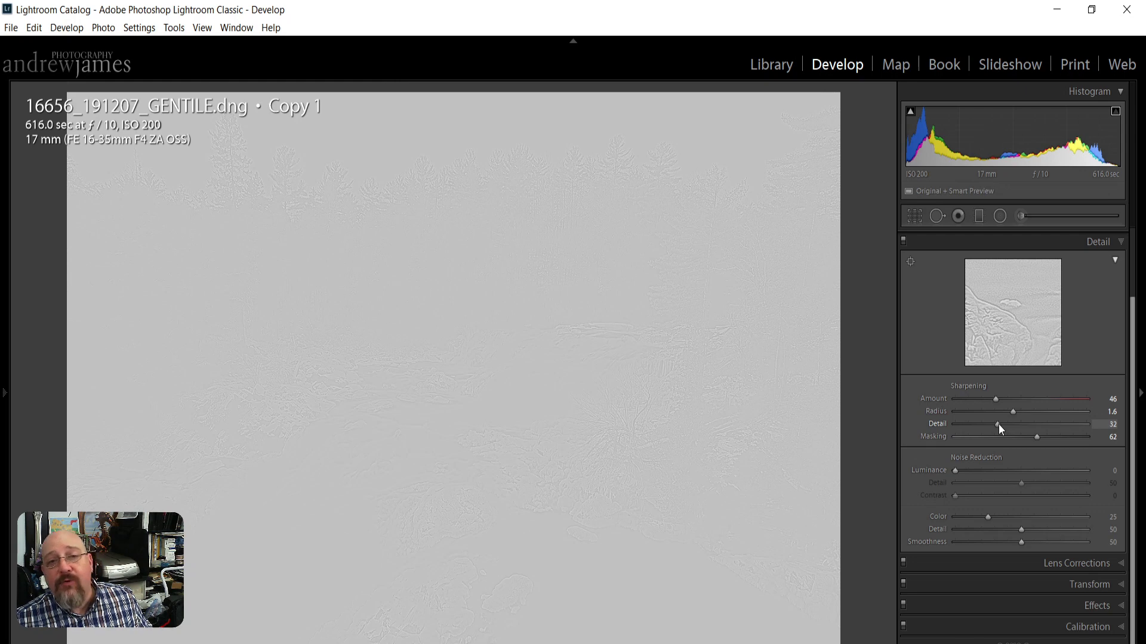
{"action": "left_click_drag", "start_coordinate": [998, 424], "coordinate": [997, 424]}
{"action": "left_click", "coordinate": [495, 370]}
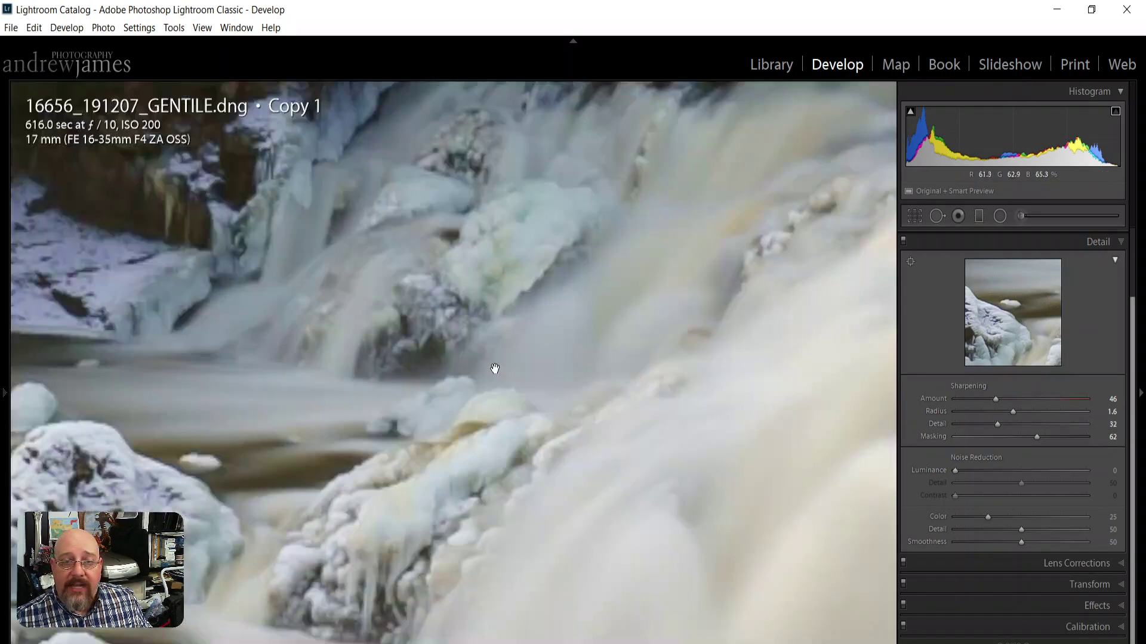
{"action": "left_click_drag", "start_coordinate": [428, 501], "coordinate": [673, 429]}
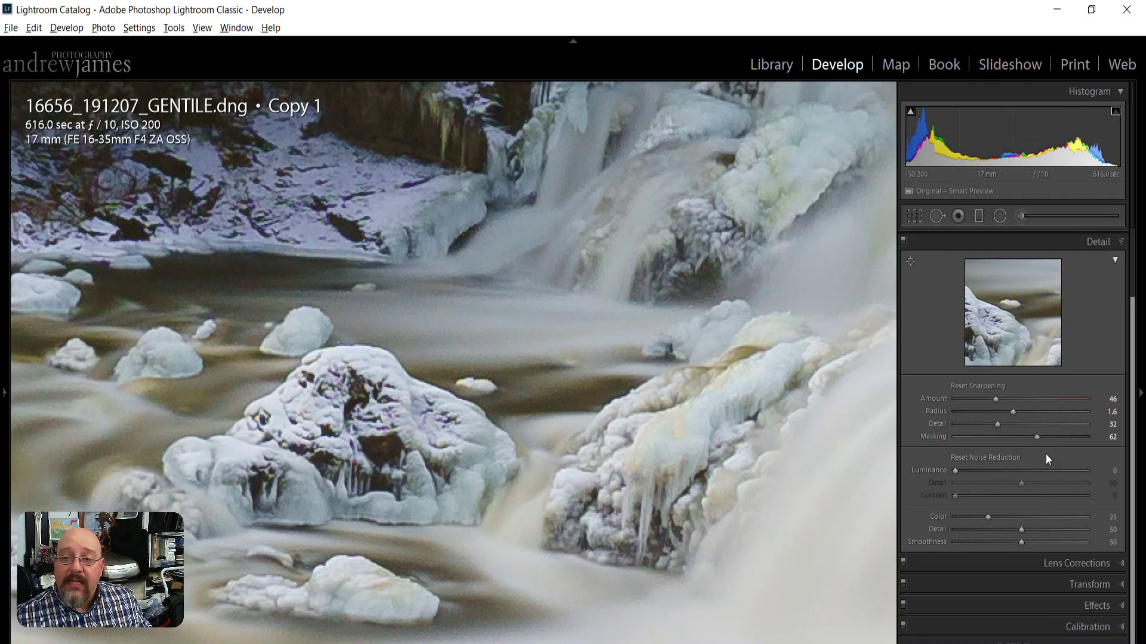
{"action": "left_click", "coordinate": [1040, 438], "text": "alt"}
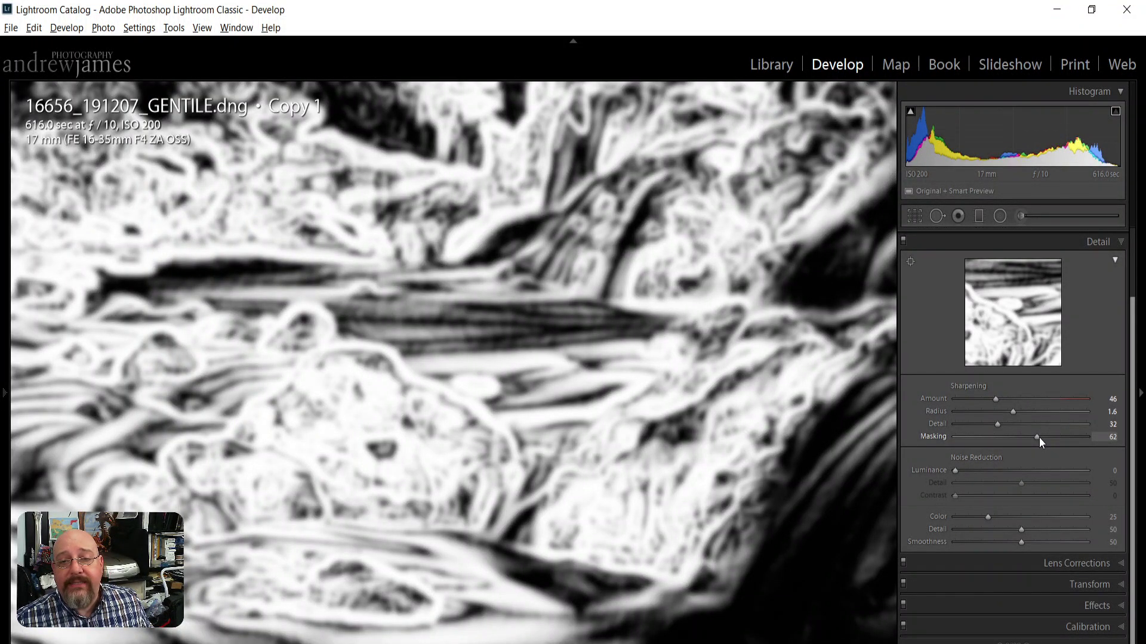
- Set the sharpening Masking to 63, using the black-and-white mask preview on the icy river rocks
{"action": "left_click_drag", "start_coordinate": [1040, 438], "coordinate": [1040, 436]}
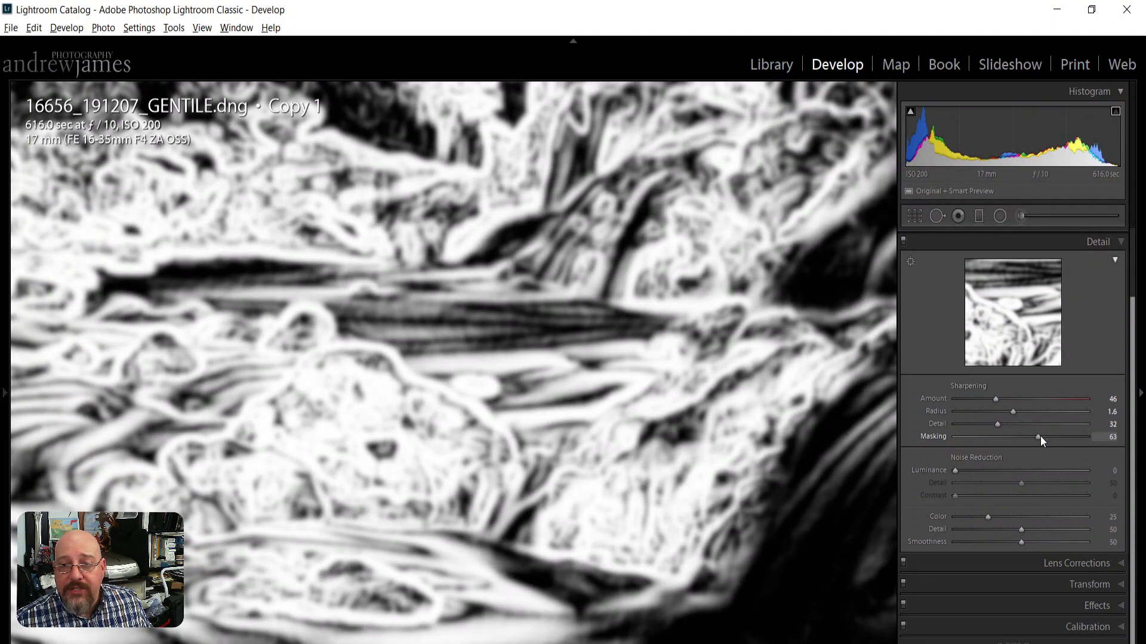
{"action": "left_click_drag", "start_coordinate": [1040, 436], "coordinate": [1040, 436]}
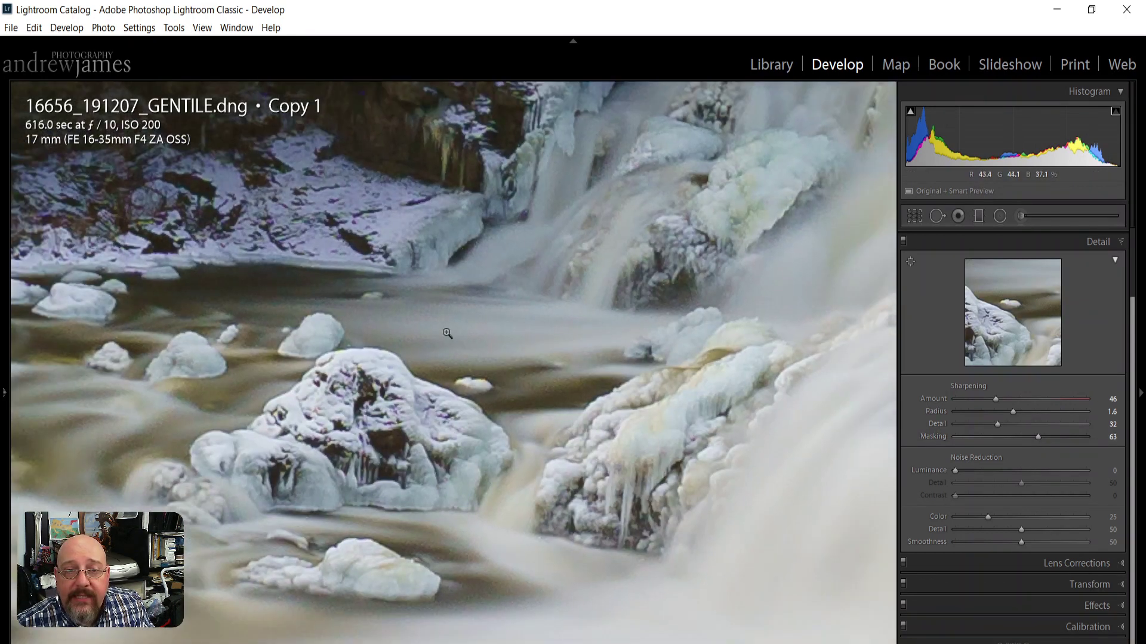
{"action": "left_click", "coordinate": [445, 332]}
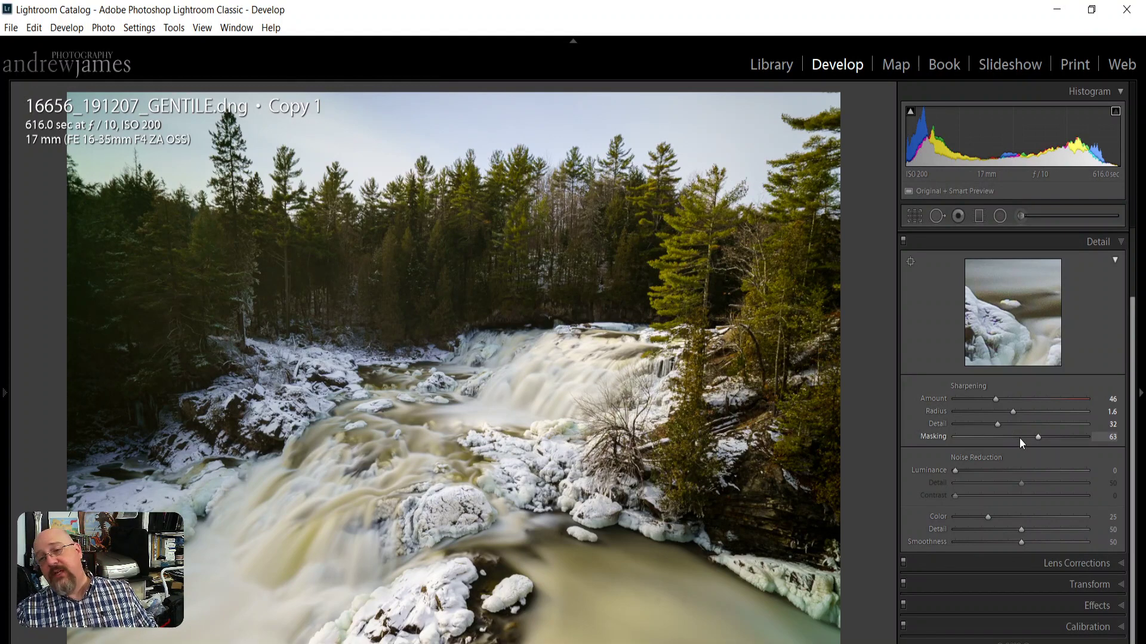
- Examine the sharpening up close on the snow-covered rock in the river and the water around it
{"action": "left_click", "coordinate": [475, 495]}
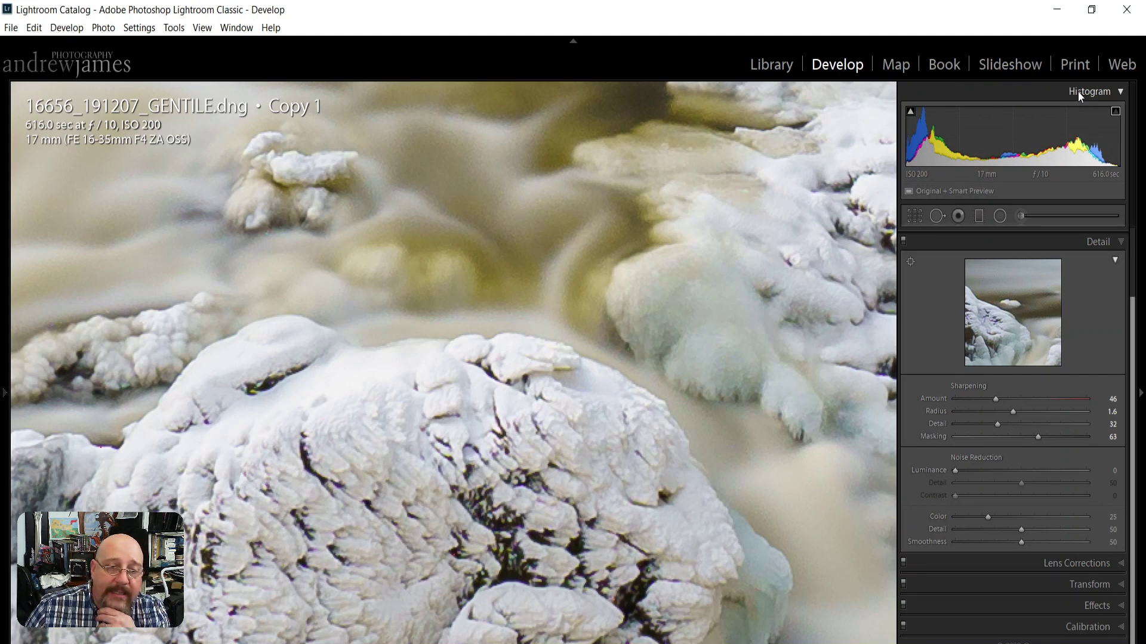
{"action": "left_click_drag", "start_coordinate": [186, 540], "coordinate": [576, 296]}
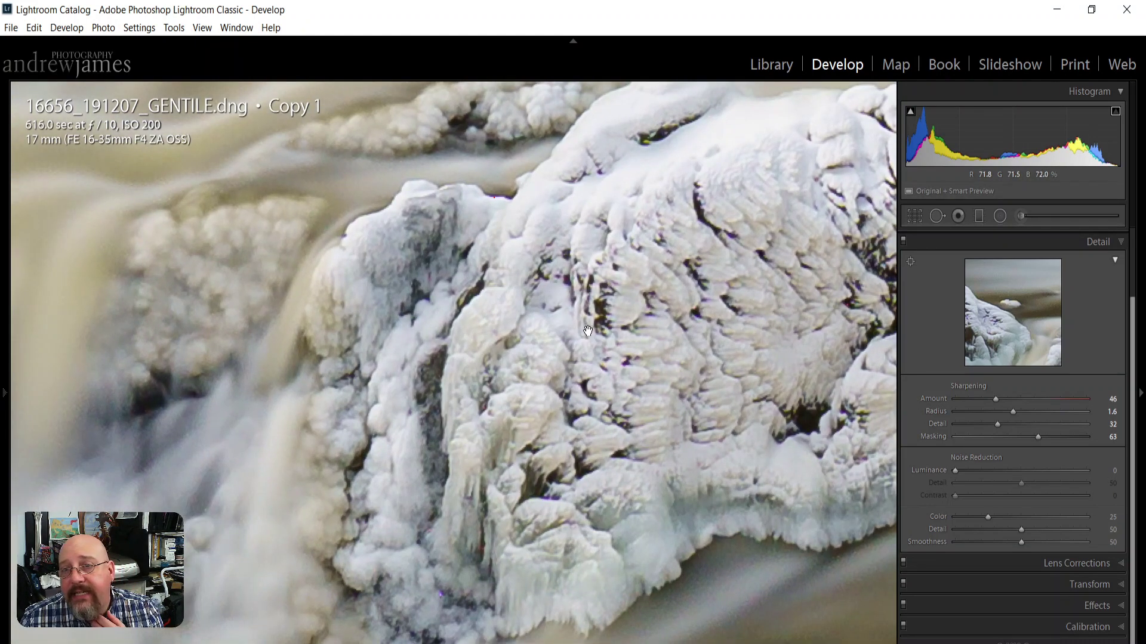
{"action": "left_click_drag", "start_coordinate": [593, 306], "coordinate": [465, 361]}
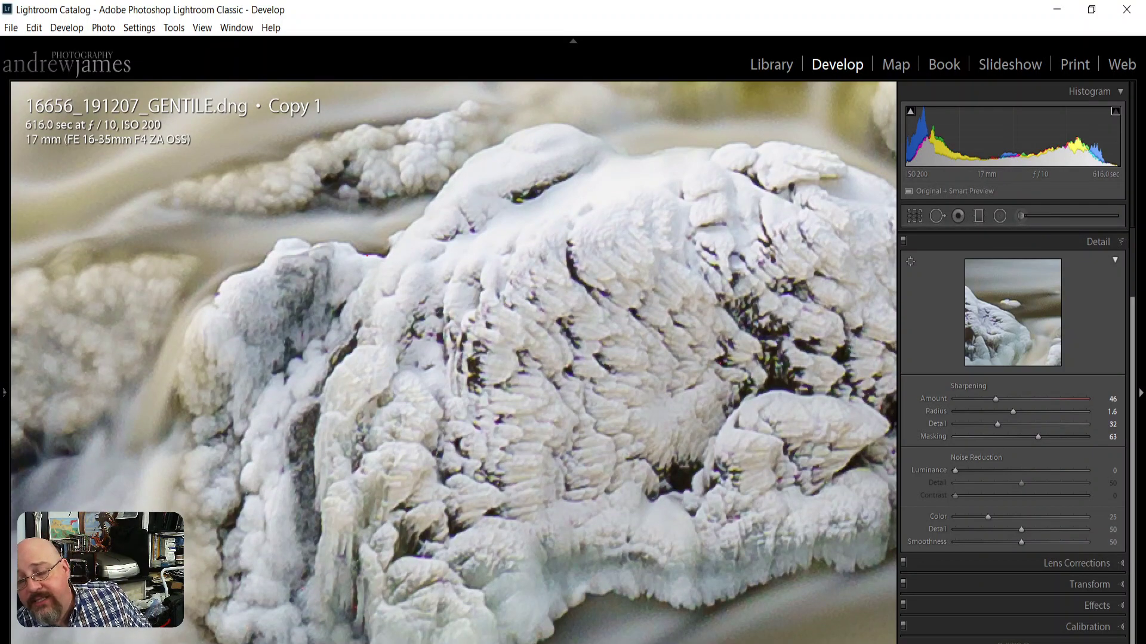
- Open the Lens Corrections profile settings and compare the whole photo with Enable Profile Corrections off and on
{"action": "left_click", "coordinate": [1120, 565]}
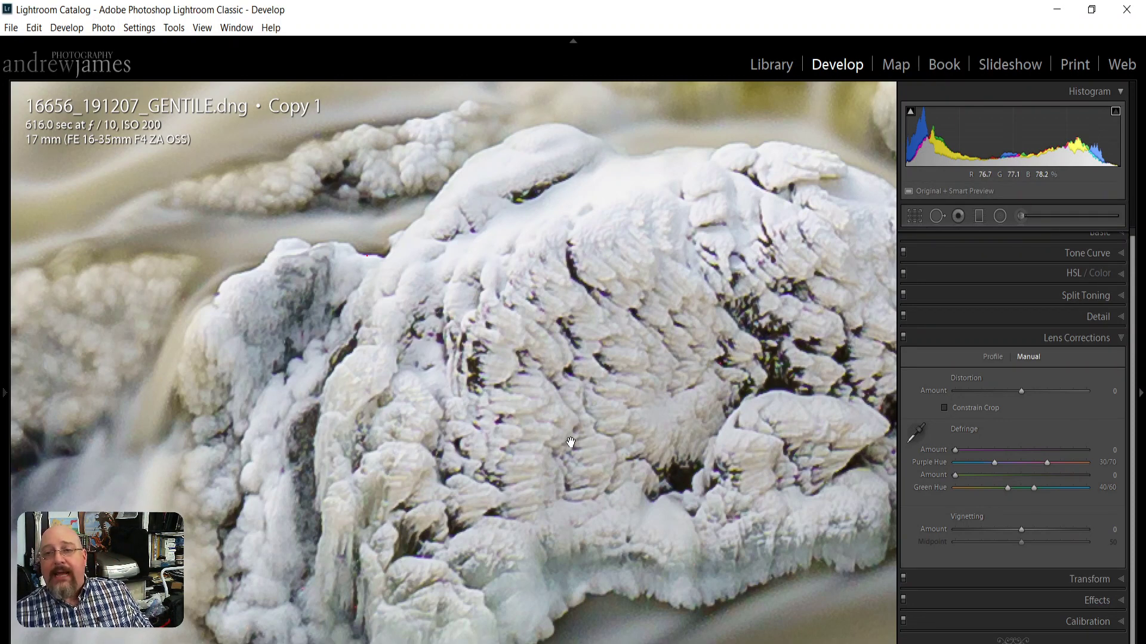
{"action": "left_click", "coordinate": [993, 356]}
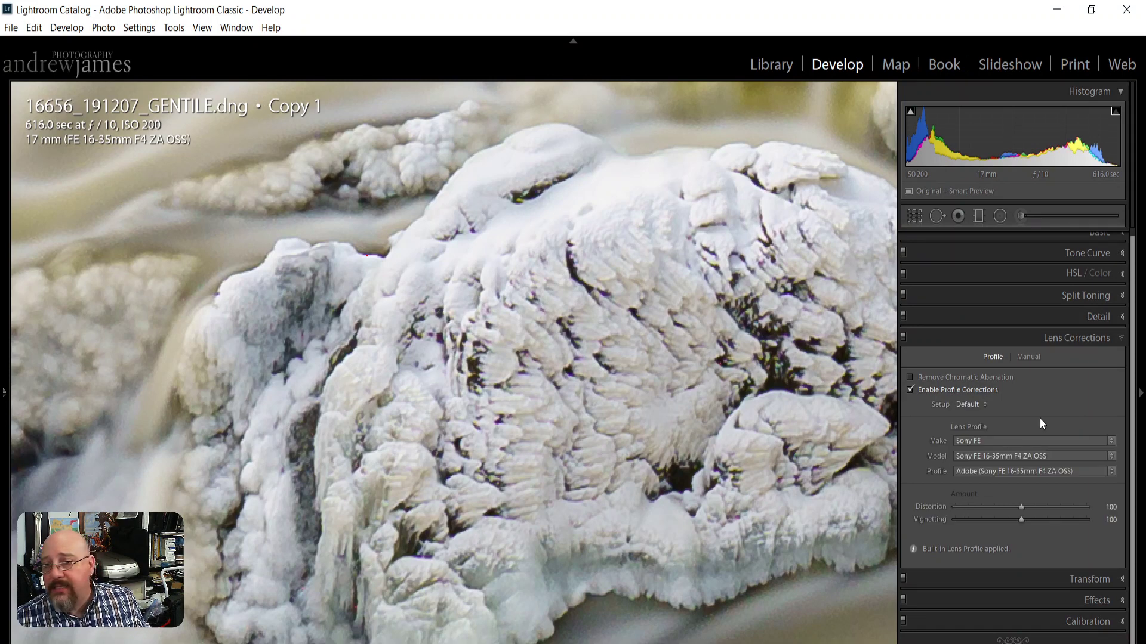
{"action": "key", "text": "z"}
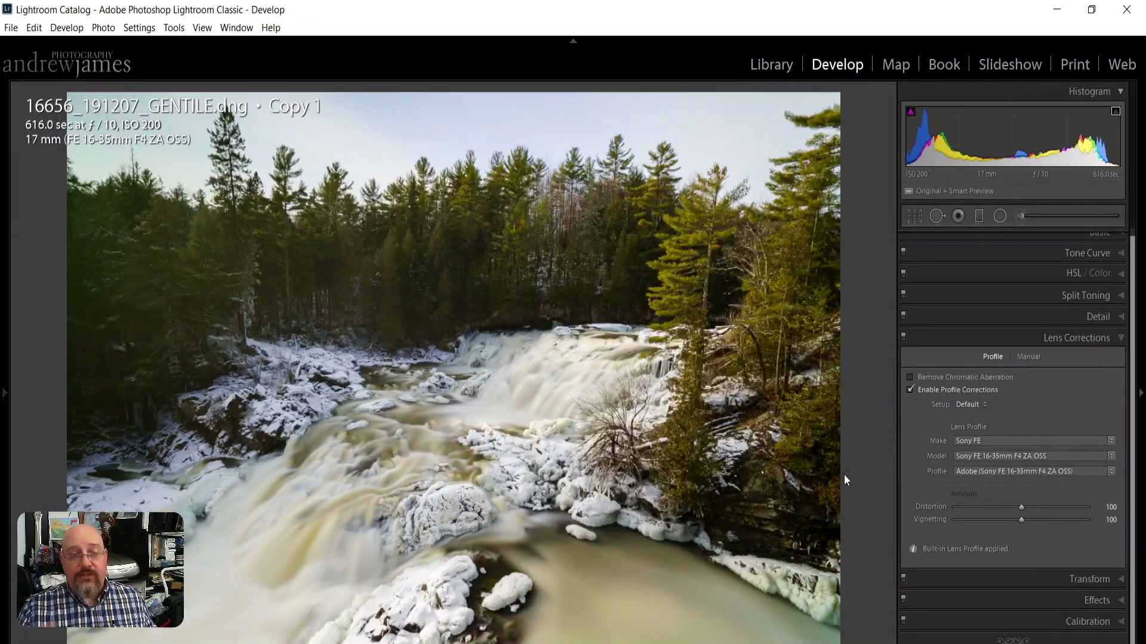
{"action": "left_click", "coordinate": [910, 389]}
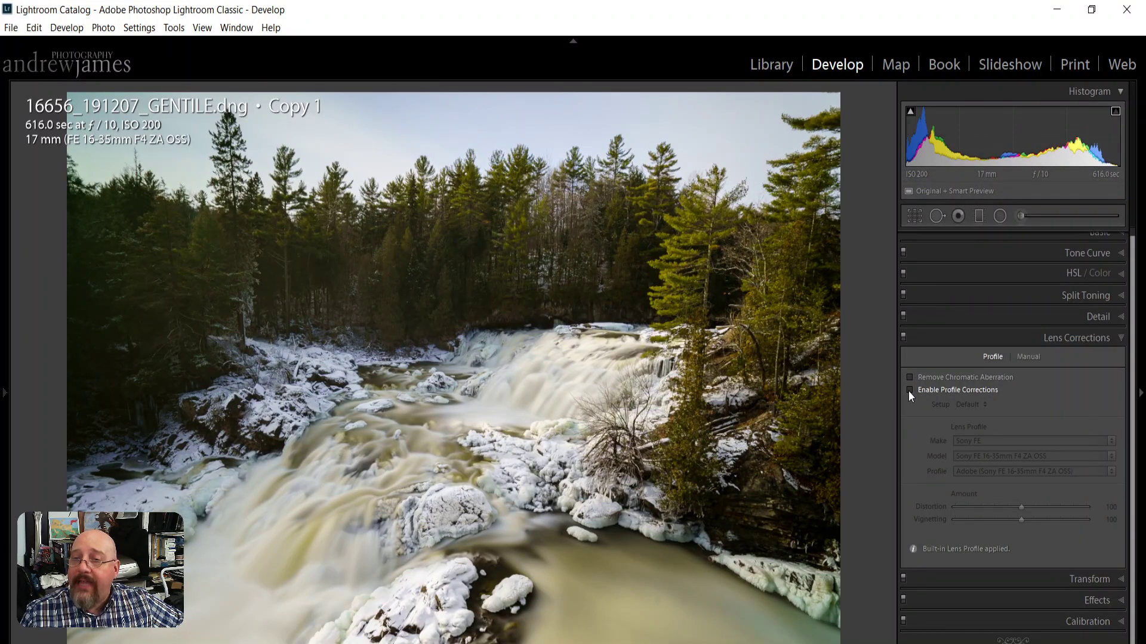
{"action": "left_click", "coordinate": [909, 391]}
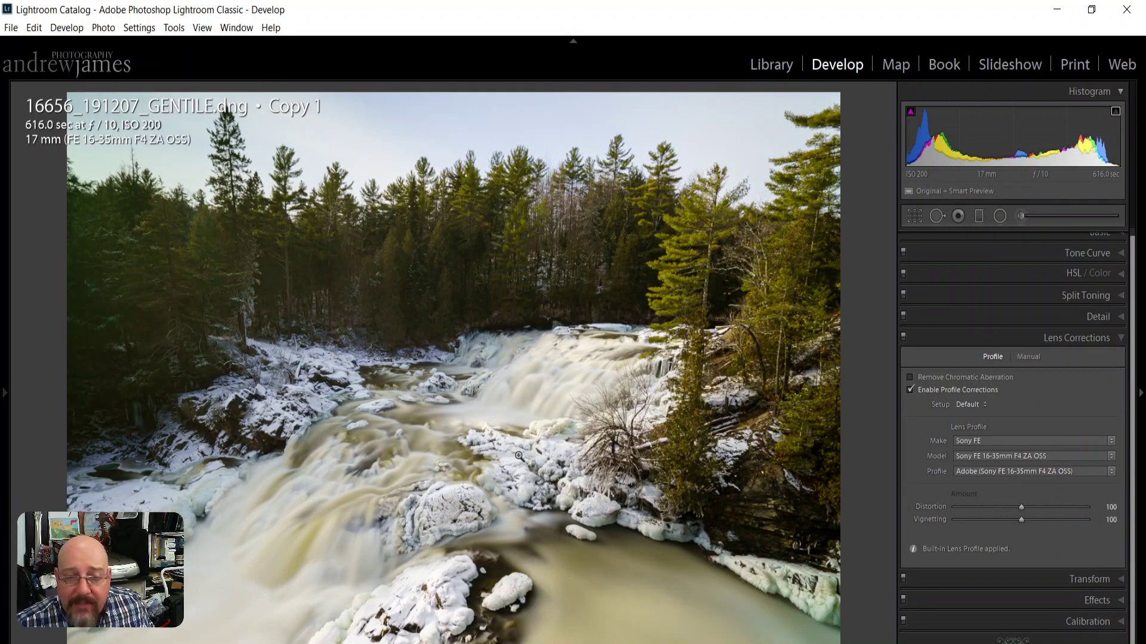
- Turn on Remove Chromatic Aberration while viewing the snow-covered rock up close, keeping the lens profile Setup at Default
{"action": "left_click", "coordinate": [532, 606]}
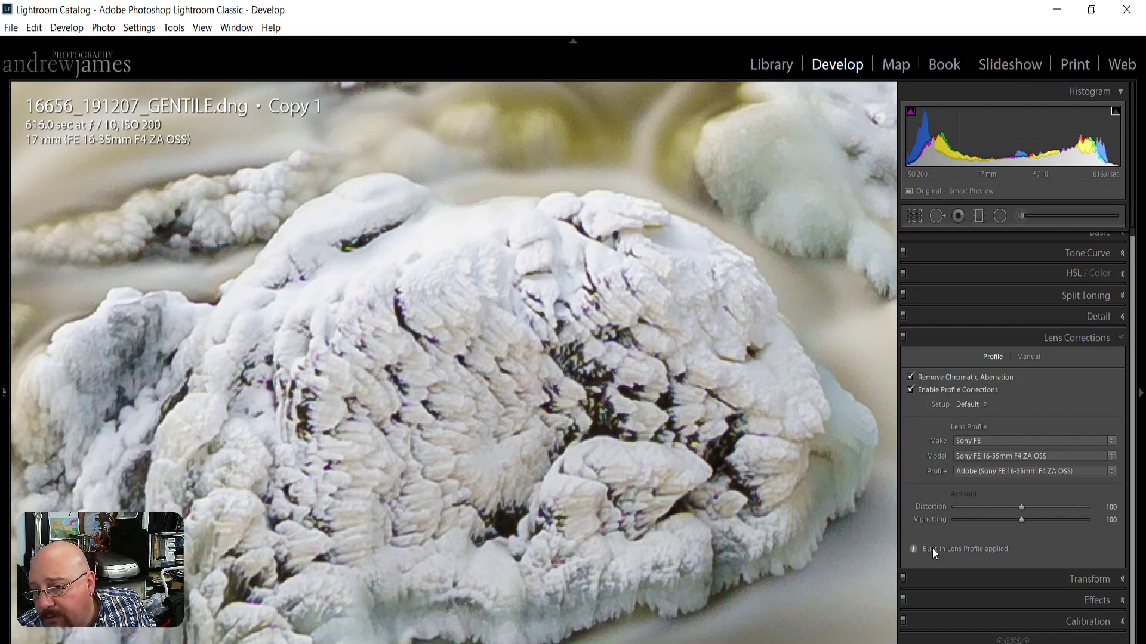
{"action": "left_click", "coordinate": [964, 406]}
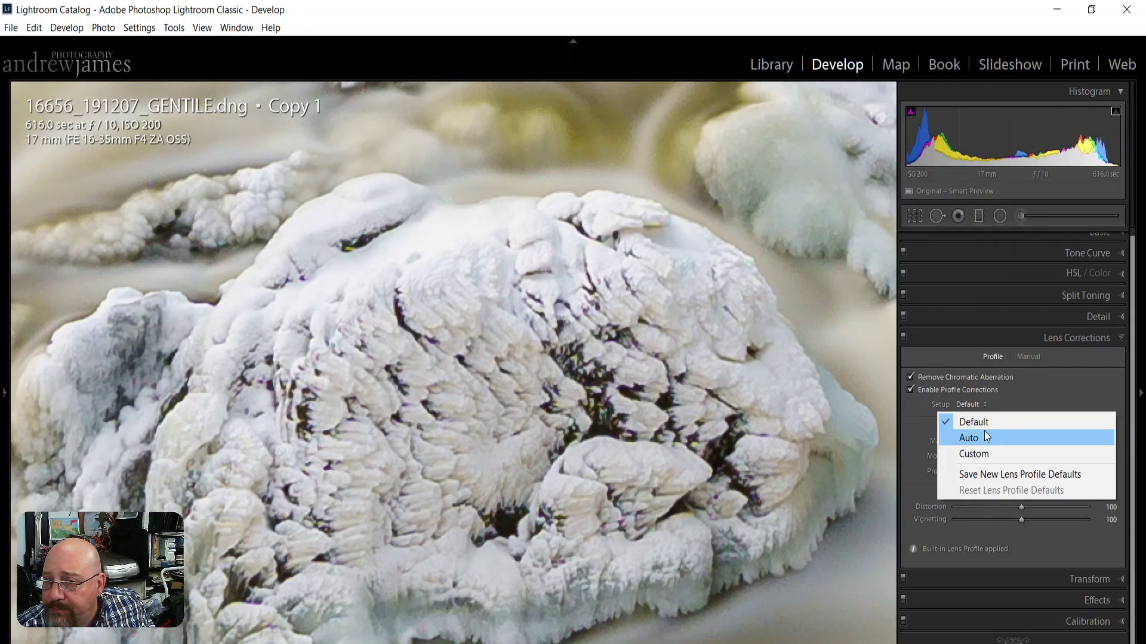
{"action": "left_click", "coordinate": [1021, 389]}
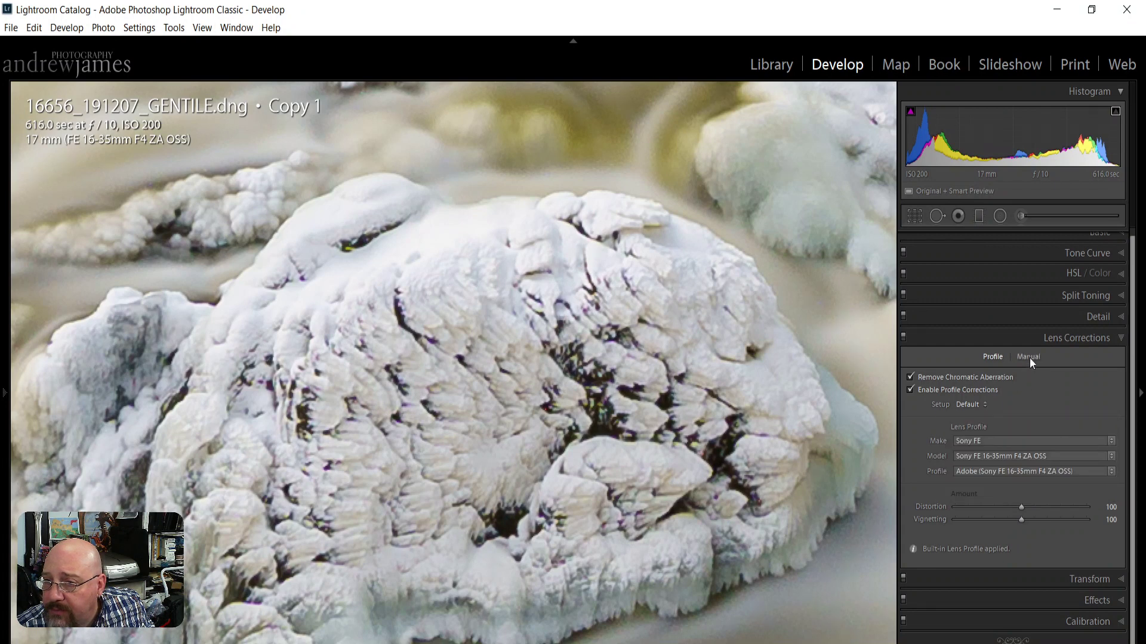
- Defringe the photo by sampling a purple fringe on the snow-covered rock, giving Amount 4 and Purple Hue 28/55
{"action": "left_click", "coordinate": [1028, 357]}
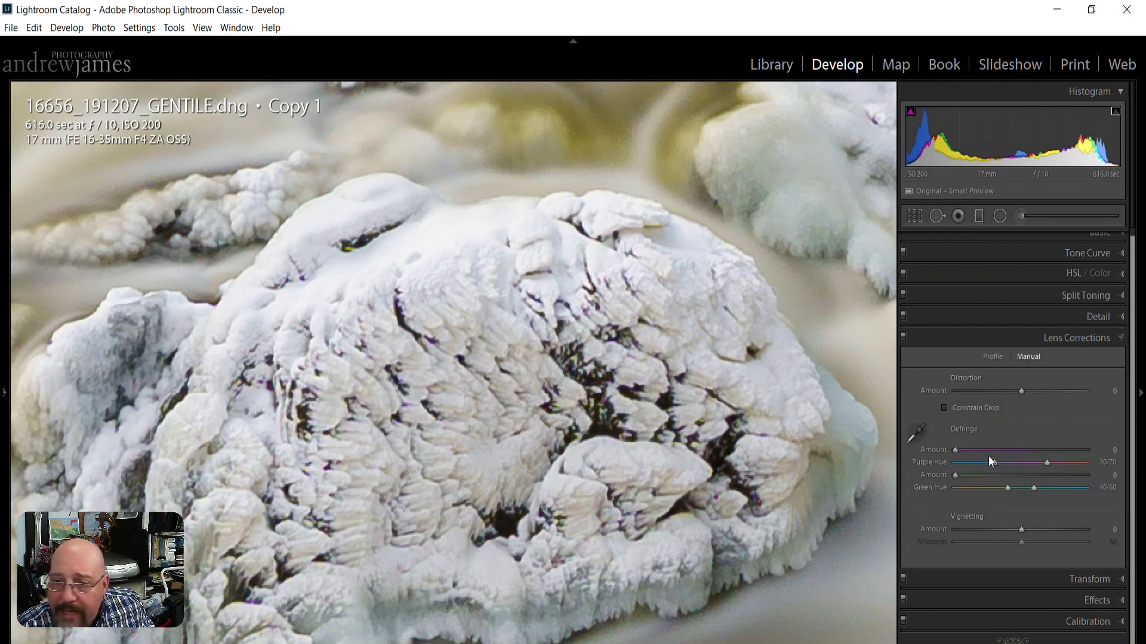
{"action": "left_click", "coordinate": [917, 434]}
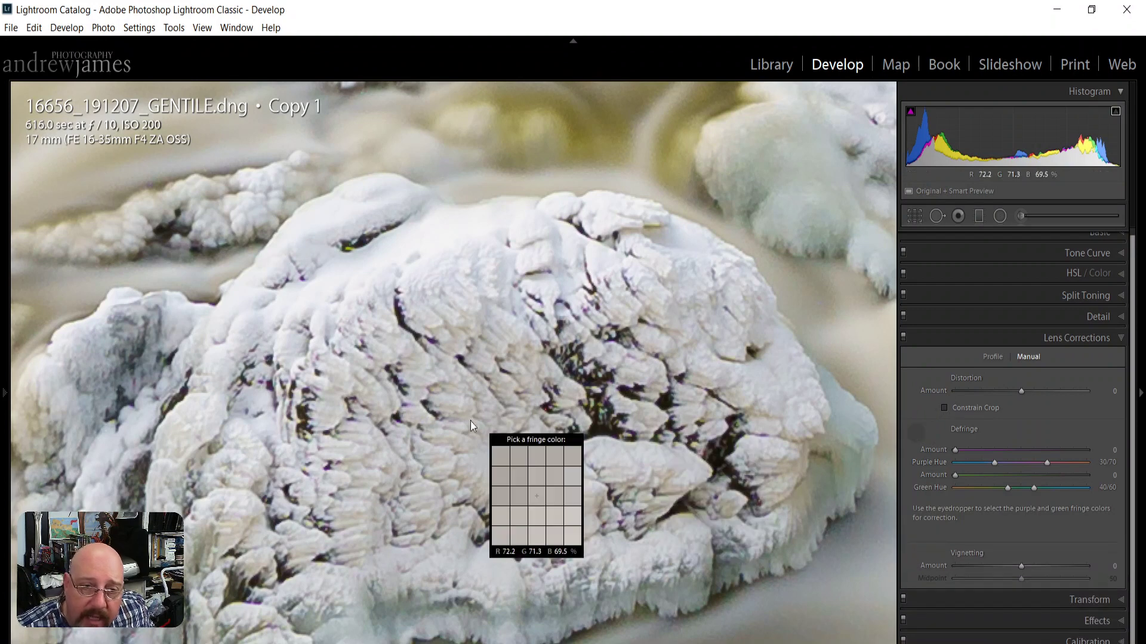
{"action": "left_click", "coordinate": [409, 406]}
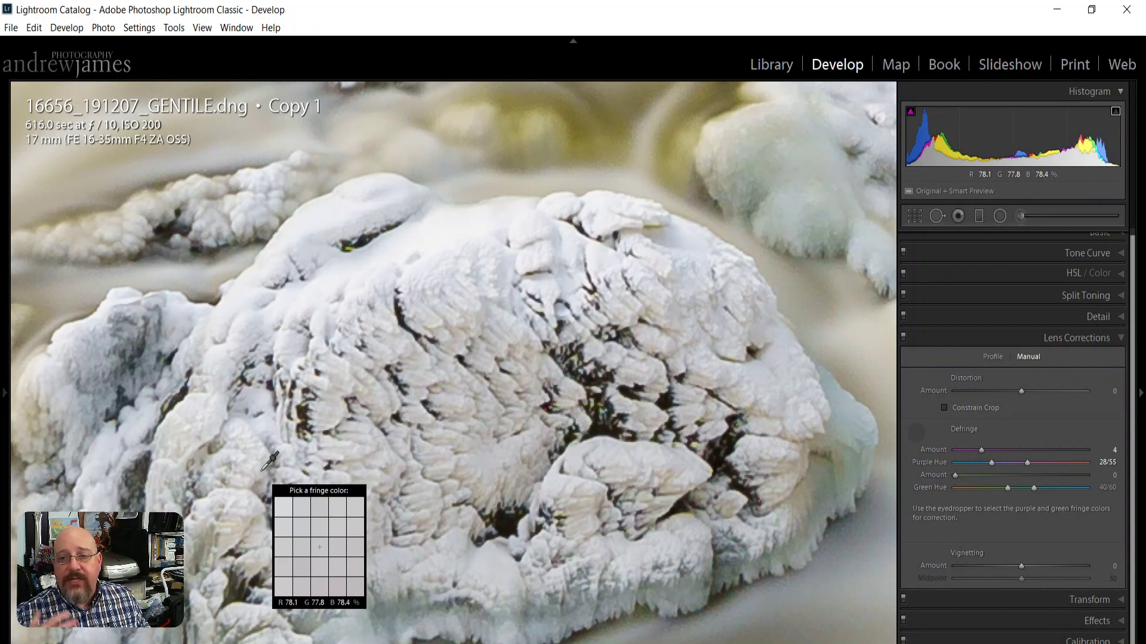
{"action": "left_click", "coordinate": [920, 433]}
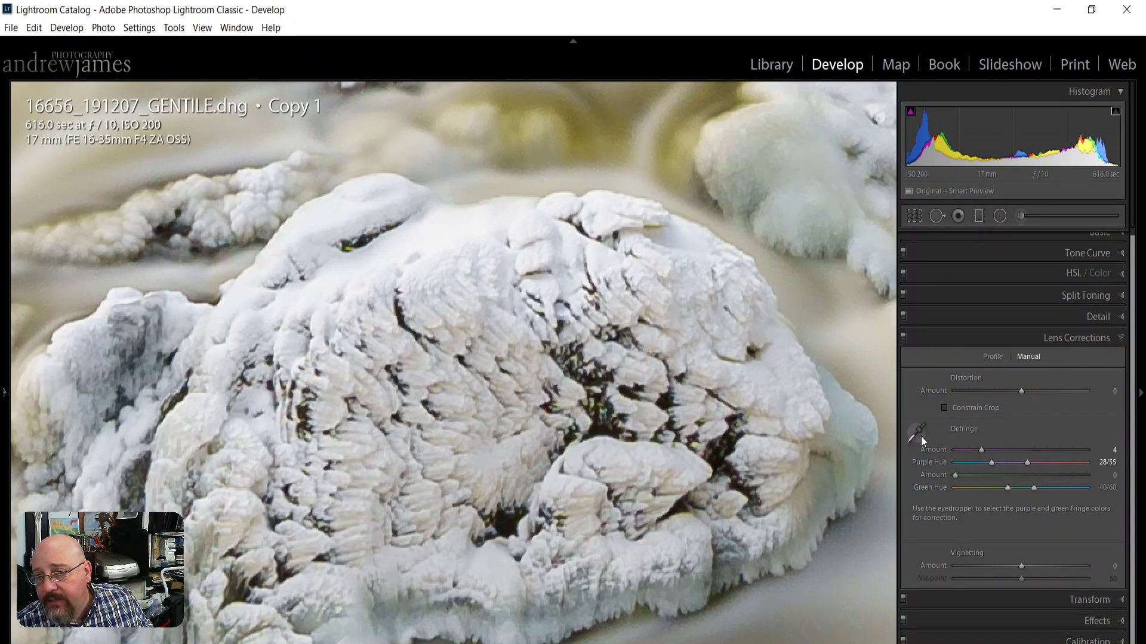
{"action": "left_click", "coordinate": [992, 357]}
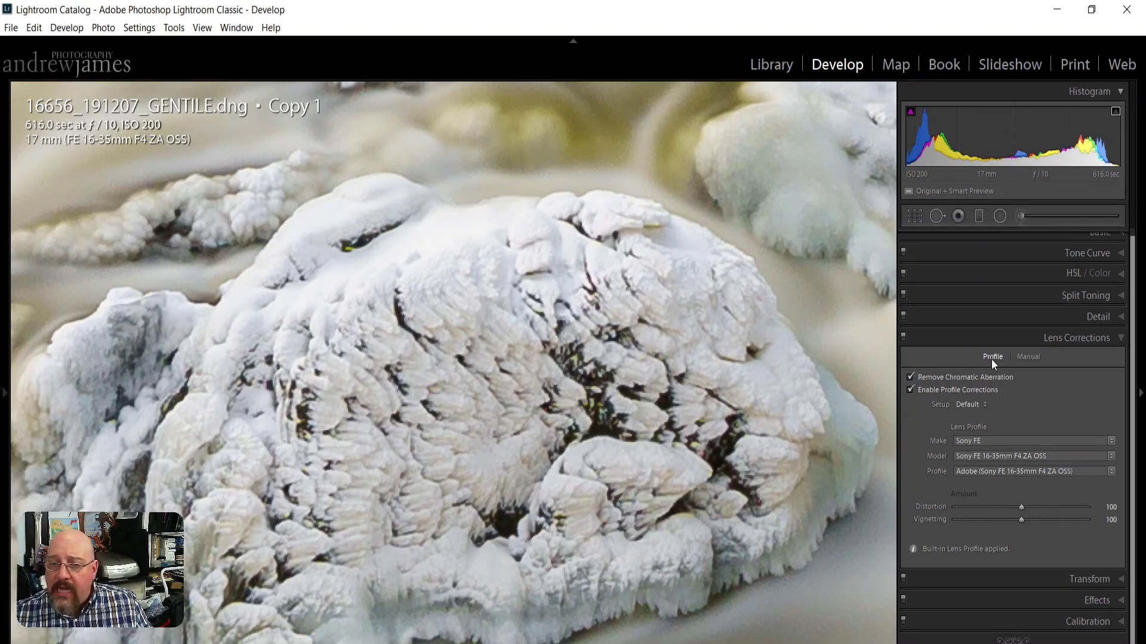
{"action": "left_click", "coordinate": [516, 434]}
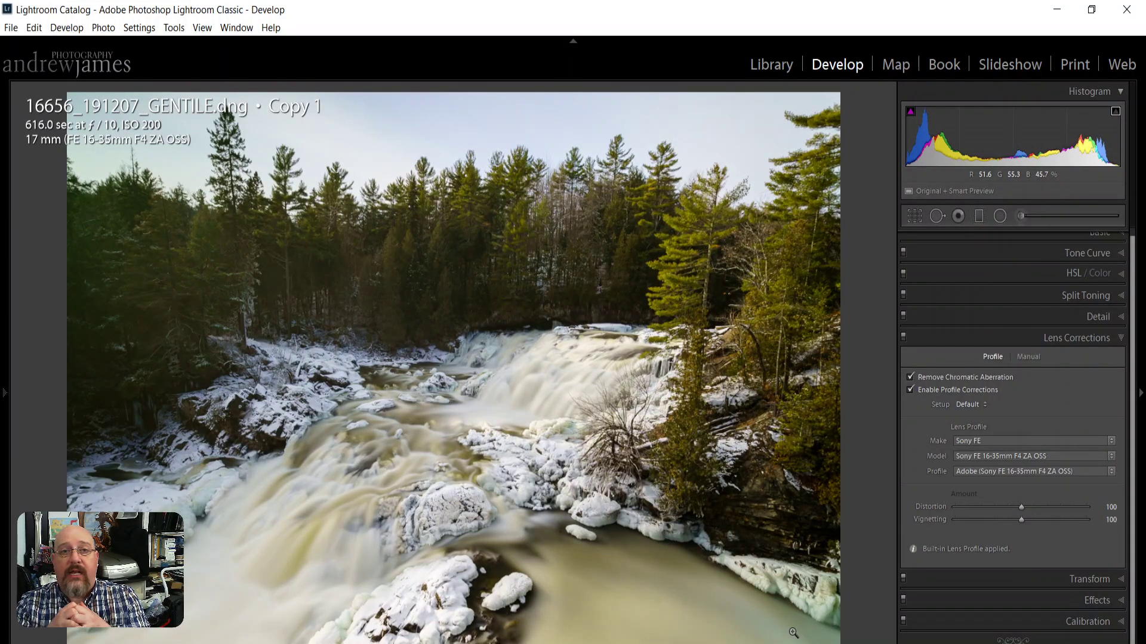
- Inspect the photo at close zoom for spots and distractions, from the sky through the trees and falls to the lower-right corner
{"action": "left_click", "coordinate": [396, 130]}
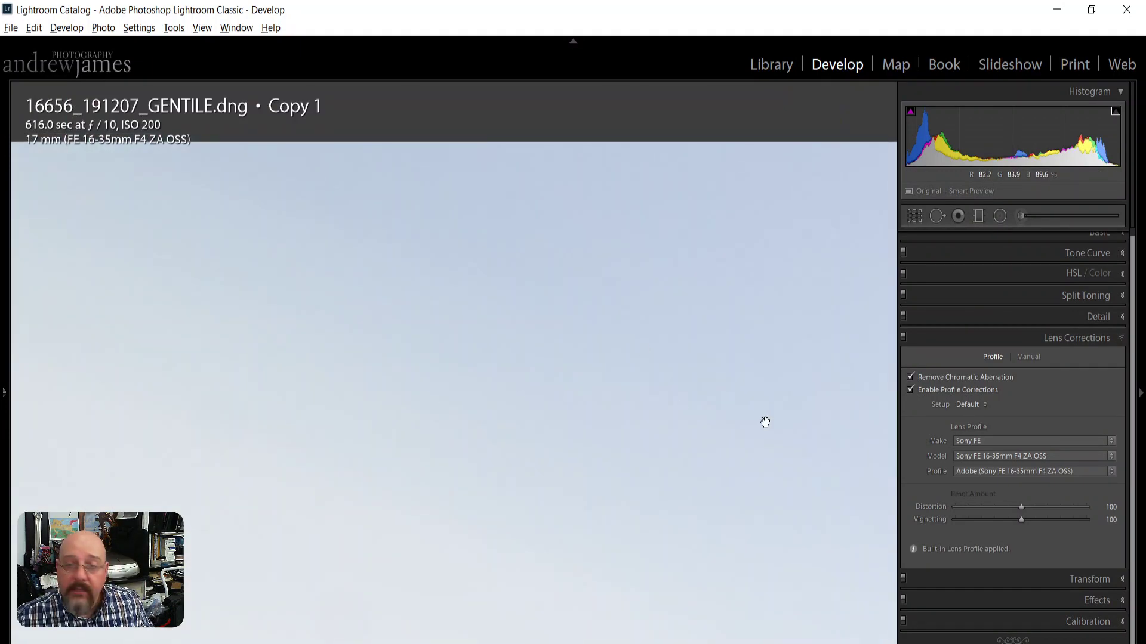
{"action": "left_click_drag", "start_coordinate": [800, 406], "coordinate": [130, 358]}
{"action": "left_click_drag", "start_coordinate": [517, 366], "coordinate": [480, 287]}
{"action": "left_click_drag", "start_coordinate": [842, 323], "coordinate": [639, 238]}
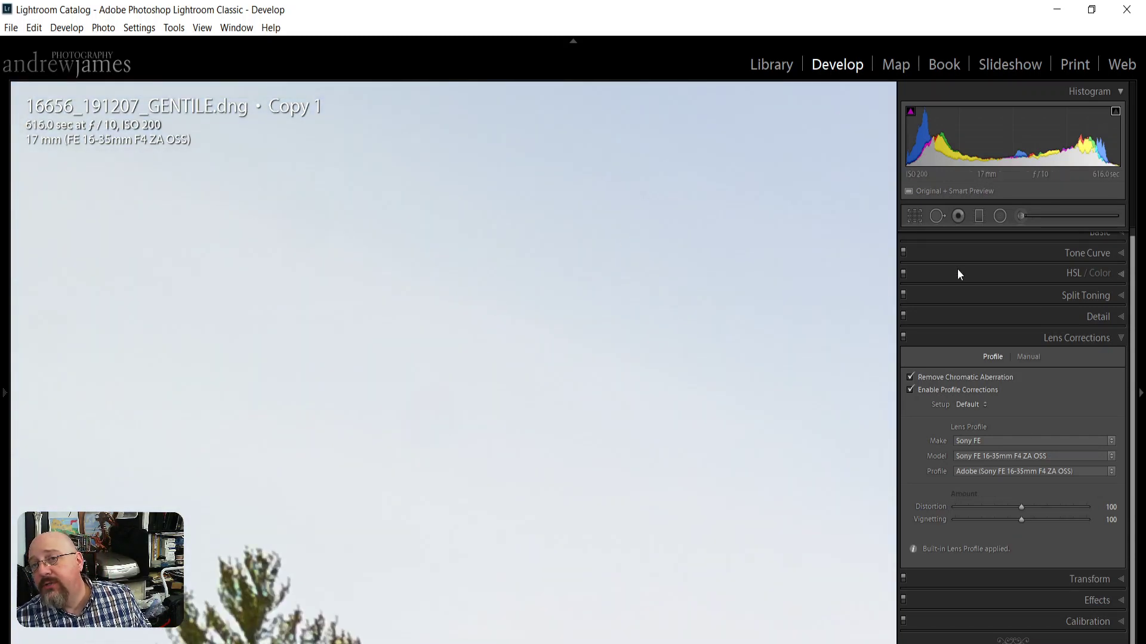
{"action": "scroll", "coordinate": [1047, 327], "scroll_direction": "up", "scroll_amount": 1}
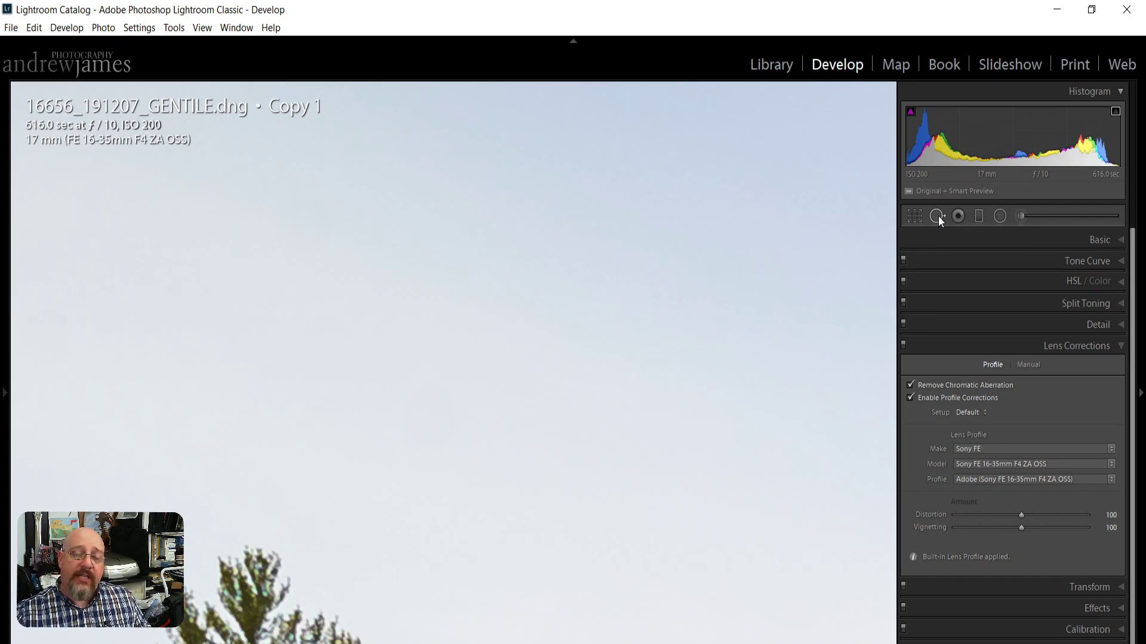
{"action": "left_click", "coordinate": [775, 558]}
{"action": "scroll", "coordinate": [500, 216], "scroll_direction": "down", "scroll_amount": 5}
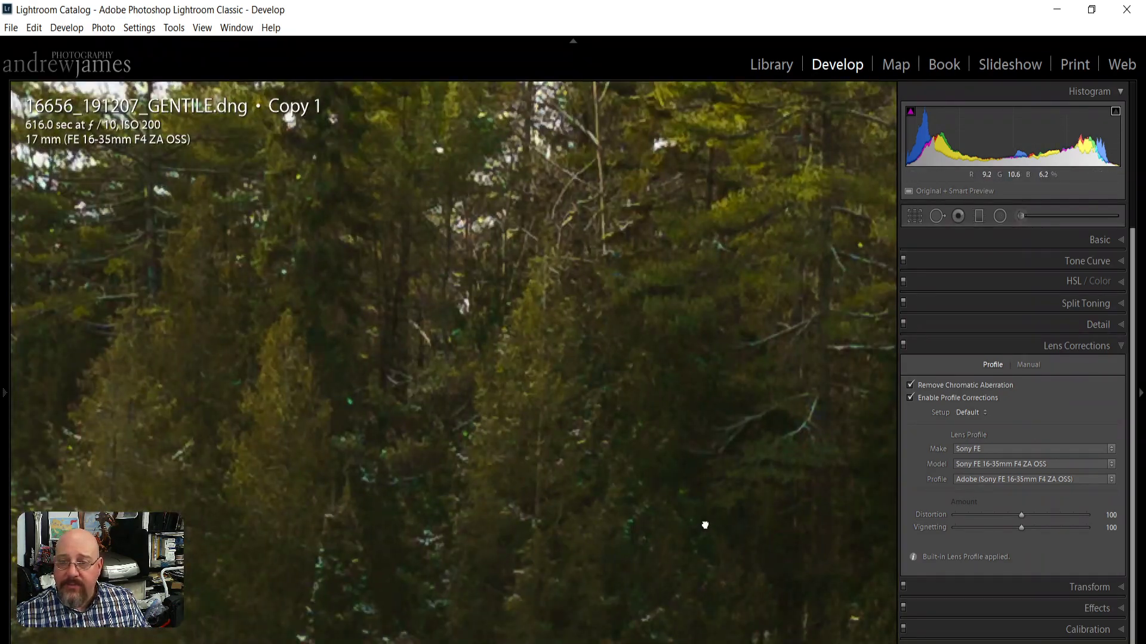
{"action": "scroll", "coordinate": [704, 526], "scroll_direction": "down", "scroll_amount": 8}
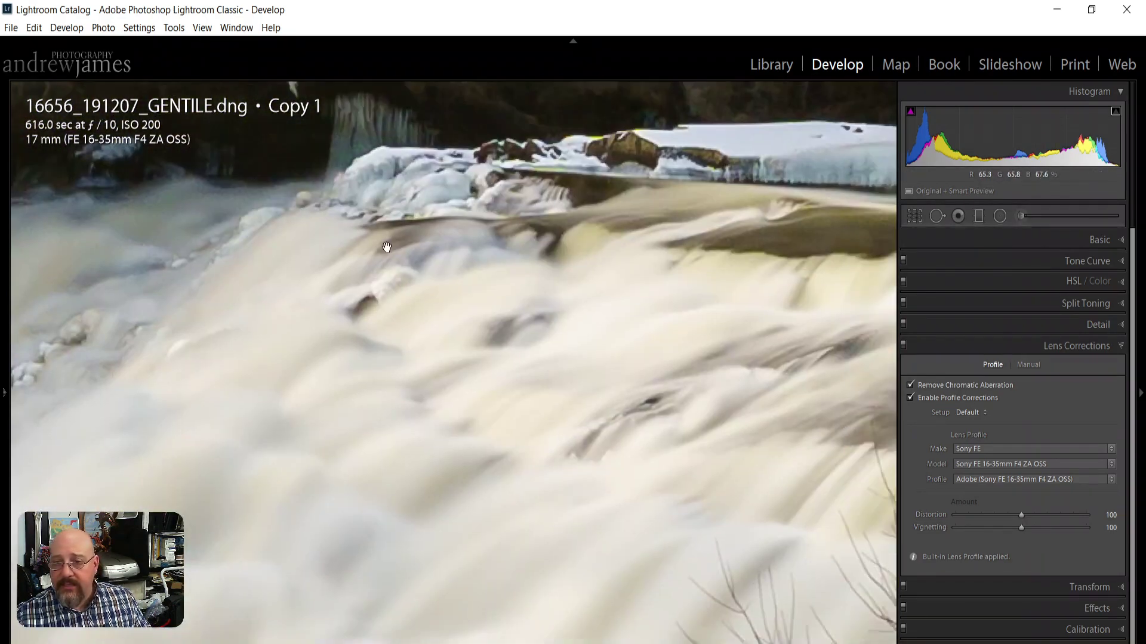
{"action": "left_click_drag", "start_coordinate": [387, 247], "coordinate": [393, 155]}
{"action": "scroll", "coordinate": [393, 155], "scroll_direction": "down", "scroll_amount": 10}
{"action": "scroll", "coordinate": [718, 452], "scroll_direction": "down", "scroll_amount": 10}
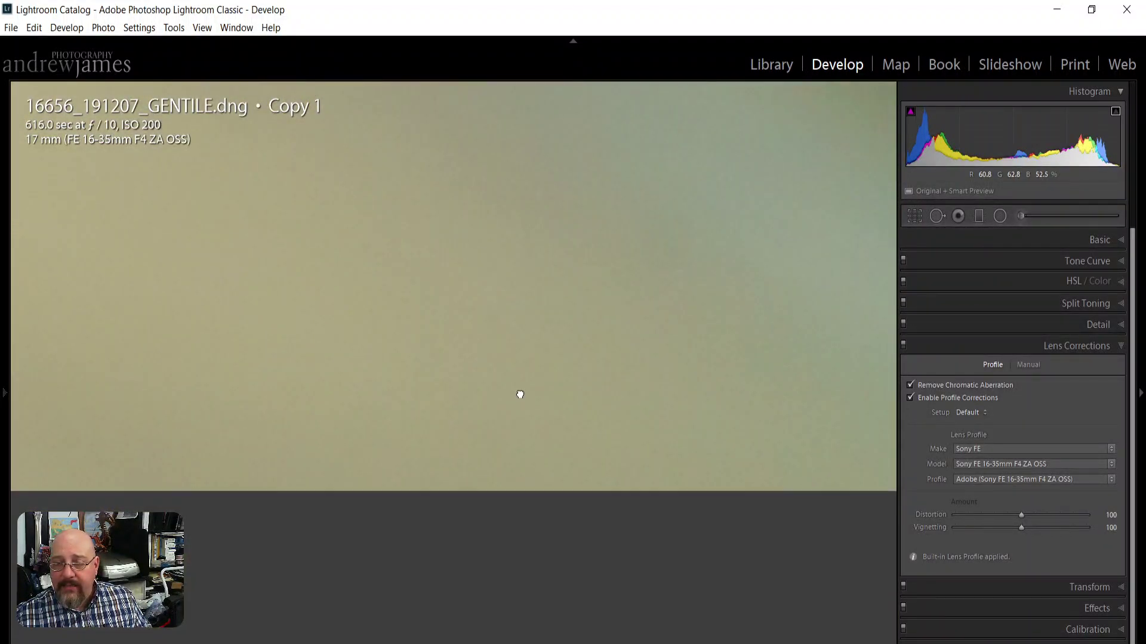
{"action": "left_click_drag", "start_coordinate": [600, 412], "coordinate": [527, 334]}
{"action": "left_click_drag", "start_coordinate": [614, 334], "coordinate": [524, 417]}
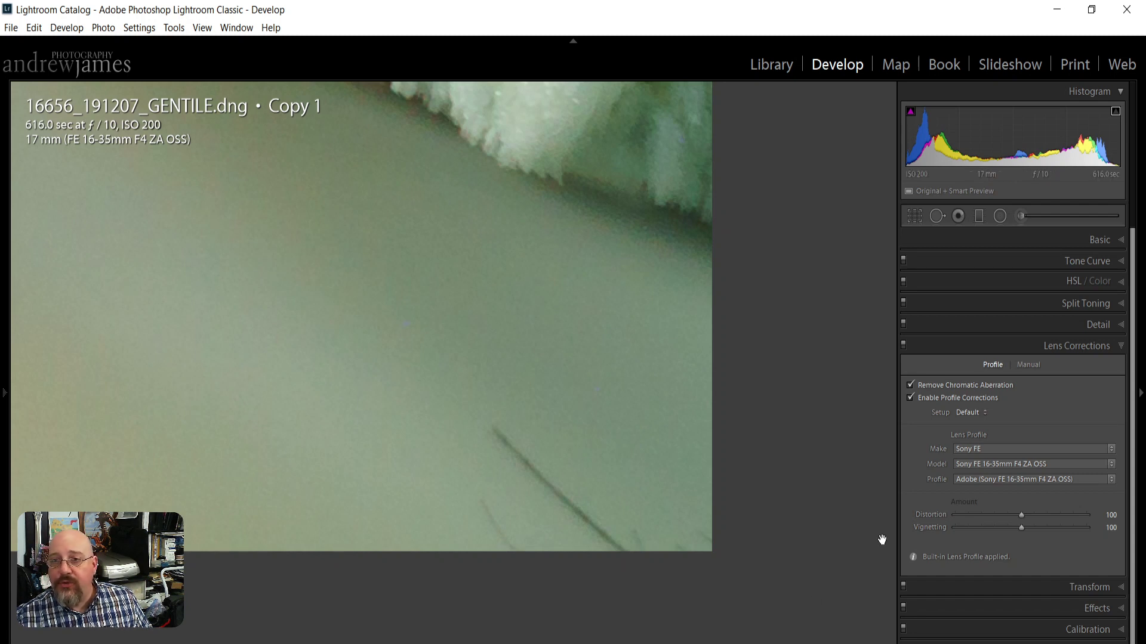
- Try a size 16 clone spot with Feather 79 on the dark twig's tip in the photo's lower-right corner, and delete it
{"action": "left_click", "coordinate": [937, 216]}
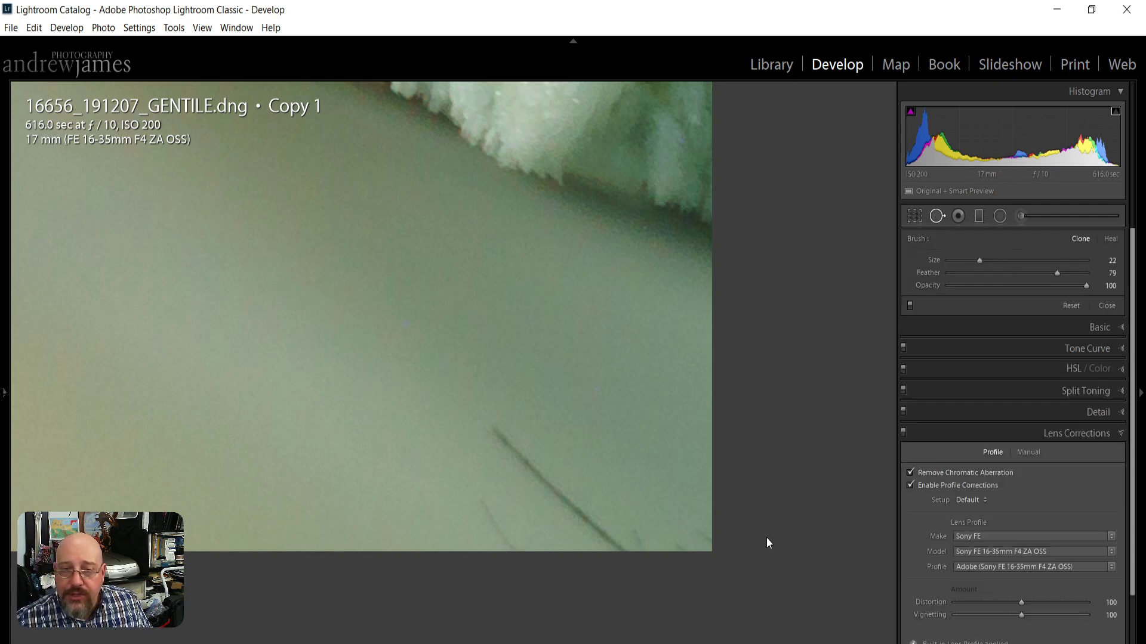
{"action": "scroll", "coordinate": [501, 426], "scroll_direction": "down", "scroll_amount": 2}
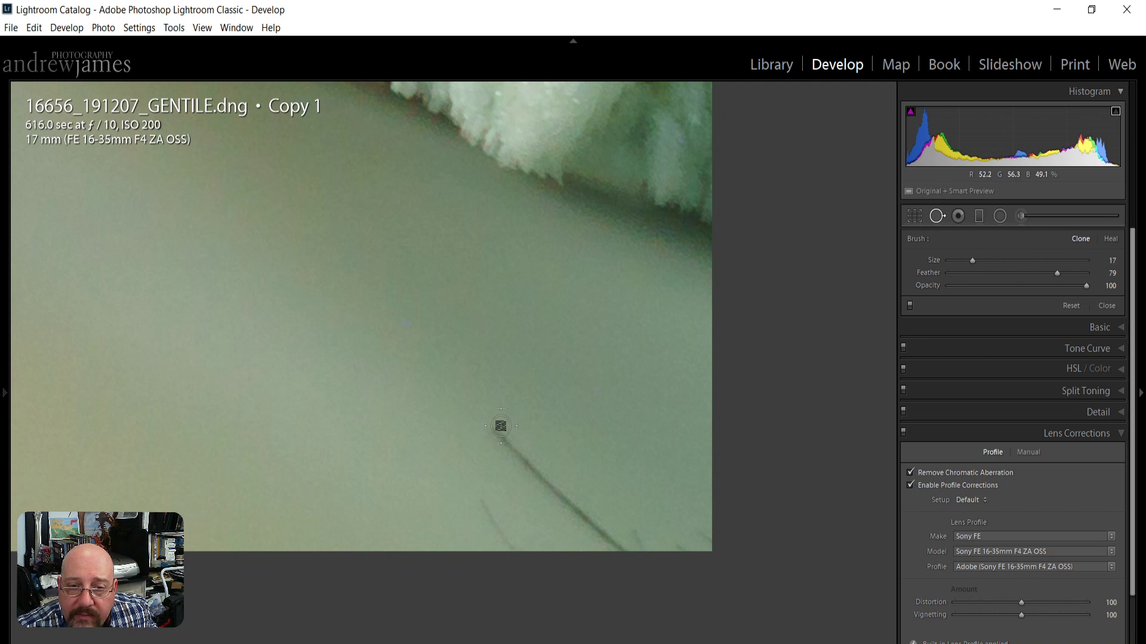
{"action": "scroll", "coordinate": [500, 426], "scroll_direction": "down", "scroll_amount": 1}
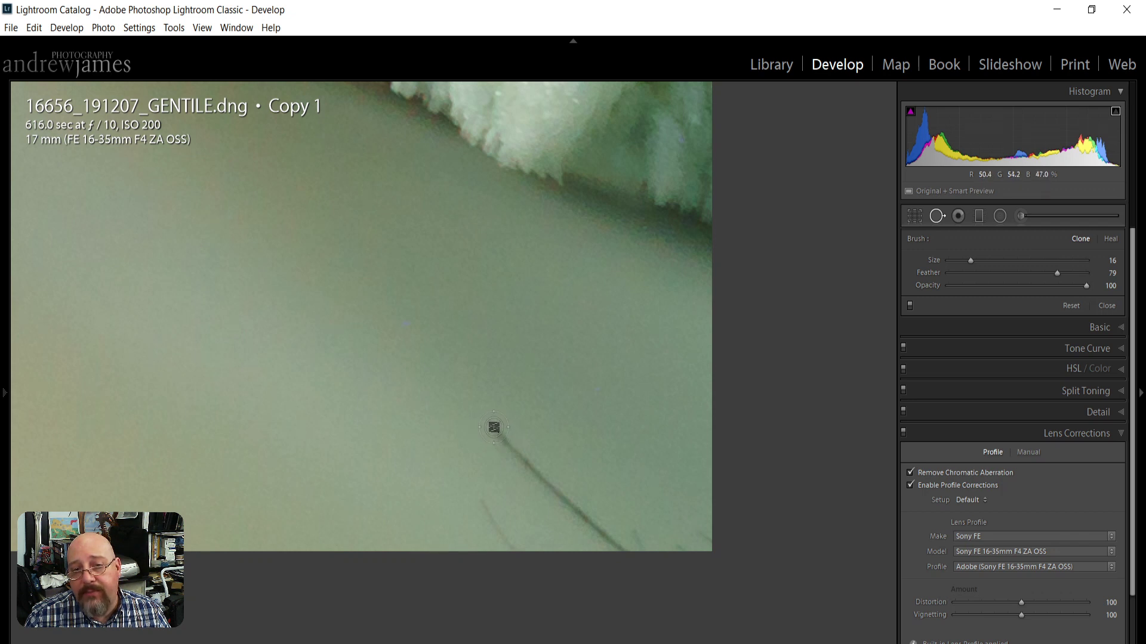
{"action": "left_click", "coordinate": [490, 430]}
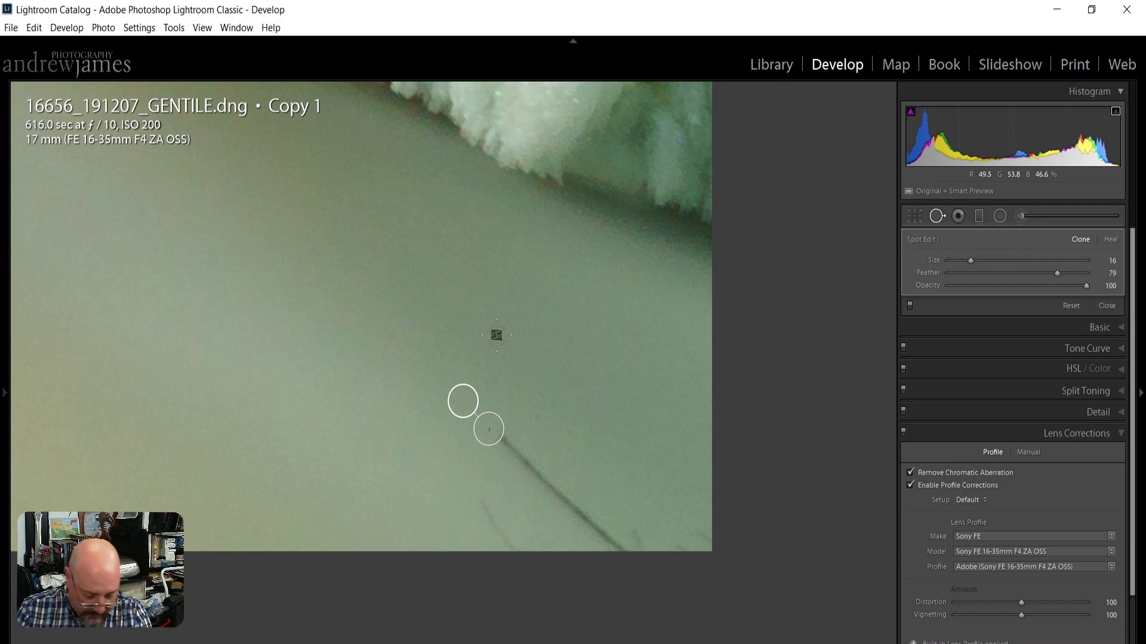
{"action": "key", "text": "Delete"}
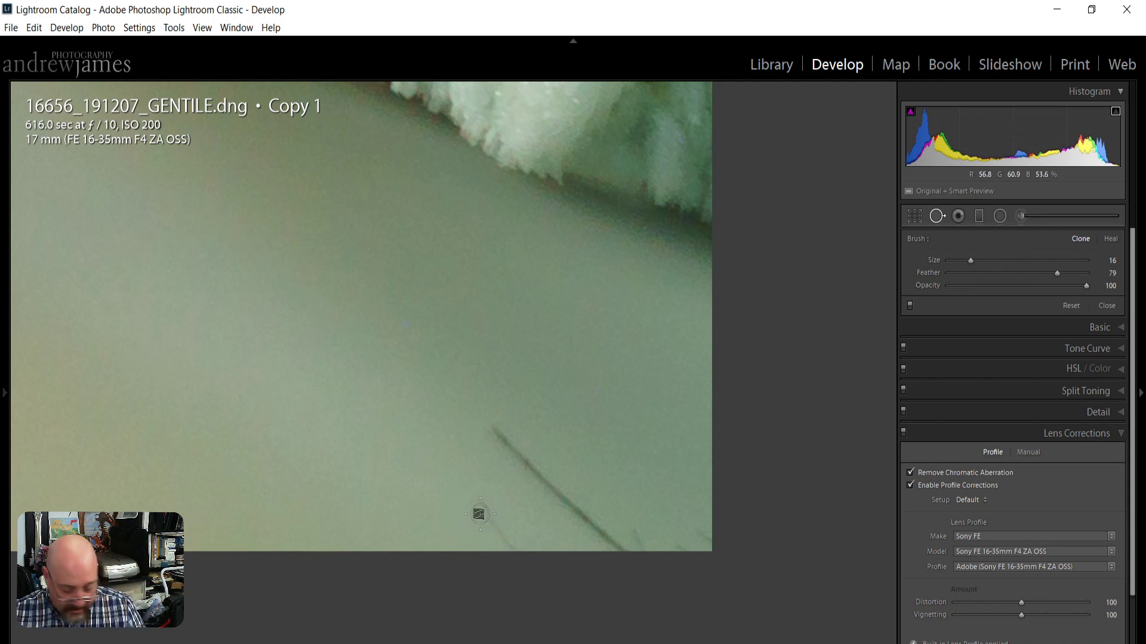
- Clone out the tip of the faint twig beside the dark one, using a size 8 spot with Feather 79 and Opacity 100
{"action": "scroll", "coordinate": [437, 321], "scroll_direction": "down", "scroll_amount": 2}
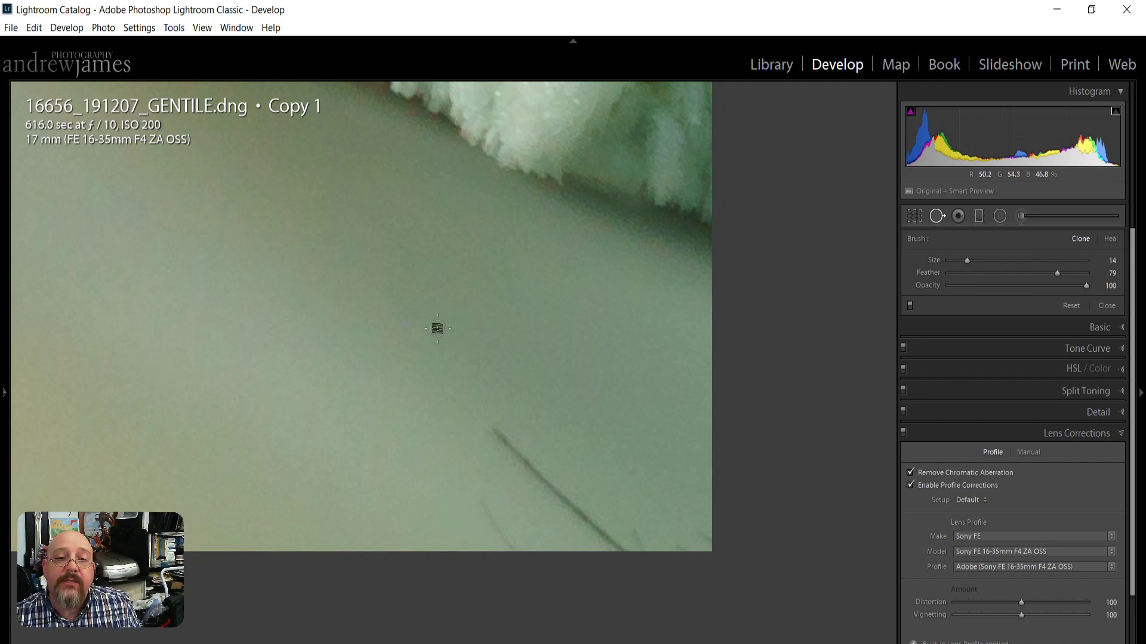
{"action": "scroll", "coordinate": [436, 325], "scroll_direction": "down", "scroll_amount": 1}
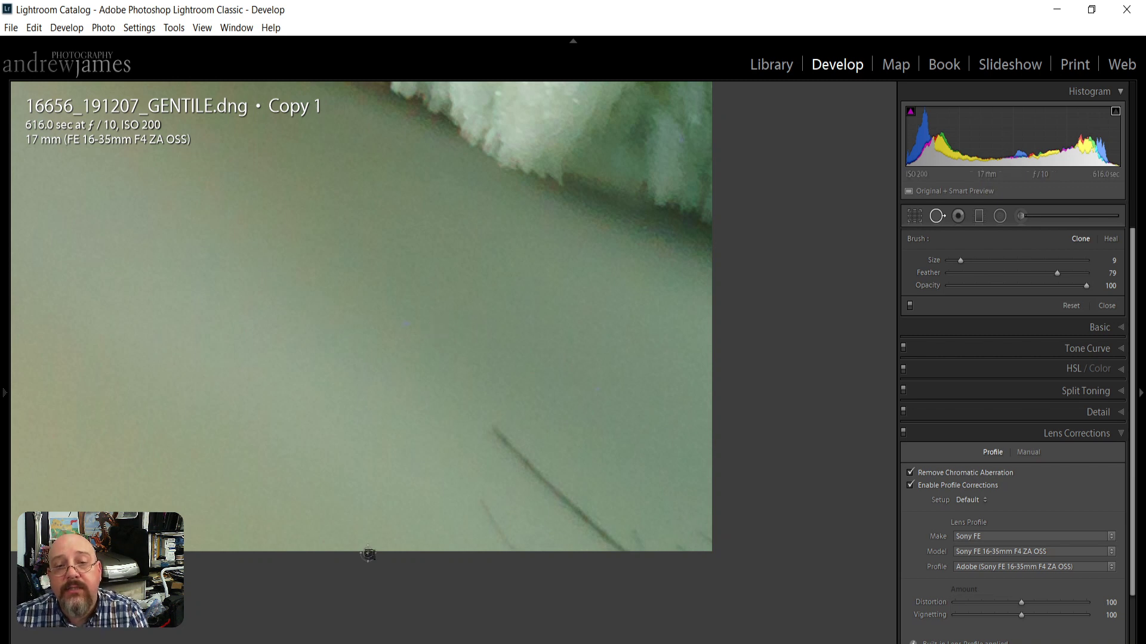
{"action": "left_click", "coordinate": [505, 506]}
{"action": "left_click", "coordinate": [487, 502]}
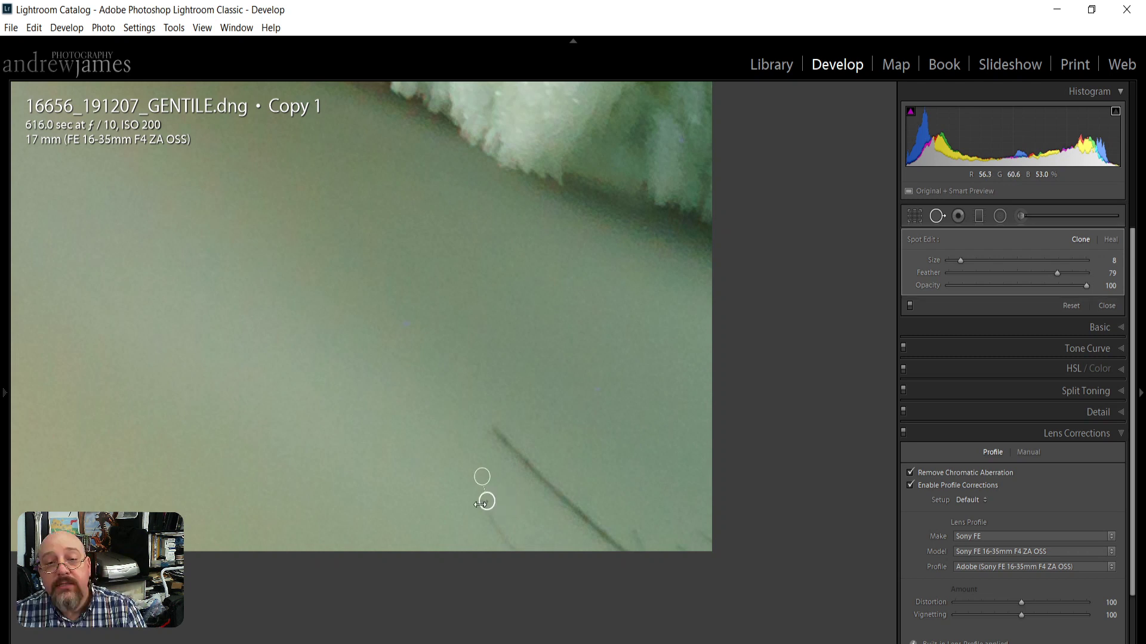
- Delete the clone spot from the faint twig's tip, then try two replacement size 8 clone spots there and delete each
{"action": "key", "text": "Delete"}
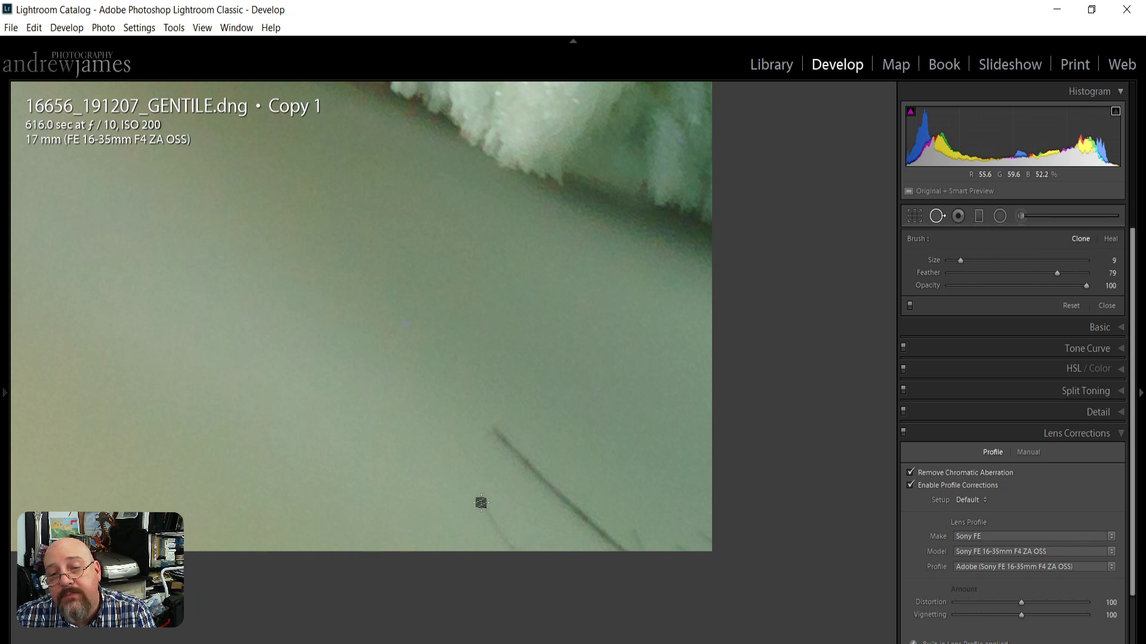
{"action": "left_click", "coordinate": [481, 502]}
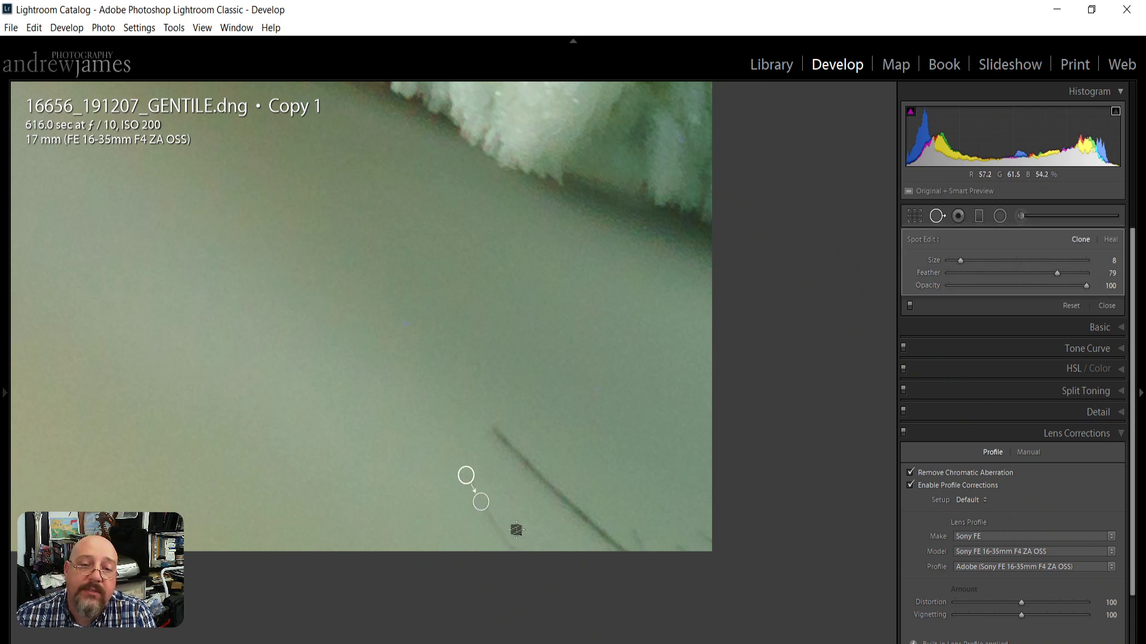
{"action": "key", "text": "Delete"}
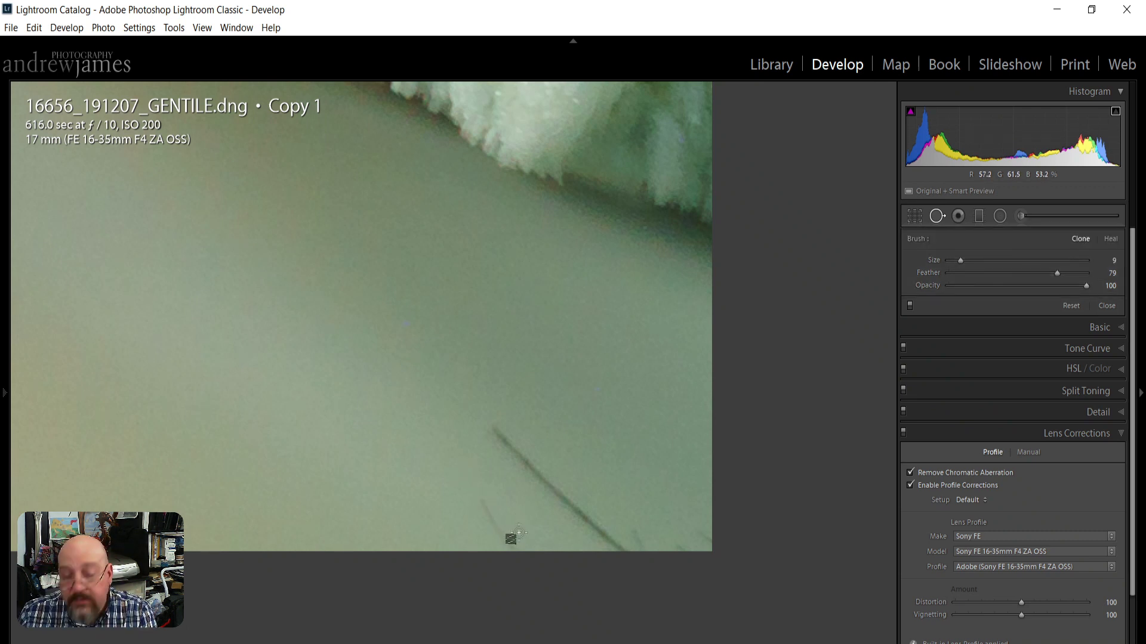
{"action": "left_click", "coordinate": [484, 501]}
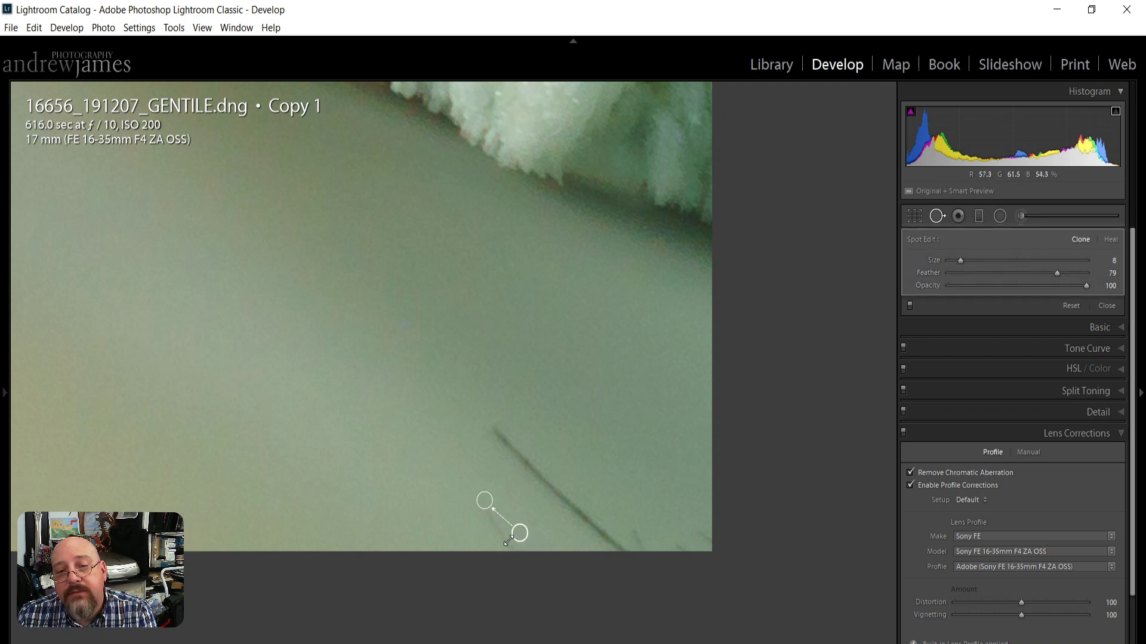
{"action": "key", "text": "Delete"}
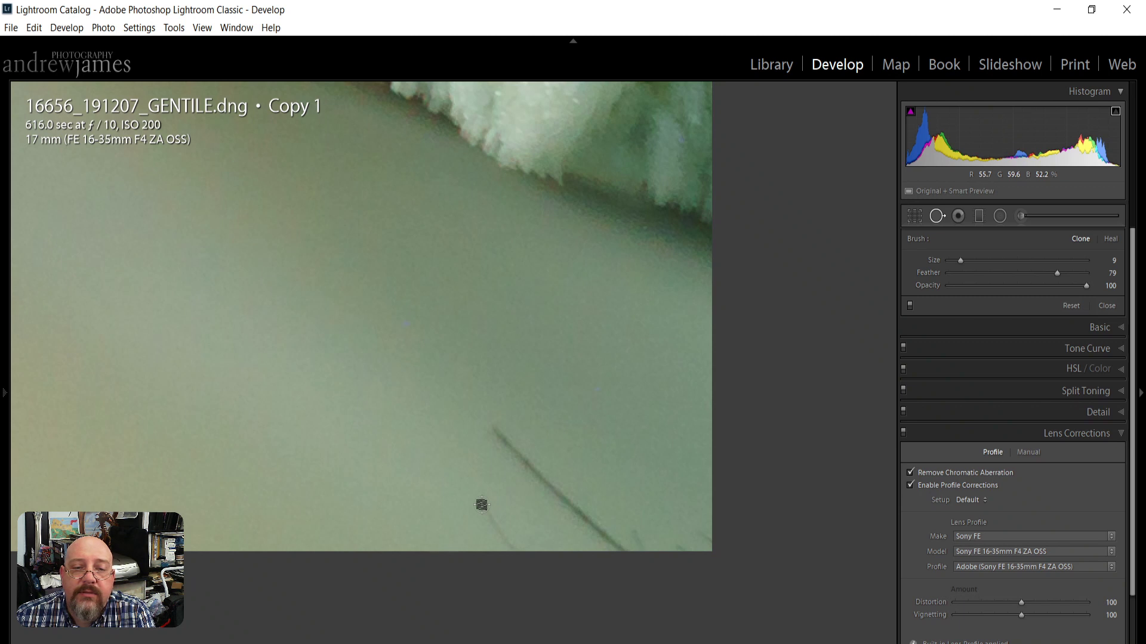
- Cover the faint twig down to the photo's lower edge with a size 8 spot stroke at Feather 79, set to Heal
{"action": "left_click_drag", "start_coordinate": [481, 505], "coordinate": [520, 549]}
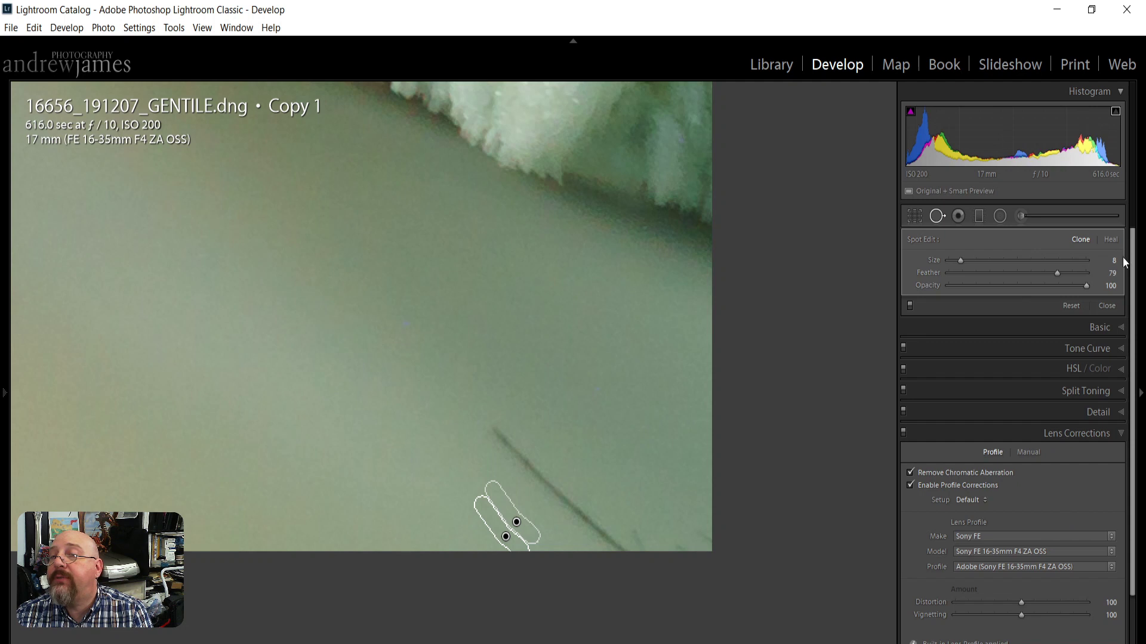
{"action": "left_click", "coordinate": [1111, 239]}
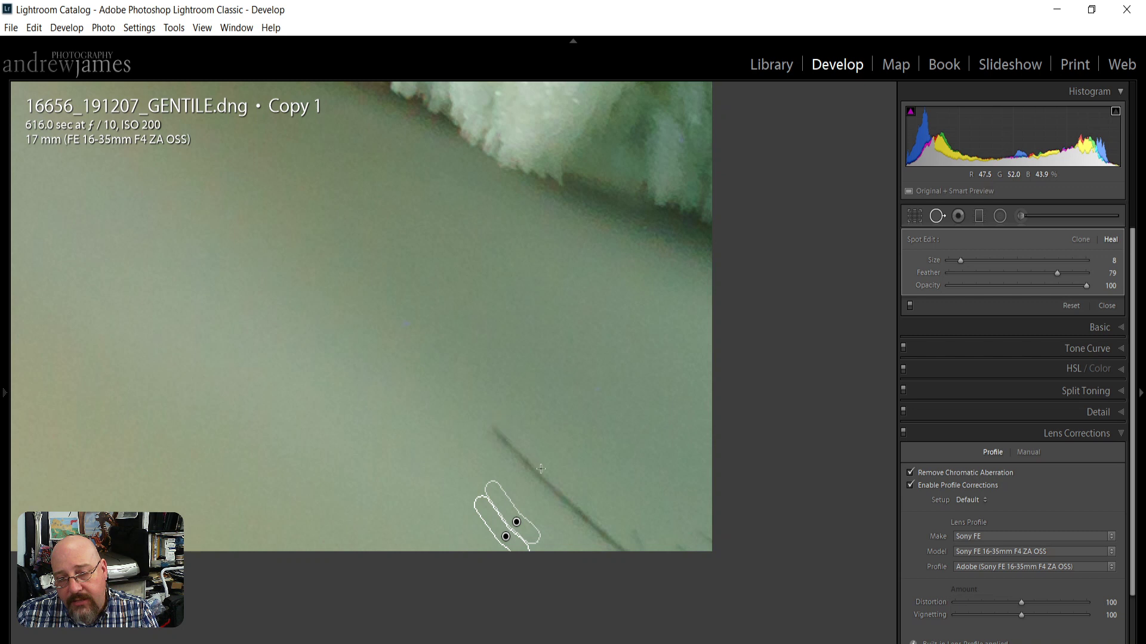
- Try a size 12 heal stroke over the dark twig's upper half, adjust its source and target positions, and delete it
{"action": "scroll", "coordinate": [545, 474], "scroll_direction": "up", "scroll_amount": 2}
{"action": "left_click", "coordinate": [519, 452]}
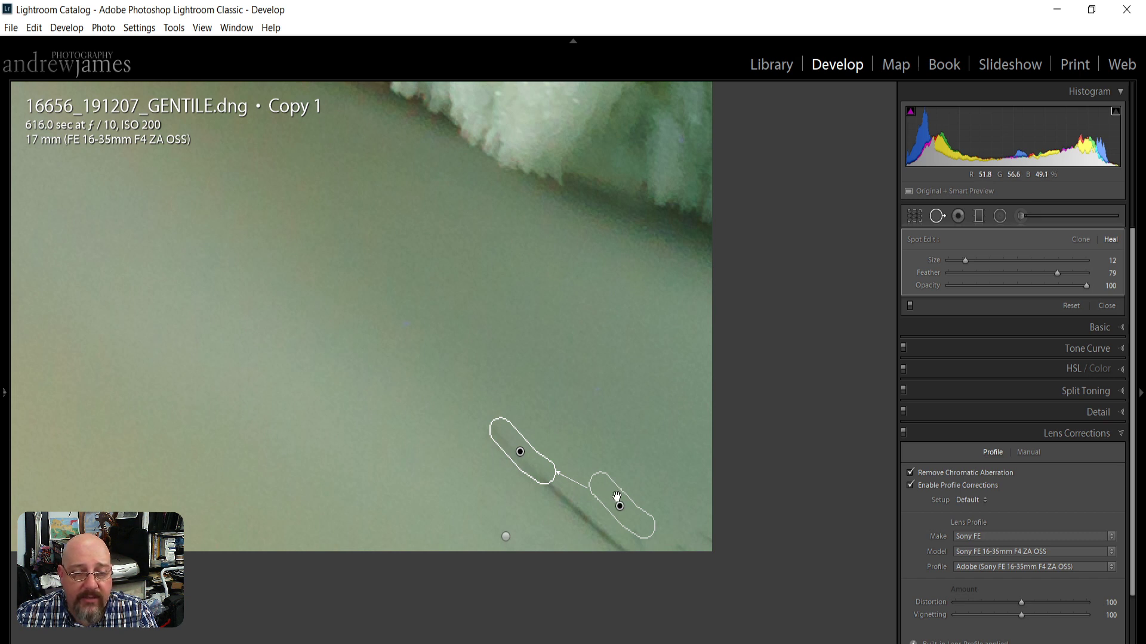
{"action": "left_click_drag", "start_coordinate": [617, 497], "coordinate": [616, 464]}
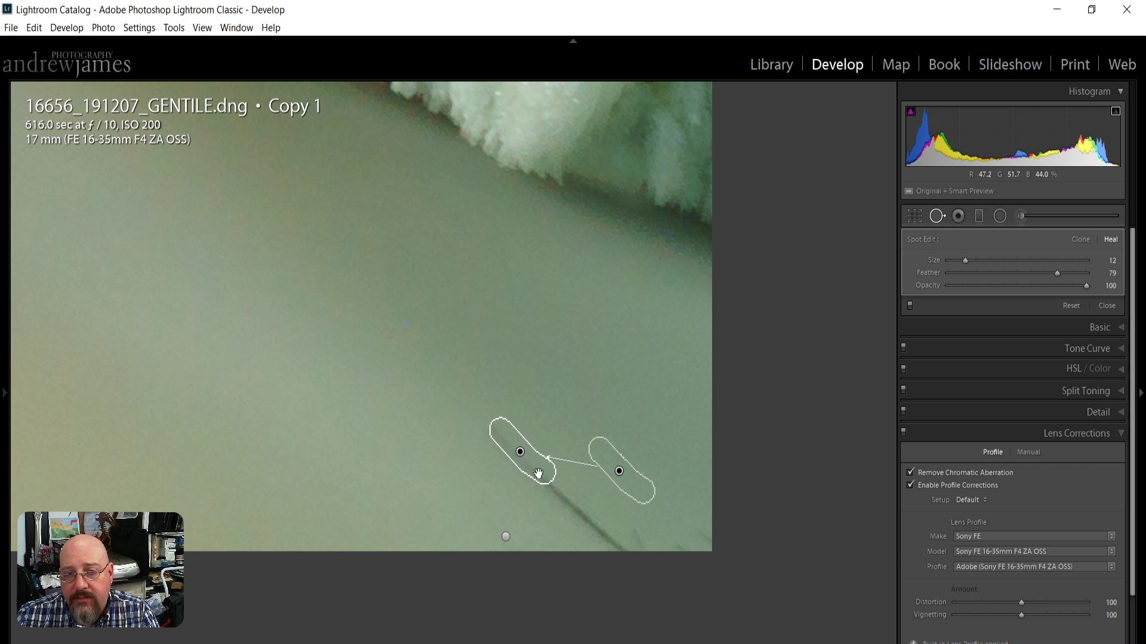
{"action": "left_click_drag", "start_coordinate": [538, 471], "coordinate": [534, 474]}
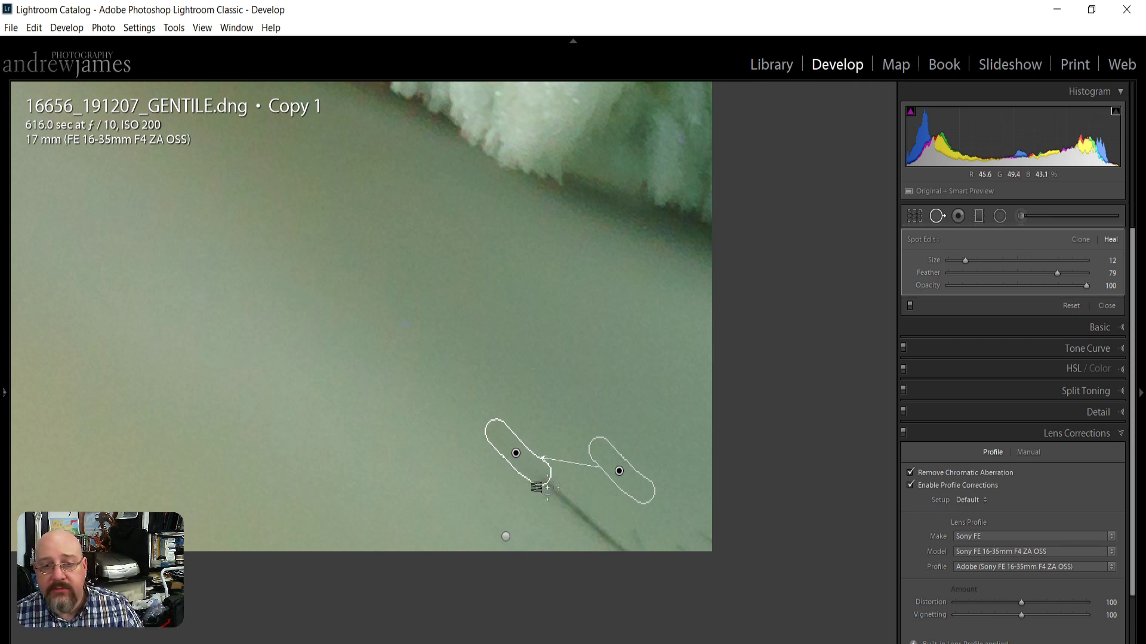
{"action": "left_click", "coordinate": [505, 435], "text": "alt"}
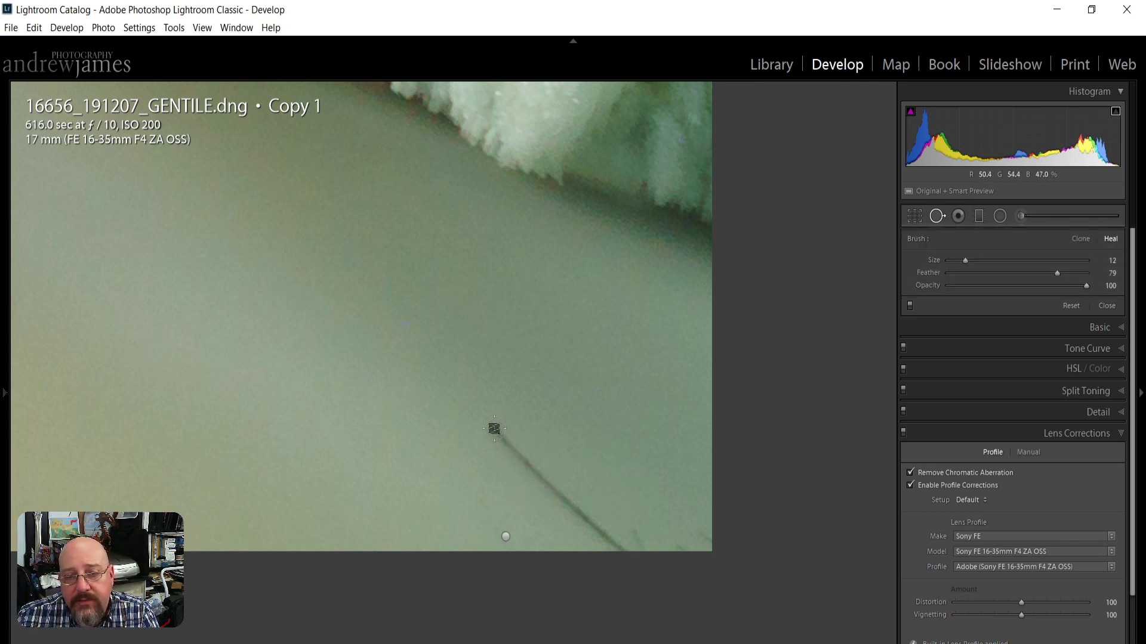
- Try a size 12 heal stroke along the entire dark twig, shift its target area over the twig, and delete it
{"action": "left_click_drag", "start_coordinate": [495, 427], "coordinate": [621, 555]}
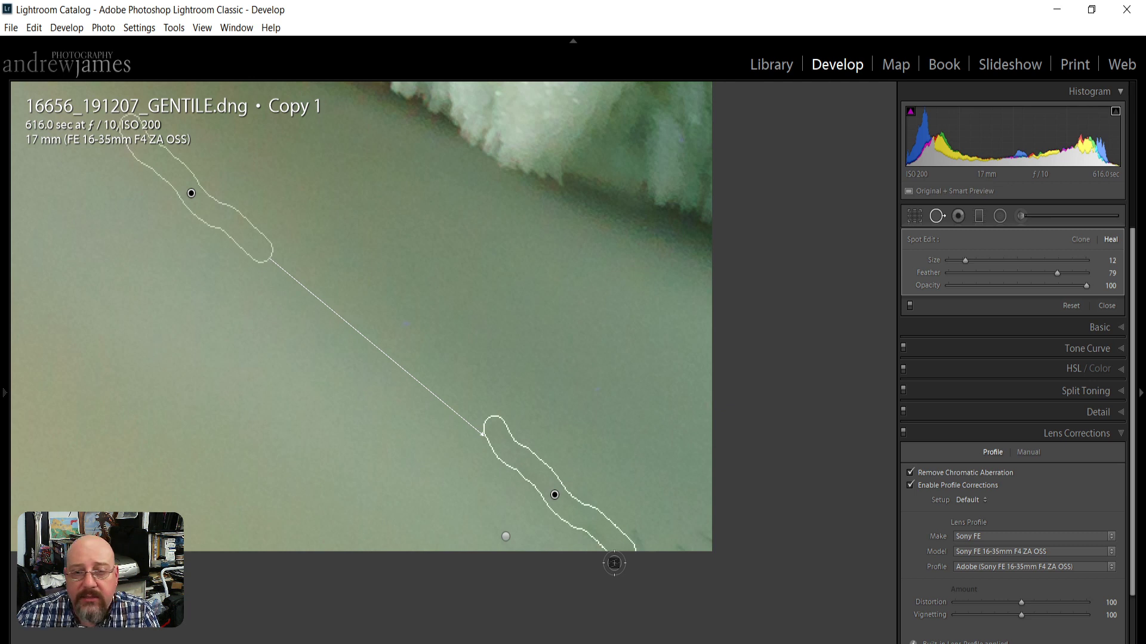
{"action": "mouse_move", "coordinate": [604, 523]}
{"action": "left_mouse_down"}
{"action": "mouse_move", "coordinate": [612, 518]}
{"action": "mouse_move", "coordinate": [603, 518]}
{"action": "left_mouse_up"}
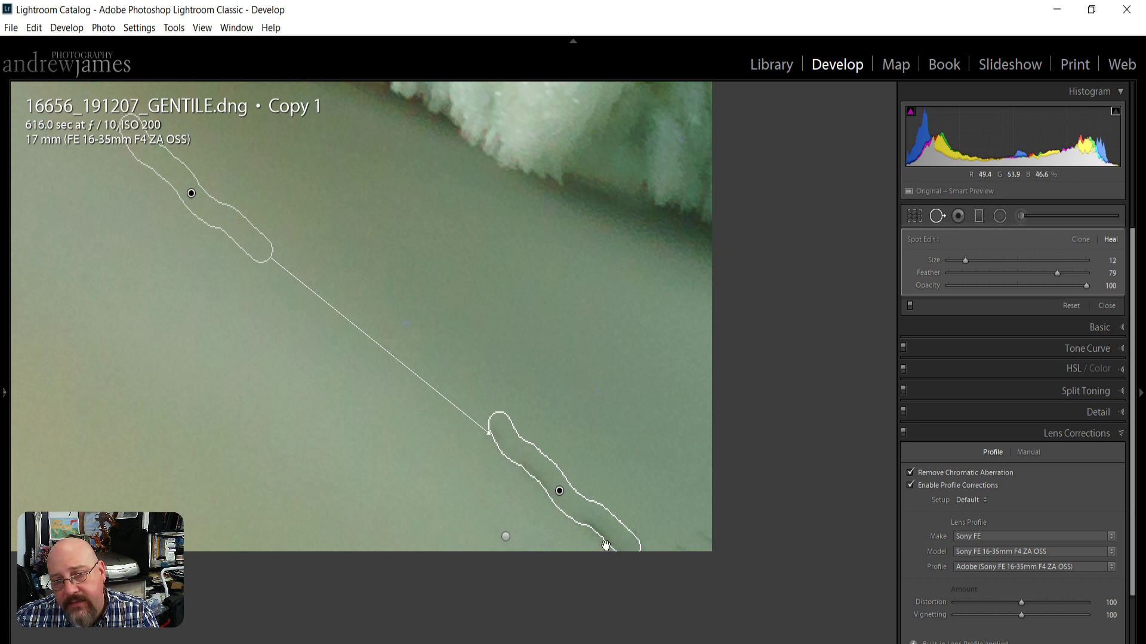
{"action": "left_click_drag", "start_coordinate": [603, 526], "coordinate": [583, 550]}
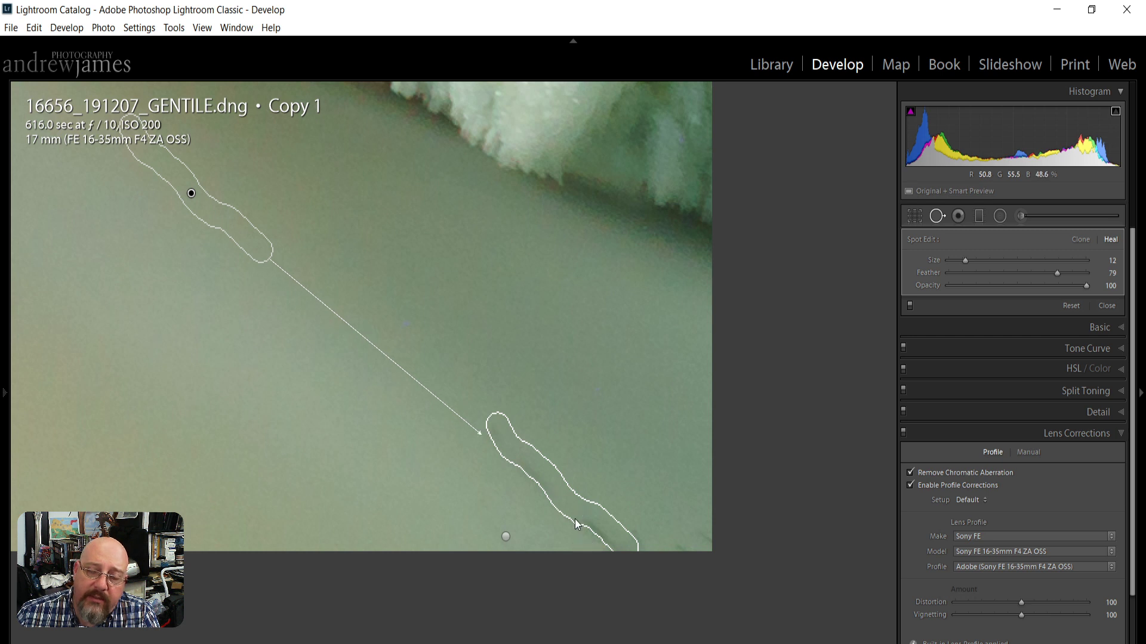
{"action": "left_click_drag", "start_coordinate": [576, 519], "coordinate": [574, 518]}
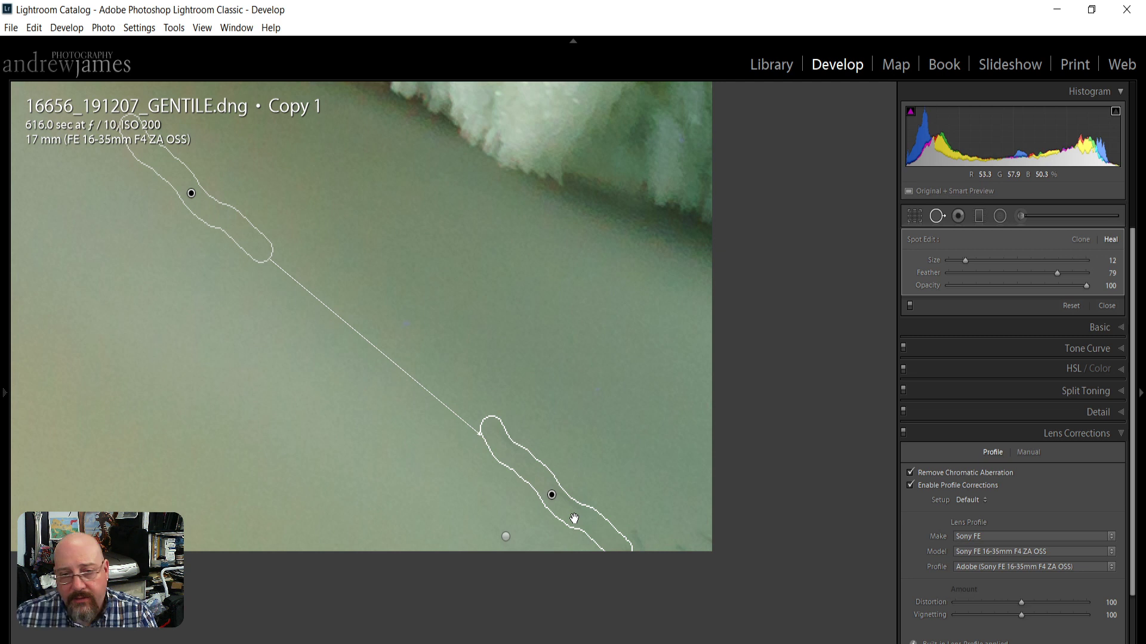
{"action": "key", "text": "Delete"}
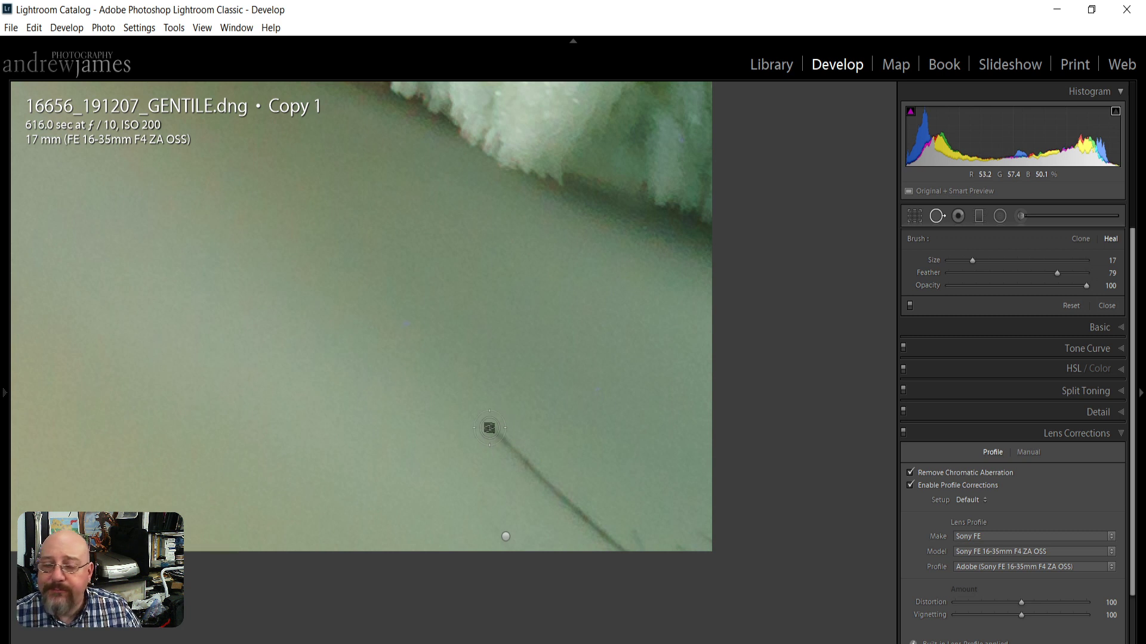
- Heal the entire dark twig down to the photo's lower edge with one brush stroke at size 19, Feather 79 and Opacity 100
{"action": "scroll", "coordinate": [489, 428], "scroll_direction": "up", "scroll_amount": 3}
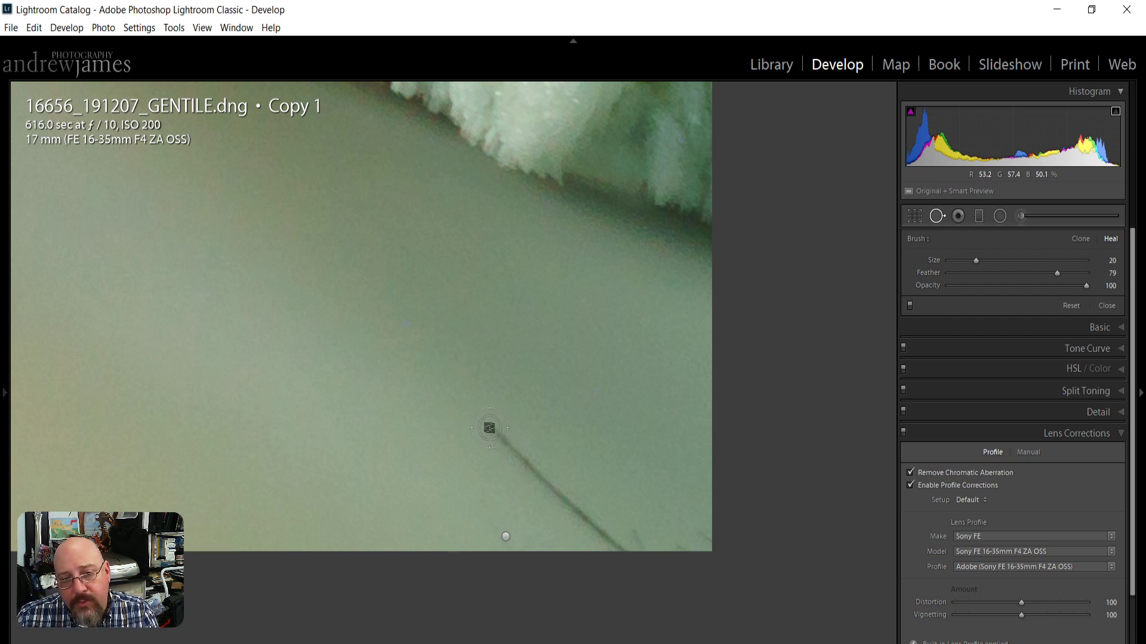
{"action": "scroll", "coordinate": [484, 459], "scroll_direction": "up", "scroll_amount": 1}
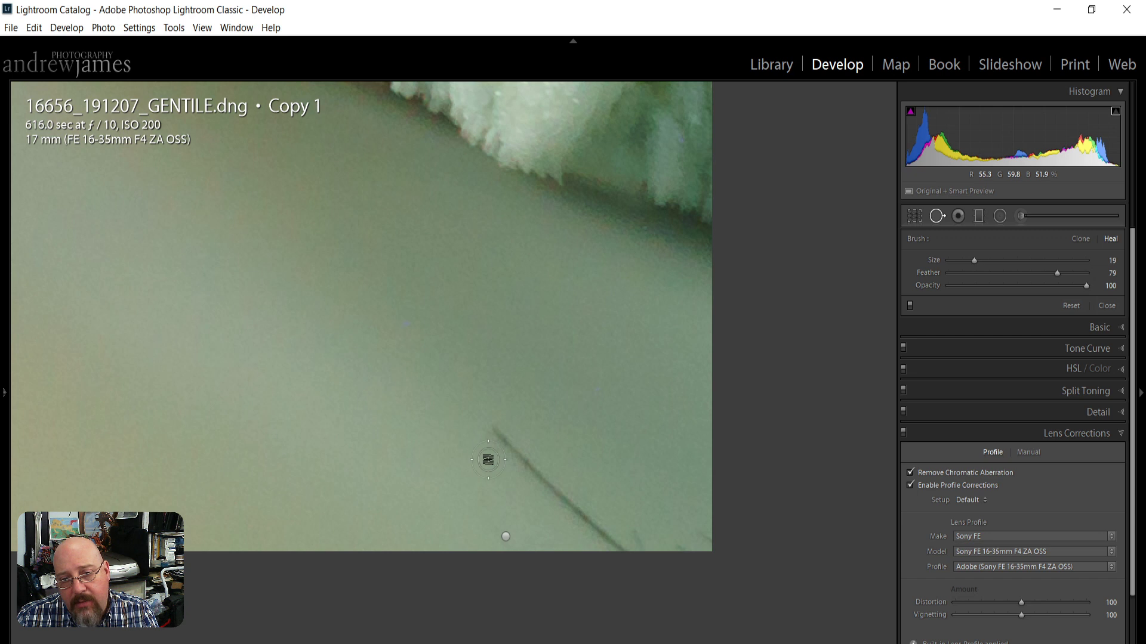
{"action": "scroll", "coordinate": [490, 429], "scroll_direction": "down", "scroll_amount": 2}
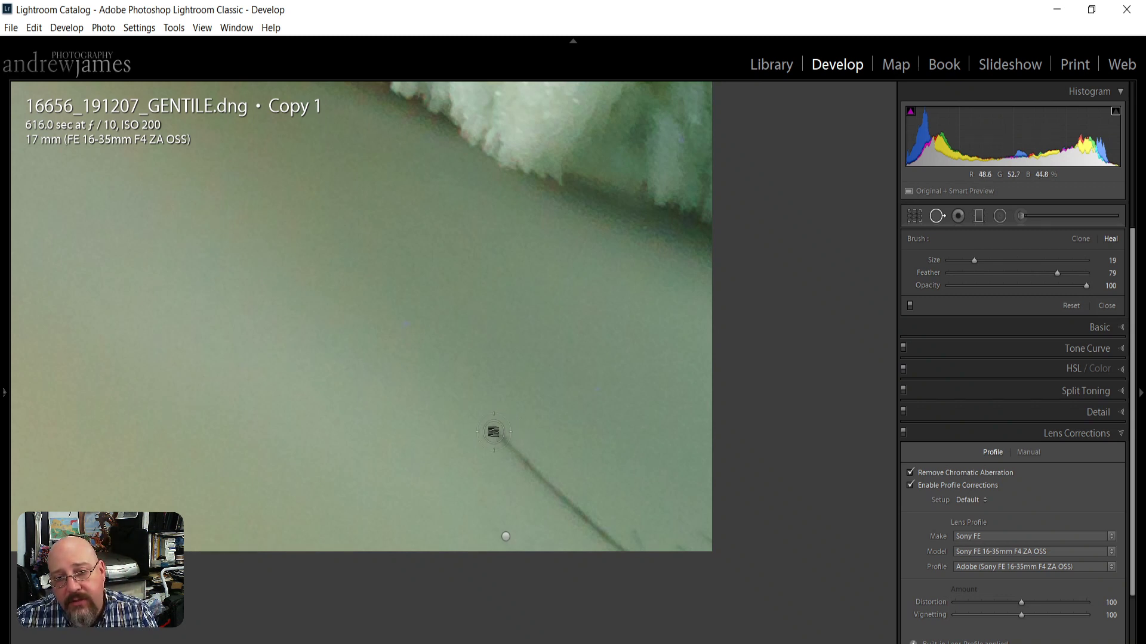
{"action": "left_click_drag", "start_coordinate": [492, 431], "coordinate": [621, 553]}
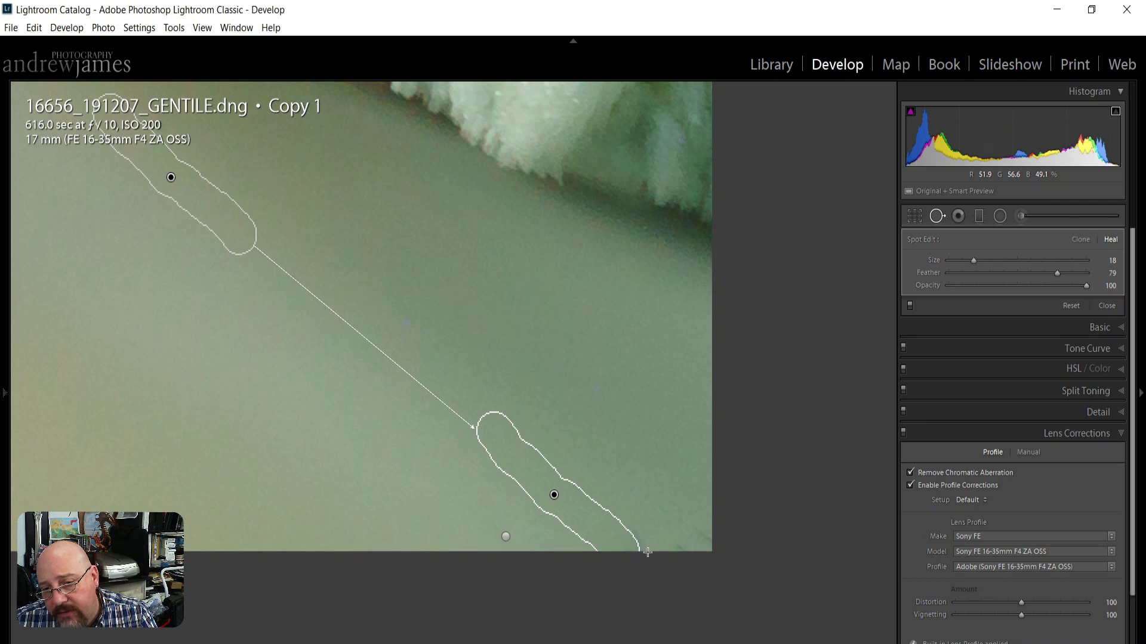
- Heal the remaining small marks along the edge of the photo's lower-right corner with size 13 spots at Feather 79, and close Spot Removal
{"action": "left_click_drag", "start_coordinate": [647, 552], "coordinate": [631, 524]}
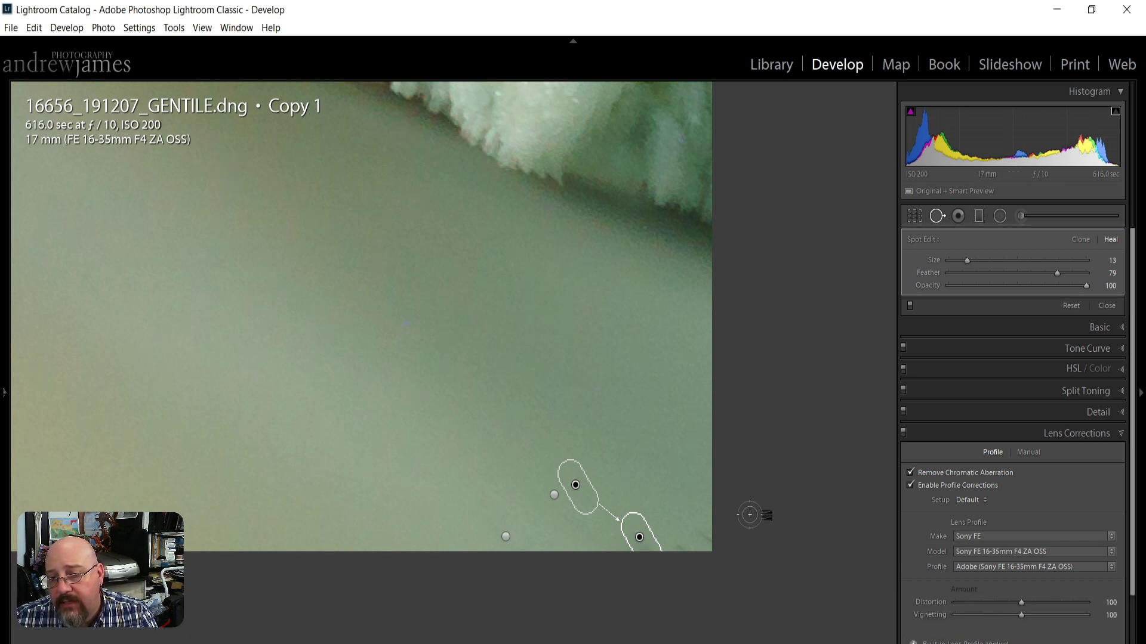
{"action": "left_click", "coordinate": [703, 534]}
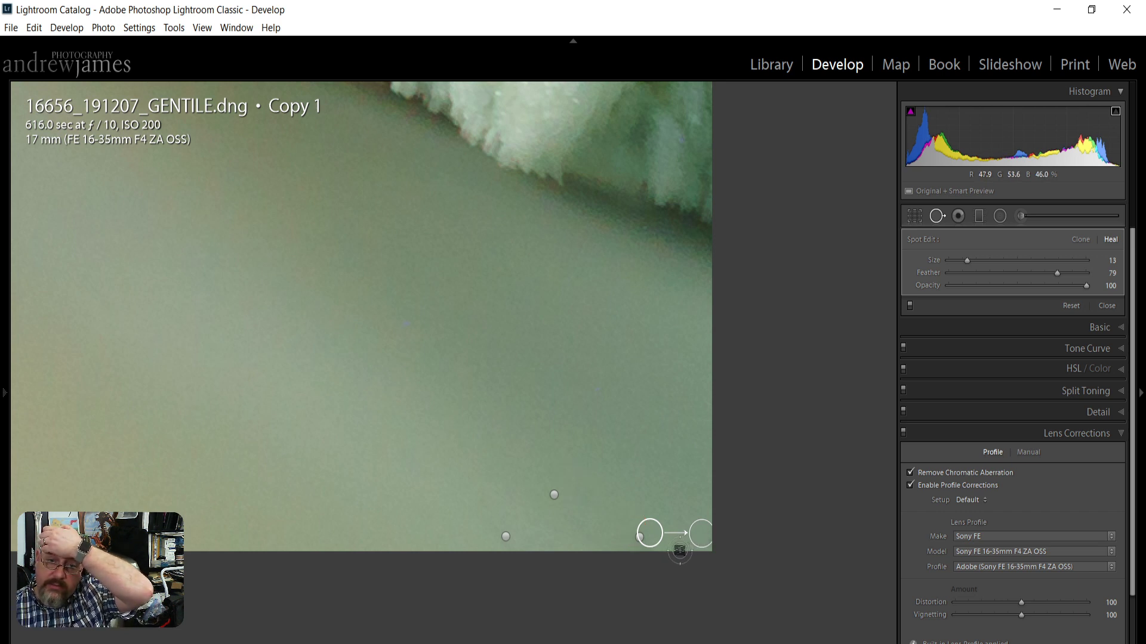
{"action": "left_click", "coordinate": [689, 552]}
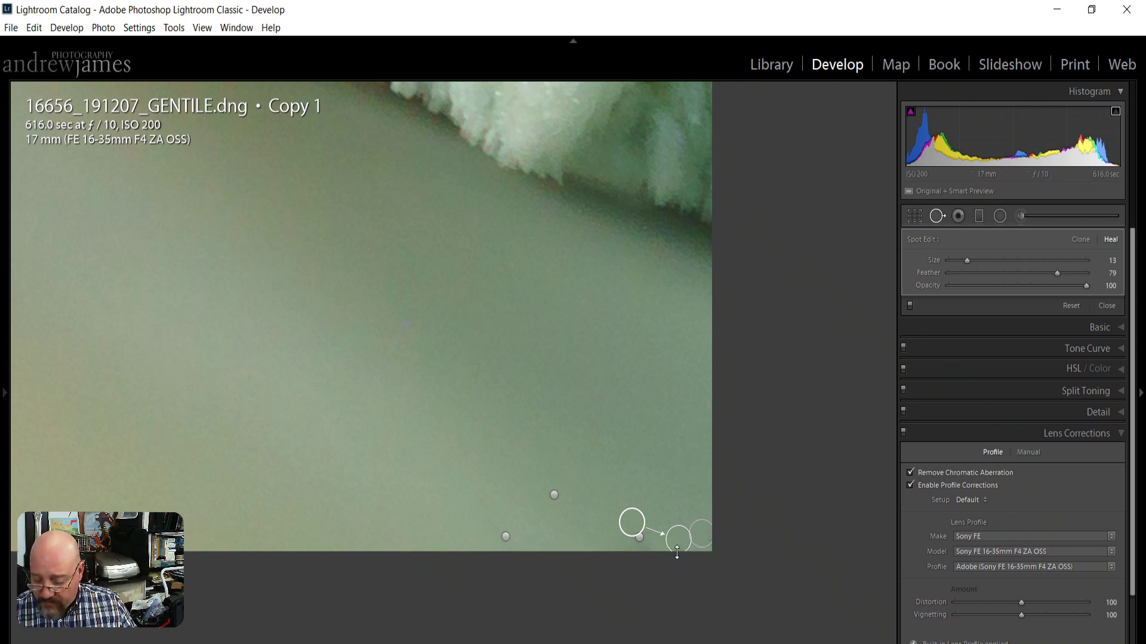
{"action": "key", "text": "q"}
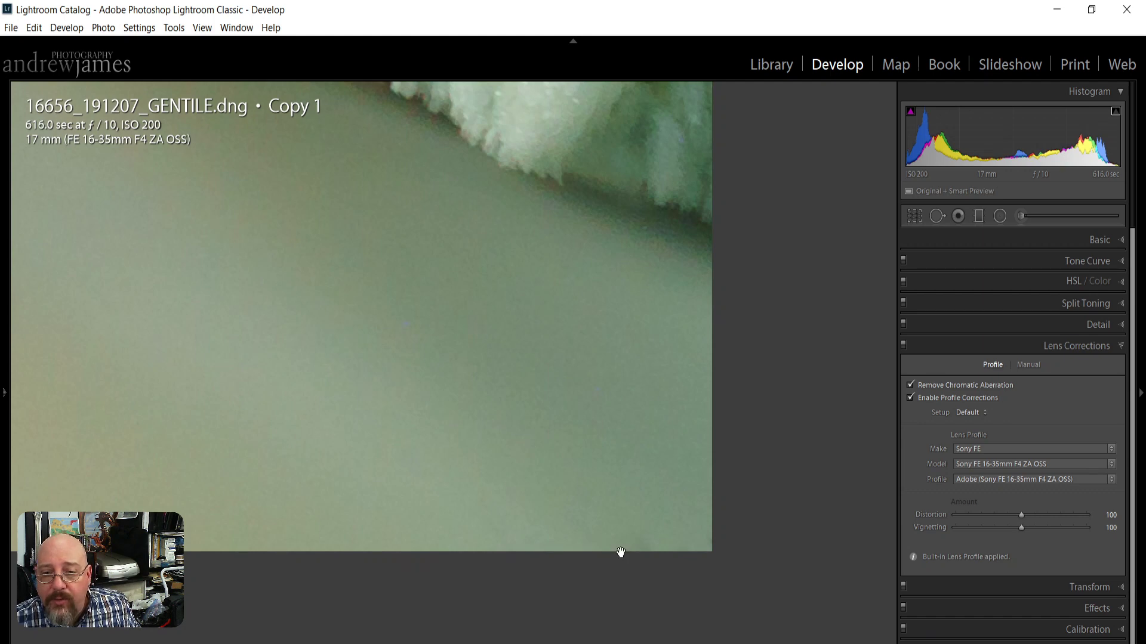
- Examine the whole photo for sensor dust spots in the black-and-white Visualize Spots view of Spot Removal
{"action": "left_click", "coordinate": [437, 497]}
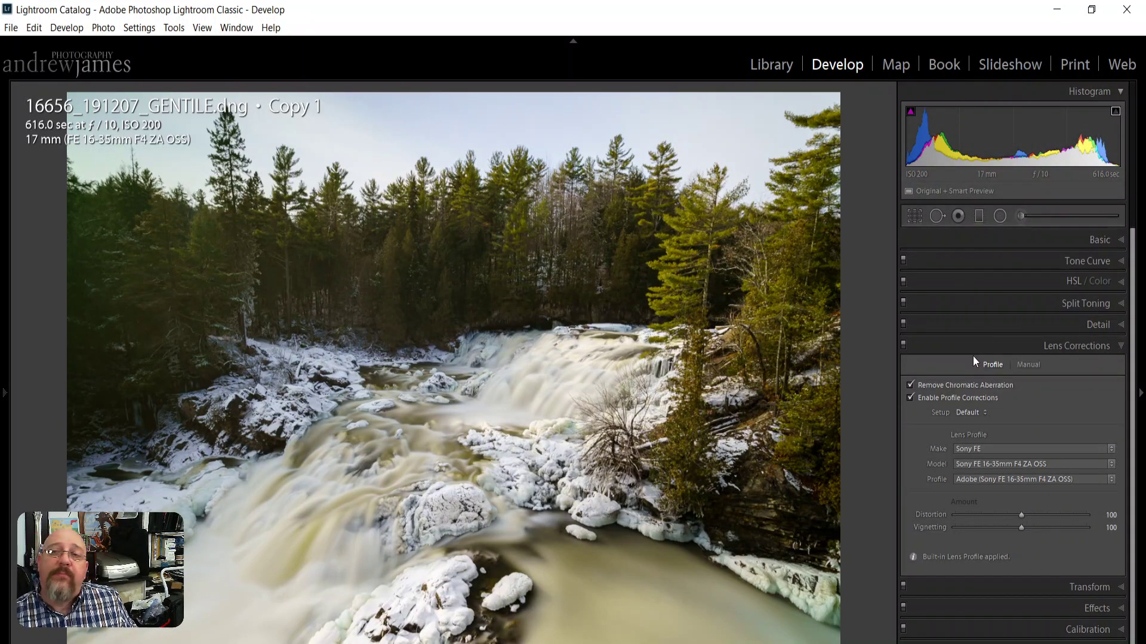
{"action": "left_click", "coordinate": [937, 216]}
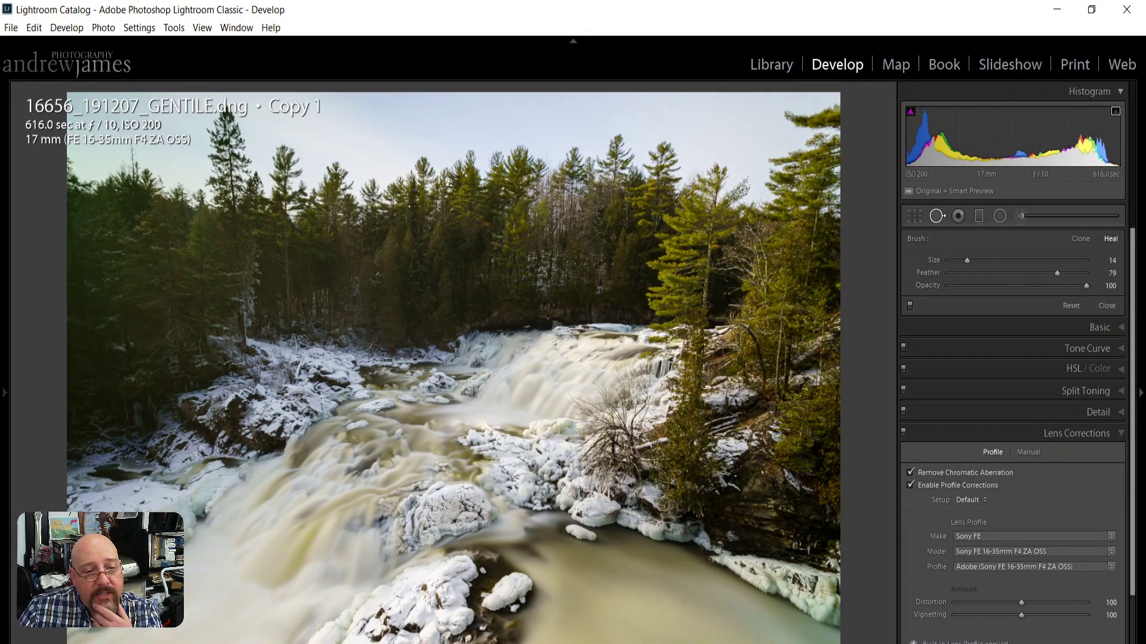
{"action": "key", "text": "F6"}
{"action": "key", "text": "F6"}
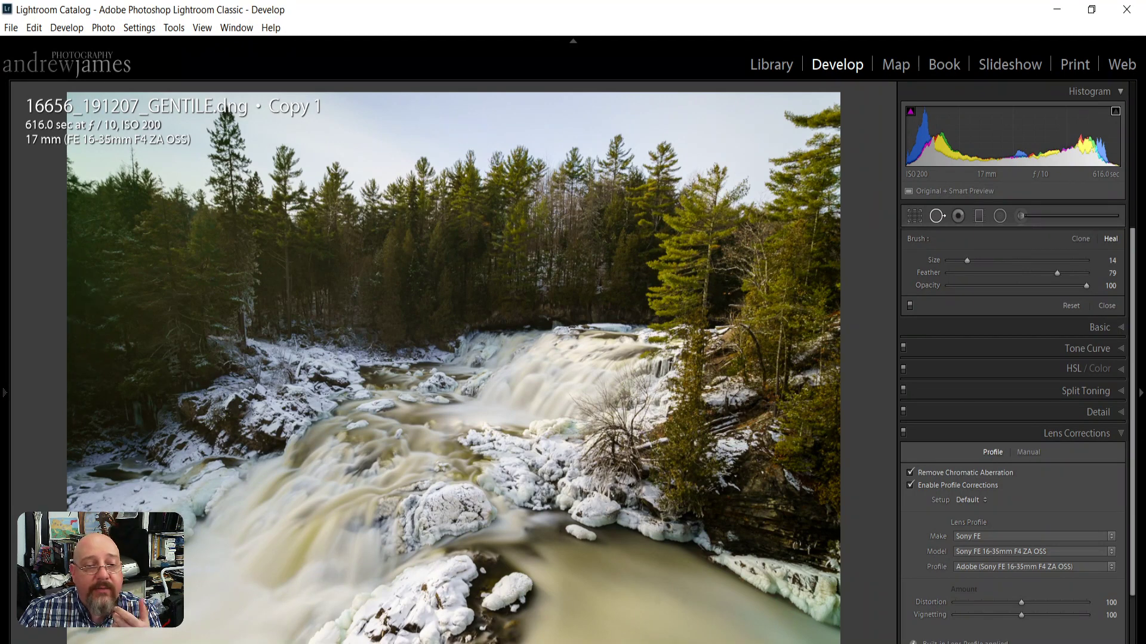
{"action": "key", "text": "a"}
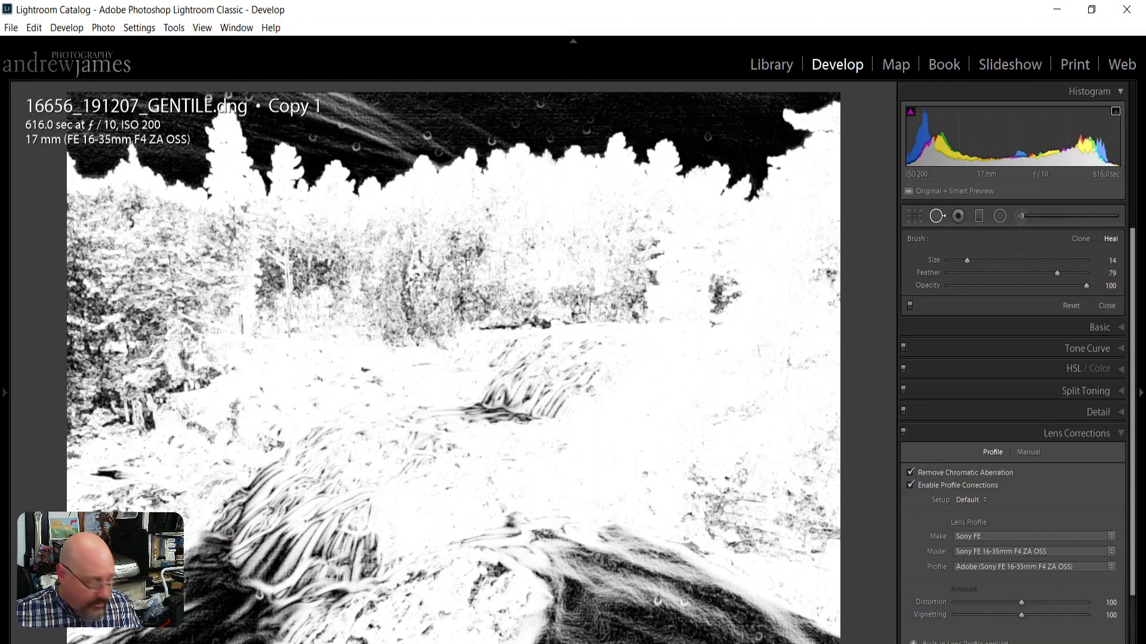
{"action": "key", "text": "a"}
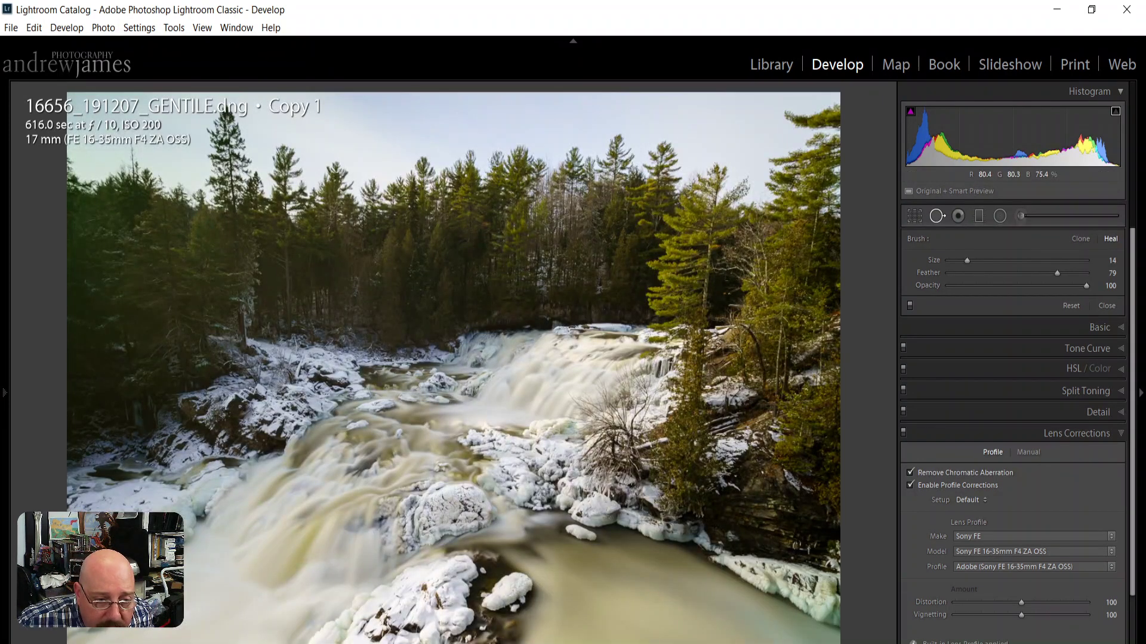
- Inspect the smooth pale water along the photo's lower edge for dust spots at close zoom, using the Visualize Spots view
{"action": "left_click", "coordinate": [938, 216]}
{"action": "left_click", "coordinate": [207, 374]}
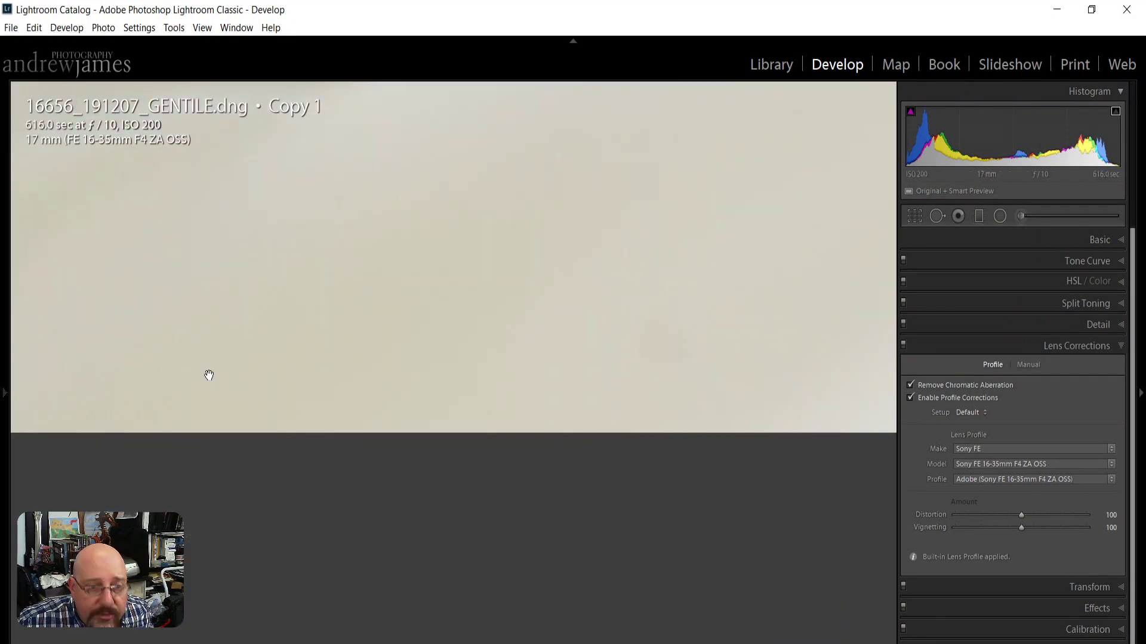
{"action": "left_click_drag", "start_coordinate": [215, 266], "coordinate": [533, 466]}
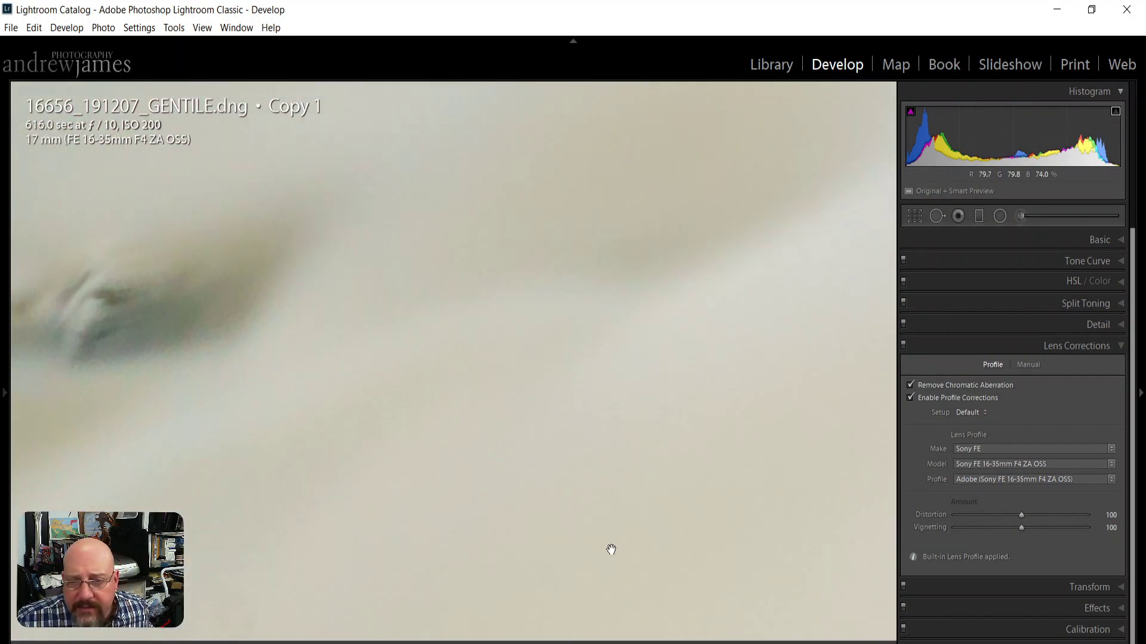
{"action": "left_click", "coordinate": [937, 216]}
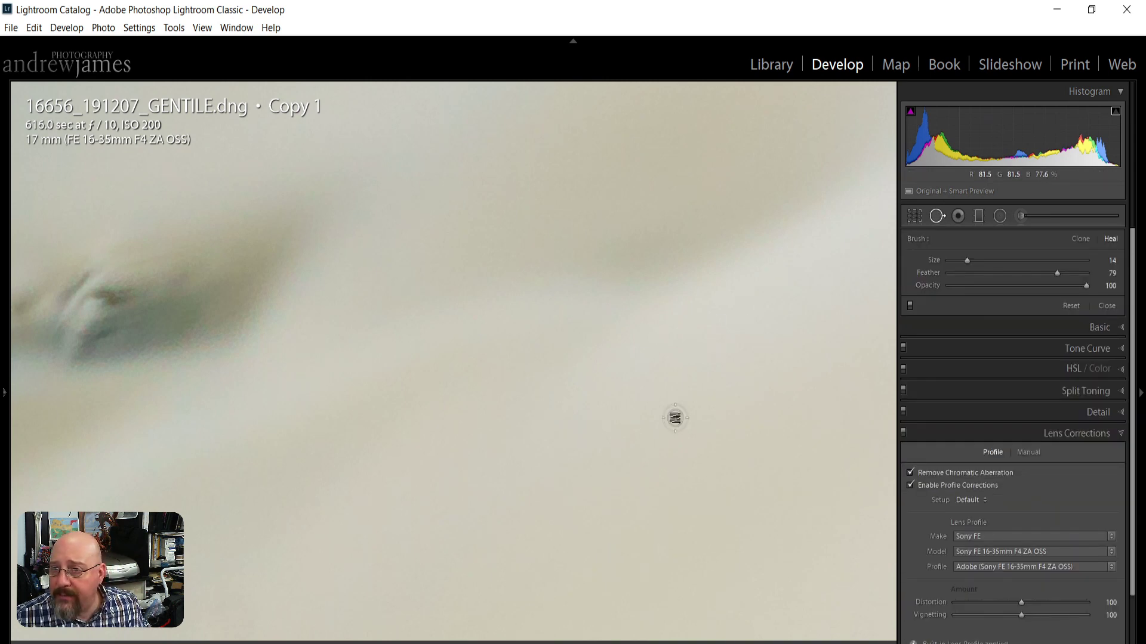
{"action": "key", "text": "a"}
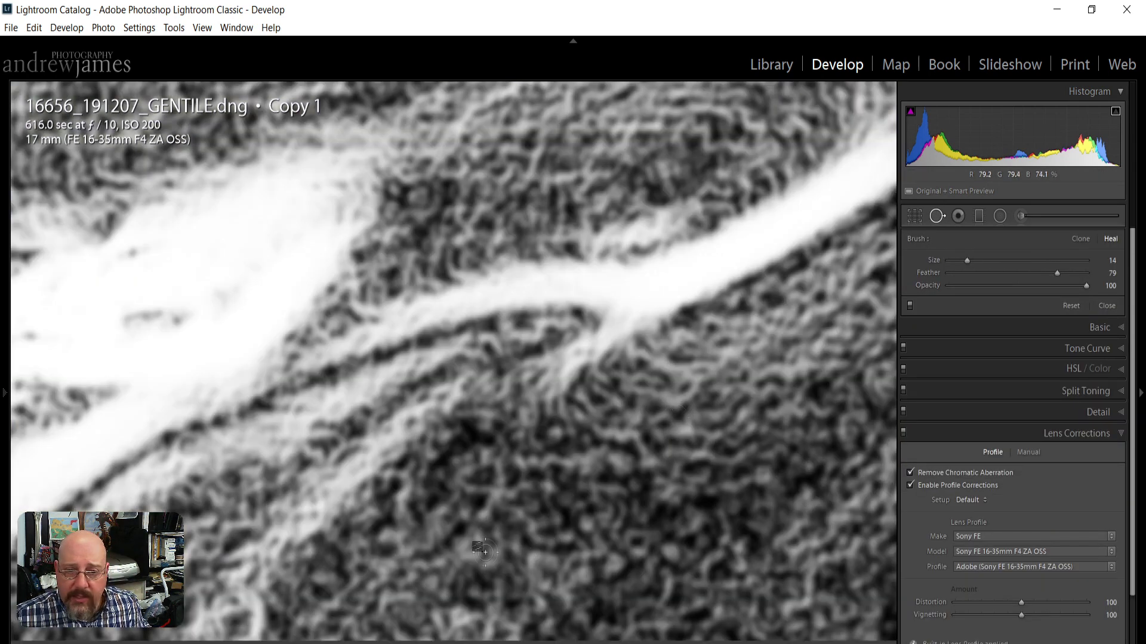
{"action": "mouse_move", "coordinate": [473, 537]}
{"action": "left_mouse_down"}
{"action": "mouse_move", "coordinate": [608, 328]}
{"action": "mouse_move", "coordinate": [561, 424]}
{"action": "mouse_move", "coordinate": [493, 465]}
{"action": "mouse_move", "coordinate": [447, 440]}
{"action": "mouse_move", "coordinate": [497, 467]}
{"action": "mouse_move", "coordinate": [470, 505]}
{"action": "left_mouse_up"}
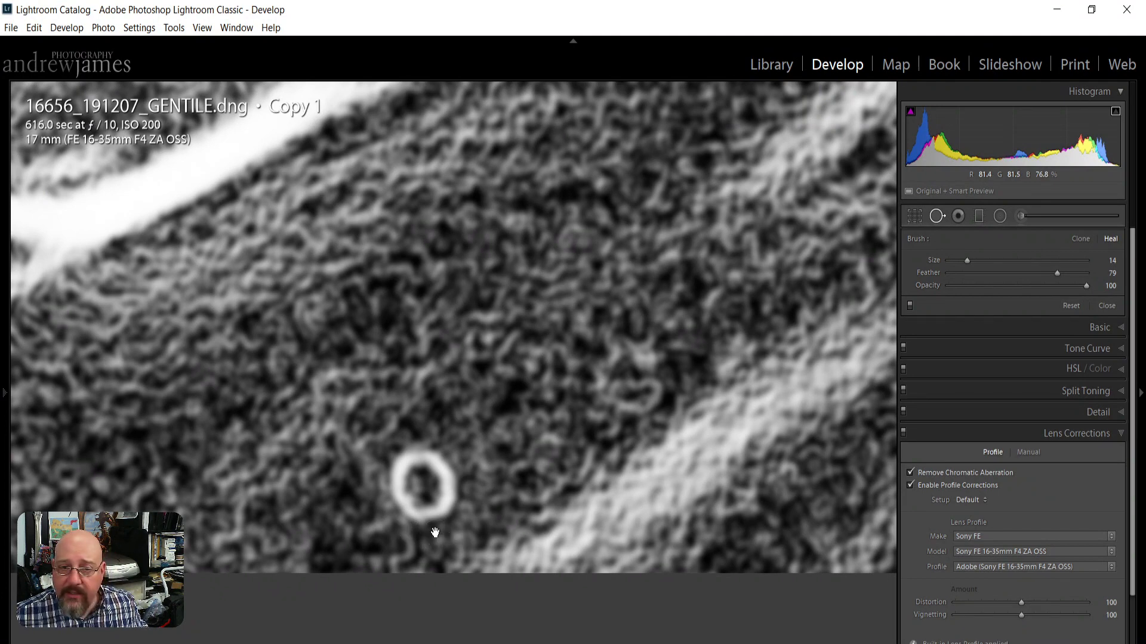
{"action": "key", "text": "q"}
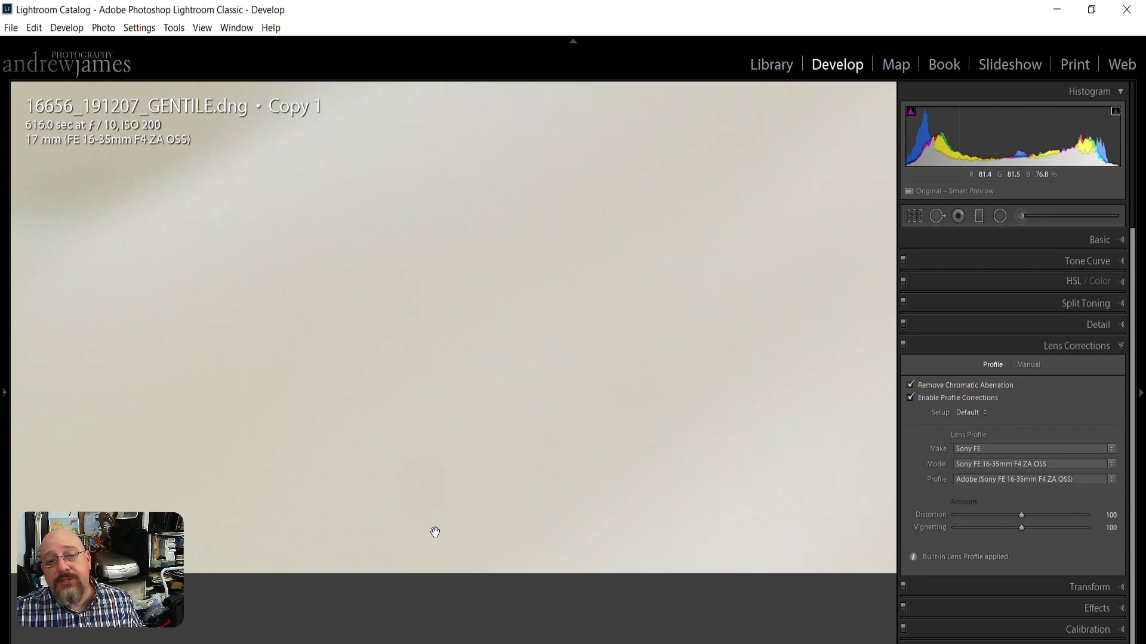
- Heal the ring-shaped dust spot in the pale water with a size 55, Feather 48 spot, and check it with Spot Removal closed
{"action": "key", "text": "q"}
{"action": "key", "text": "a"}
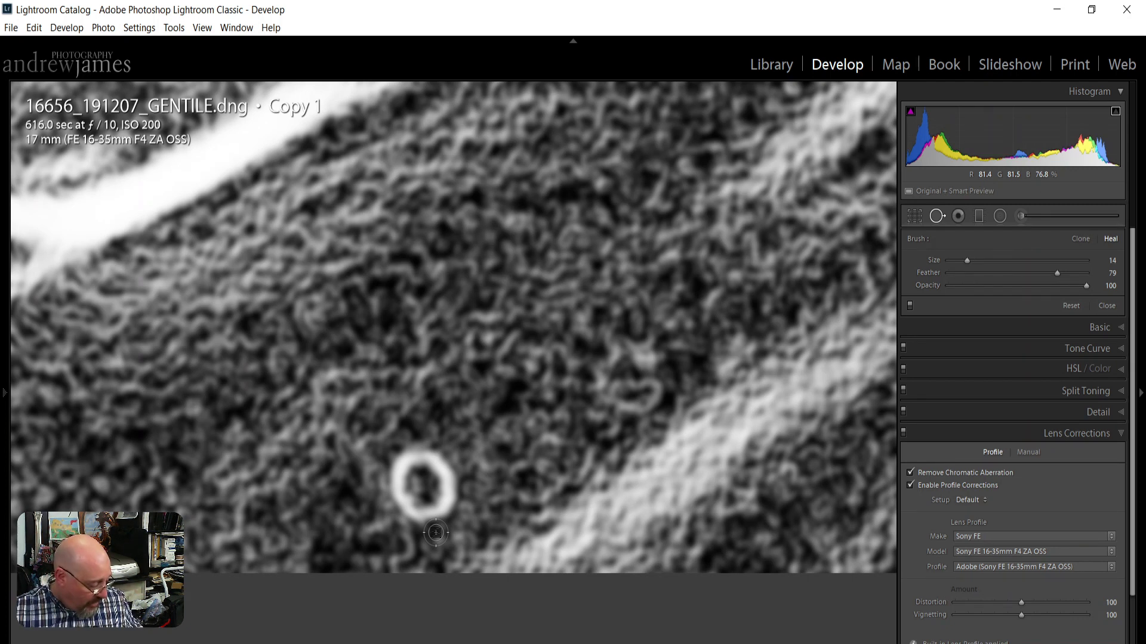
{"action": "scroll", "coordinate": [415, 498], "scroll_direction": "up", "scroll_amount": 3}
{"action": "scroll", "coordinate": [417, 505], "scroll_direction": "up", "scroll_amount": 10}
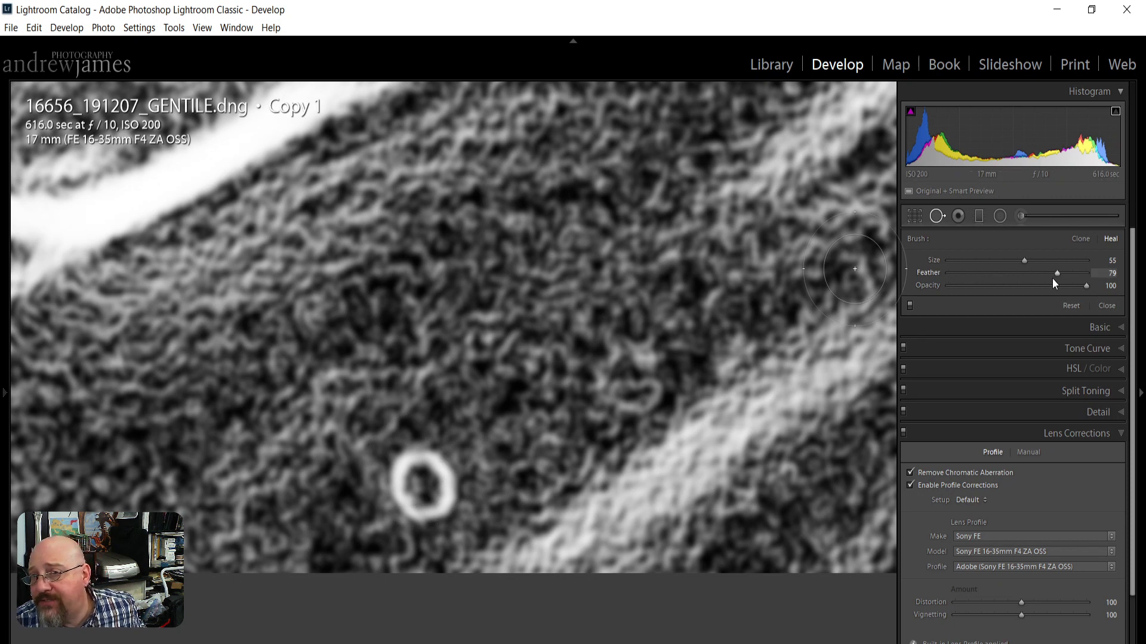
{"action": "mouse_move", "coordinate": [1057, 273]}
{"action": "left_mouse_down"}
{"action": "mouse_move", "coordinate": [1082, 274]}
{"action": "mouse_move", "coordinate": [1015, 291]}
{"action": "left_mouse_up"}
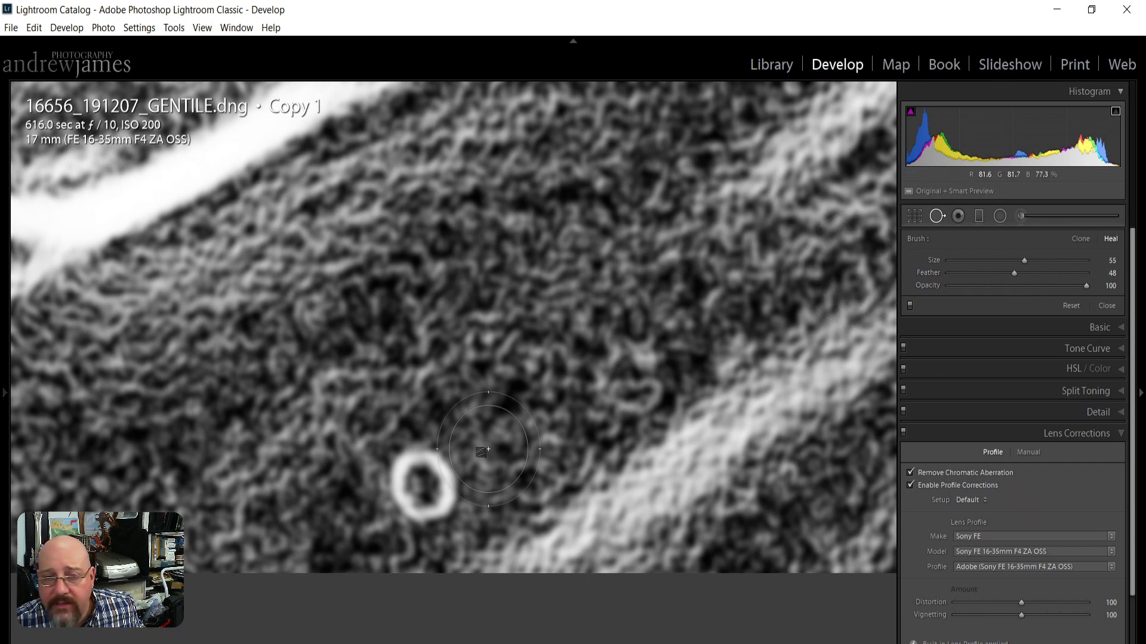
{"action": "left_click", "coordinate": [421, 486]}
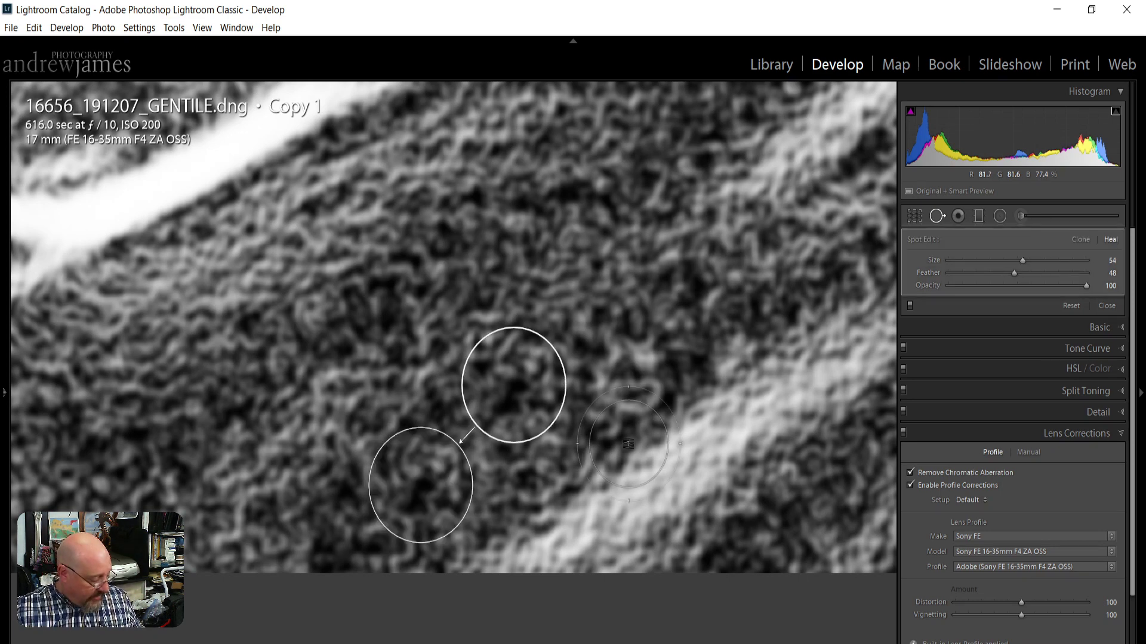
{"action": "key", "text": "q"}
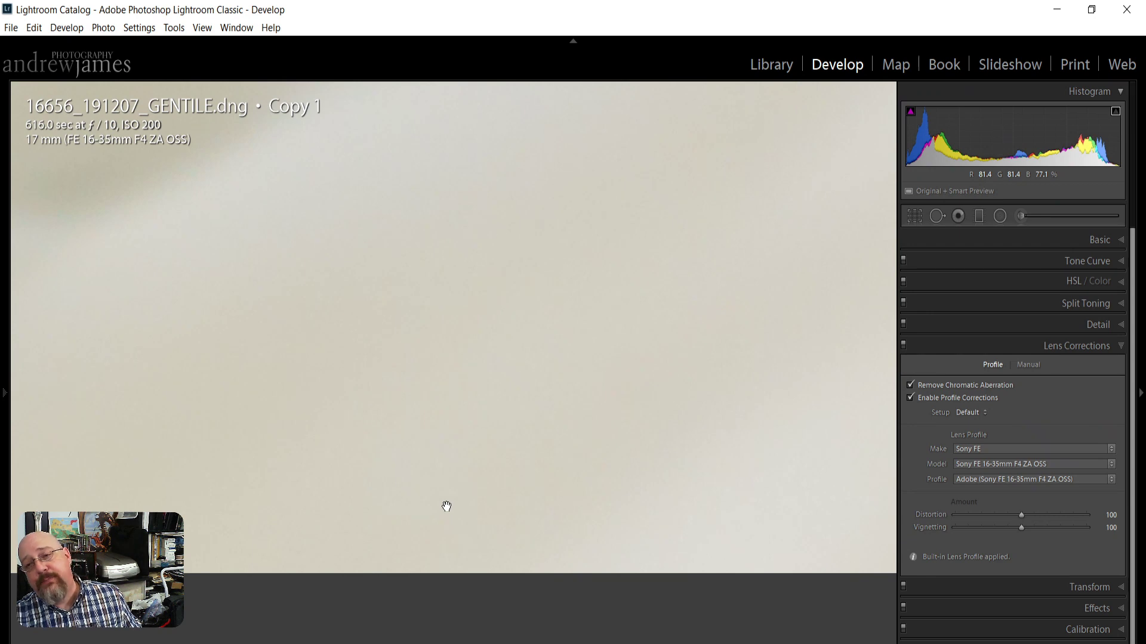
{"action": "key", "text": "q"}
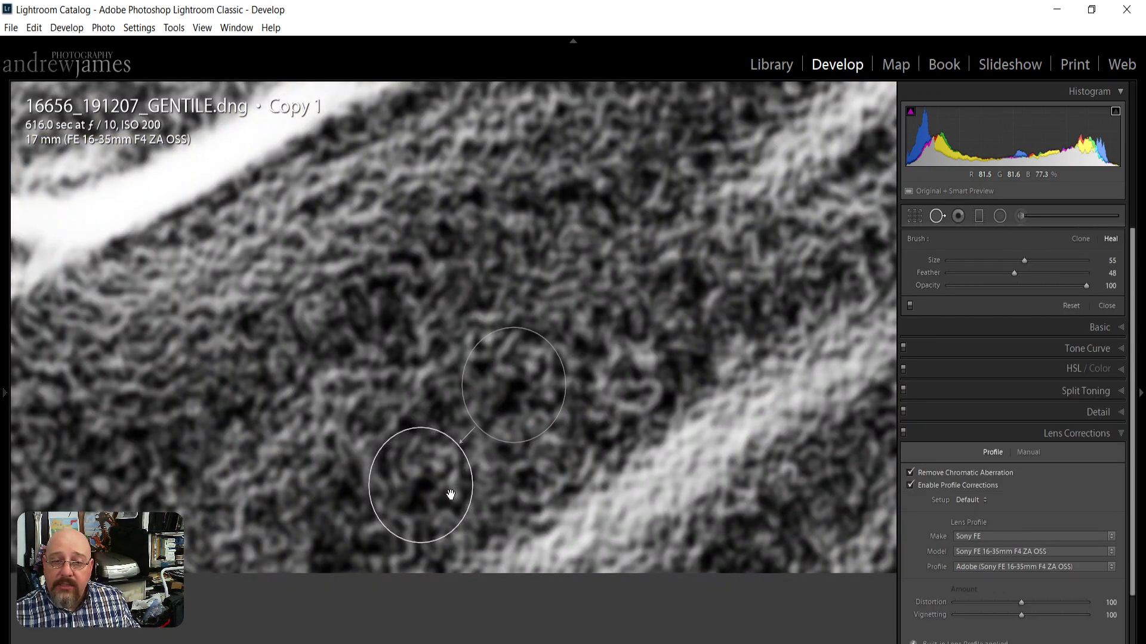
- Heal the three dust rings along the bright diagonal cloud streak in the sky with size 55, Feather 48 spots
{"action": "left_click", "coordinate": [433, 320]}
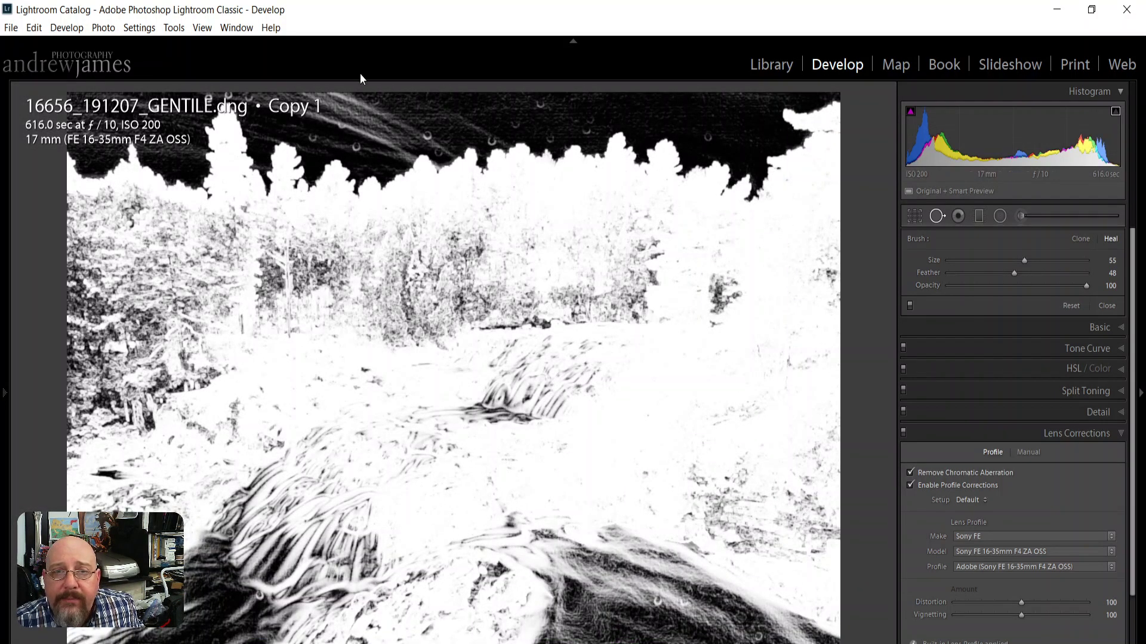
{"action": "left_click", "coordinate": [386, 134]}
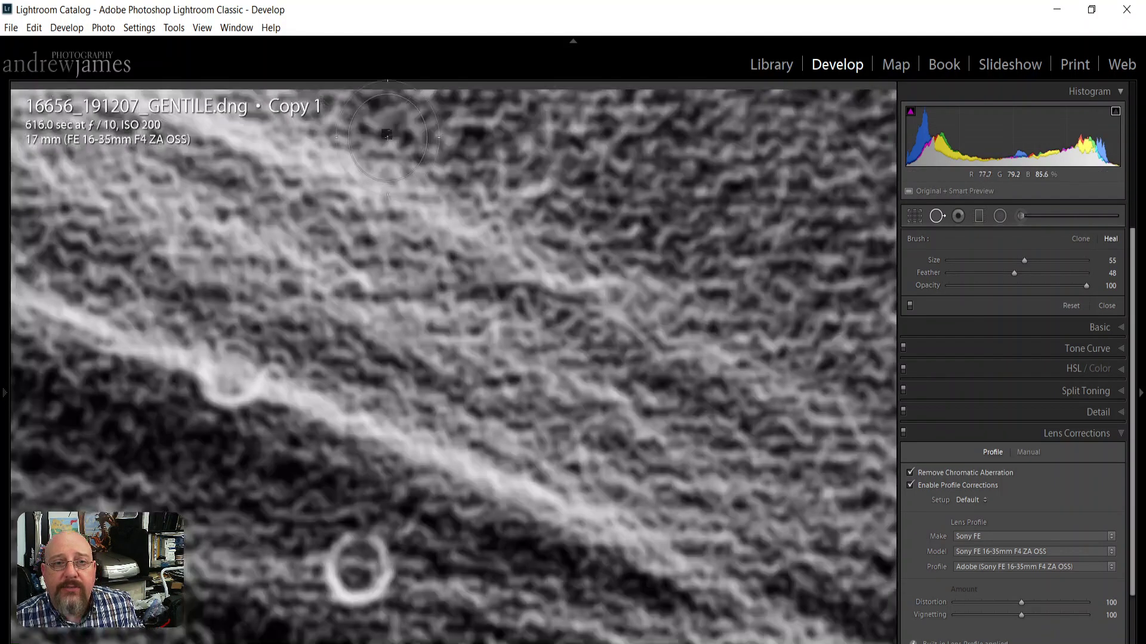
{"action": "left_click", "coordinate": [358, 571]}
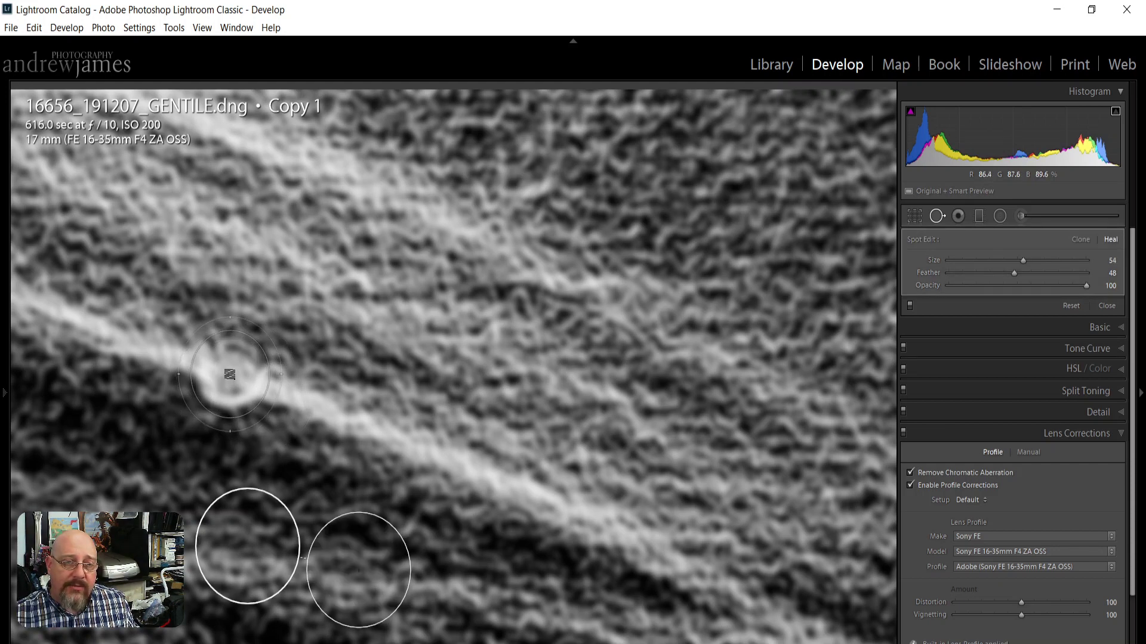
{"action": "left_click", "coordinate": [229, 374]}
{"action": "mouse_move", "coordinate": [93, 425]}
{"action": "left_mouse_down"}
{"action": "mouse_move", "coordinate": [302, 422]}
{"action": "mouse_move", "coordinate": [718, 460]}
{"action": "left_mouse_up"}
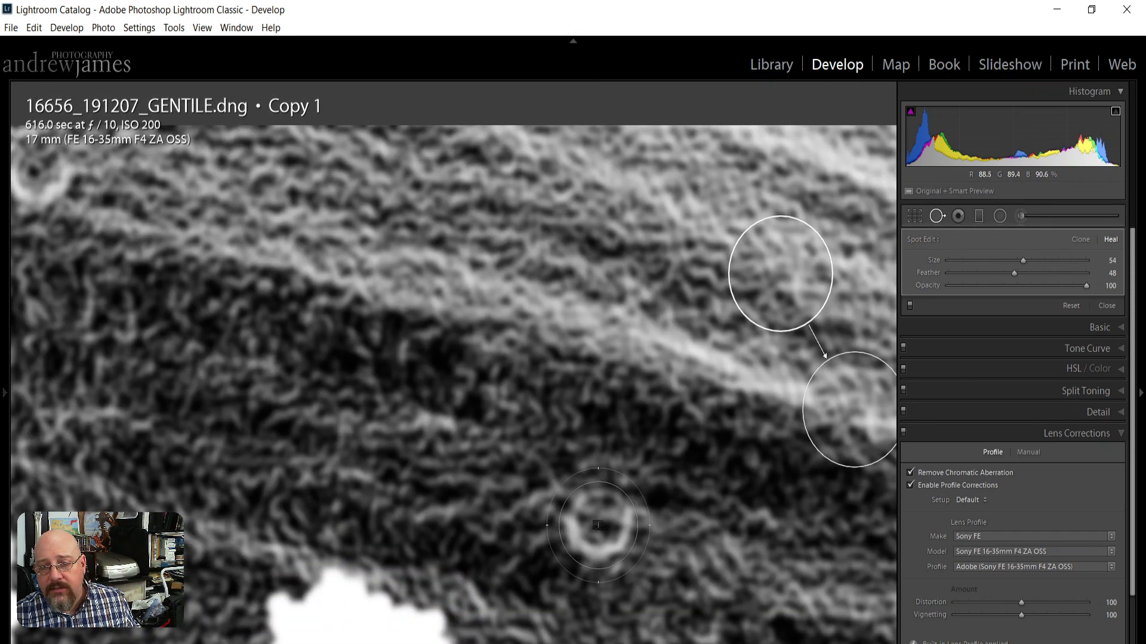
{"action": "left_click_drag", "start_coordinate": [598, 525], "coordinate": [490, 481]}
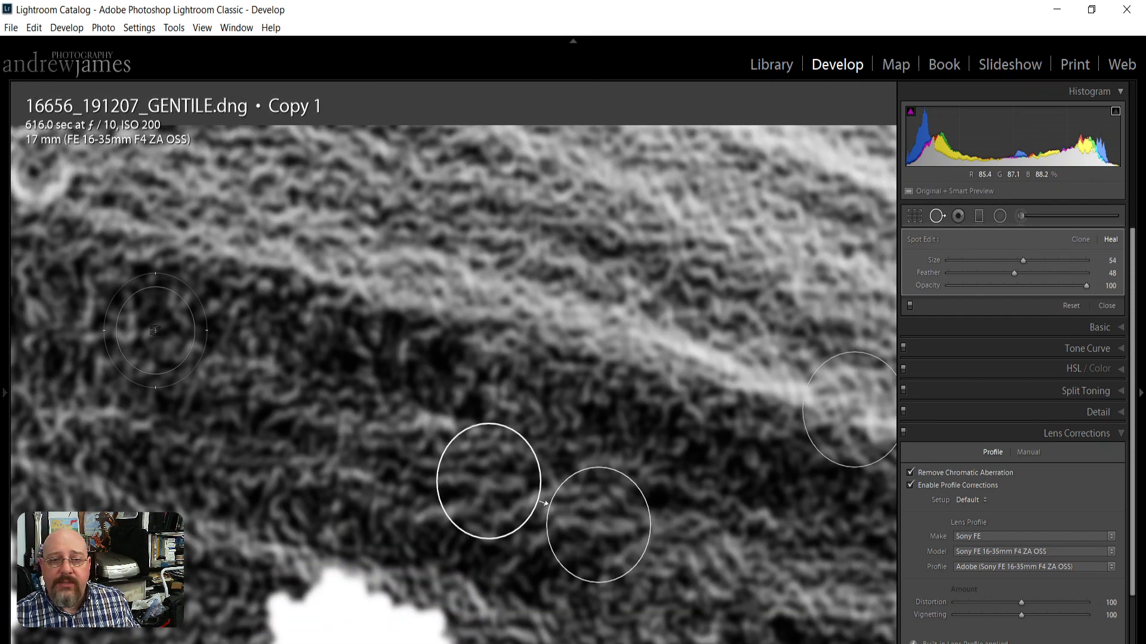
- Heal the three dust rings around the tip of the tall pine near the sky's upper edge
{"action": "left_click_drag", "start_coordinate": [116, 273], "coordinate": [518, 452]}
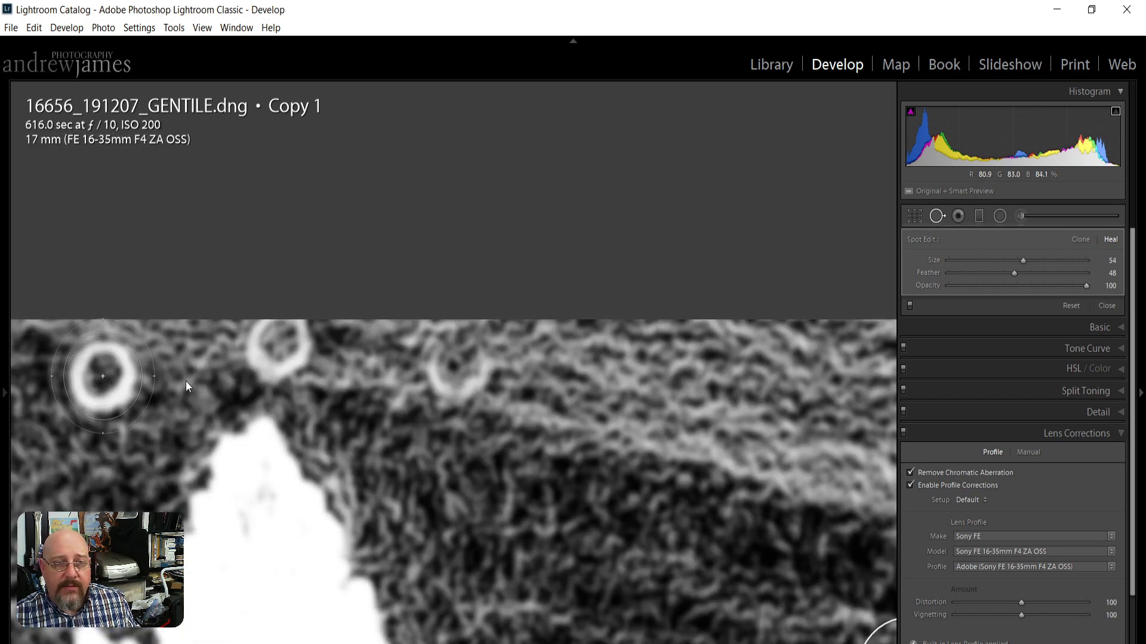
{"action": "left_click", "coordinate": [103, 376]}
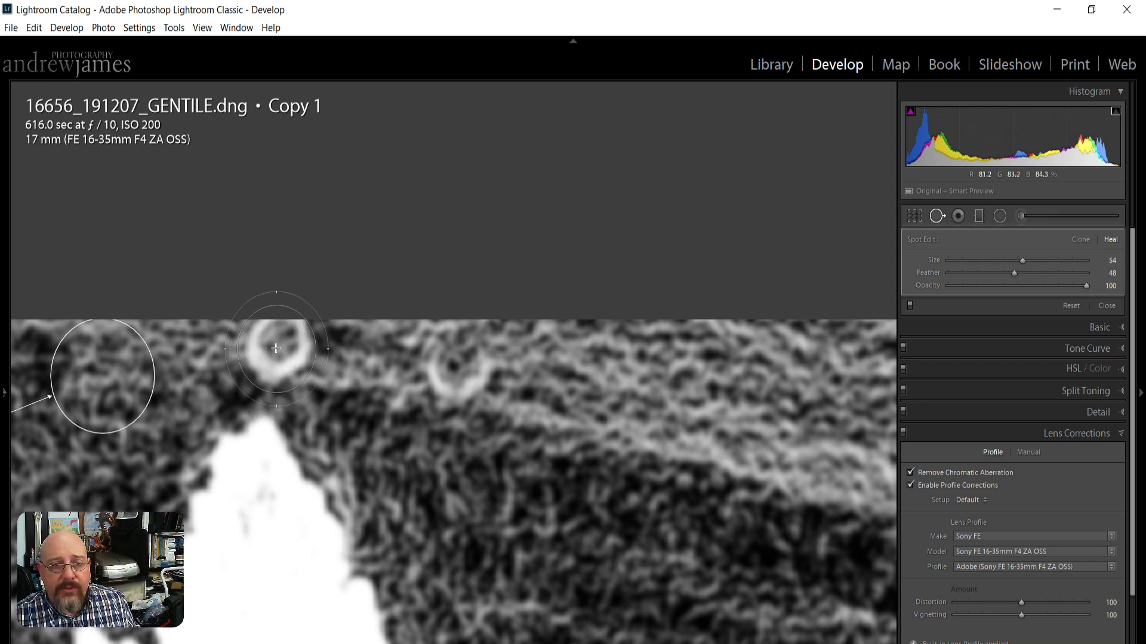
{"action": "left_click", "coordinate": [279, 351]}
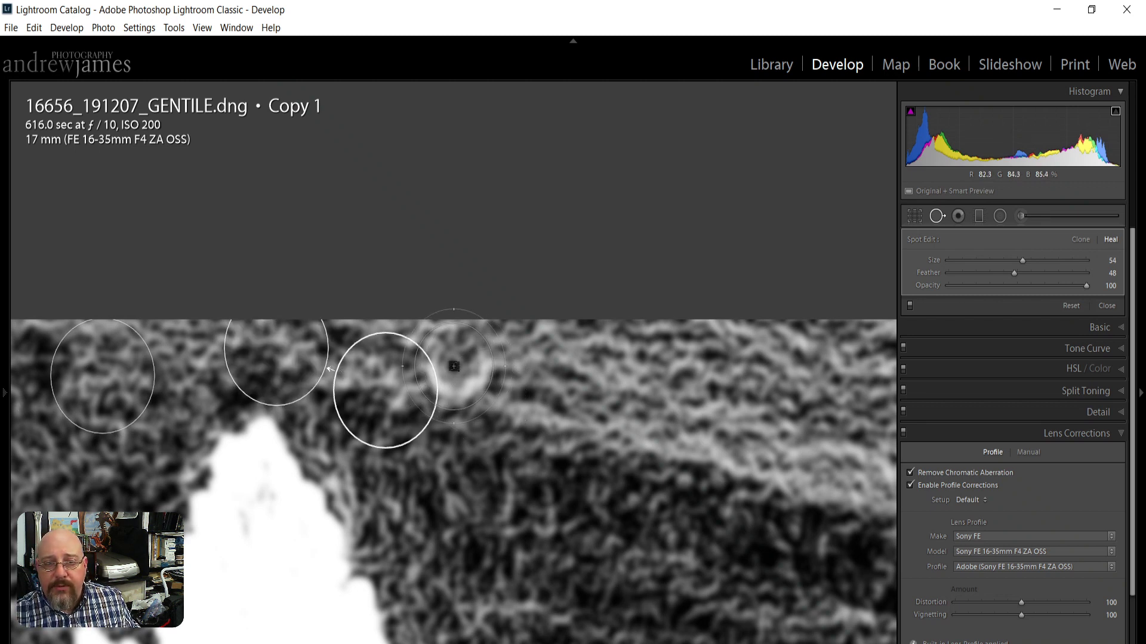
{"action": "left_click", "coordinate": [456, 365]}
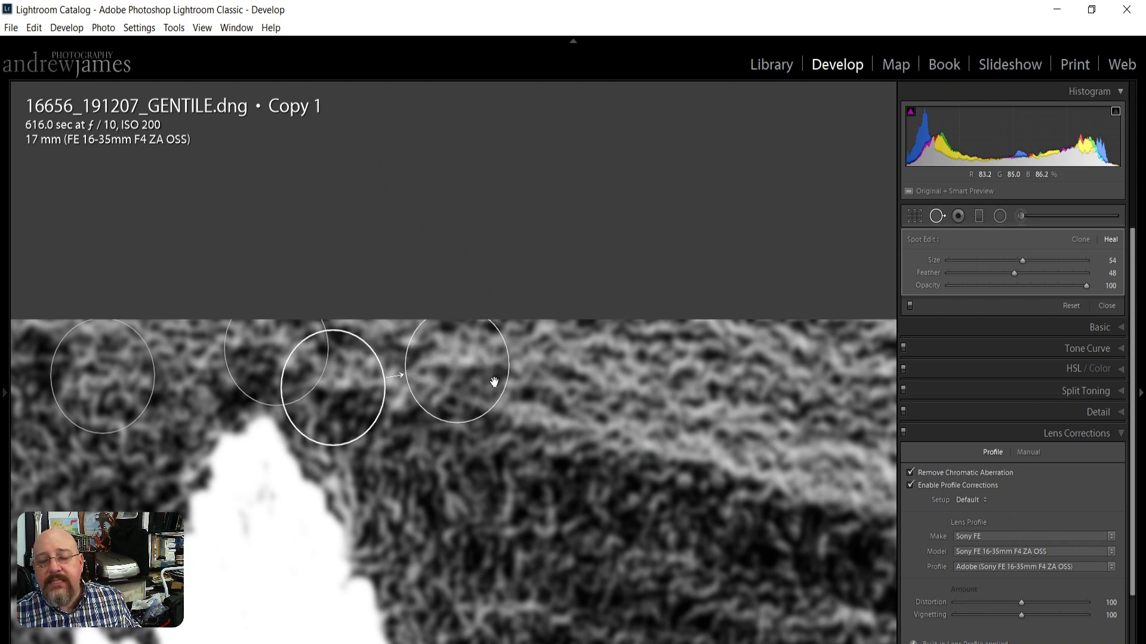
- Heal the two dust rings in the sky just above the dip between the treetops in the middle of the photo
{"action": "left_click_drag", "start_coordinate": [859, 432], "coordinate": [509, 338]}
{"action": "left_click_drag", "start_coordinate": [770, 399], "coordinate": [307, 417]}
{"action": "left_click_drag", "start_coordinate": [615, 472], "coordinate": [348, 357]}
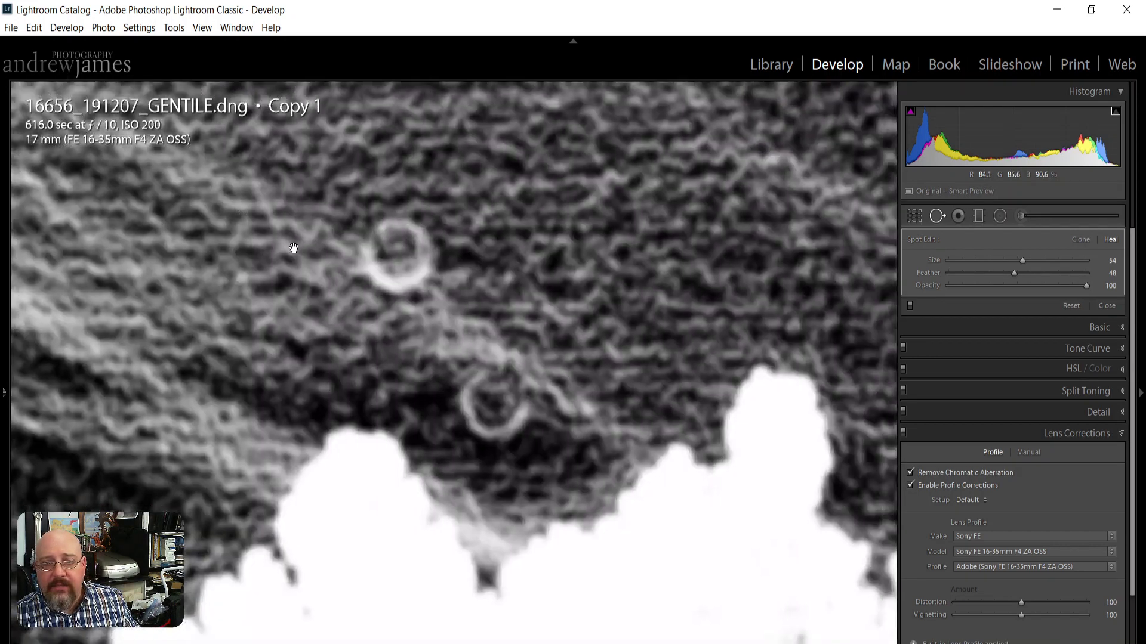
{"action": "left_click", "coordinate": [398, 255]}
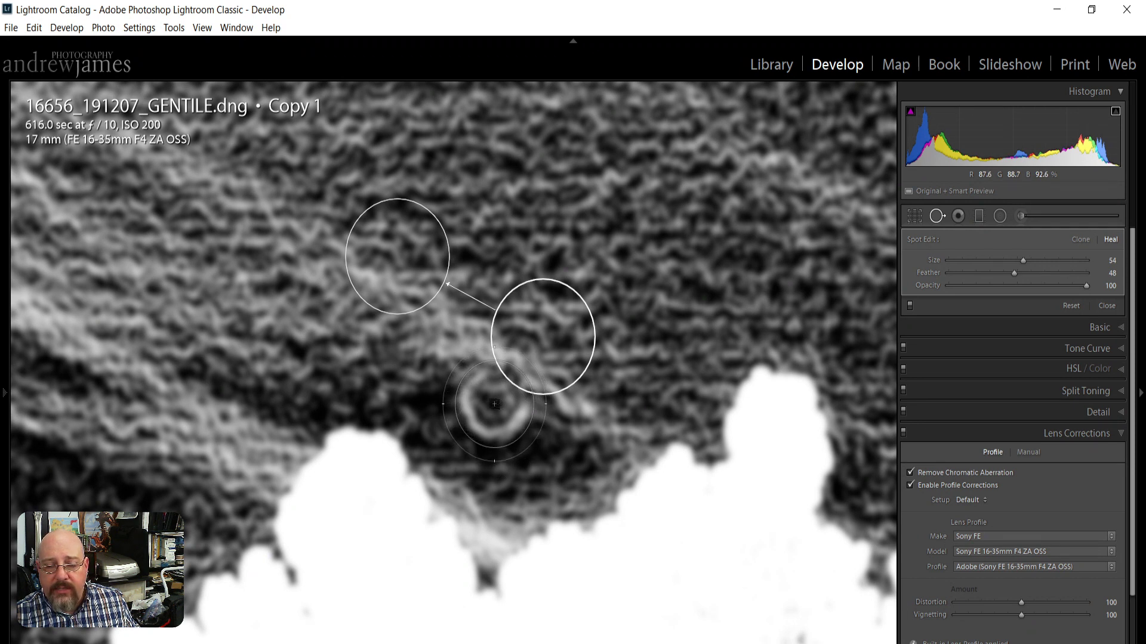
{"action": "left_click", "coordinate": [494, 404]}
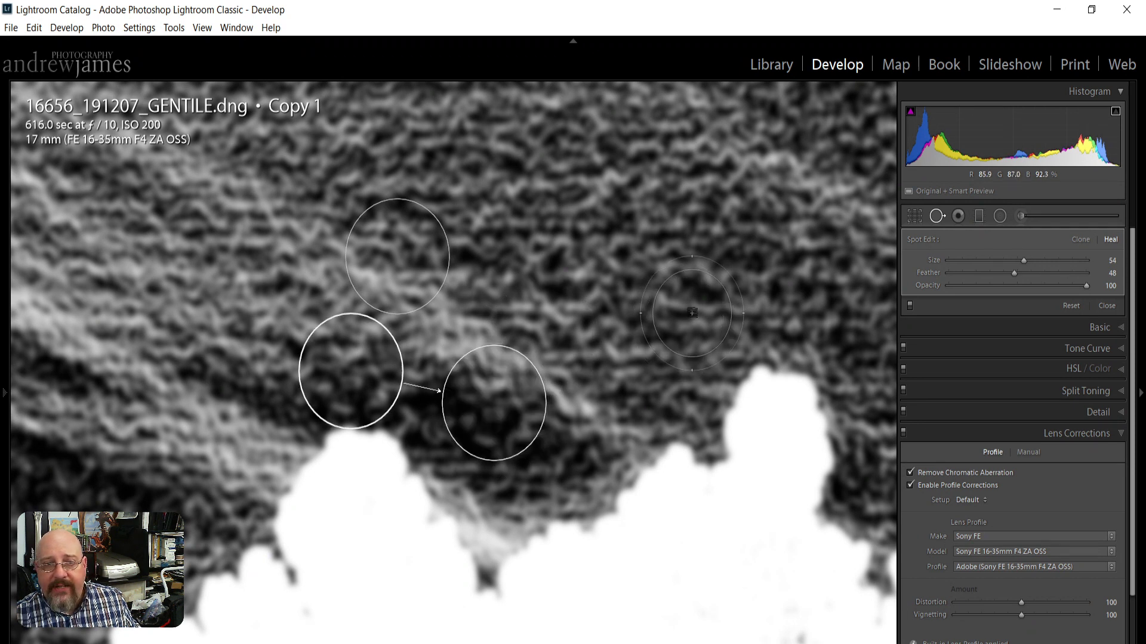
- Heal the three dust rings farther along the sky, from just above the treetops up toward the photo's upper edge
{"action": "left_click_drag", "start_coordinate": [673, 283], "coordinate": [258, 335]}
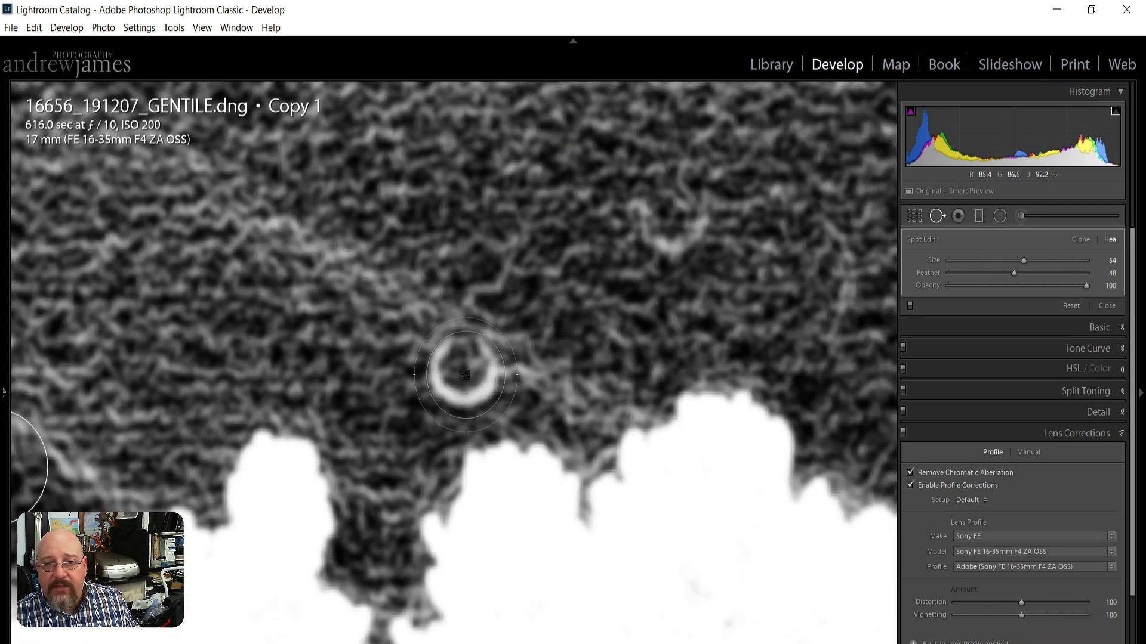
{"action": "left_click", "coordinate": [464, 368]}
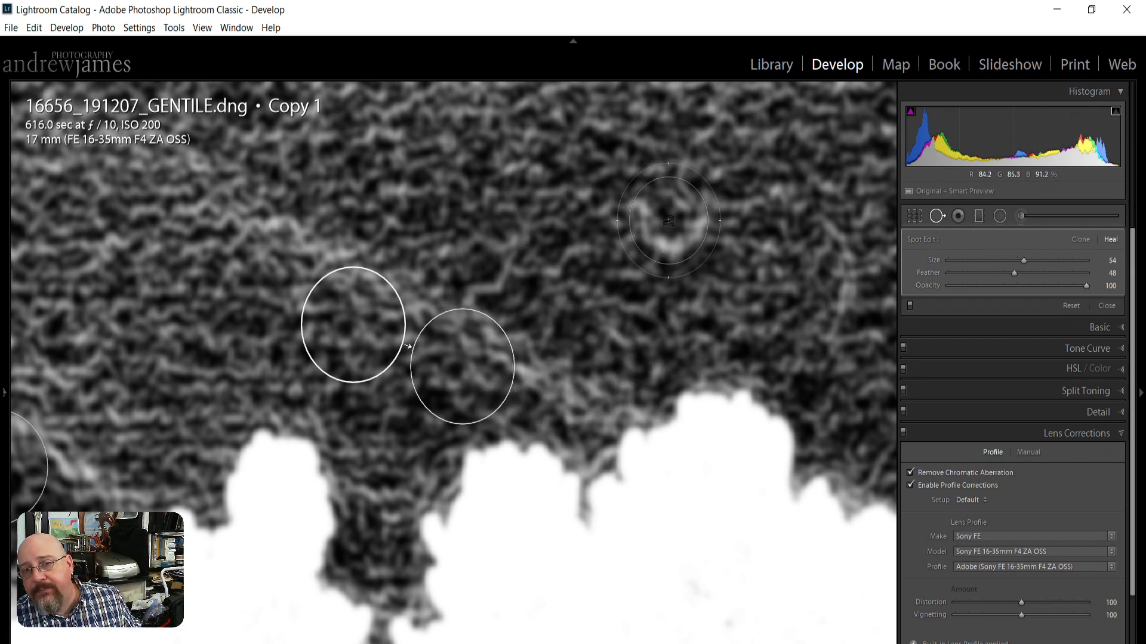
{"action": "left_click", "coordinate": [660, 247]}
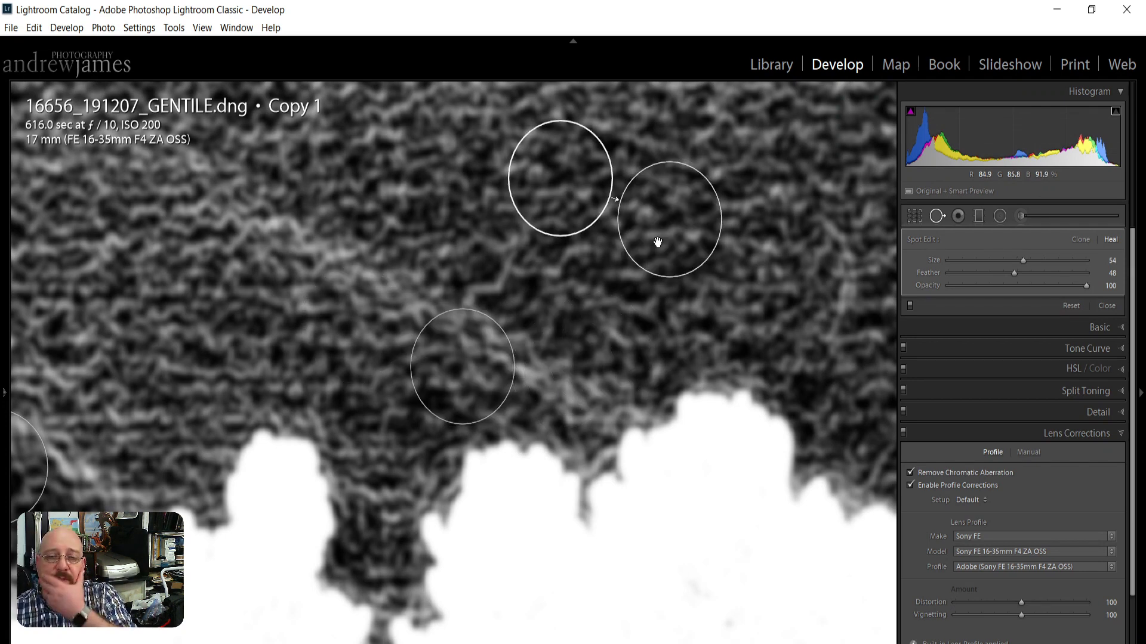
{"action": "left_click_drag", "start_coordinate": [776, 225], "coordinate": [581, 515]}
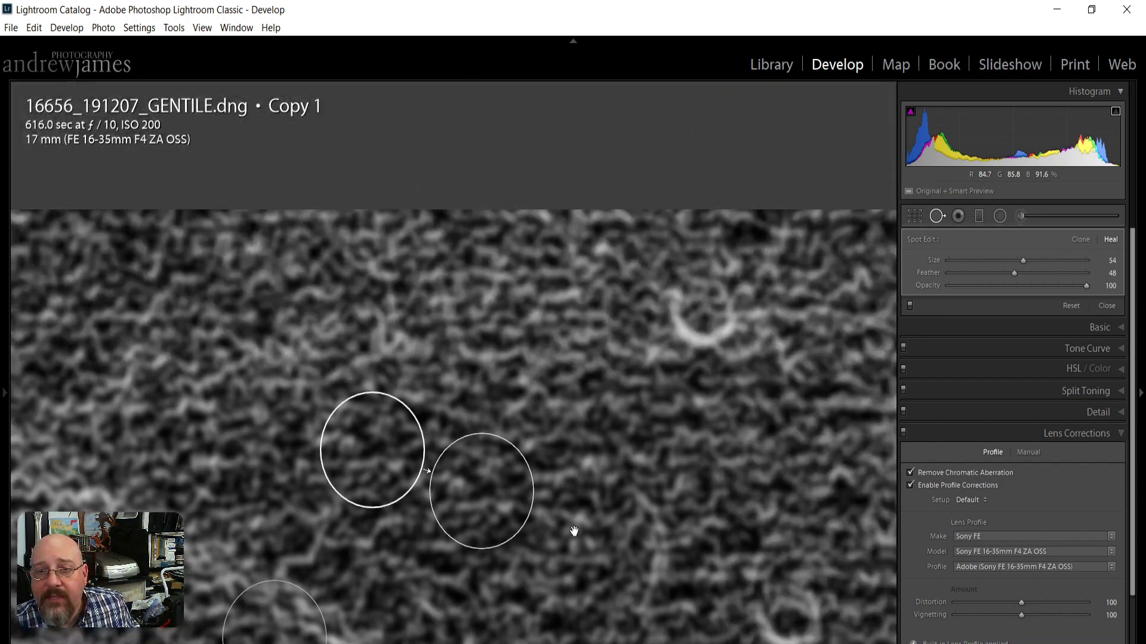
{"action": "left_click", "coordinate": [672, 360]}
- Heal the two dust rings in the open sky on either side above the ring that touches a treetop
{"action": "left_click_drag", "start_coordinate": [709, 572], "coordinate": [481, 248]}
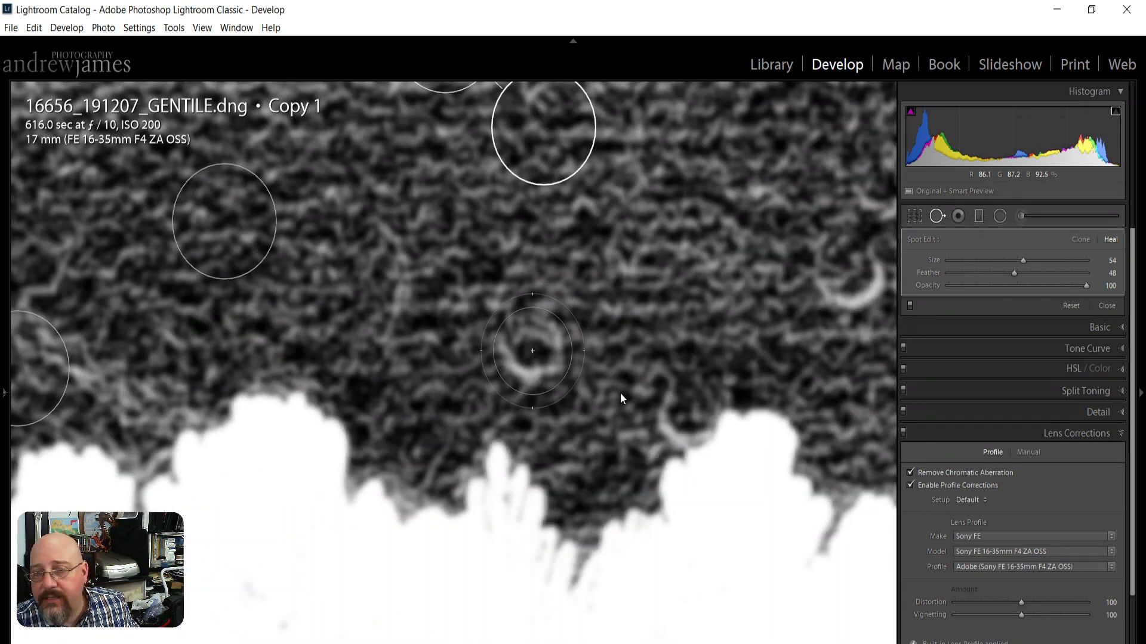
{"action": "left_click", "coordinate": [532, 351]}
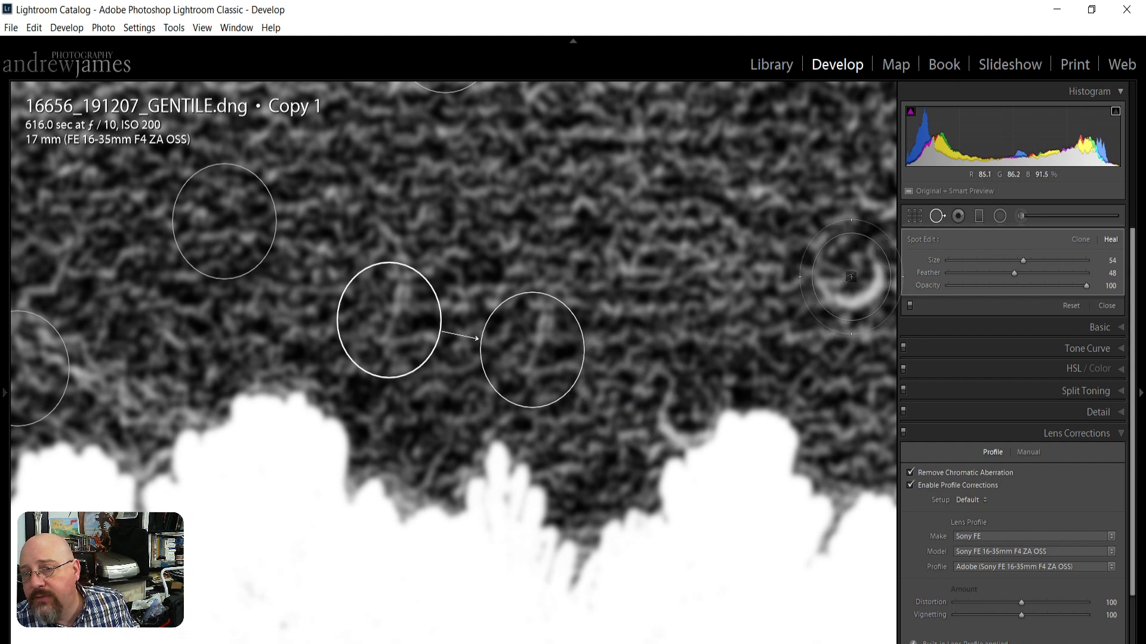
{"action": "left_click", "coordinate": [850, 277]}
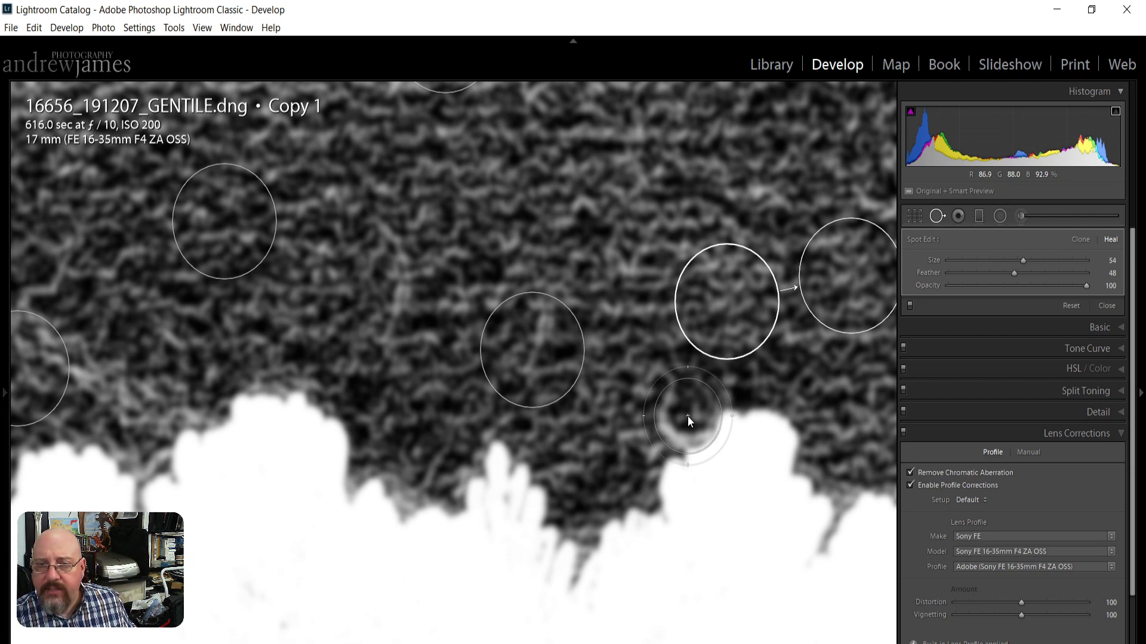
- Heal the dust ring touching the treetop with a size 47, Feather 48 spot, and move its source beside another pine's crown
{"action": "left_click", "coordinate": [688, 416]}
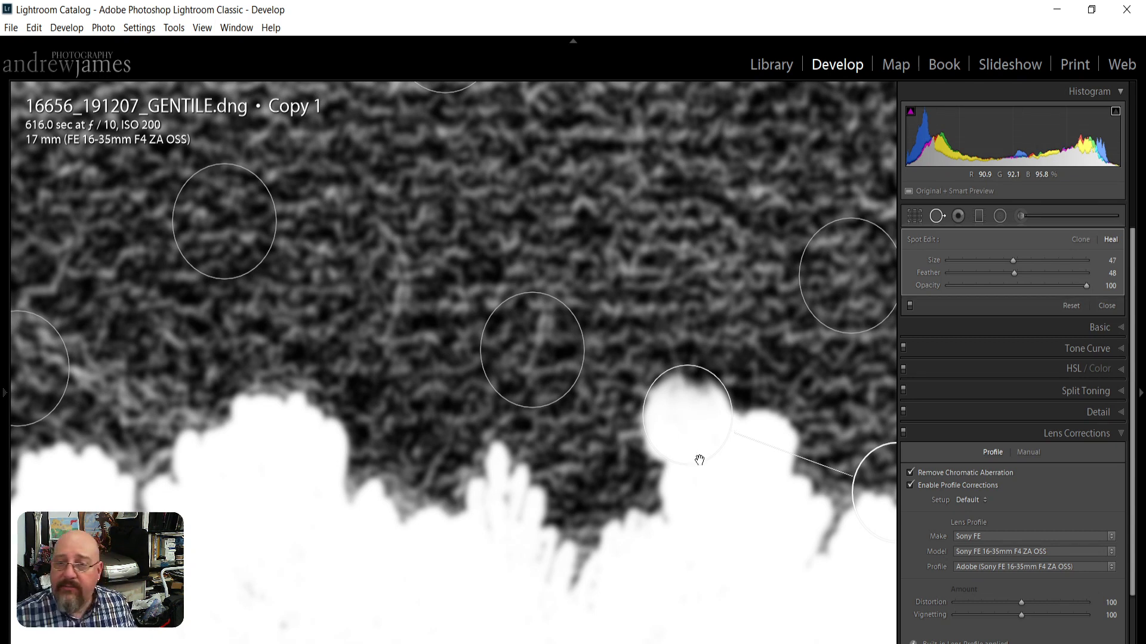
{"action": "key", "text": "Delete"}
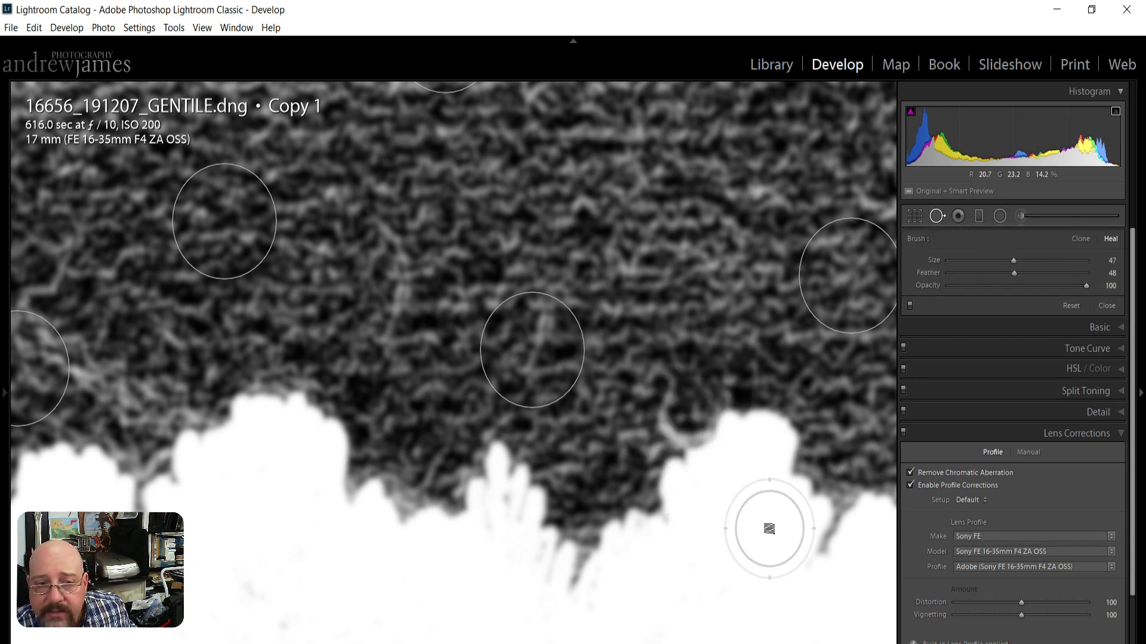
{"action": "left_click", "coordinate": [683, 418]}
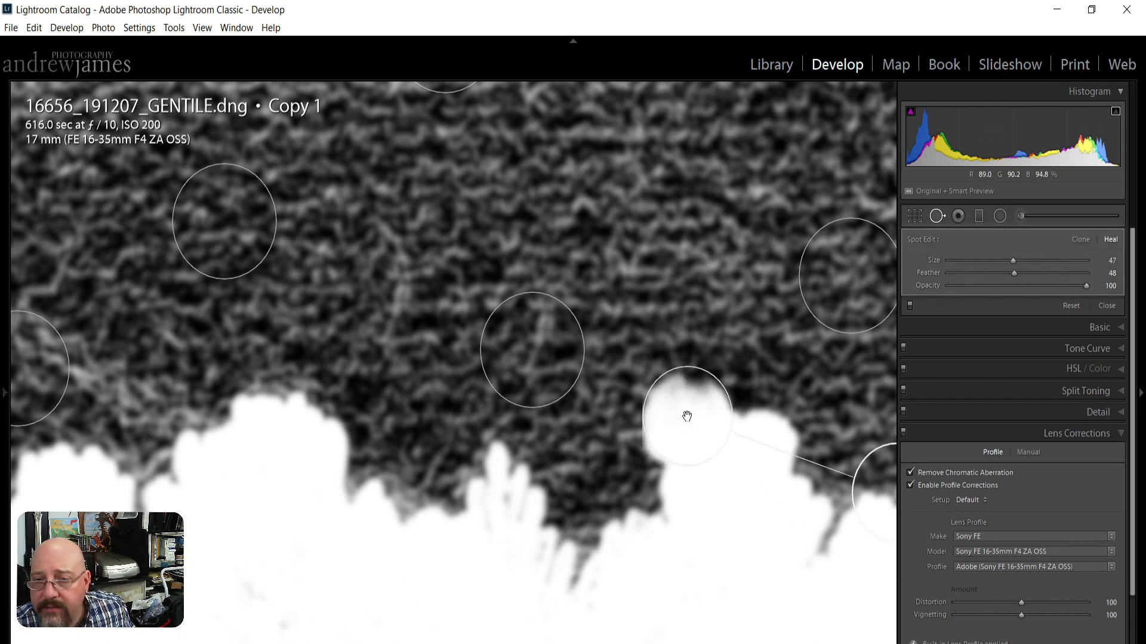
{"action": "mouse_move", "coordinate": [827, 476]}
{"action": "left_mouse_down"}
{"action": "mouse_move", "coordinate": [875, 486]}
{"action": "mouse_move", "coordinate": [176, 389]}
{"action": "left_mouse_up"}
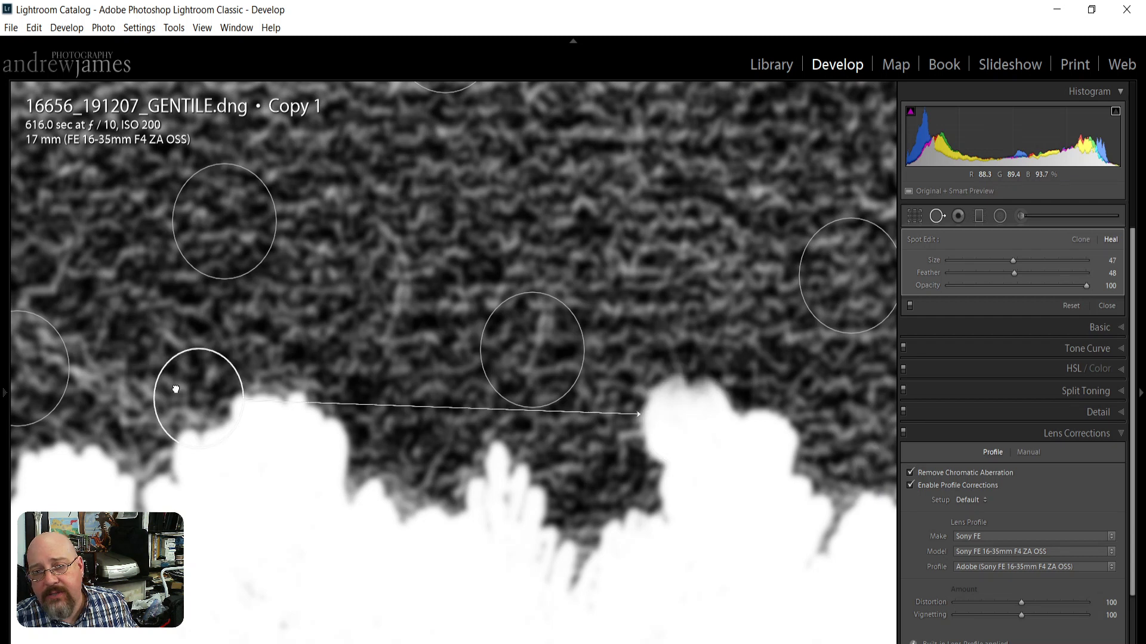
{"action": "left_click_drag", "start_coordinate": [176, 389], "coordinate": [180, 389]}
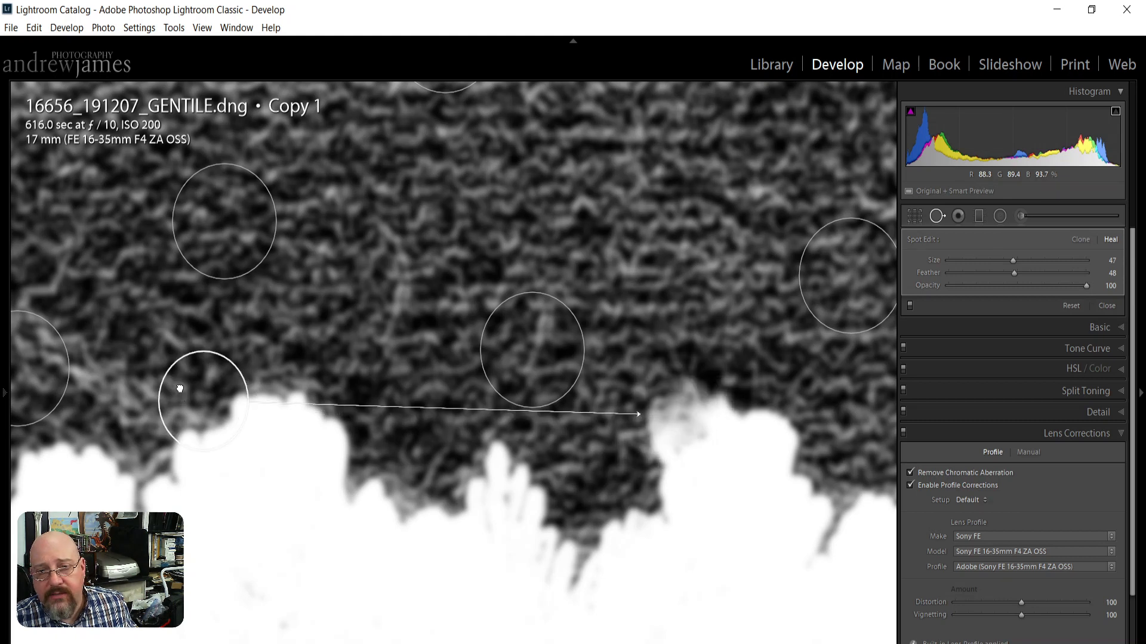
{"action": "left_click_drag", "start_coordinate": [180, 389], "coordinate": [174, 381]}
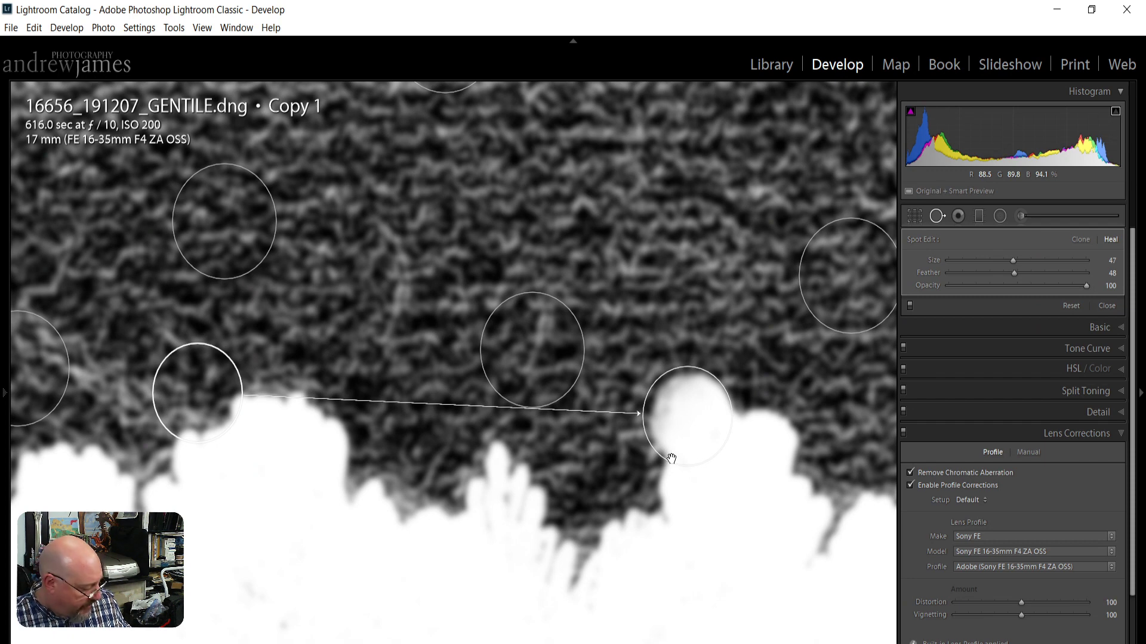
- Examine the healed treetop area in the normal color view, both at whole-photo size and close up
{"action": "key", "text": "q"}
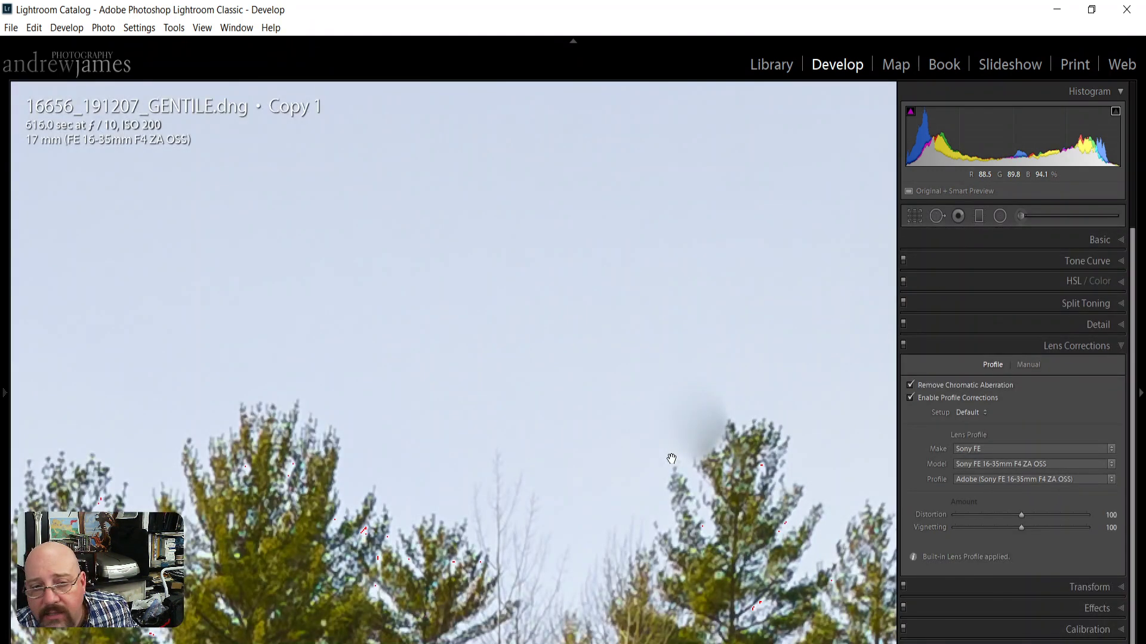
{"action": "left_click", "coordinate": [704, 440]}
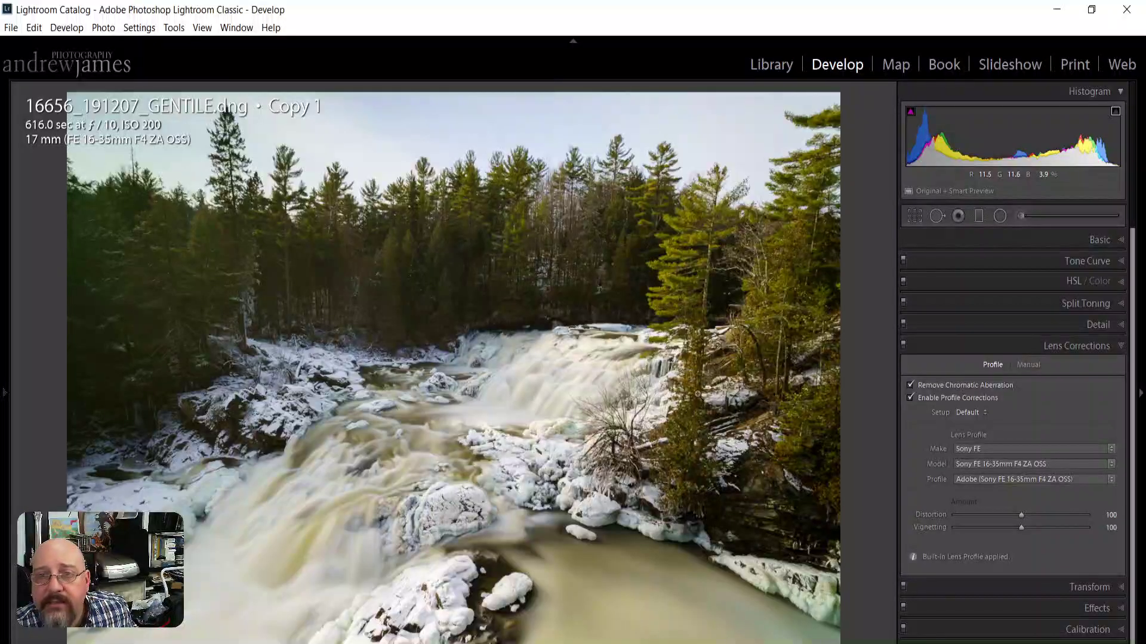
{"action": "left_click", "coordinate": [572, 158]}
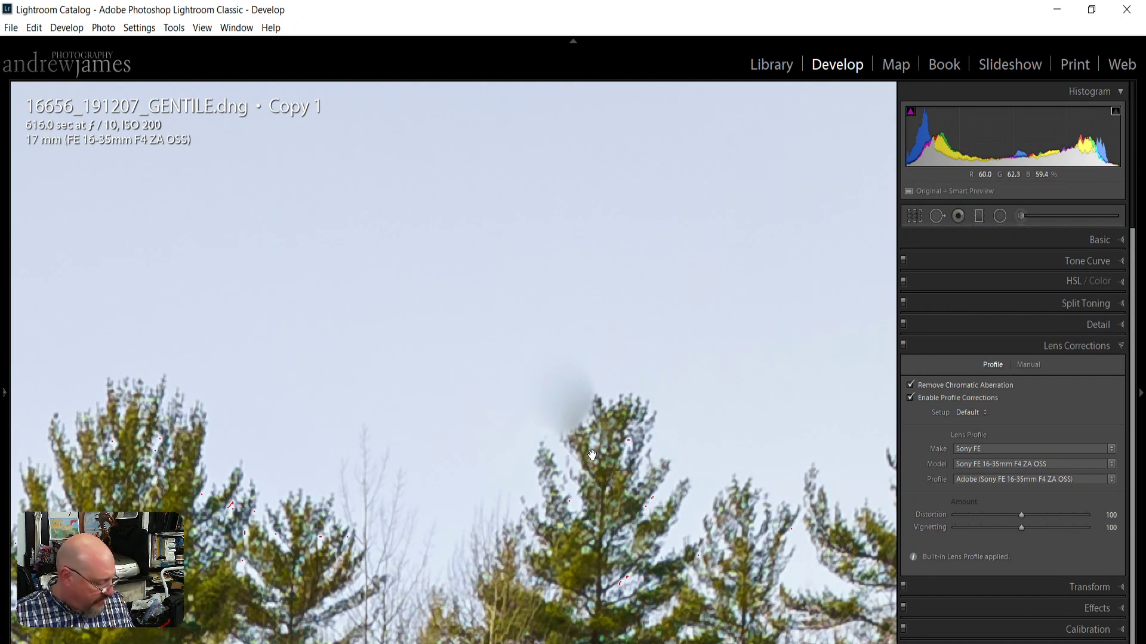
- Delete the healing spot touching the pine treetop in the sky
{"action": "key", "text": "q"}
{"action": "left_click", "coordinate": [554, 390]}
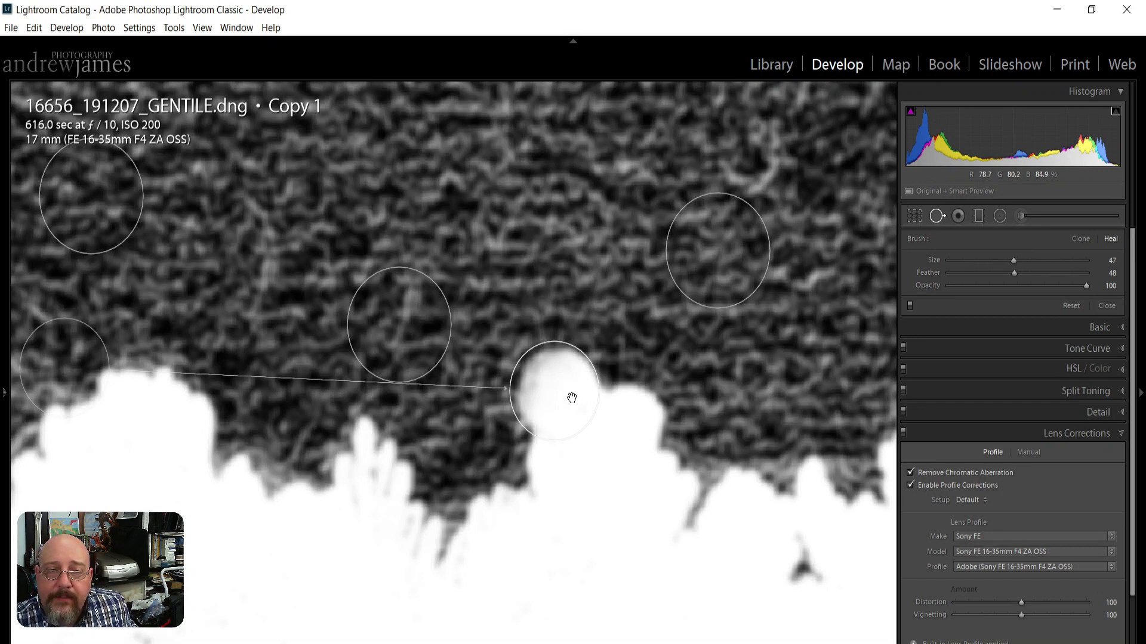
{"action": "left_click", "coordinate": [565, 376]}
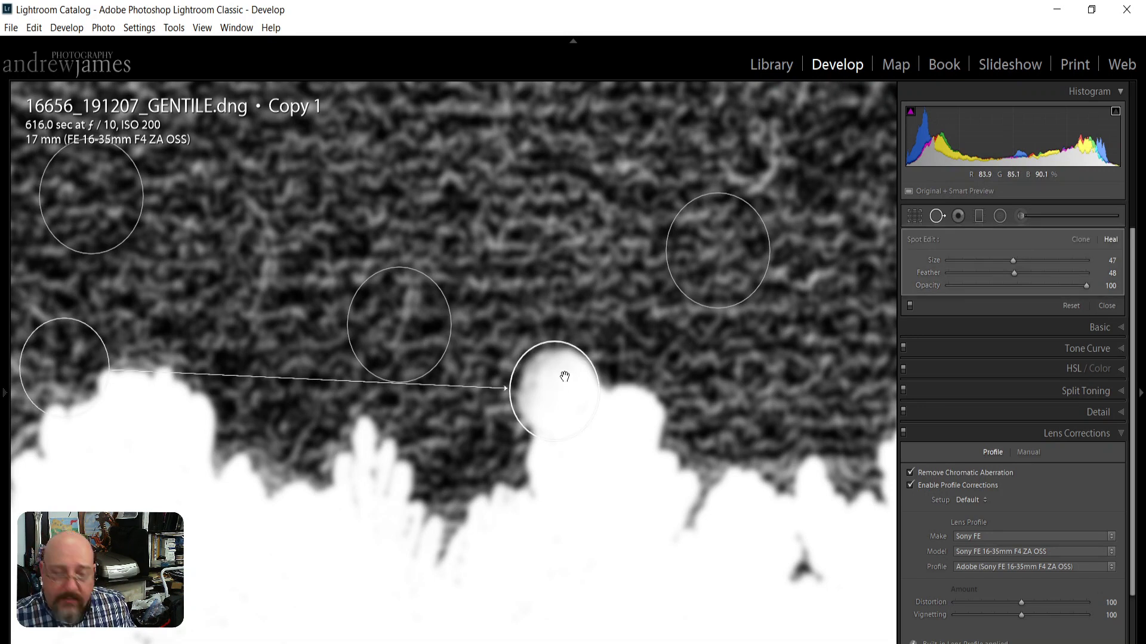
{"action": "key", "text": "Delete"}
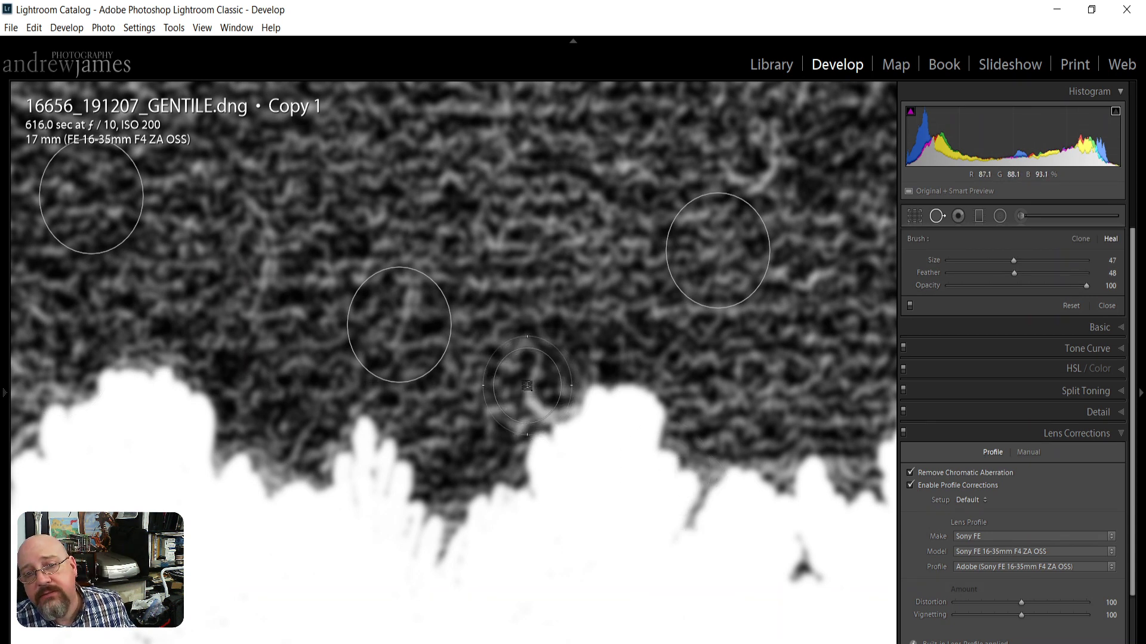
- Heal the dust ring in the open sky toward the photo's right edge with a size 46, Feather 48 spot
{"action": "mouse_move", "coordinate": [418, 388]}
{"action": "left_mouse_down"}
{"action": "mouse_move", "coordinate": [388, 418]}
{"action": "mouse_move", "coordinate": [316, 561]}
{"action": "mouse_move", "coordinate": [204, 411]}
{"action": "mouse_move", "coordinate": [498, 410]}
{"action": "mouse_move", "coordinate": [394, 337]}
{"action": "mouse_move", "coordinate": [578, 505]}
{"action": "mouse_move", "coordinate": [396, 327]}
{"action": "mouse_move", "coordinate": [259, 346]}
{"action": "mouse_move", "coordinate": [265, 399]}
{"action": "left_mouse_up"}
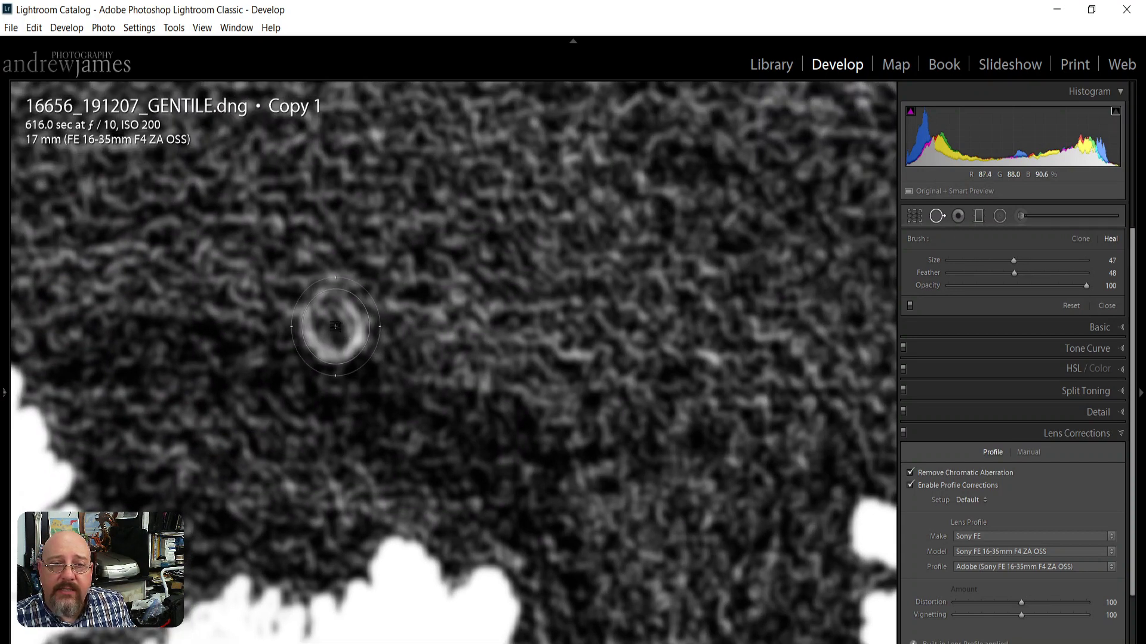
{"action": "left_click", "coordinate": [333, 458]}
{"action": "mouse_move", "coordinate": [709, 379]}
{"action": "left_mouse_down"}
{"action": "mouse_move", "coordinate": [162, 427]}
{"action": "mouse_move", "coordinate": [213, 402]}
{"action": "mouse_move", "coordinate": [388, 507]}
{"action": "mouse_move", "coordinate": [601, 445]}
{"action": "mouse_move", "coordinate": [468, 358]}
{"action": "mouse_move", "coordinate": [831, 410]}
{"action": "left_mouse_up"}
{"action": "left_click_drag", "start_coordinate": [414, 388], "coordinate": [674, 323]}
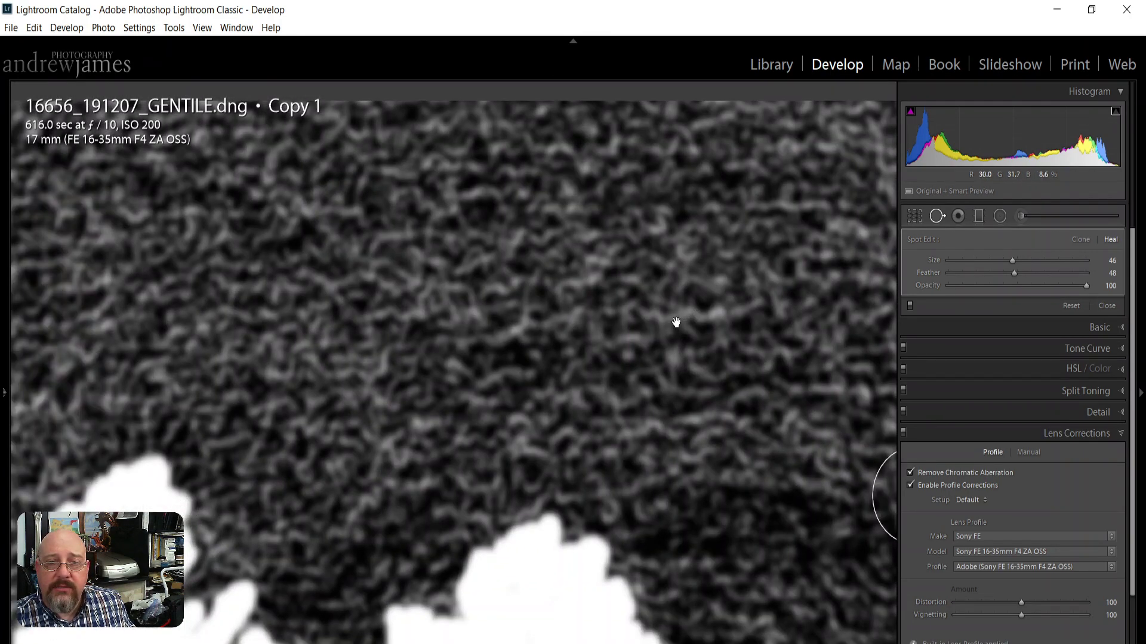
- Heal the three dust rings in the smooth foreground pool, down toward the photo's lower edge, with size 50, Feather 48 spots
{"action": "left_click", "coordinate": [398, 311]}
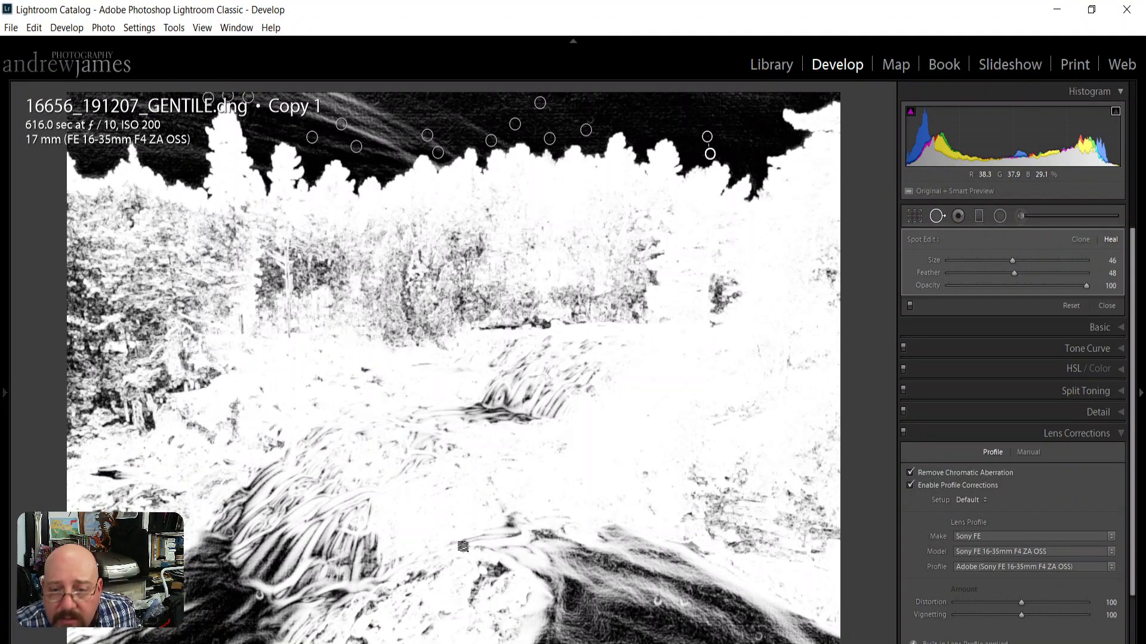
{"action": "left_click", "coordinate": [655, 604]}
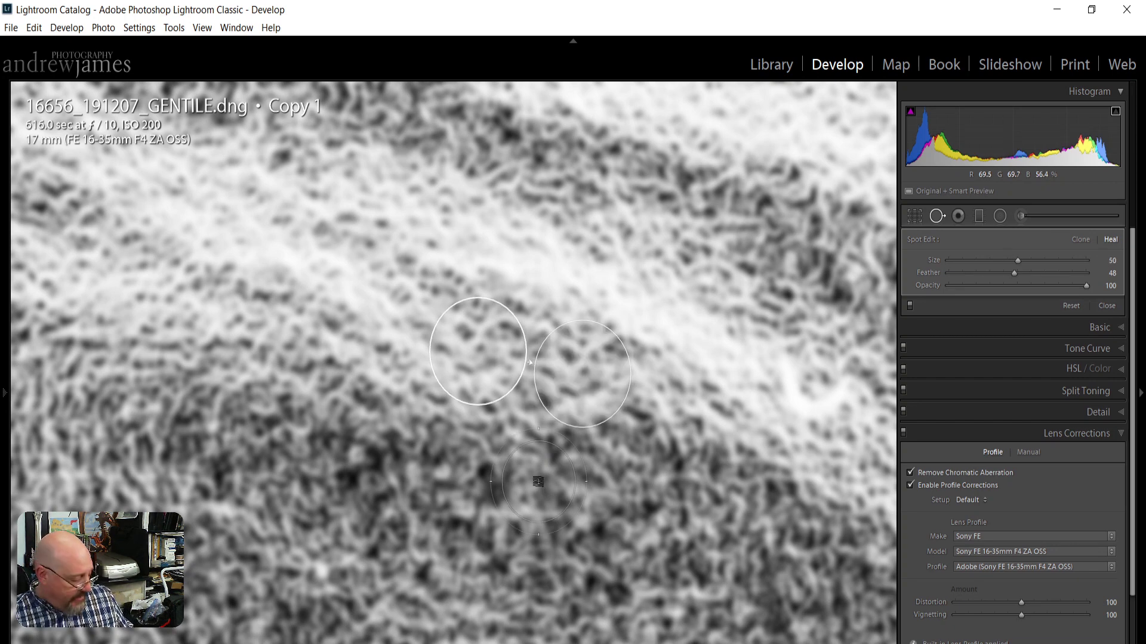
{"action": "key", "text": "q"}
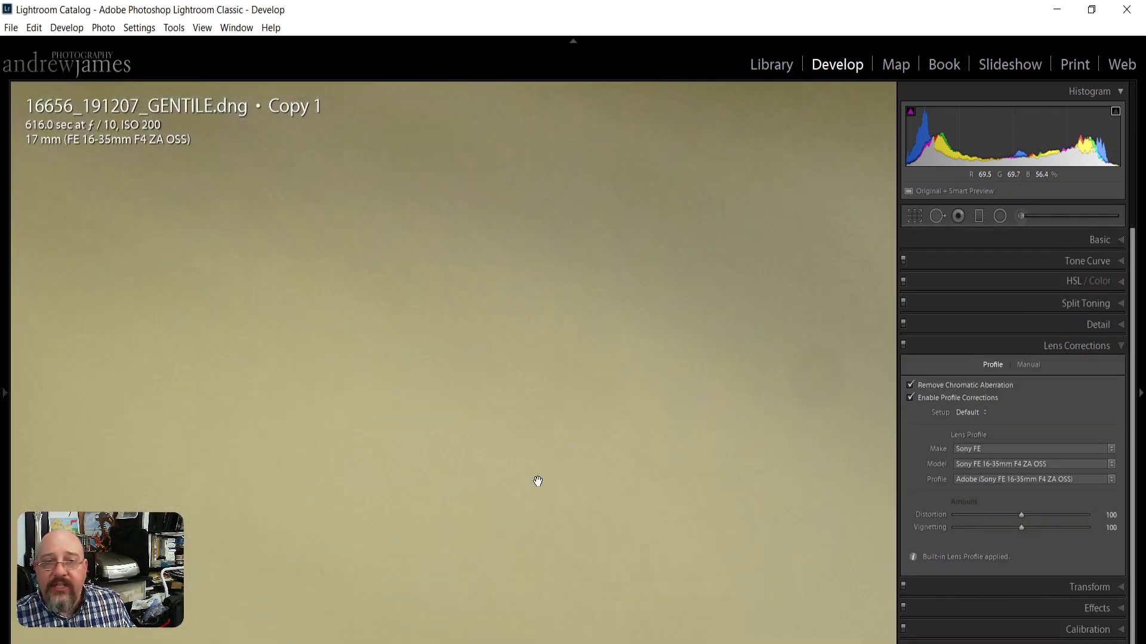
{"action": "key", "text": "q"}
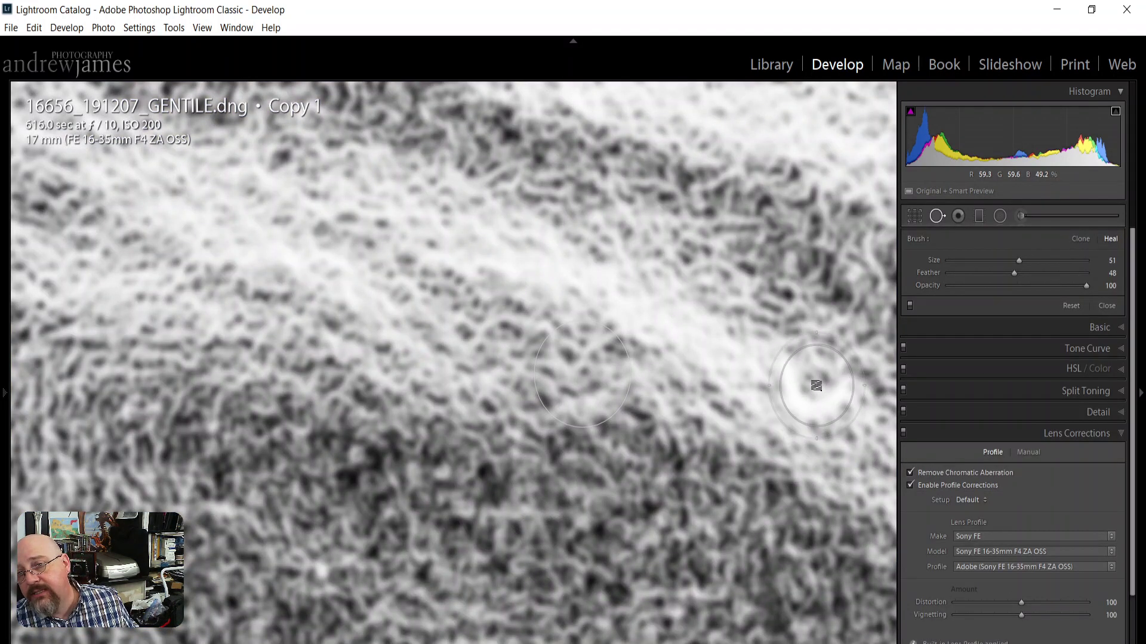
{"action": "left_click", "coordinate": [817, 385]}
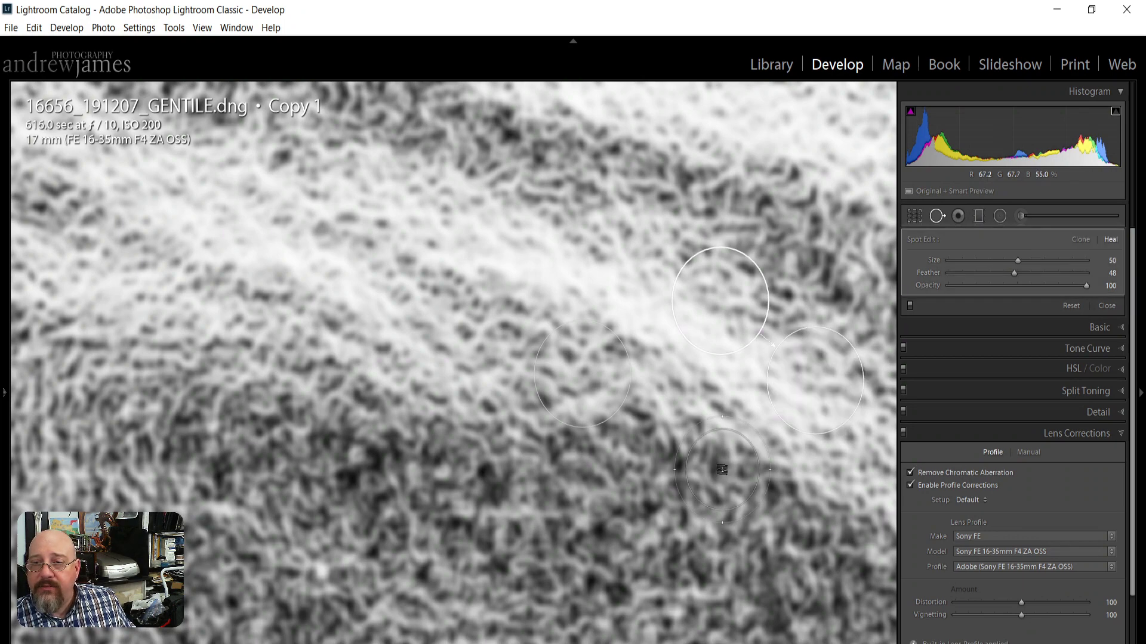
{"action": "mouse_move", "coordinate": [719, 481]}
{"action": "left_mouse_down"}
{"action": "mouse_move", "coordinate": [328, 417]}
{"action": "mouse_move", "coordinate": [256, 370]}
{"action": "mouse_move", "coordinate": [243, 332]}
{"action": "mouse_move", "coordinate": [481, 307]}
{"action": "mouse_move", "coordinate": [256, 235]}
{"action": "mouse_move", "coordinate": [230, 263]}
{"action": "left_mouse_up"}
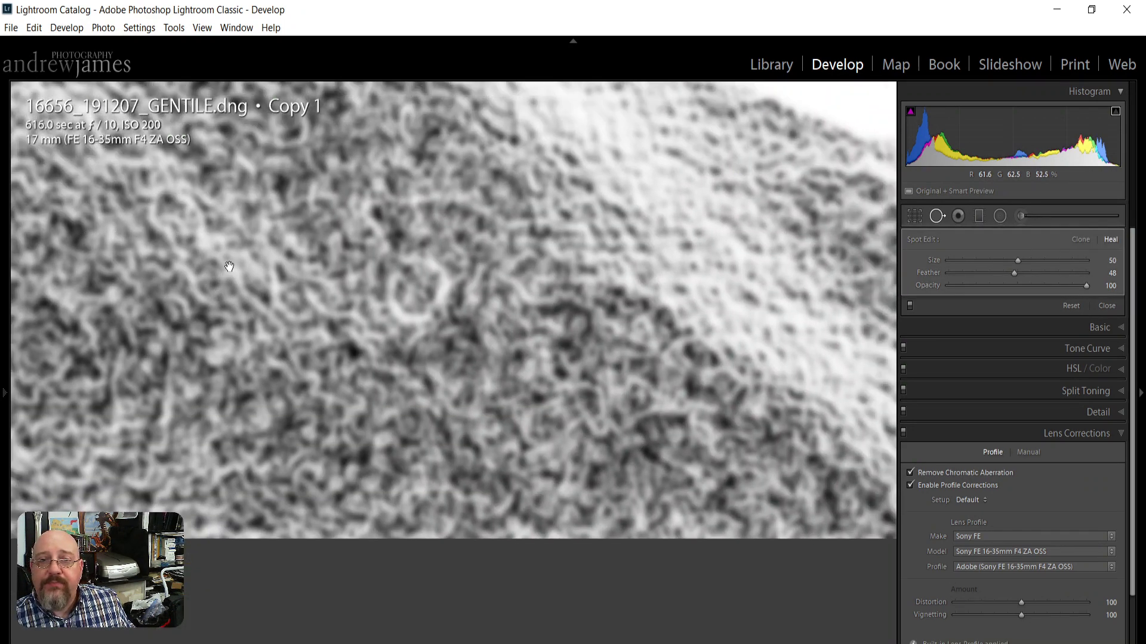
{"action": "left_click", "coordinate": [419, 291]}
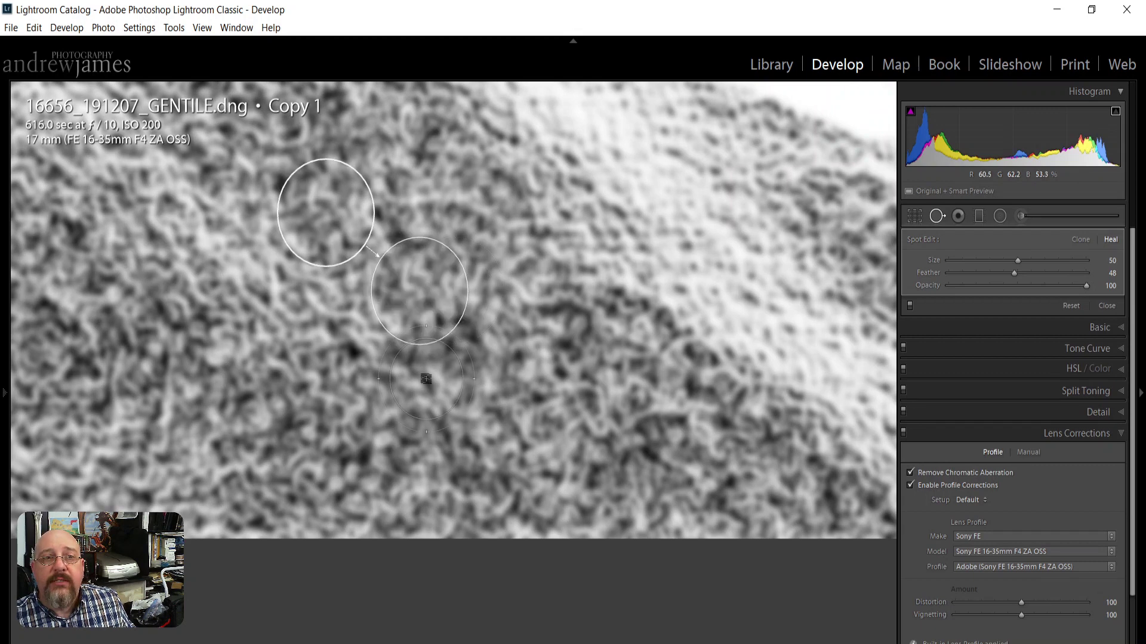
- Heal the dust ring in the smooth water just below the icy rocks with a size 50, Feather 48 spot
{"action": "mouse_move", "coordinate": [755, 305]}
{"action": "left_mouse_down"}
{"action": "mouse_move", "coordinate": [441, 491]}
{"action": "mouse_move", "coordinate": [294, 409]}
{"action": "mouse_move", "coordinate": [701, 643]}
{"action": "mouse_move", "coordinate": [477, 418]}
{"action": "mouse_move", "coordinate": [418, 239]}
{"action": "mouse_move", "coordinate": [653, 625]}
{"action": "mouse_move", "coordinate": [813, 576]}
{"action": "mouse_move", "coordinate": [455, 422]}
{"action": "mouse_move", "coordinate": [786, 422]}
{"action": "left_mouse_up"}
{"action": "mouse_move", "coordinate": [623, 405]}
{"action": "left_mouse_down"}
{"action": "mouse_move", "coordinate": [760, 412]}
{"action": "mouse_move", "coordinate": [761, 358]}
{"action": "mouse_move", "coordinate": [808, 417]}
{"action": "mouse_move", "coordinate": [258, 335]}
{"action": "mouse_move", "coordinate": [591, 350]}
{"action": "mouse_move", "coordinate": [749, 269]}
{"action": "mouse_move", "coordinate": [355, 458]}
{"action": "mouse_move", "coordinate": [485, 401]}
{"action": "mouse_move", "coordinate": [826, 366]}
{"action": "mouse_move", "coordinate": [281, 435]}
{"action": "mouse_move", "coordinate": [367, 397]}
{"action": "mouse_move", "coordinate": [772, 396]}
{"action": "mouse_move", "coordinate": [742, 517]}
{"action": "mouse_move", "coordinate": [529, 245]}
{"action": "mouse_move", "coordinate": [618, 387]}
{"action": "mouse_move", "coordinate": [650, 384]}
{"action": "mouse_move", "coordinate": [475, 261]}
{"action": "left_mouse_up"}
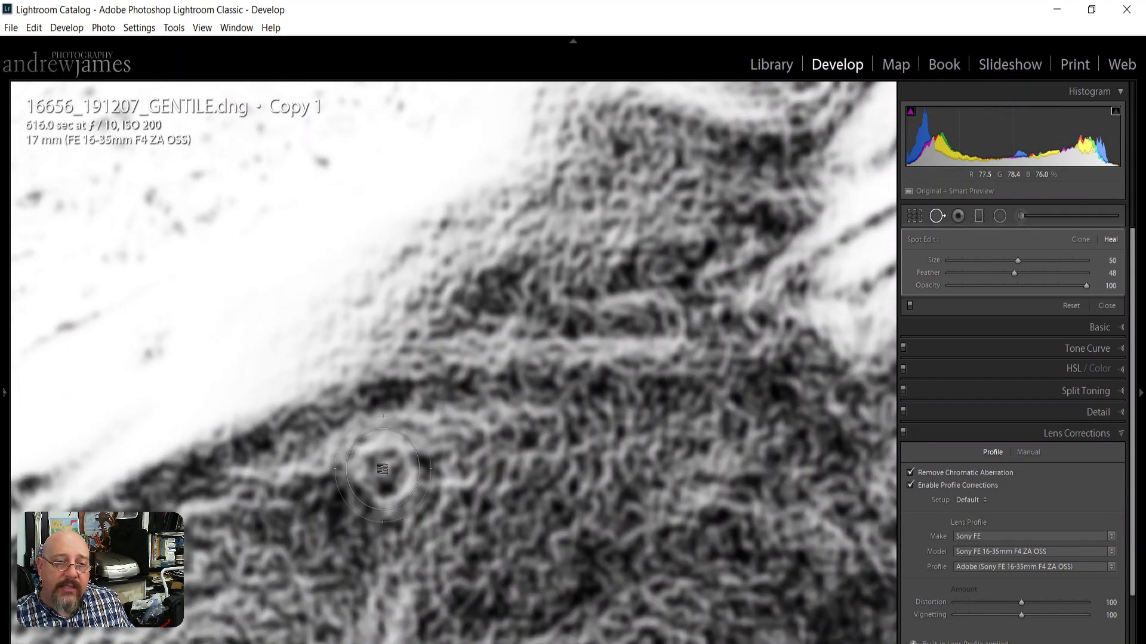
{"action": "key", "text": "q"}
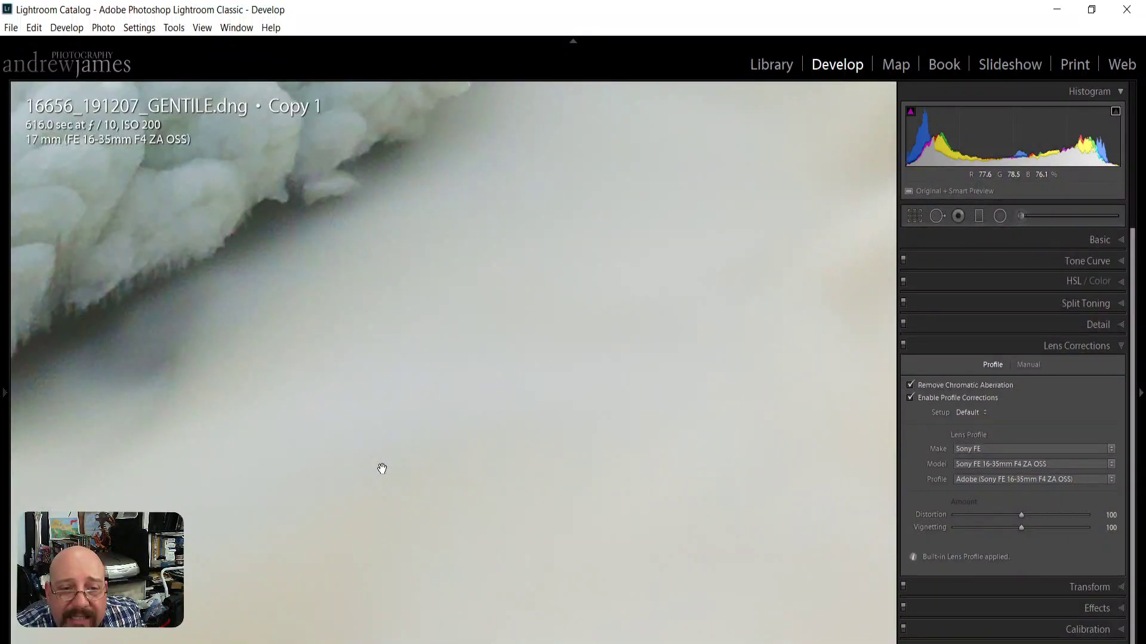
{"action": "key", "text": "q"}
{"action": "left_click", "coordinate": [382, 469]}
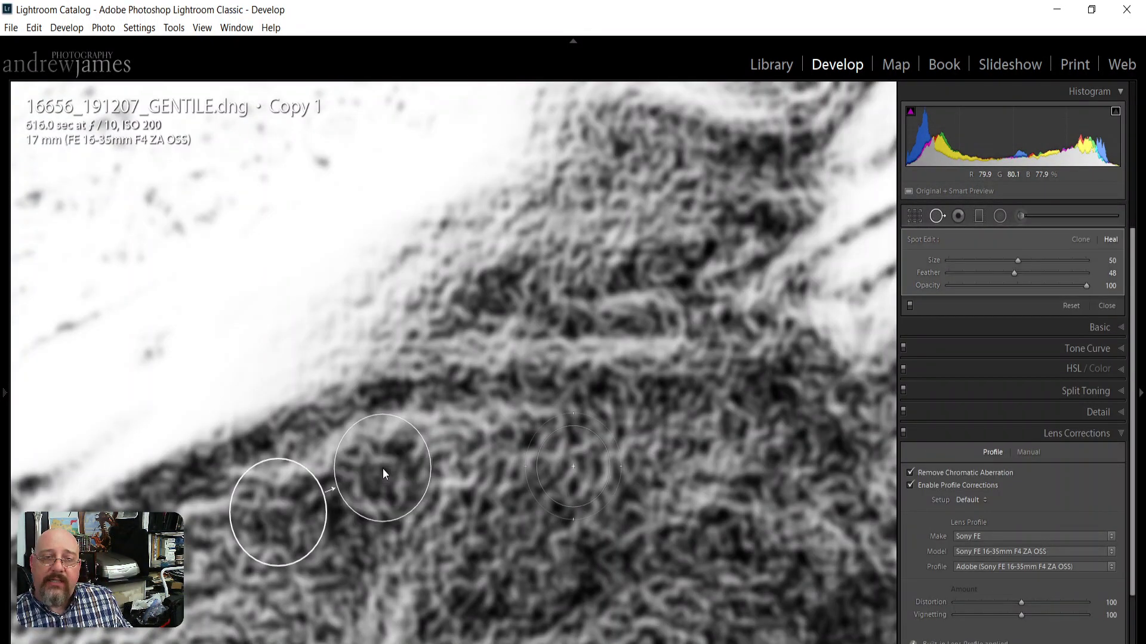
- Heal the dust ring beside the bend of the bright water streak with a size 55, Feather 48 spot
{"action": "mouse_move", "coordinate": [693, 515]}
{"action": "left_mouse_down"}
{"action": "mouse_move", "coordinate": [719, 328]}
{"action": "mouse_move", "coordinate": [798, 205]}
{"action": "left_mouse_up"}
{"action": "mouse_move", "coordinate": [562, 435]}
{"action": "left_mouse_down"}
{"action": "mouse_move", "coordinate": [749, 396]}
{"action": "mouse_move", "coordinate": [945, 239]}
{"action": "mouse_move", "coordinate": [591, 473]}
{"action": "mouse_move", "coordinate": [673, 450]}
{"action": "mouse_move", "coordinate": [420, 507]}
{"action": "mouse_move", "coordinate": [296, 322]}
{"action": "mouse_move", "coordinate": [685, 409]}
{"action": "mouse_move", "coordinate": [461, 588]}
{"action": "left_mouse_up"}
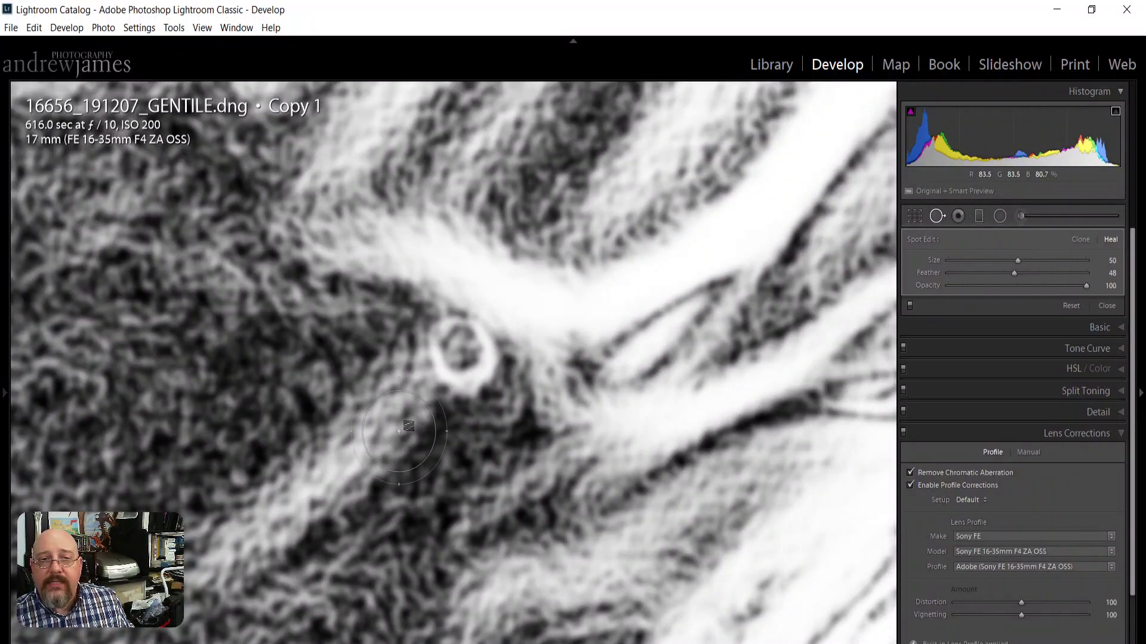
{"action": "left_click_drag", "start_coordinate": [454, 359], "coordinate": [462, 352]}
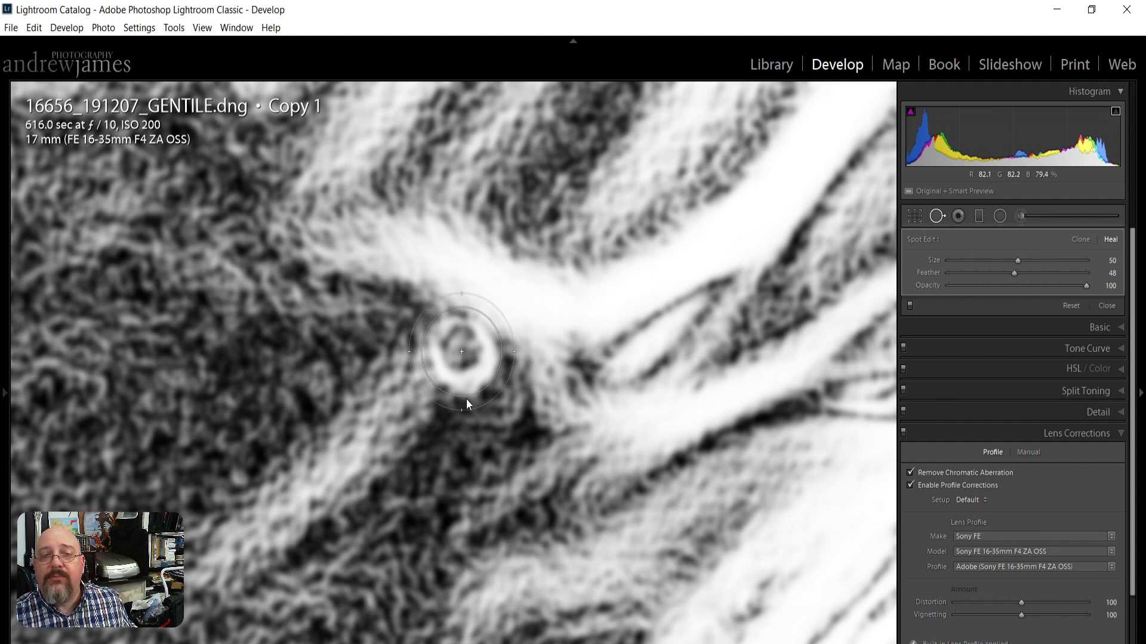
{"action": "left_click_drag", "start_coordinate": [467, 400], "coordinate": [465, 398]}
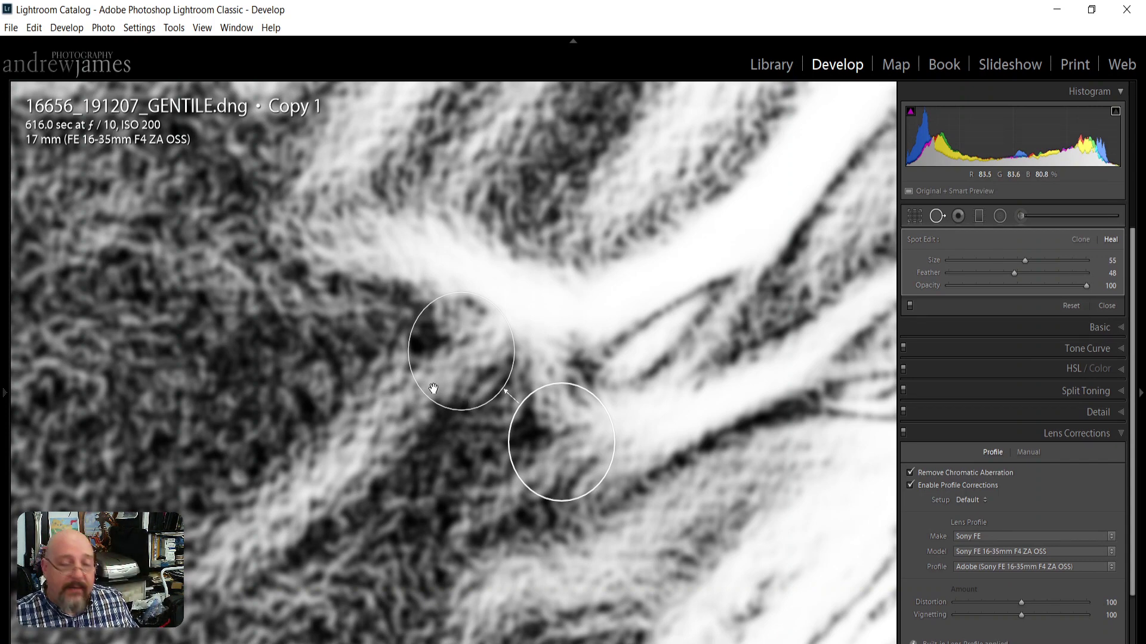
- Heal the dust ring in the falling water beside the icy rocks with a size 41 spot, and move its source directly above it
{"action": "left_click_drag", "start_coordinate": [736, 449], "coordinate": [100, 484]}
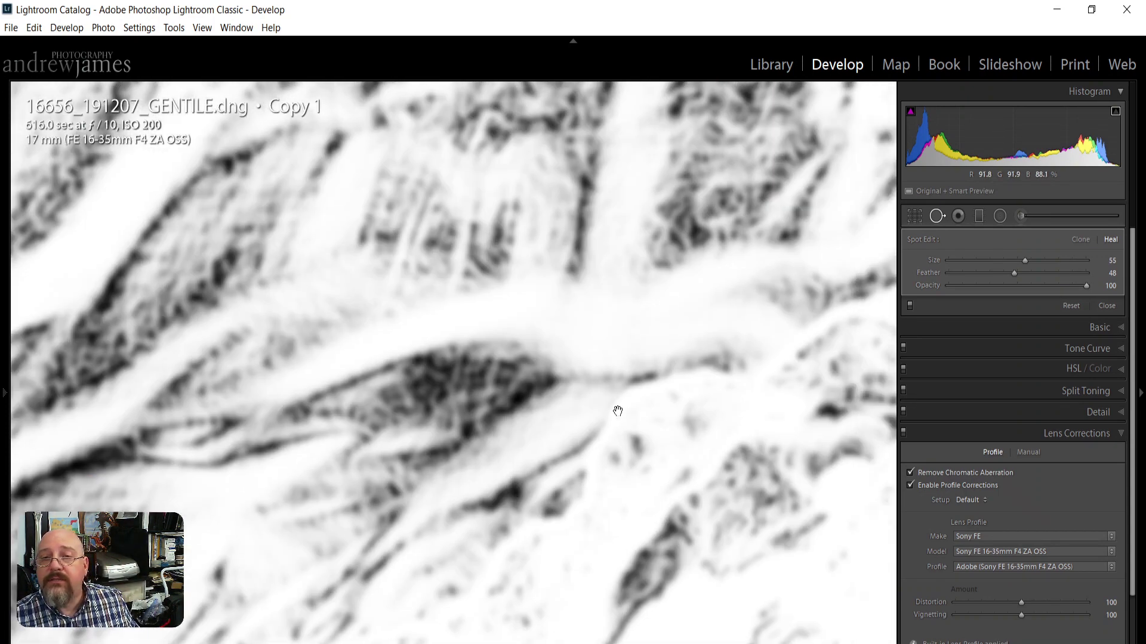
{"action": "left_click_drag", "start_coordinate": [616, 423], "coordinate": [107, 525]}
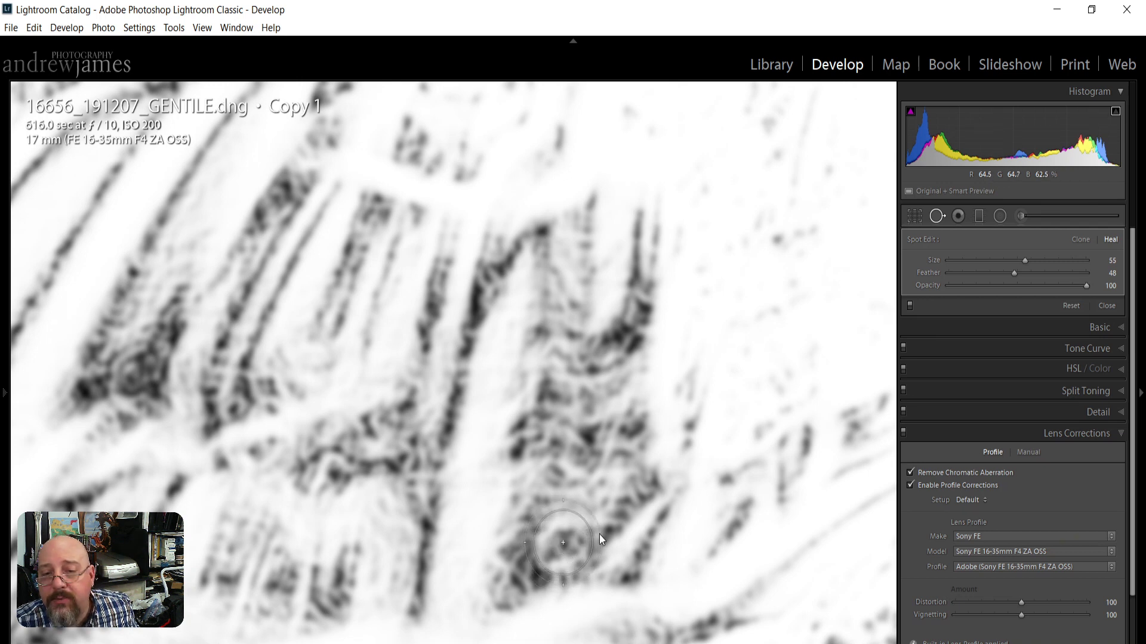
{"action": "left_click", "coordinate": [563, 543]}
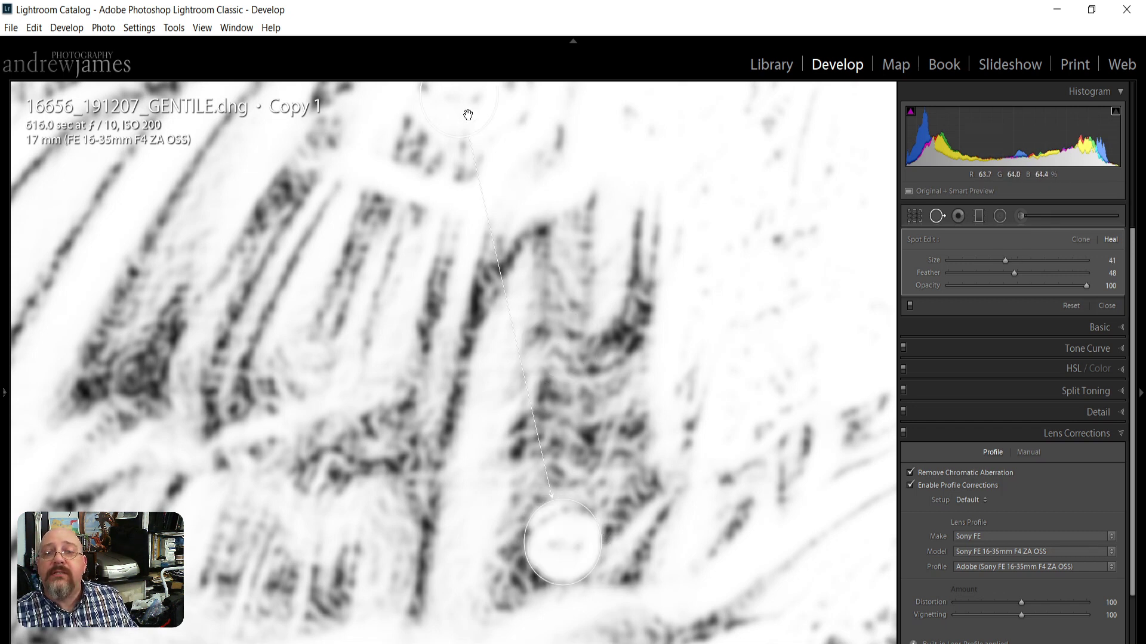
{"action": "left_click_drag", "start_coordinate": [468, 114], "coordinate": [583, 462]}
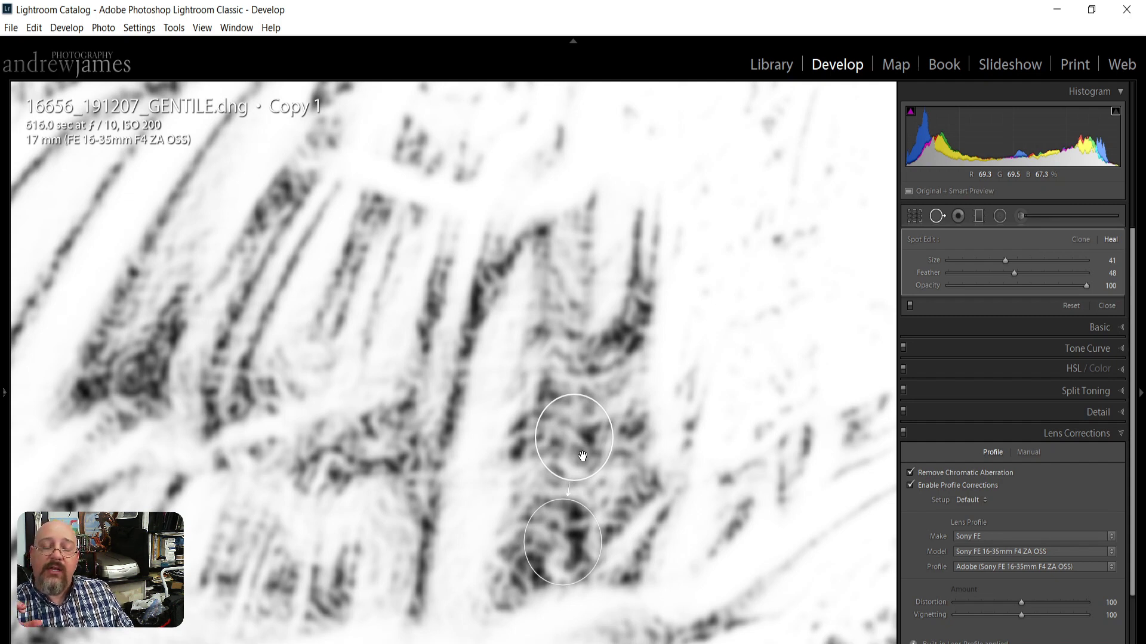
{"action": "key", "text": "q"}
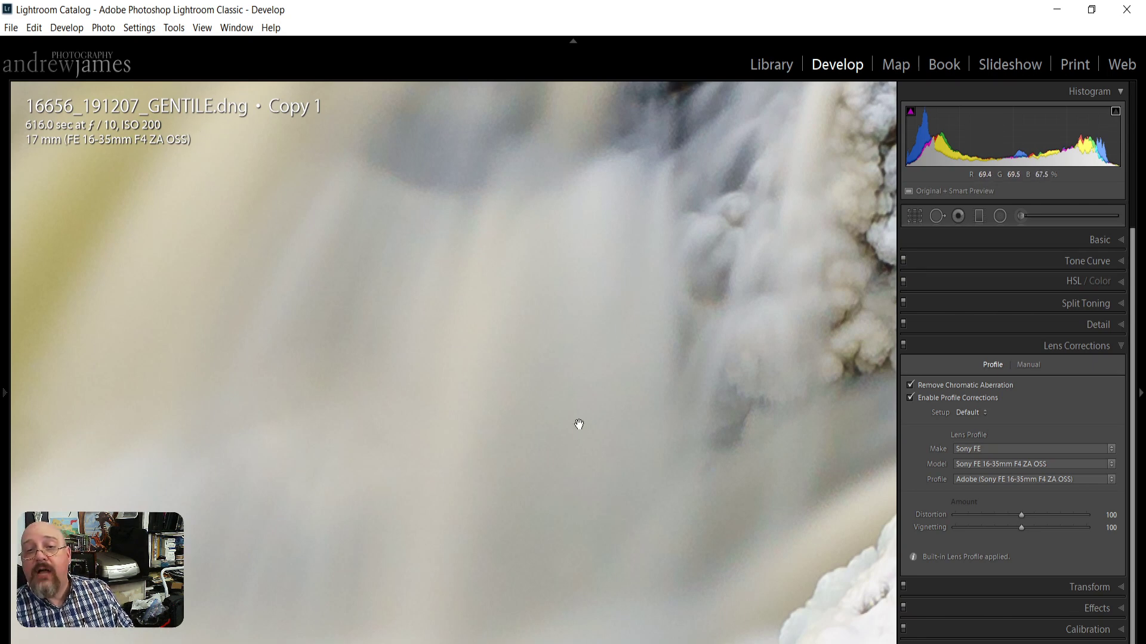
{"action": "left_click", "coordinate": [656, 531]}
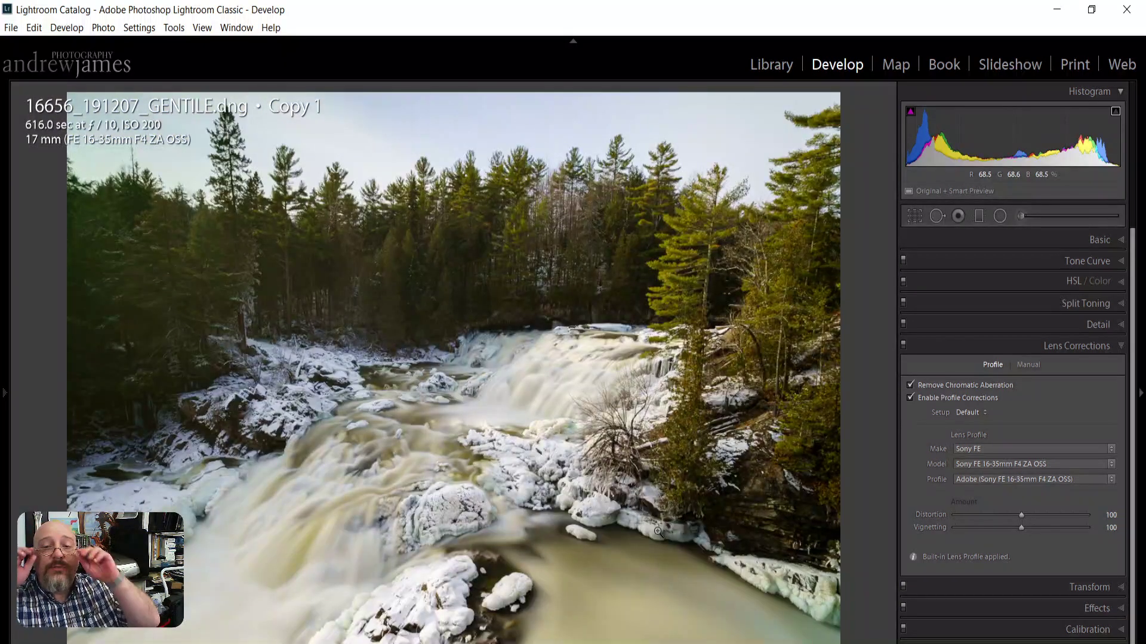
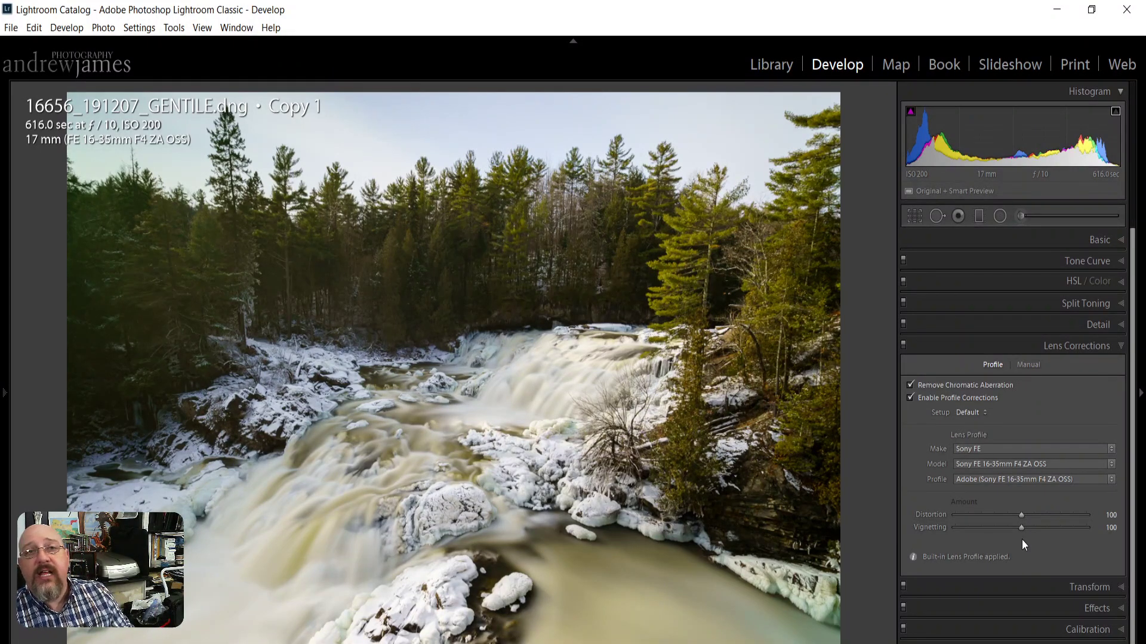
- Switch to darktable and look through the photo thumbnails of the Capture film roll
{"action": "key", "text": "alt"}
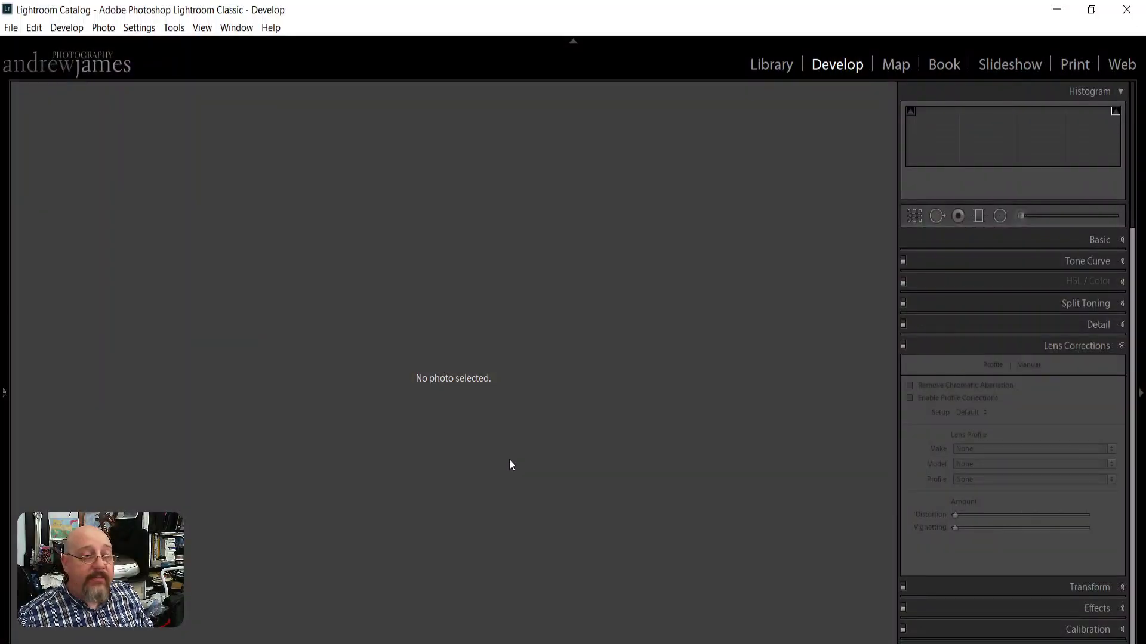
{"action": "left_click", "coordinate": [1057, 8]}
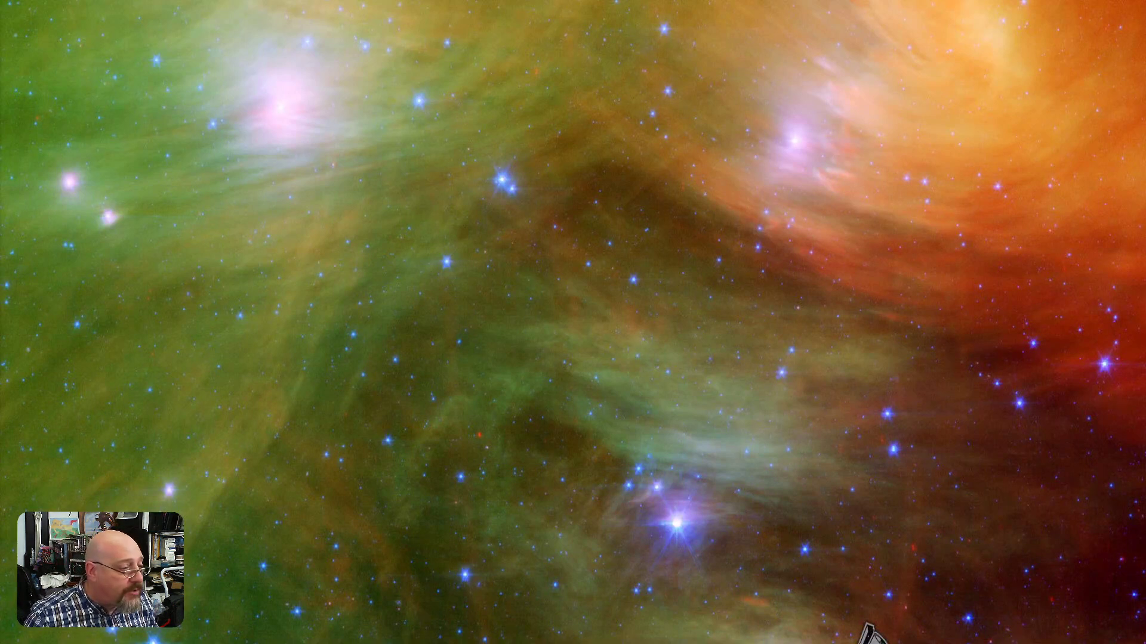
{"action": "left_click", "coordinate": [868, 631]}
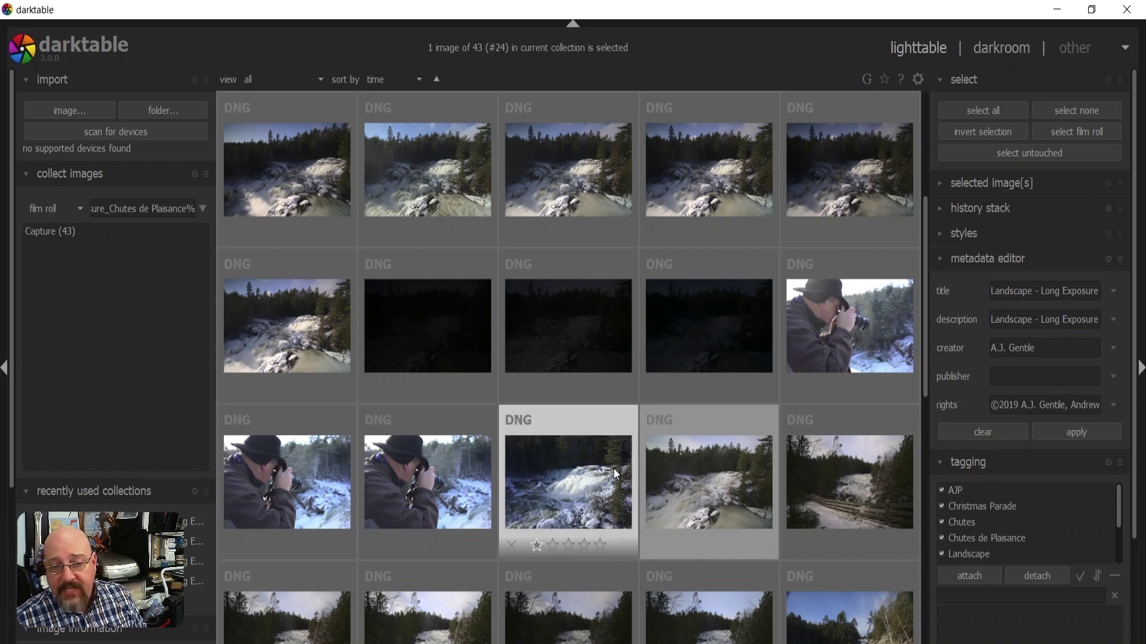
{"action": "scroll", "coordinate": [587, 519], "scroll_direction": "down", "scroll_amount": 2}
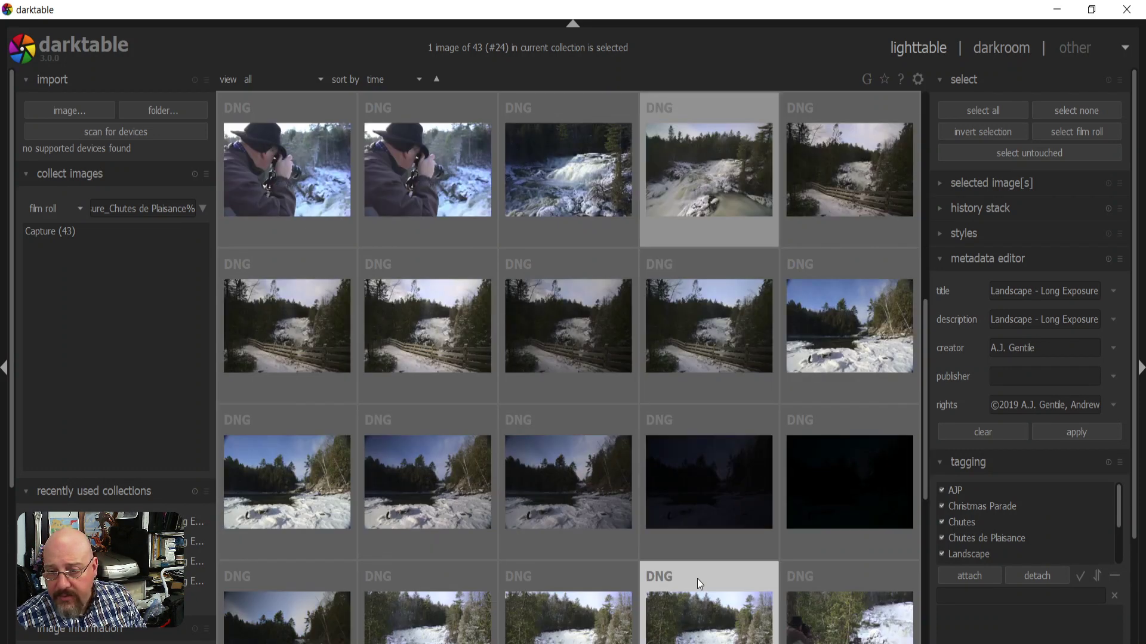
{"action": "scroll", "coordinate": [564, 615], "scroll_direction": "down", "scroll_amount": 6}
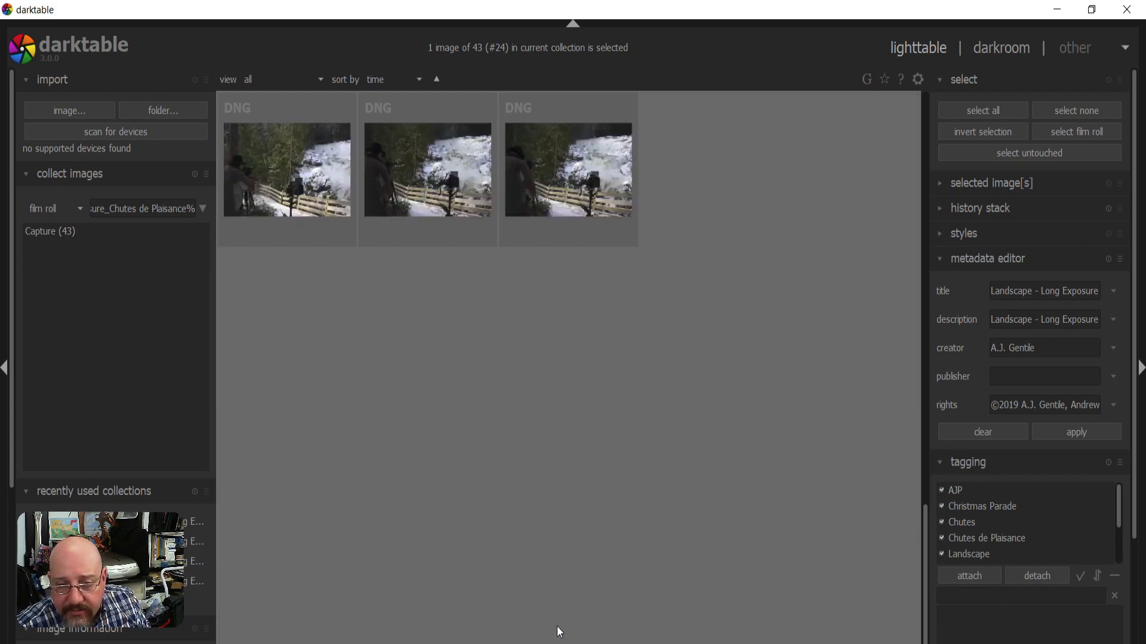
{"action": "scroll", "coordinate": [559, 631], "scroll_direction": "up", "scroll_amount": 4}
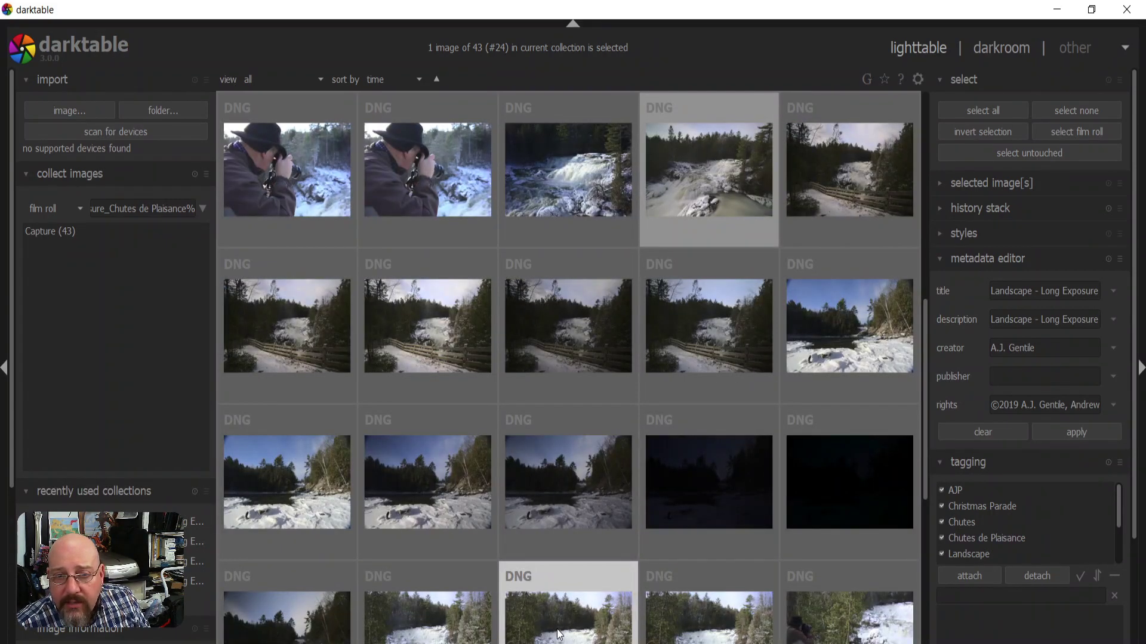
{"action": "scroll", "coordinate": [557, 629], "scroll_direction": "down", "scroll_amount": 1}
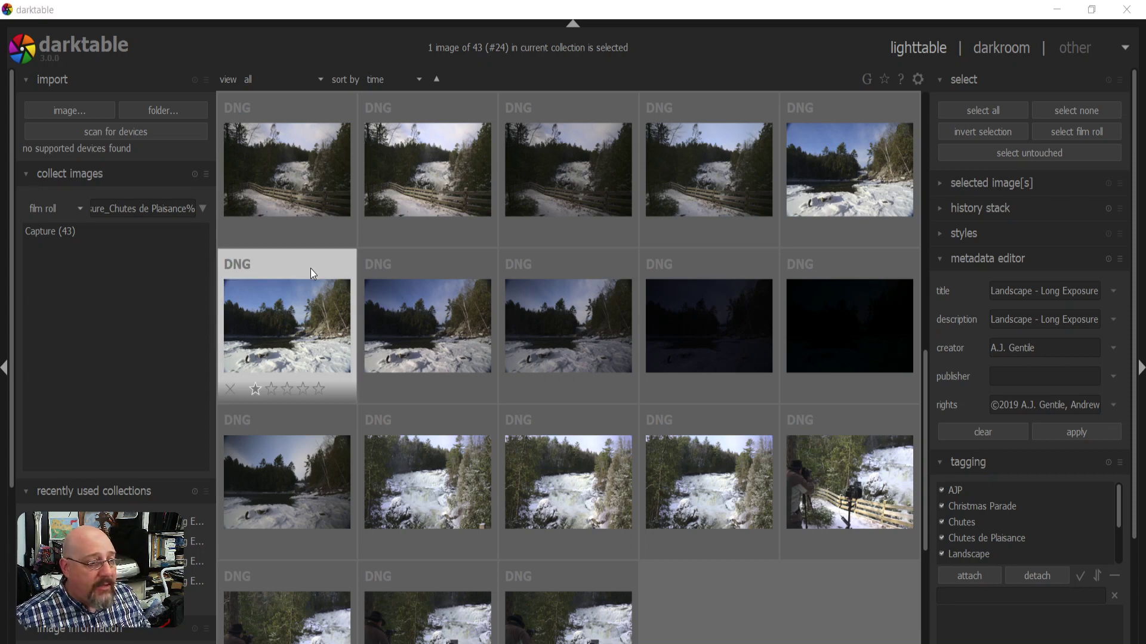
- Switch back to Lightroom Classic and select Copy 2 of the waterfall photo in the Library grid
{"action": "key", "text": "alt+Tab"}
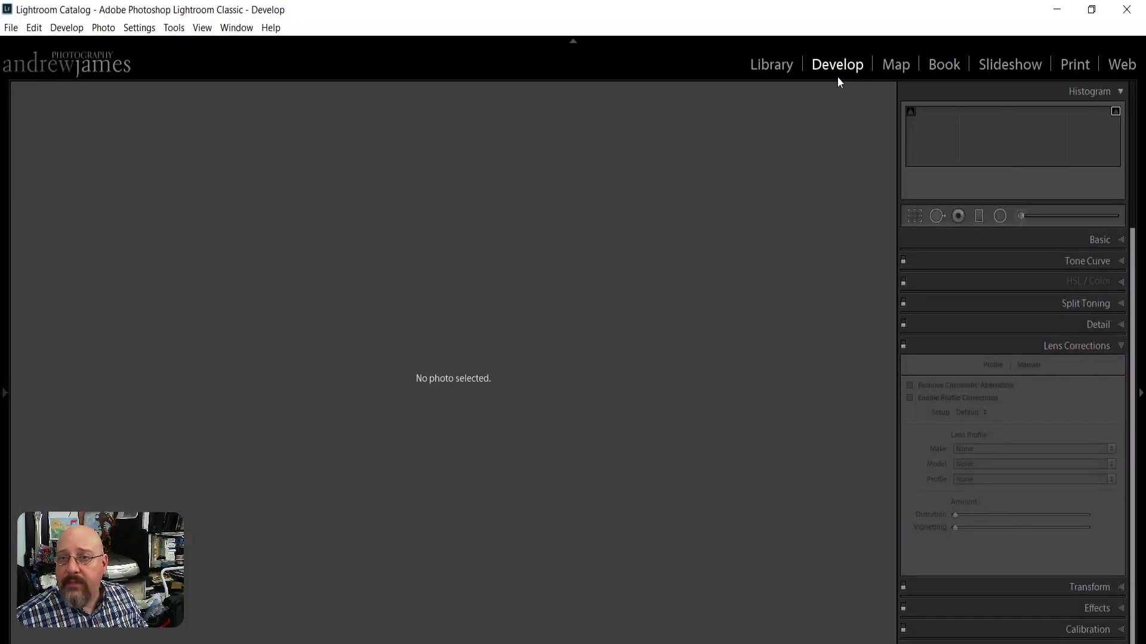
{"action": "left_click", "coordinate": [767, 64]}
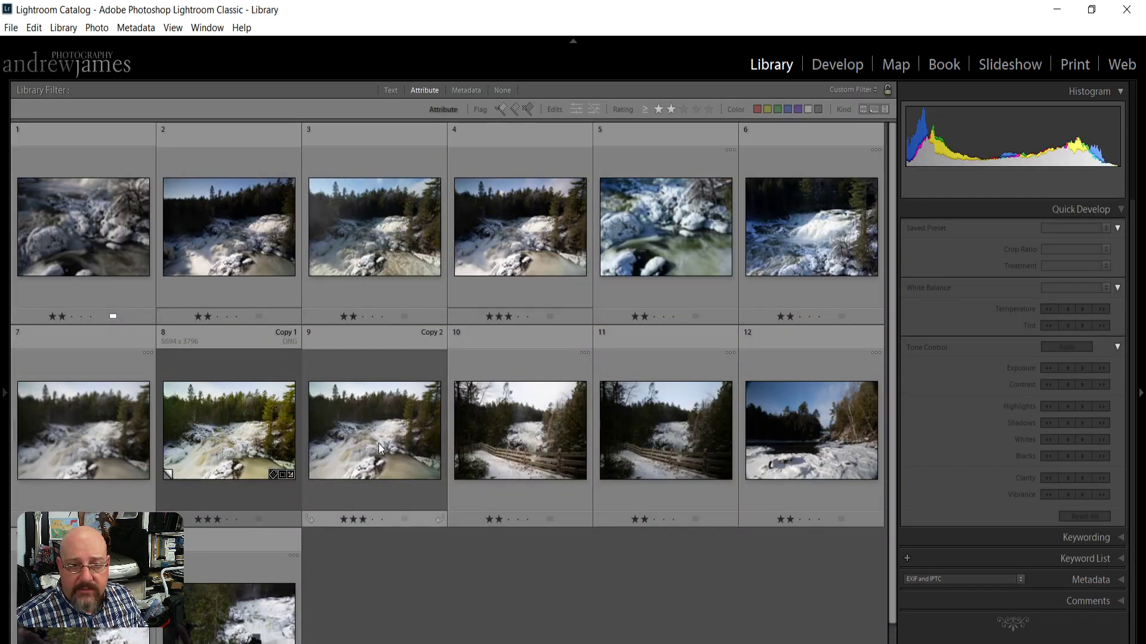
{"action": "left_click", "coordinate": [378, 448]}
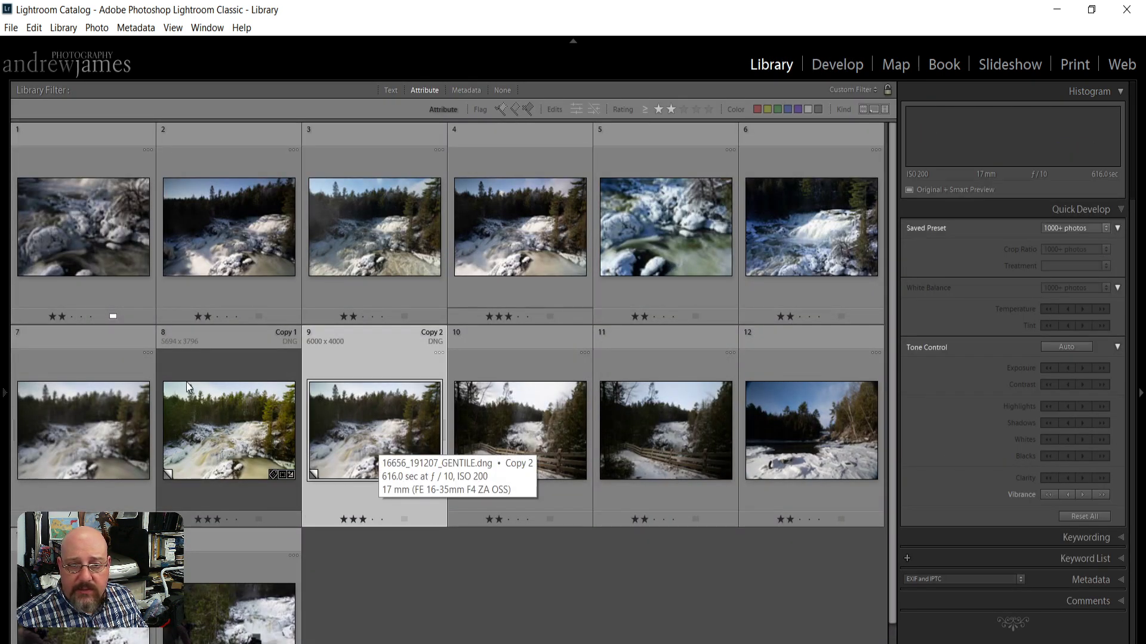
- Switch to darktable, find the long-exposure waterfall photo in the Capture film roll and open it in the darkroom
{"action": "left_click", "coordinate": [248, 424]}
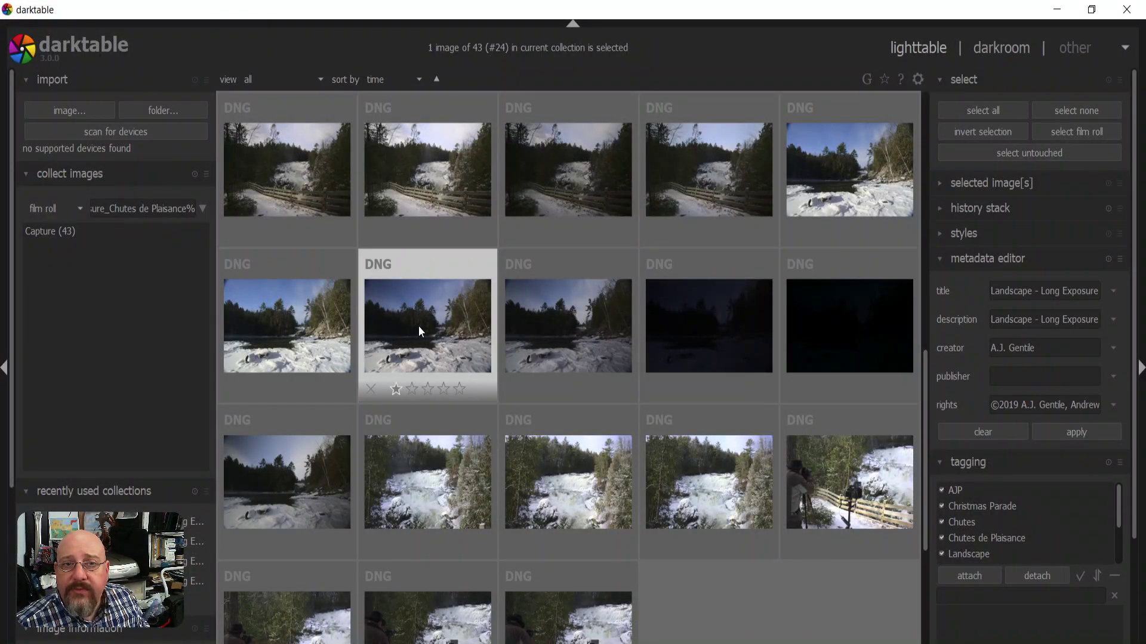
{"action": "scroll", "coordinate": [417, 325], "scroll_direction": "down", "scroll_amount": 3}
{"action": "scroll", "coordinate": [418, 326], "scroll_direction": "down", "scroll_amount": 1}
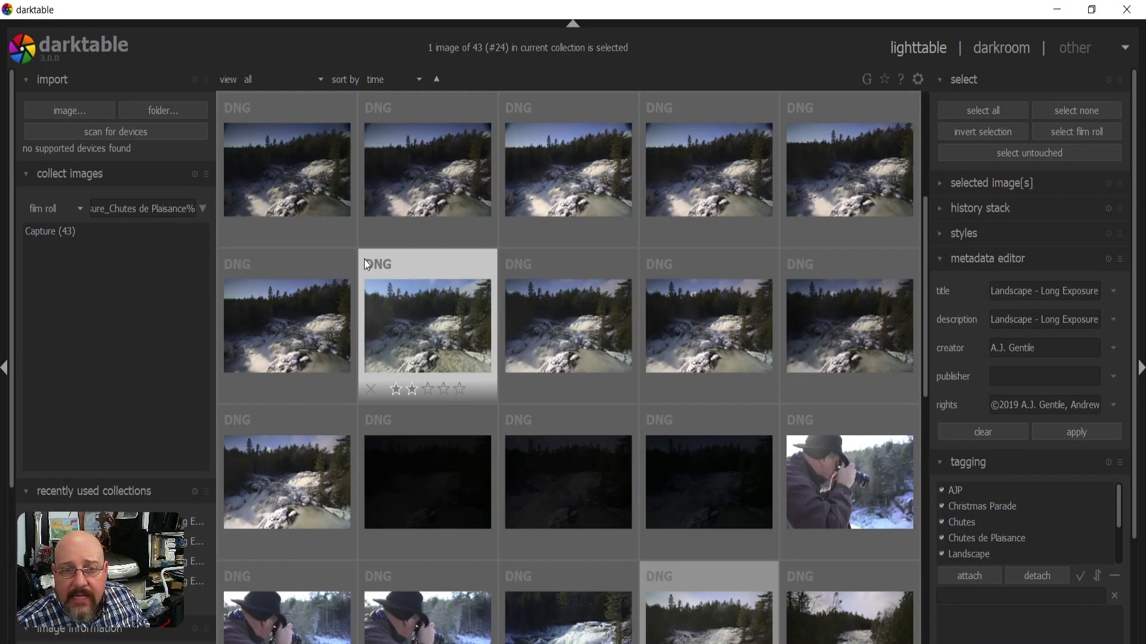
{"action": "scroll", "coordinate": [371, 264], "scroll_direction": "up", "scroll_amount": 1}
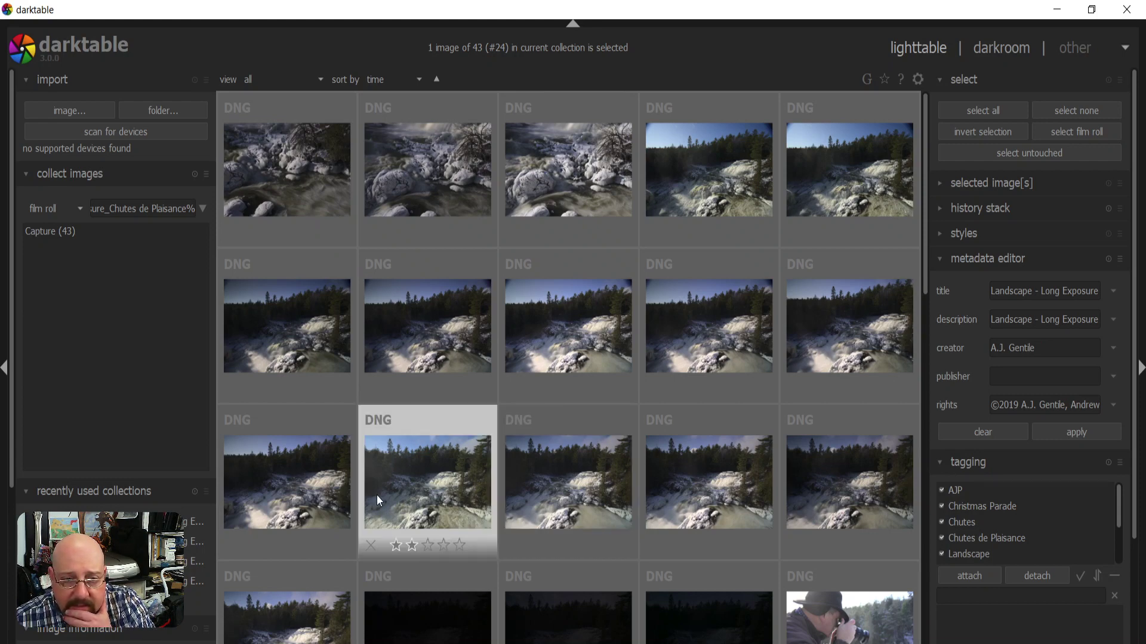
{"action": "scroll", "coordinate": [377, 501], "scroll_direction": "down", "scroll_amount": 2}
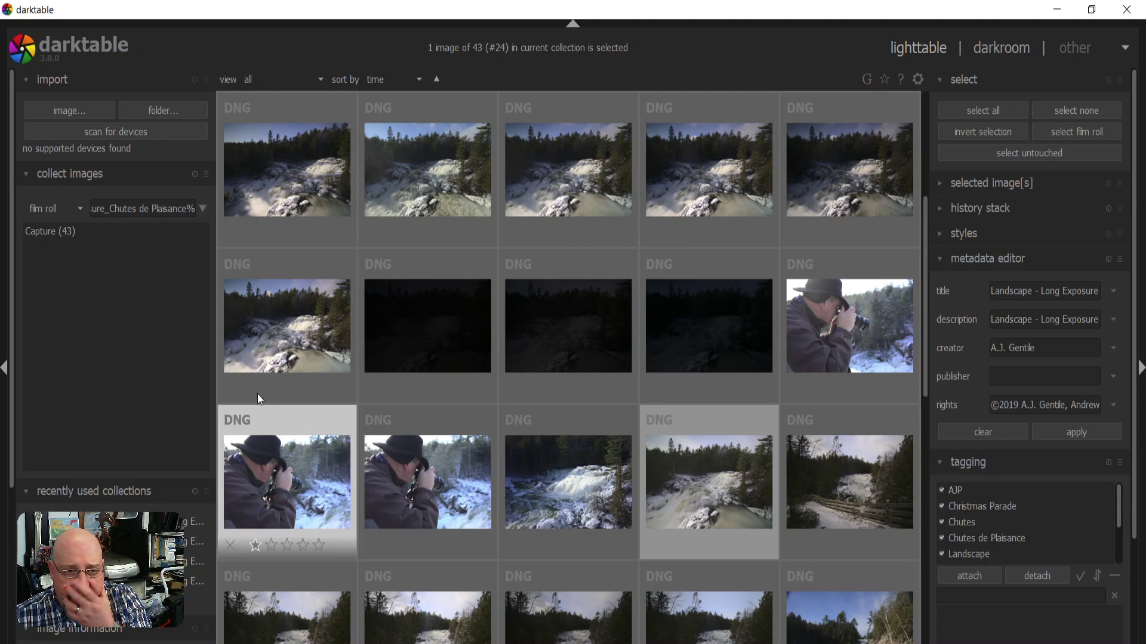
{"action": "left_click", "coordinate": [298, 276]}
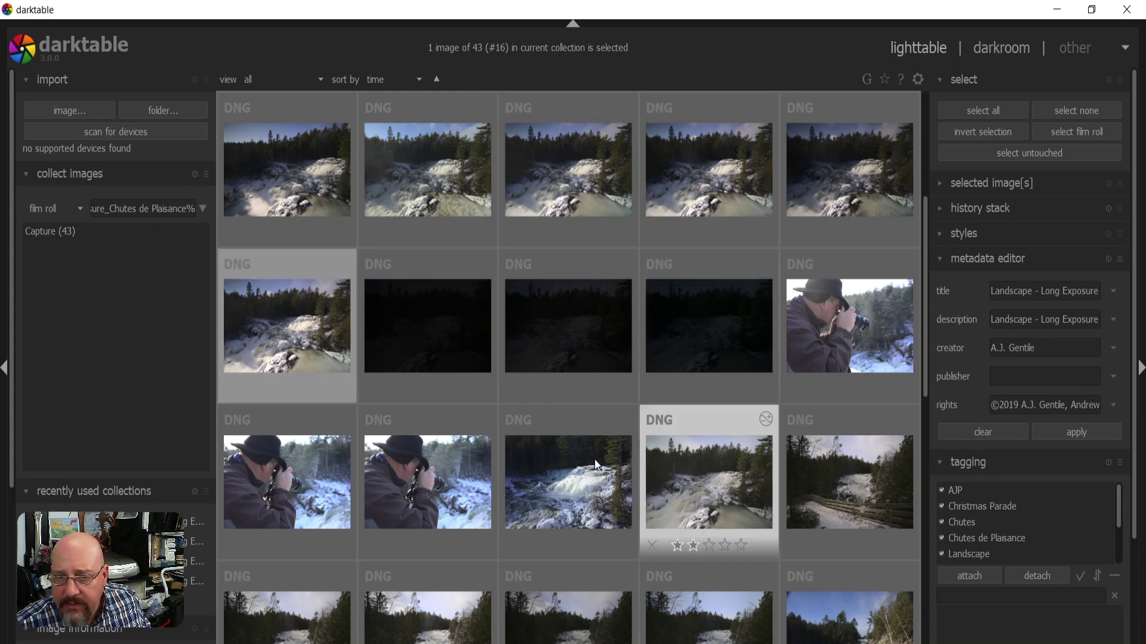
{"action": "left_click", "coordinate": [741, 512]}
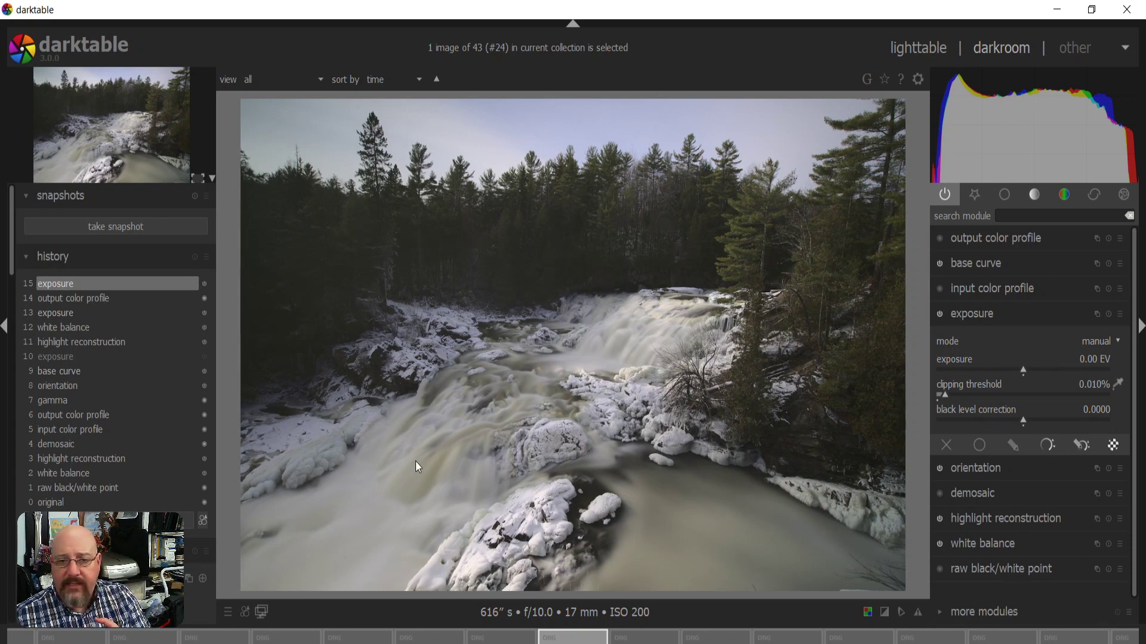
- View the darktable website through the About darktable information and return to the photo in the darkroom
{"action": "mouse_move", "coordinate": [1073, 135]}
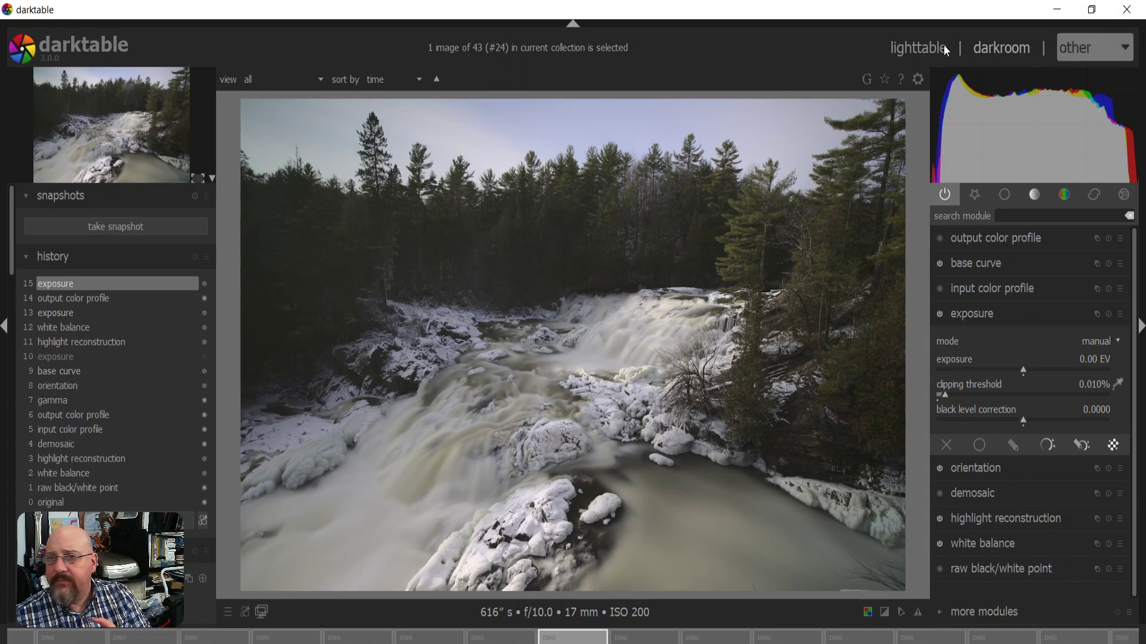
{"action": "left_click", "coordinate": [70, 46]}
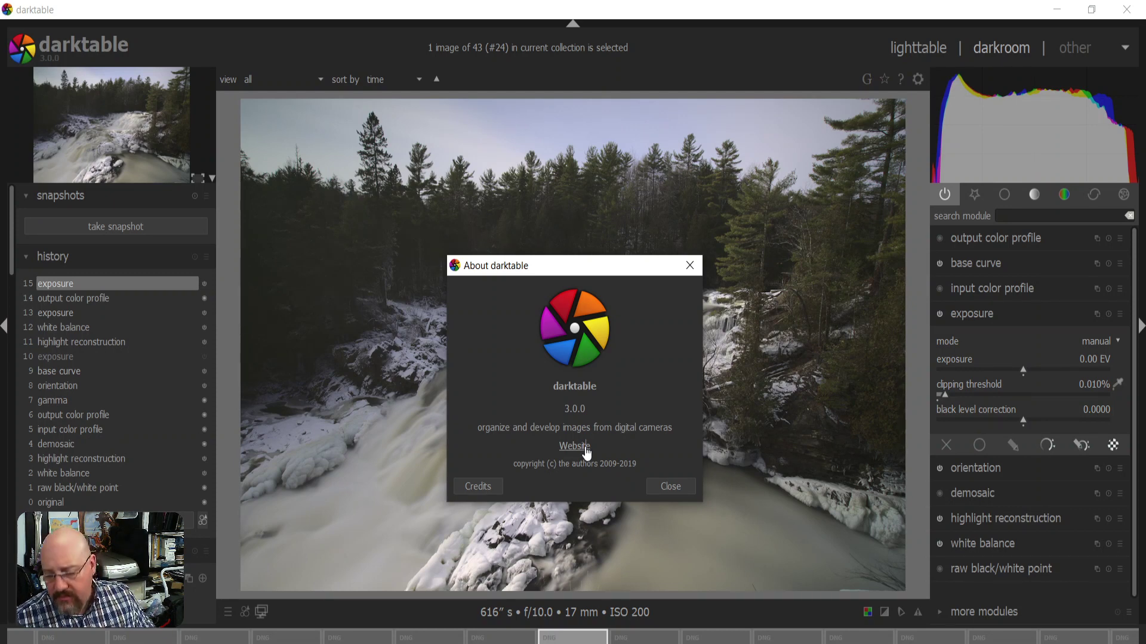
{"action": "left_click", "coordinate": [585, 449]}
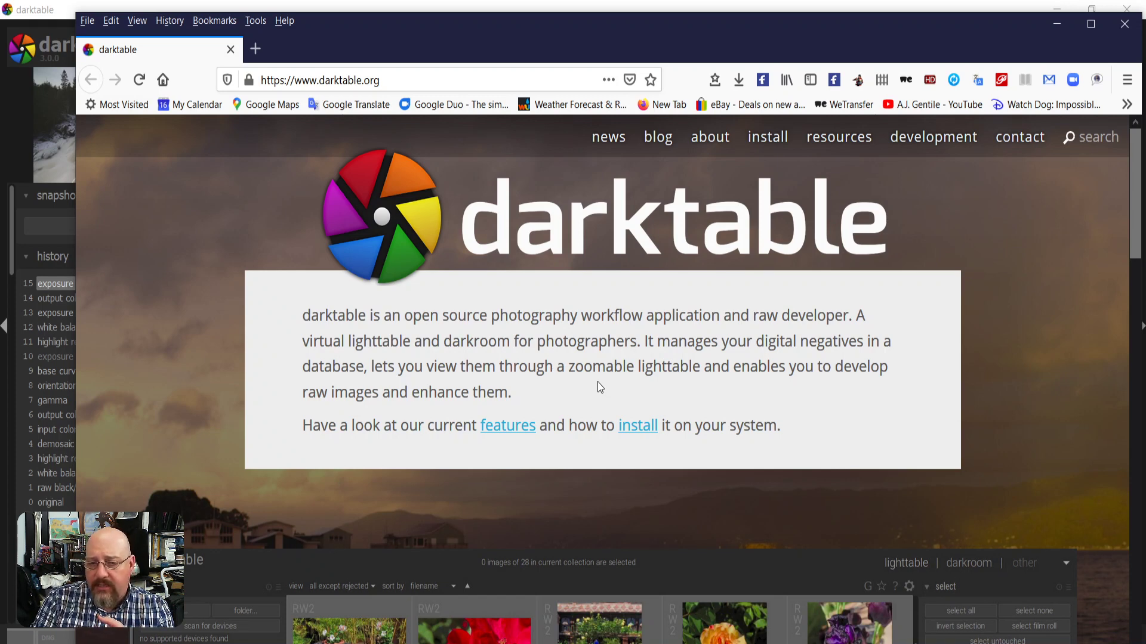
{"action": "left_click", "coordinate": [1057, 24]}
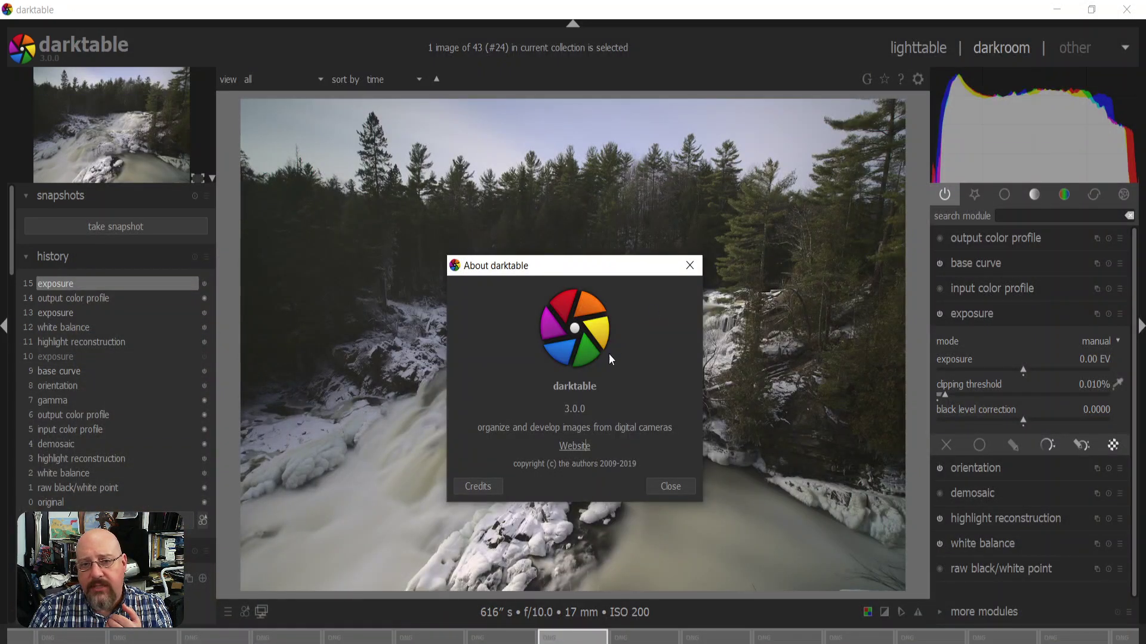
{"action": "left_click", "coordinate": [667, 488]}
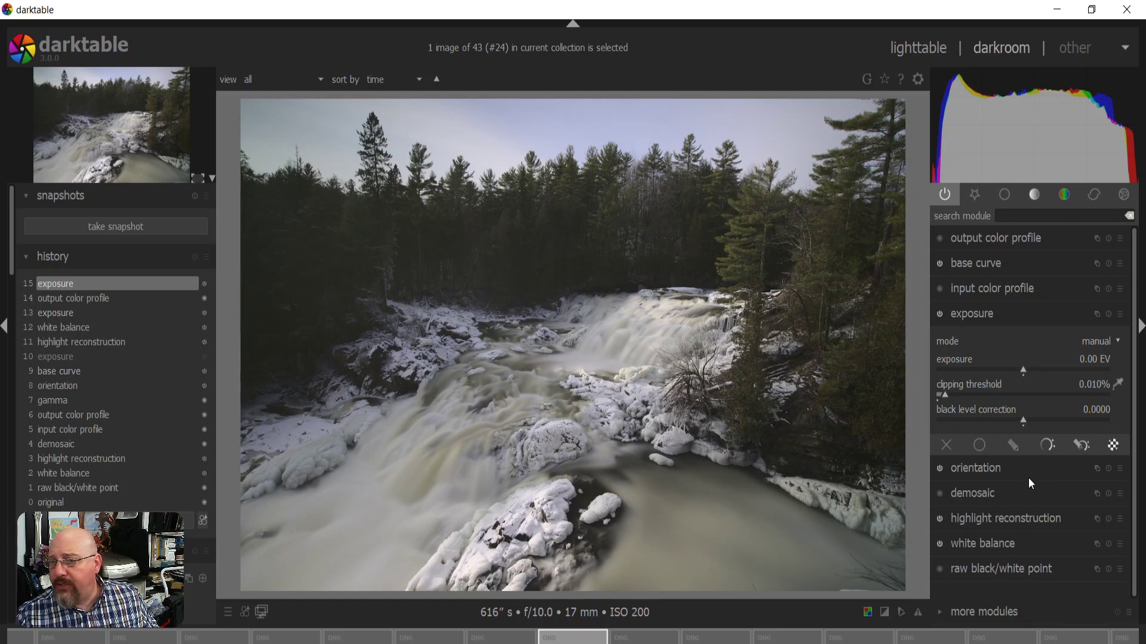
- Expand the orientation and raw black/white point modules to view their settings
{"action": "left_click", "coordinate": [983, 471]}
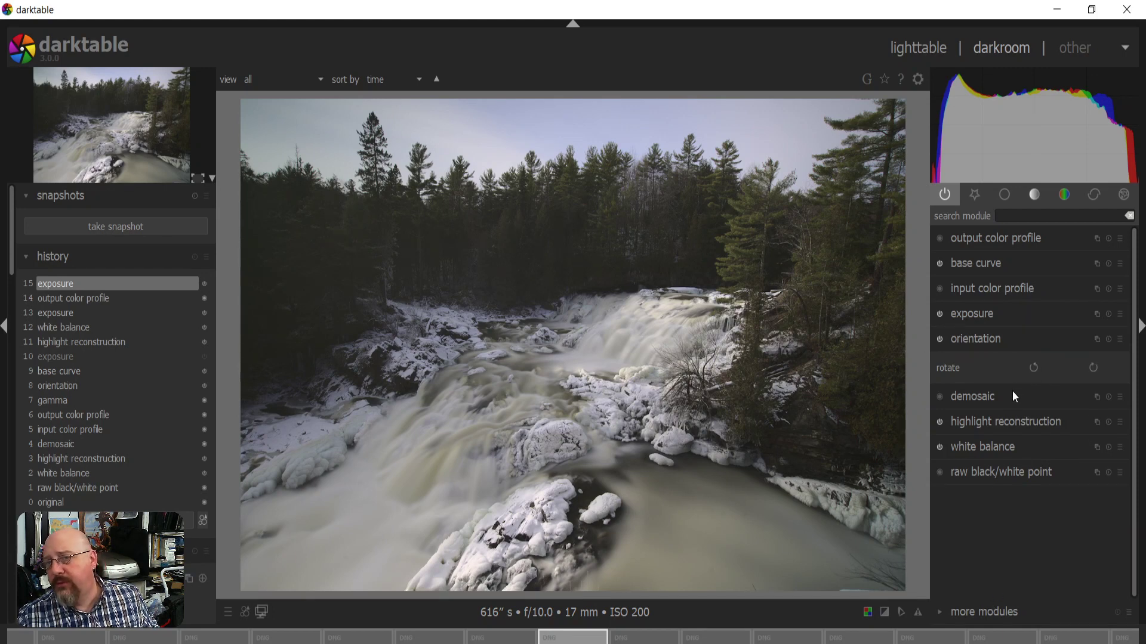
{"action": "left_click", "coordinate": [1008, 474]}
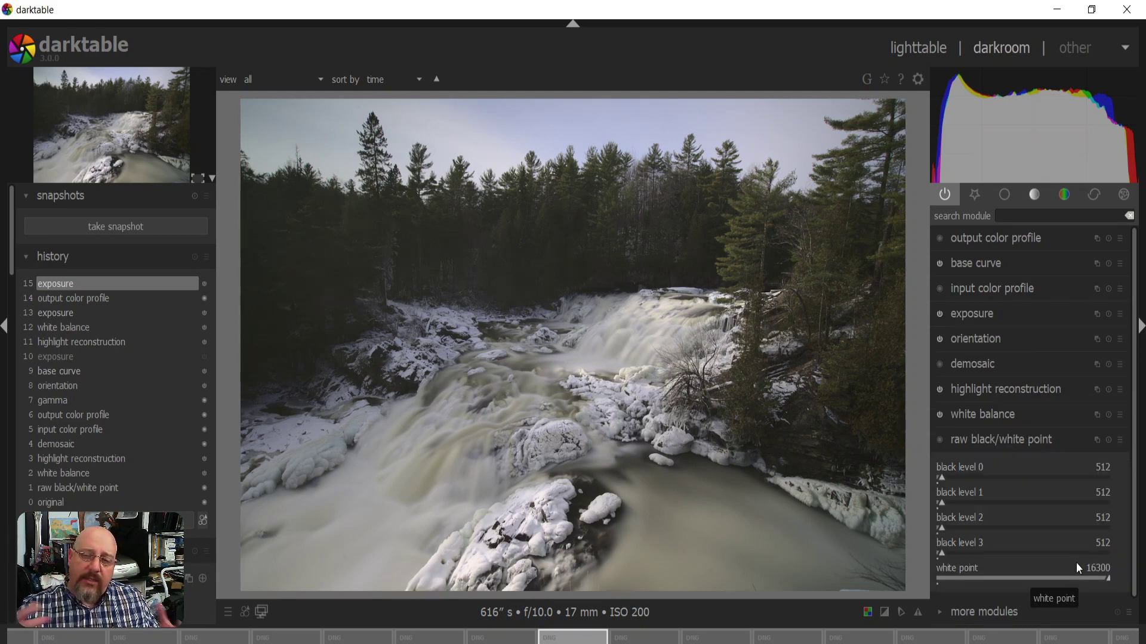